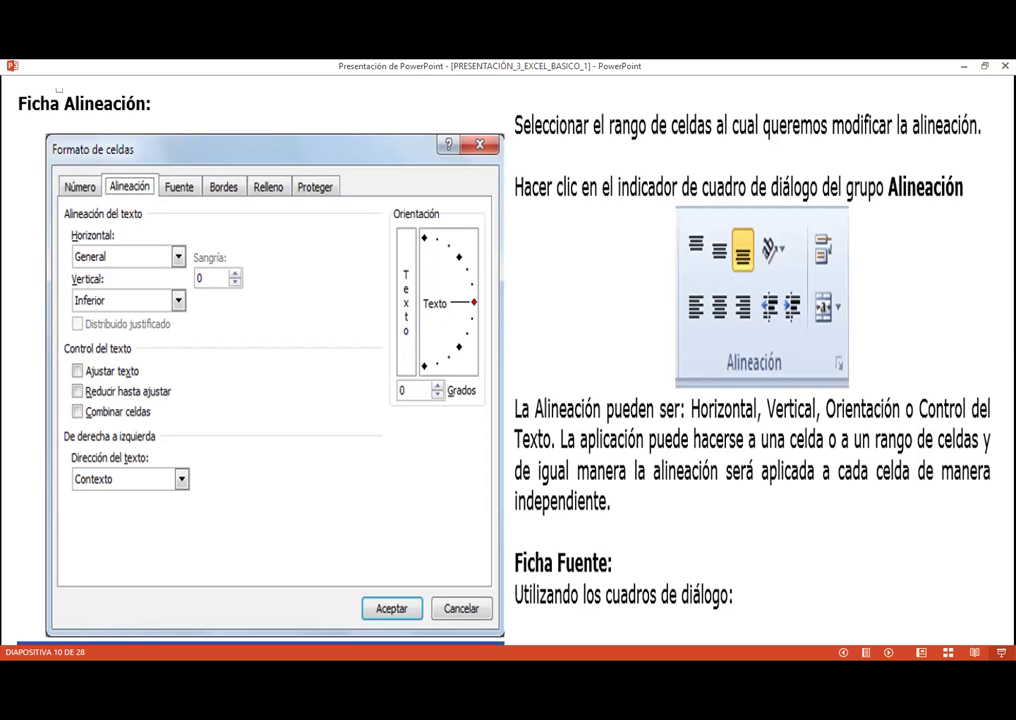
Step: Advance the slideshow to slide 11, covering the Fuente tab of Formato de celdas
key("Right")
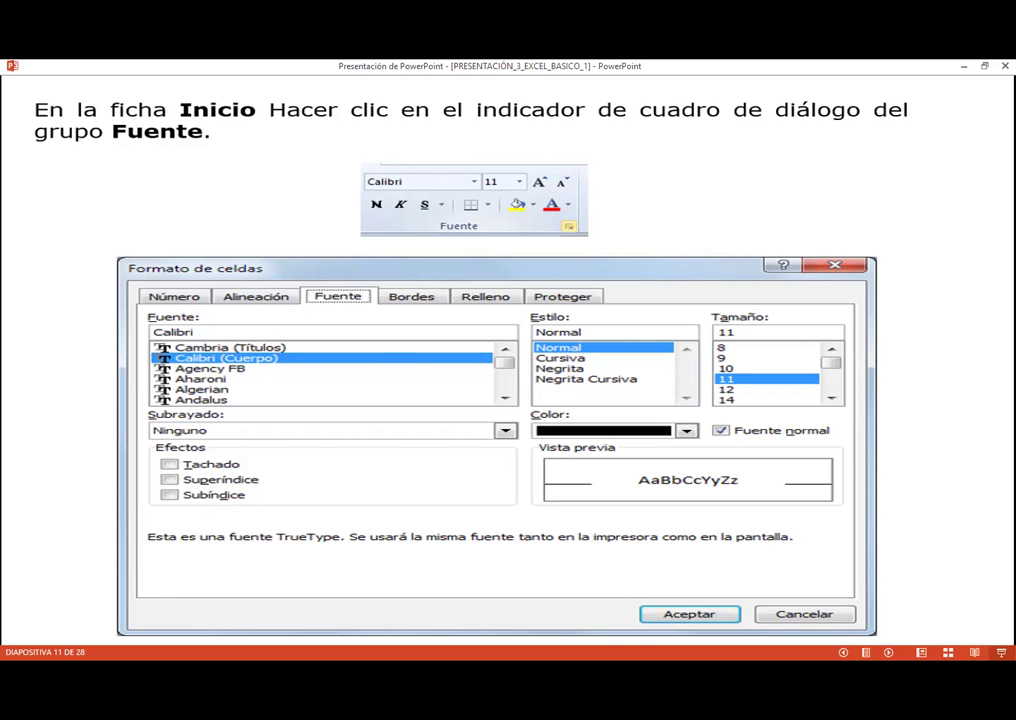
Step: Step through the borders, fill and colour slides to the Excel practice case slide
key("Right")
key("Right")
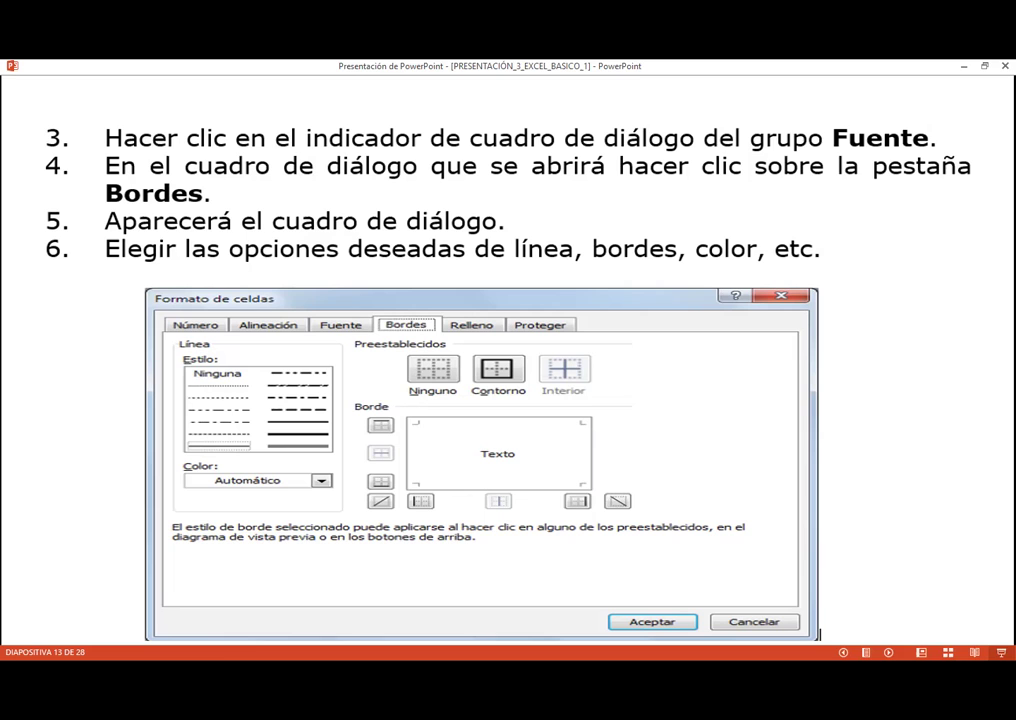
key("Right")
key("Right")
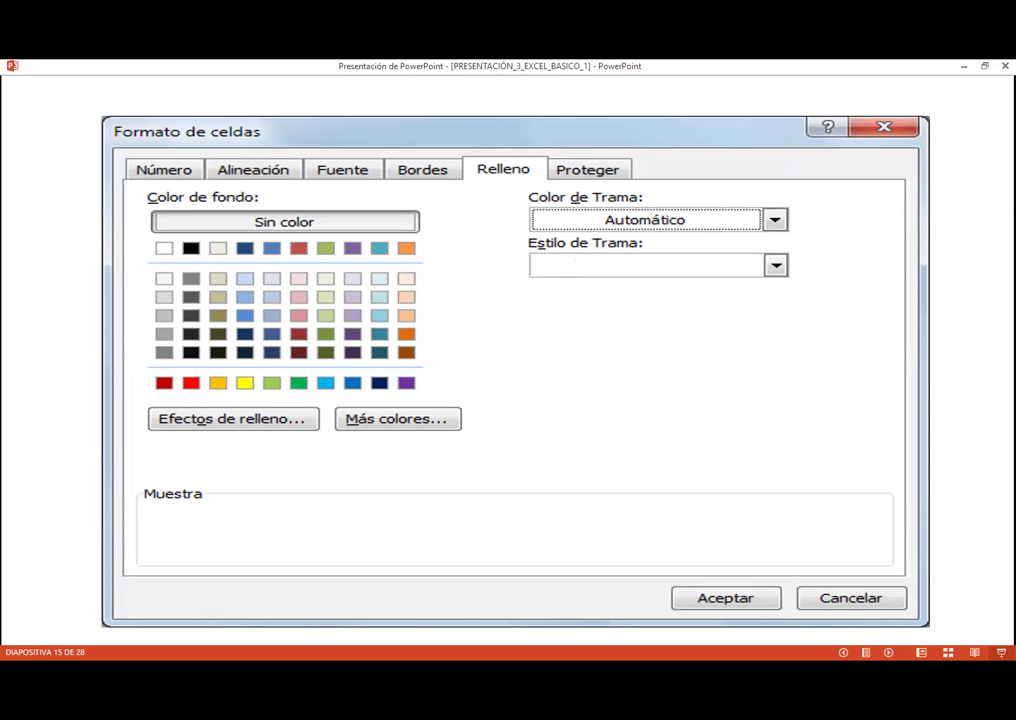
key("Right")
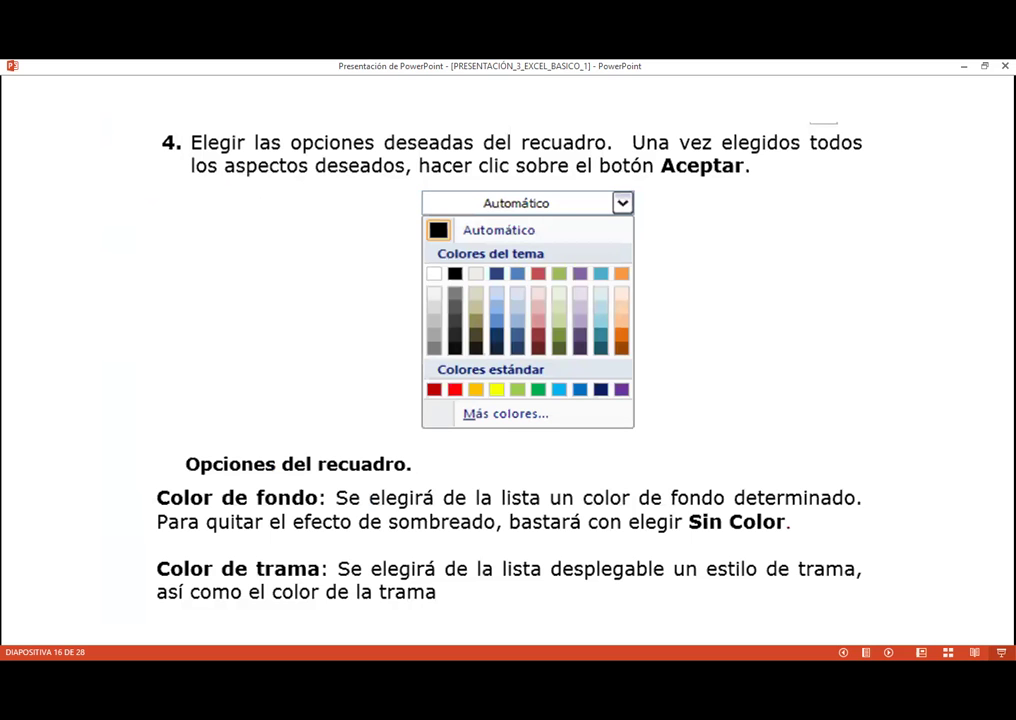
key("Right")
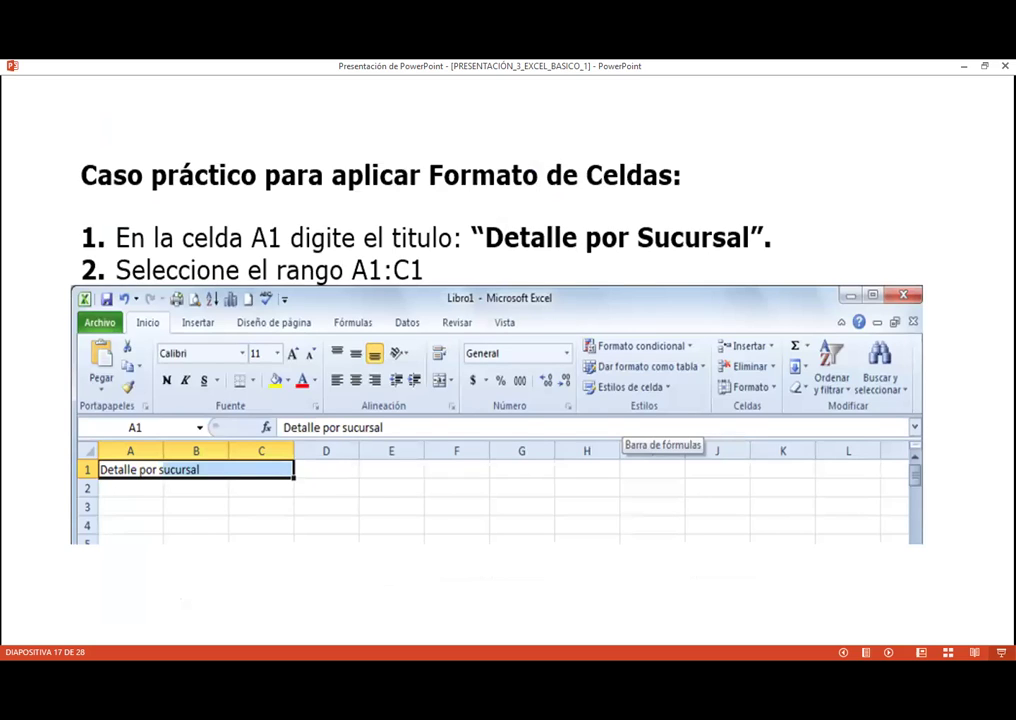
Step: Go back to the colour options slide, then switch to the Excel workbook LIBRO DE EXCEL SESION 3 5.10.23
key("Left")
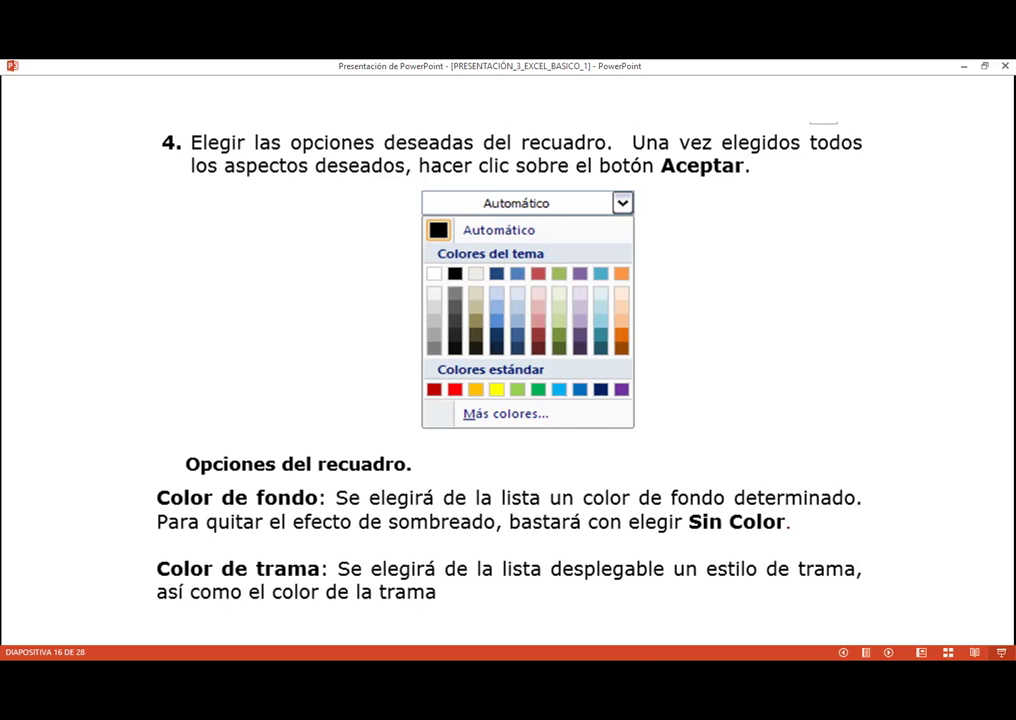
key("alt+Tab")
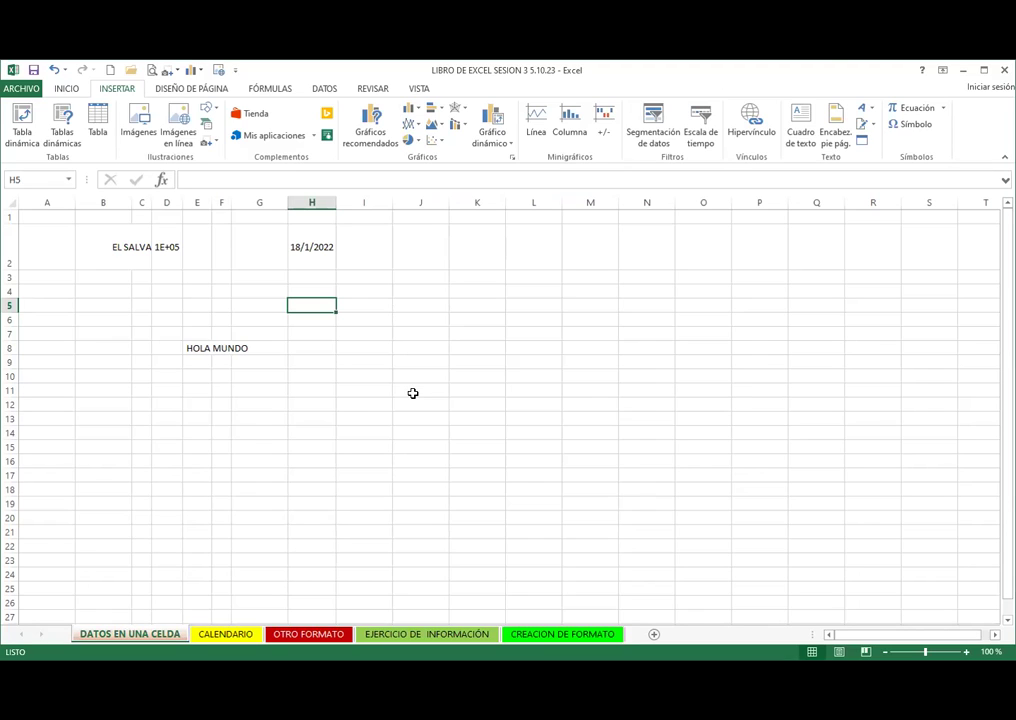
Step: Select the whole DATOS EN UNA CELDA sheet and apply Todos los bordes
left_click(10, 204)
left_click(66, 88)
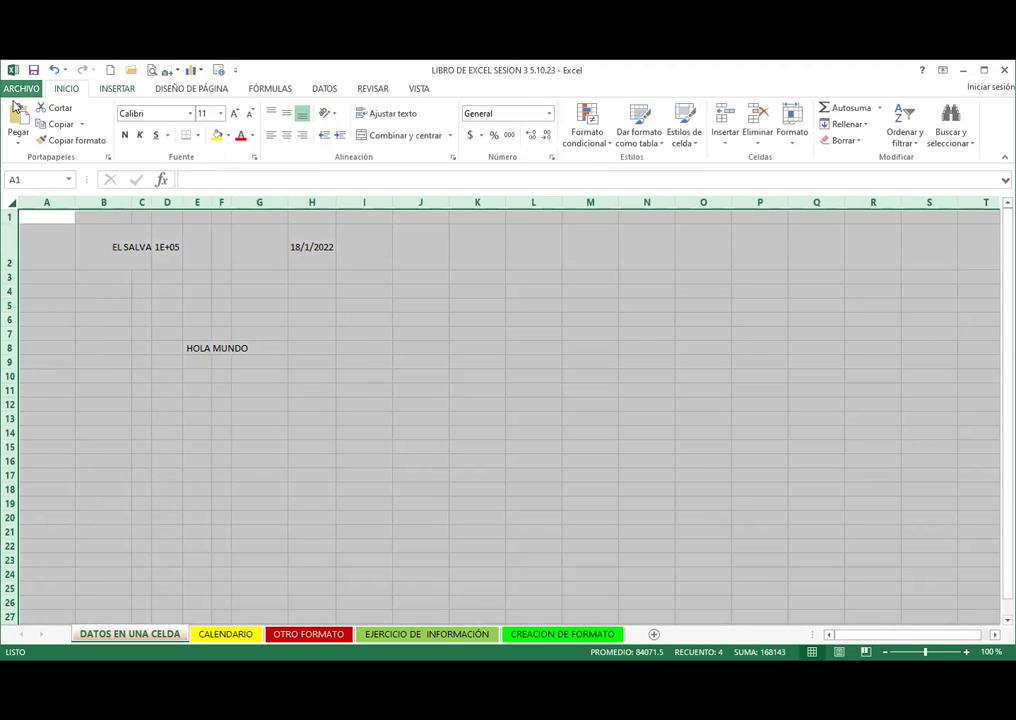
left_click(197, 135)
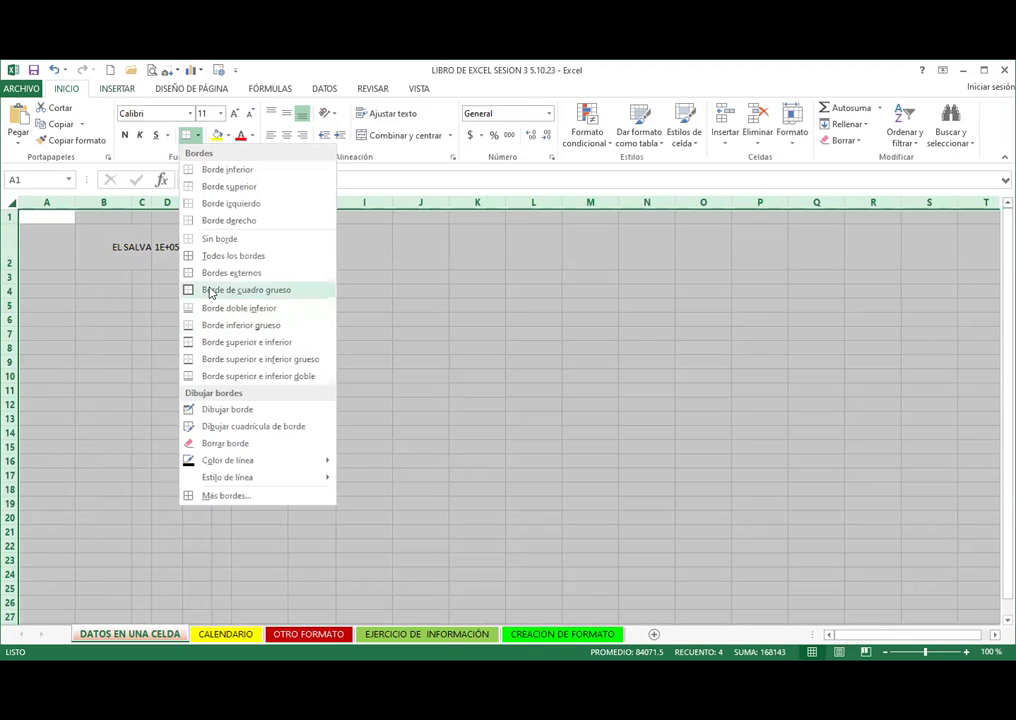
left_click(268, 260)
left_click(340, 331)
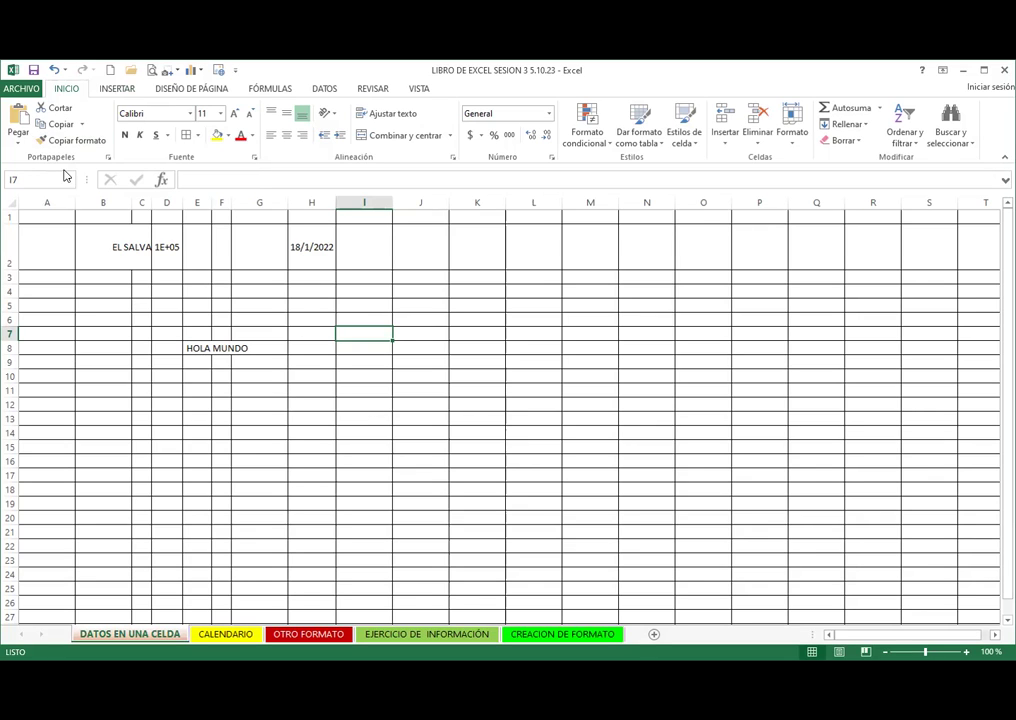
left_click(40, 246)
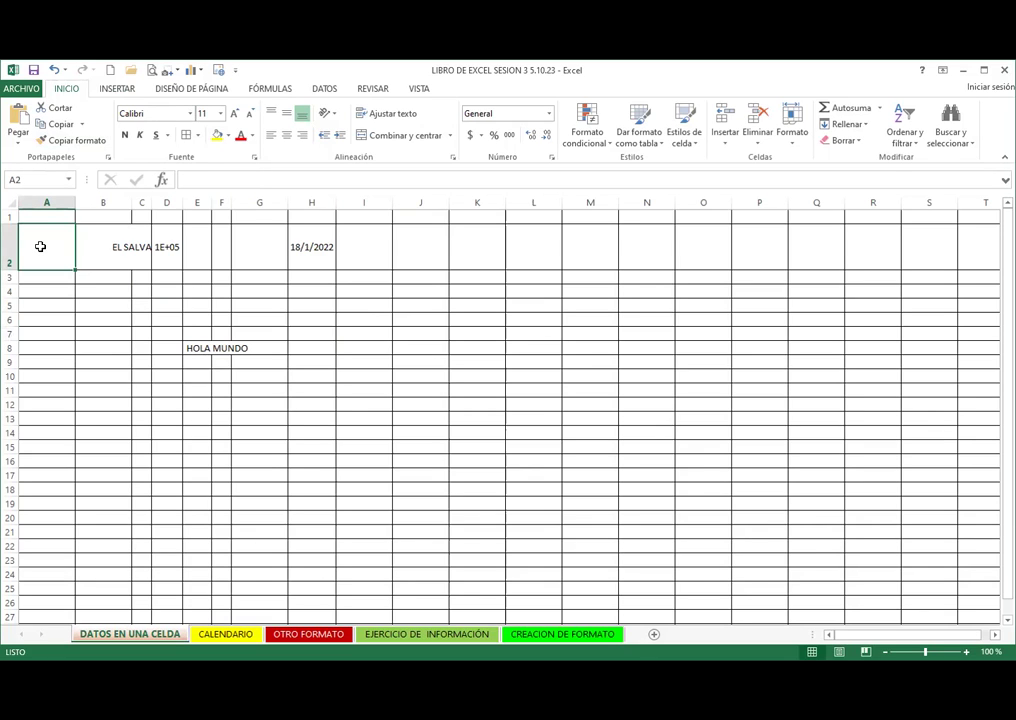
key("Right")
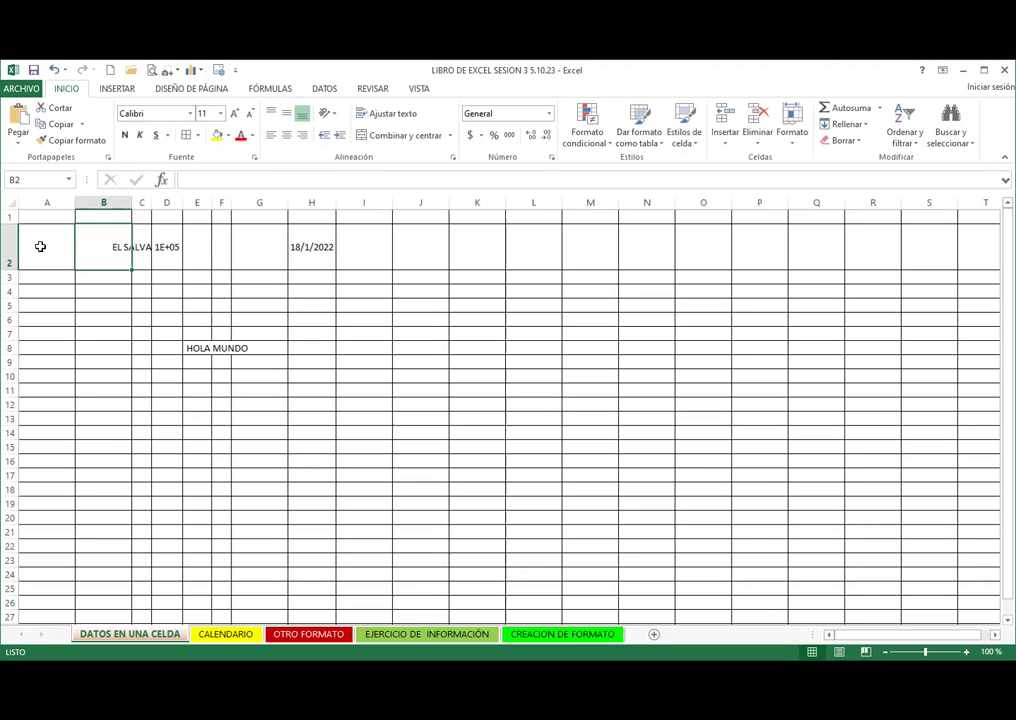
key("Right")
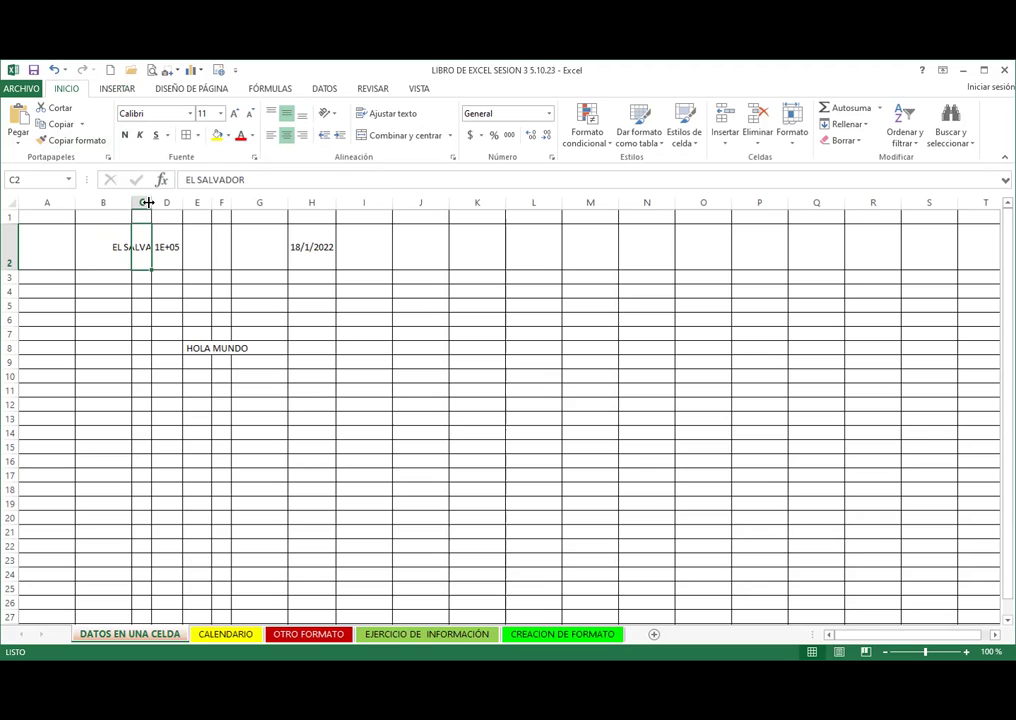
Step: Widen column C to a snug fit so EL SALVADOR in C2 shows in full
key("alt")
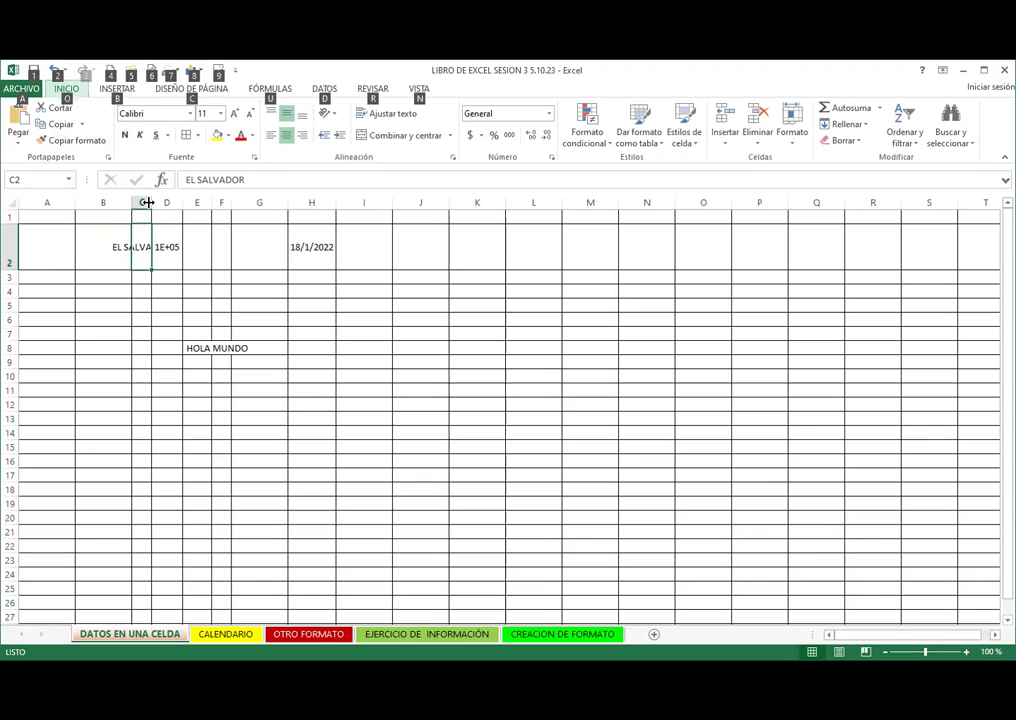
key("alt")
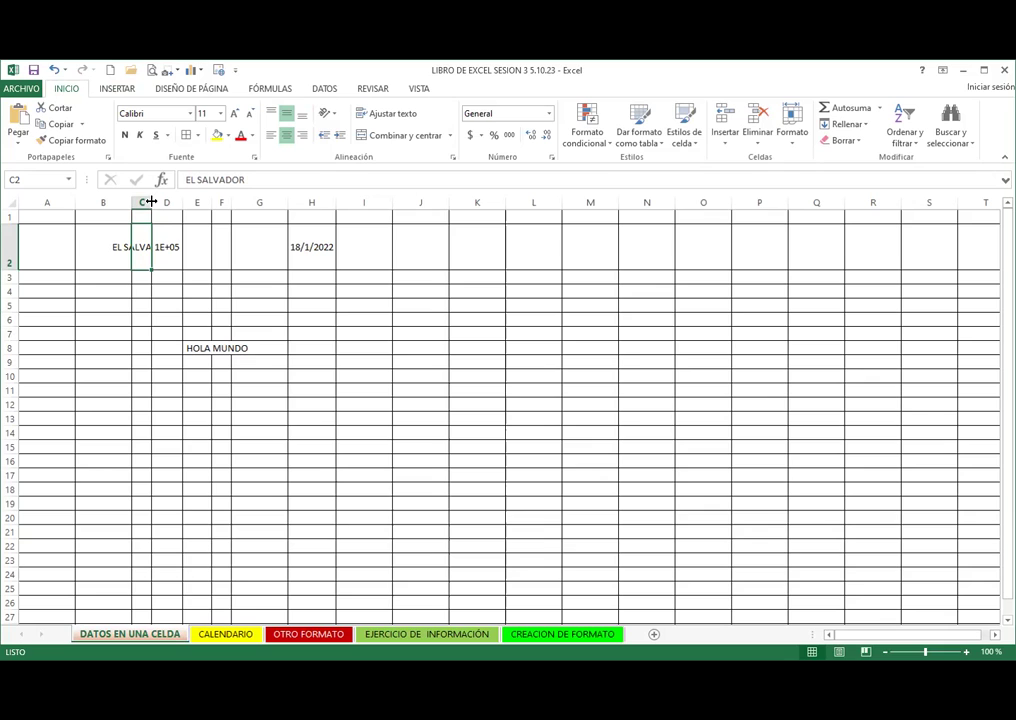
double_click(151, 202)
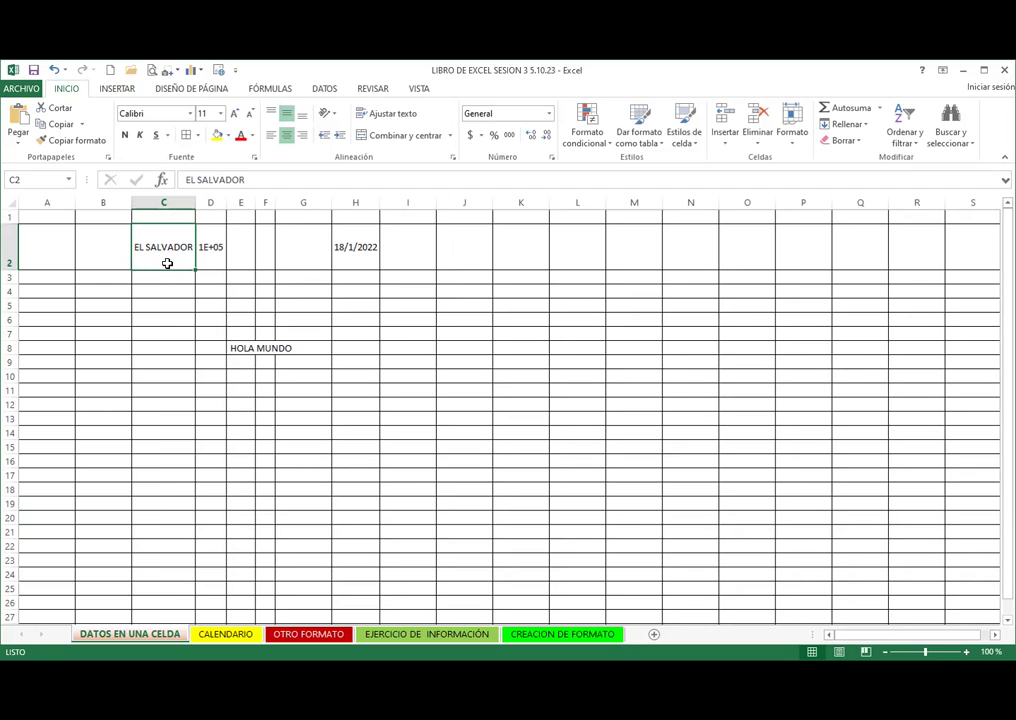
key("ctrl+z")
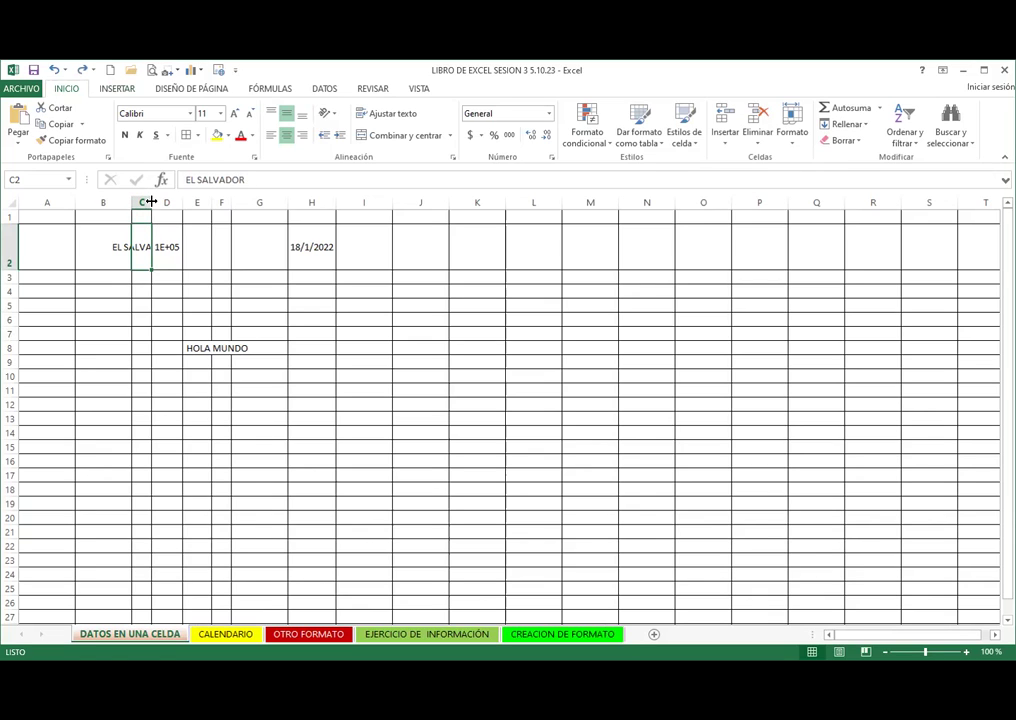
left_click_drag(150, 202, 150, 202)
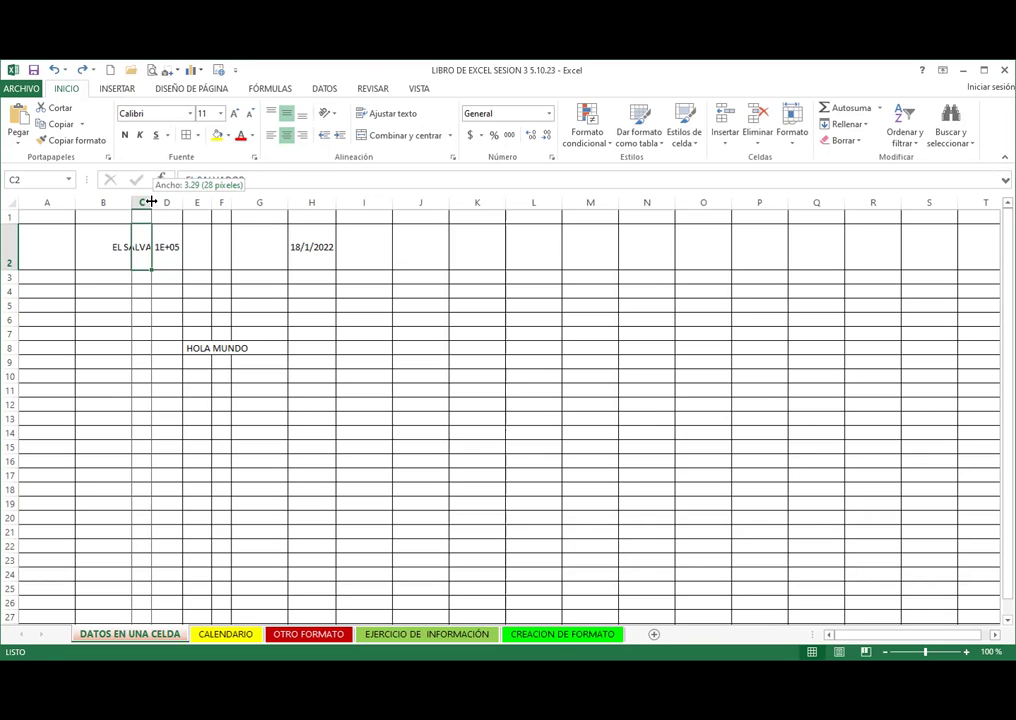
left_click_drag(150, 202, 195, 206)
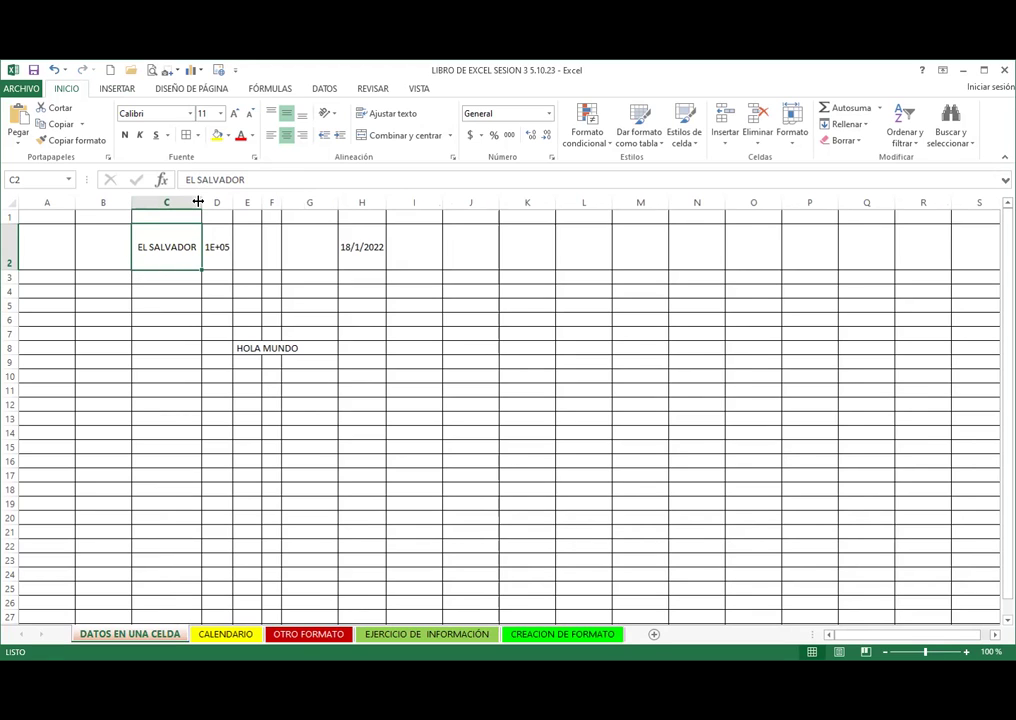
left_click_drag(198, 202, 194, 202)
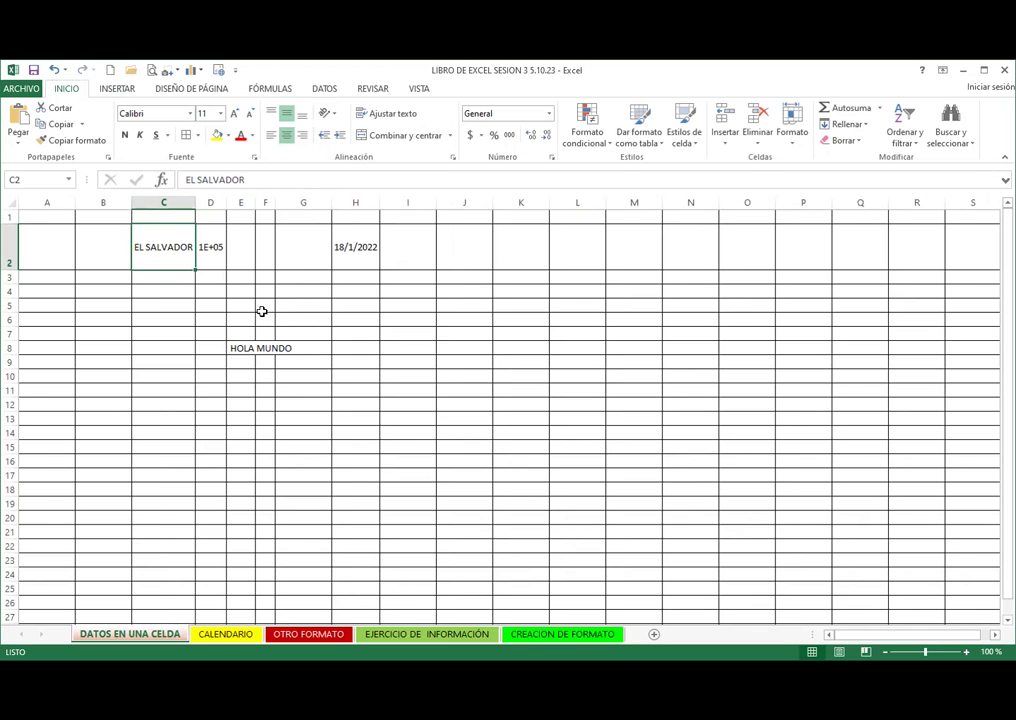
scroll(205, 305, "down", 3, "ctrl")
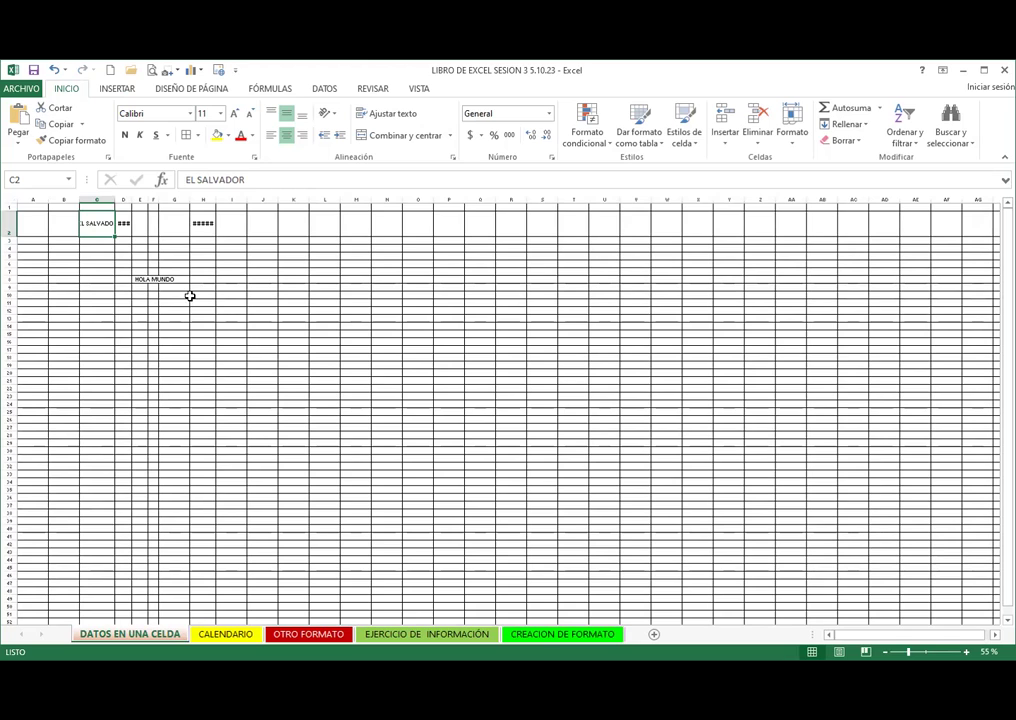
left_click(225, 295)
left_click(290, 333)
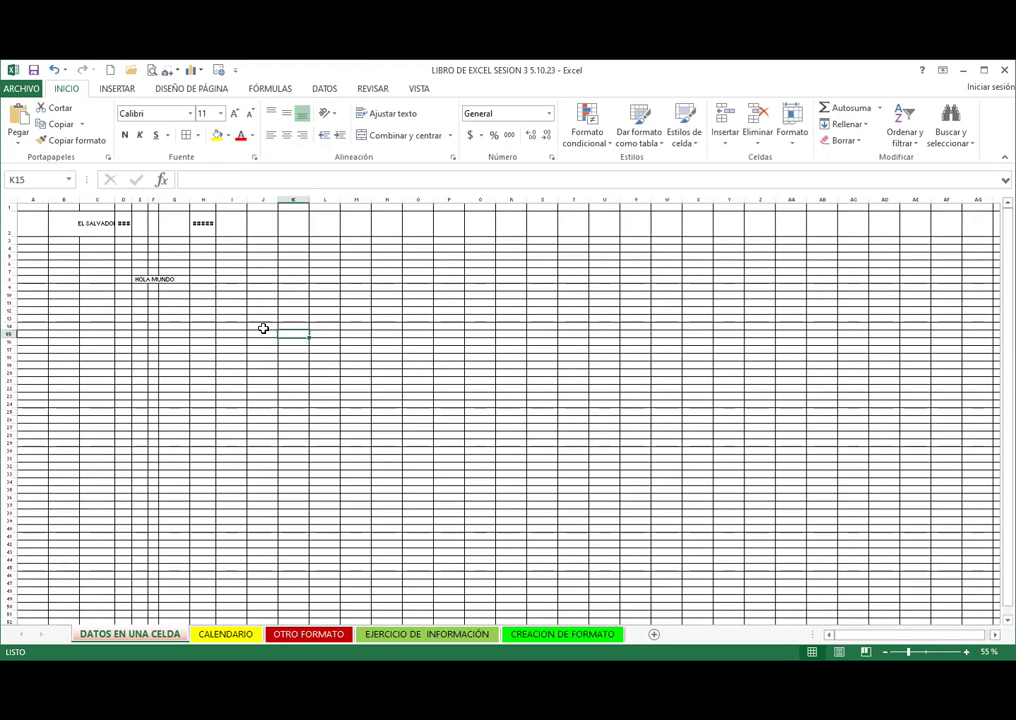
left_click(728, 560)
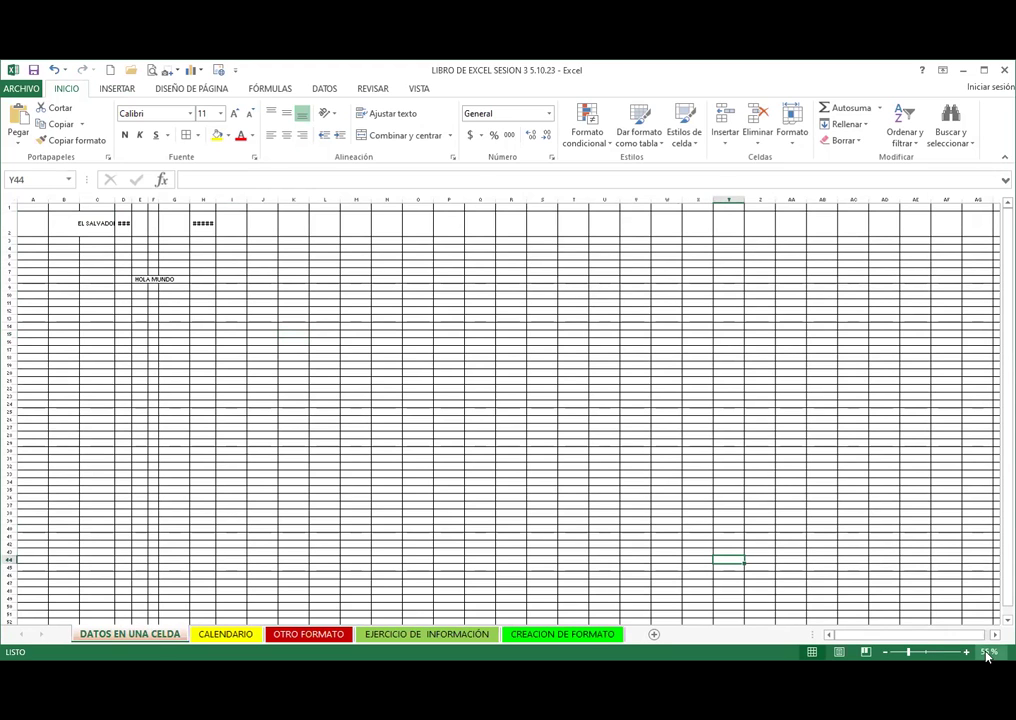
left_click(966, 652)
left_click(966, 652)
left_click(966, 652)
left_click(966, 652)
left_click(966, 652)
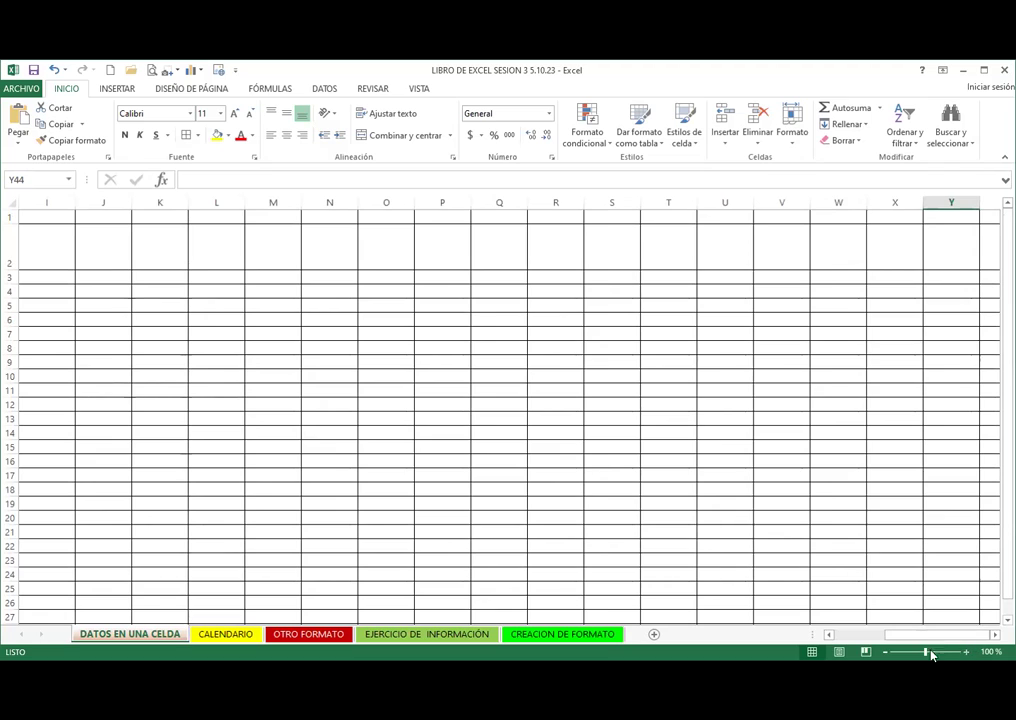
left_click_drag(923, 634, 730, 629)
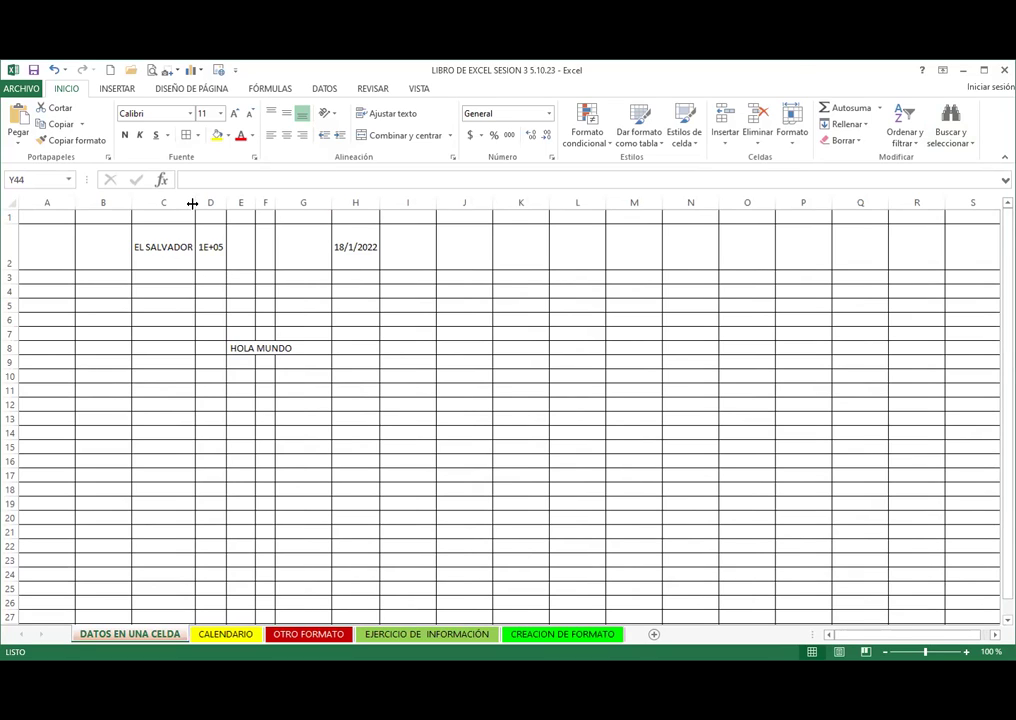
Step: Give column C slightly more room around EL SALVADOR and zoom in
left_click_drag(192, 203, 232, 205)
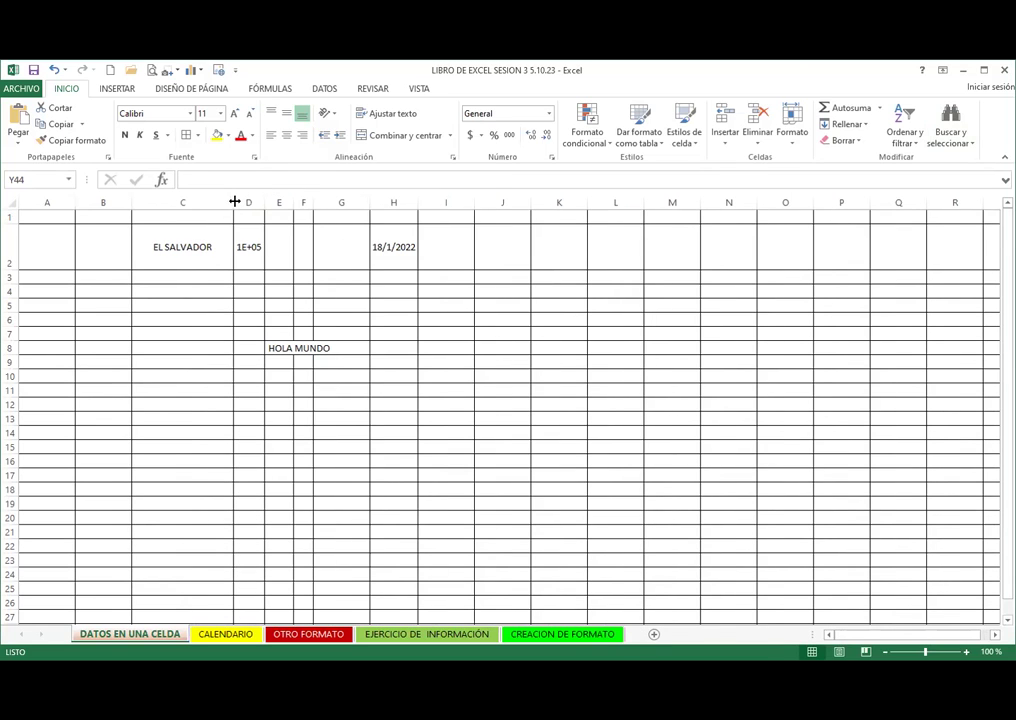
left_click_drag(233, 202, 202, 197)
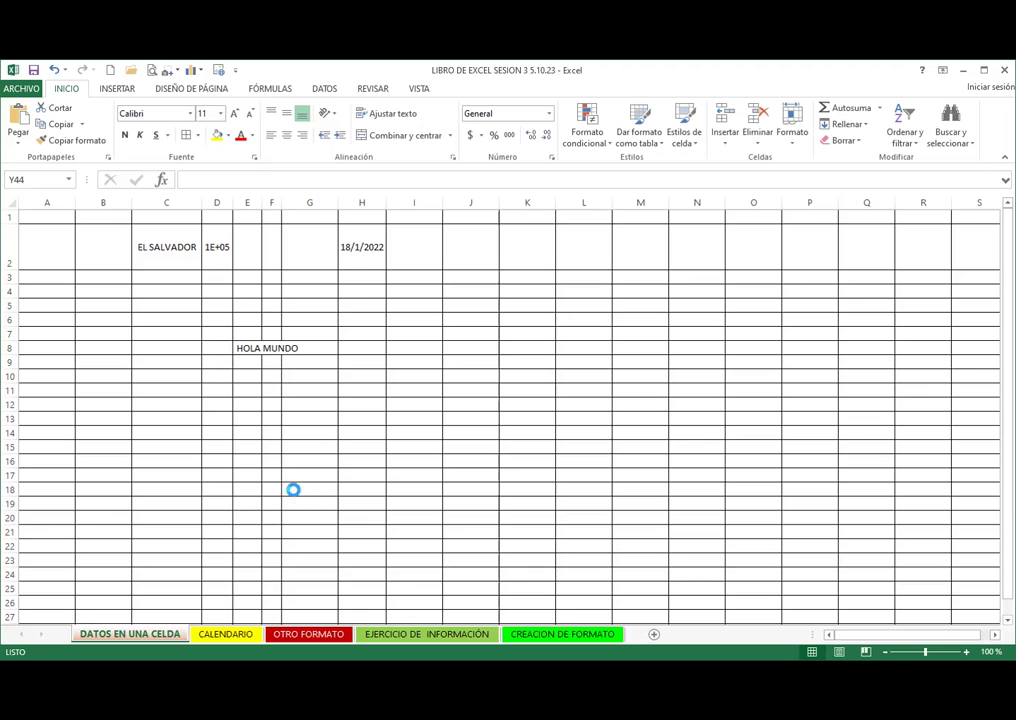
scroll(293, 488, "up", 4, "ctrl")
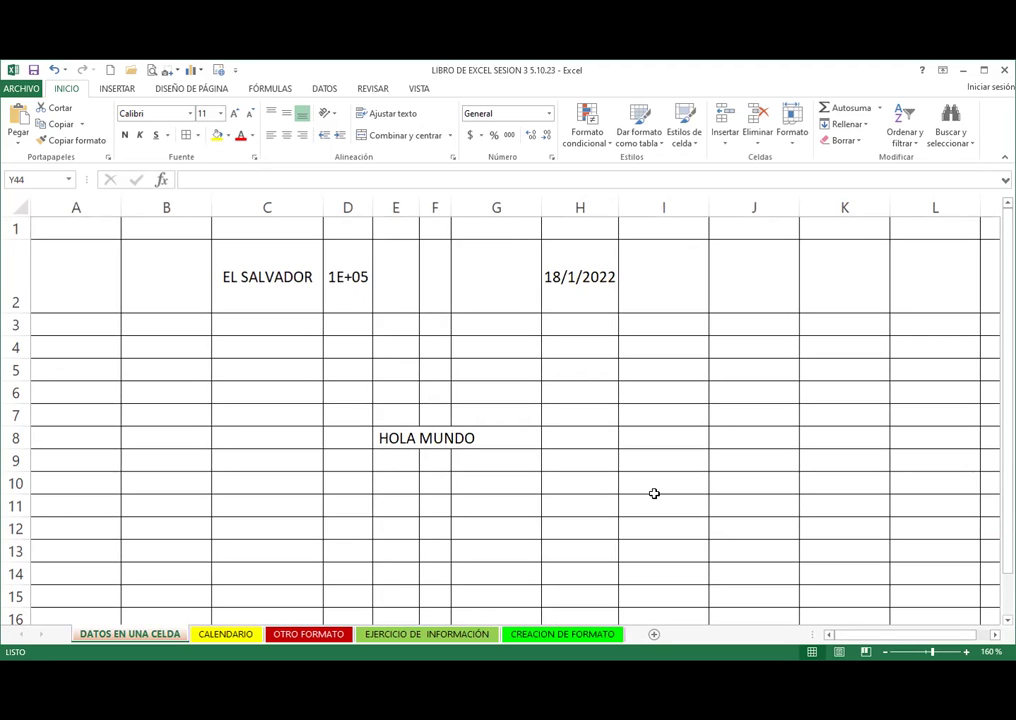
Step: Narrow column C, AutoFit it exactly to EL SALVADOR, then select HOLA MUNDO cell E8
left_click(397, 437)
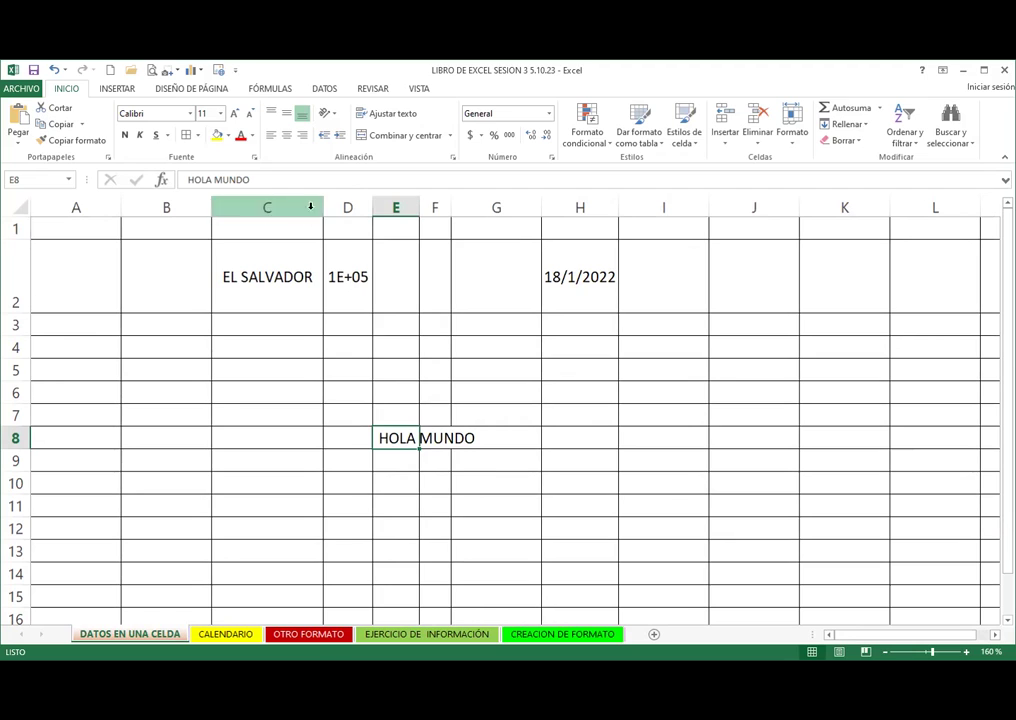
left_click_drag(325, 207, 235, 207)
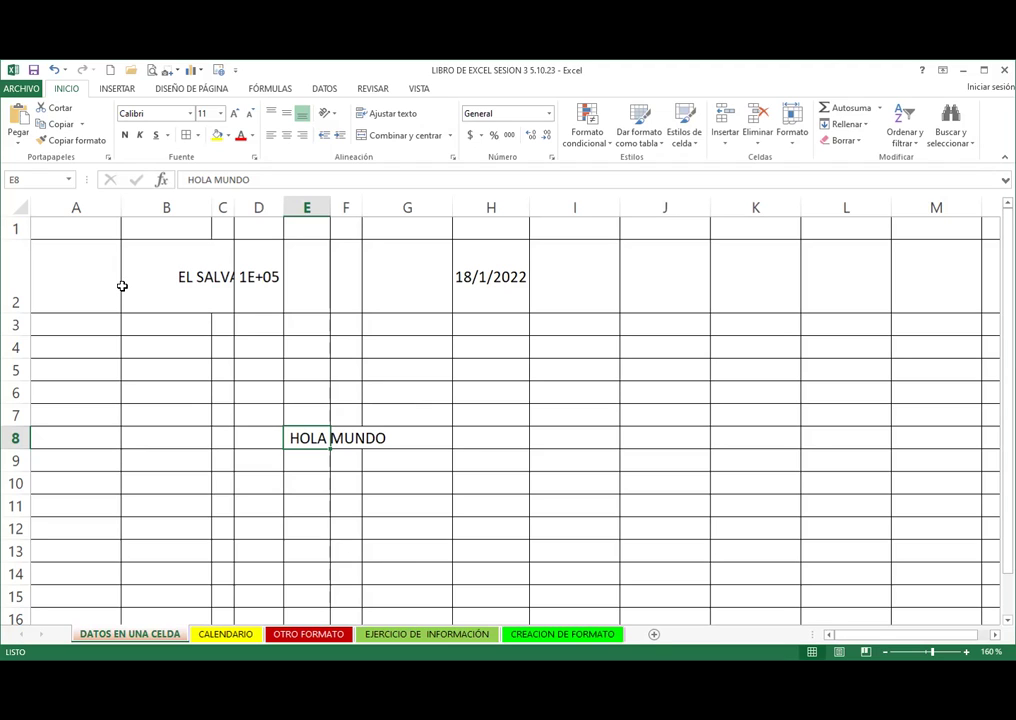
left_click(221, 275)
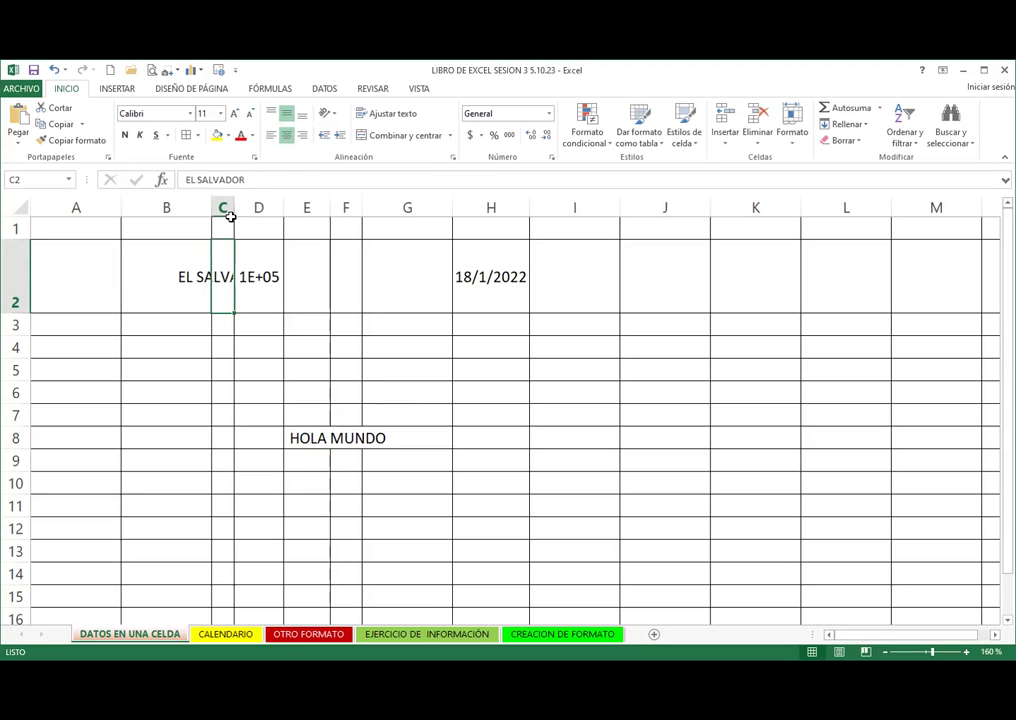
double_click(233, 208)
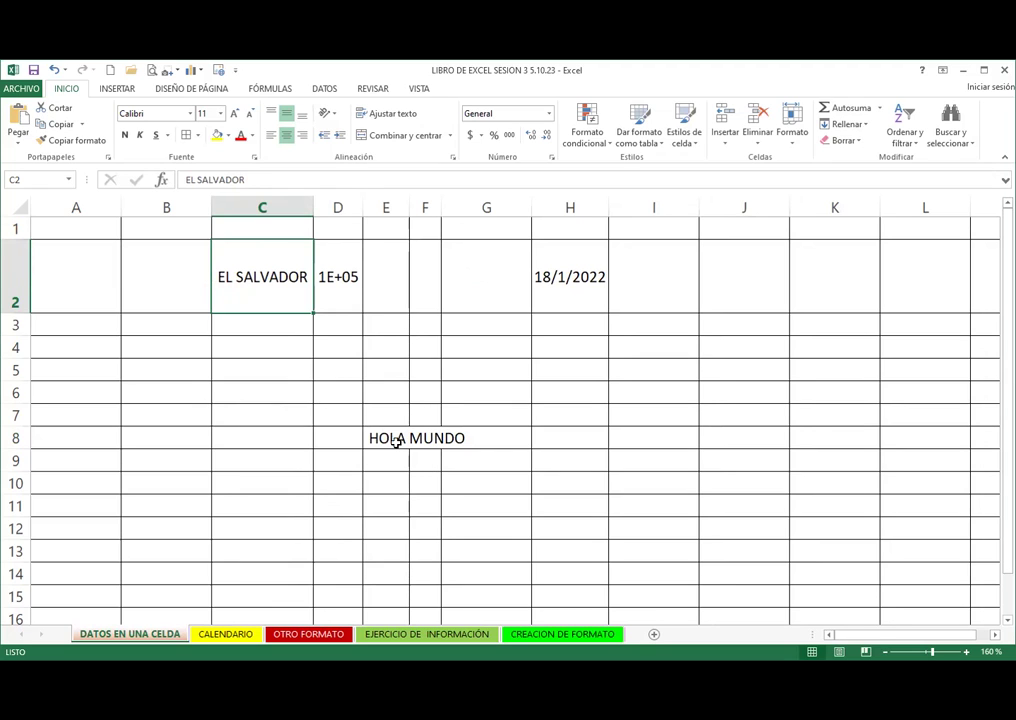
left_click(388, 438)
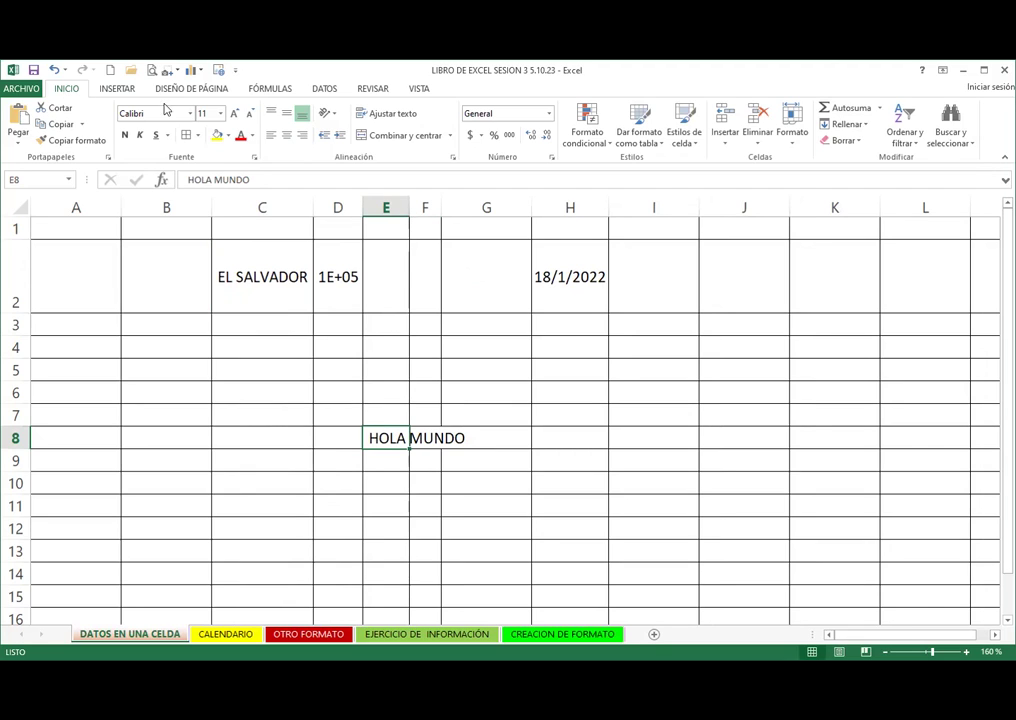
Step: Set column E's width to 20 using Formato > Ancho de columna
left_click(791, 140)
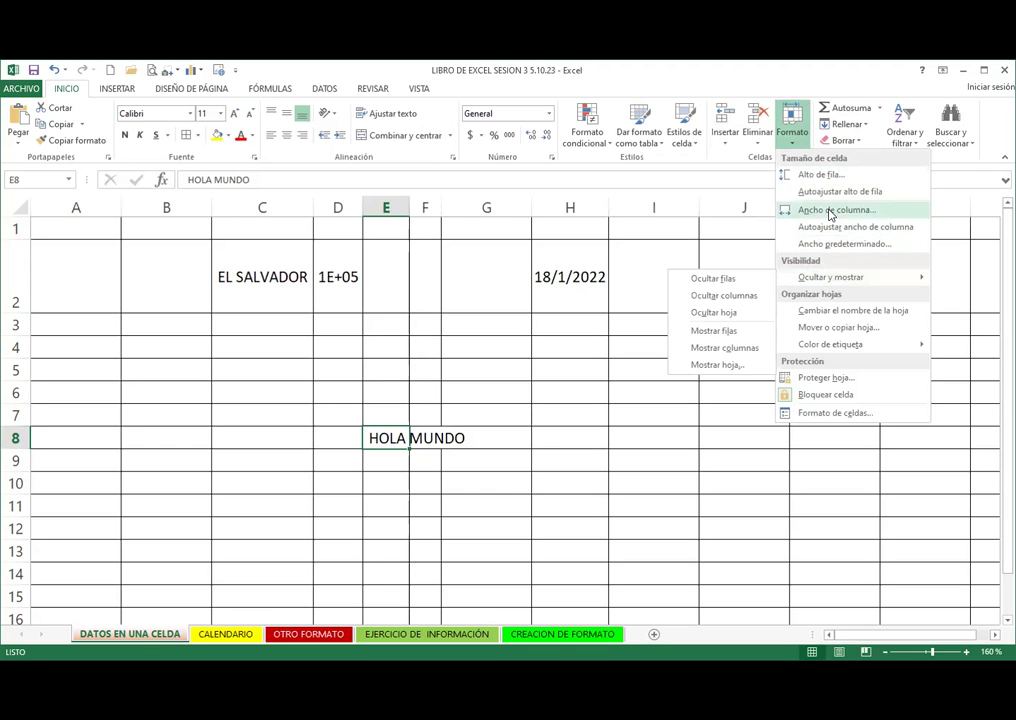
left_click(829, 212)
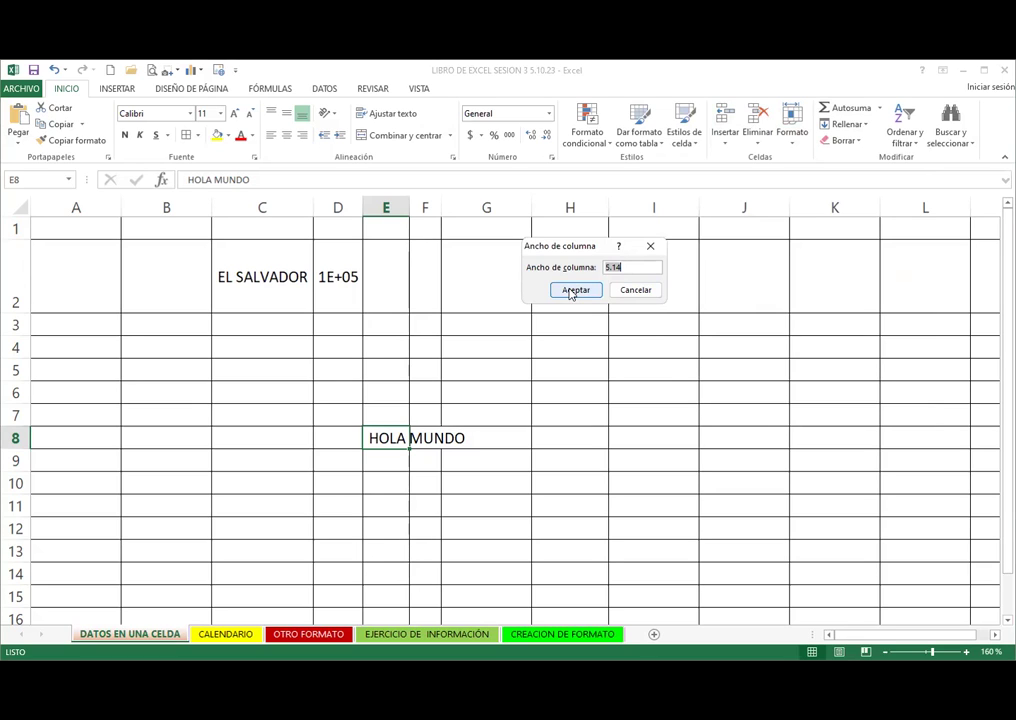
type("20")
left_click(574, 290)
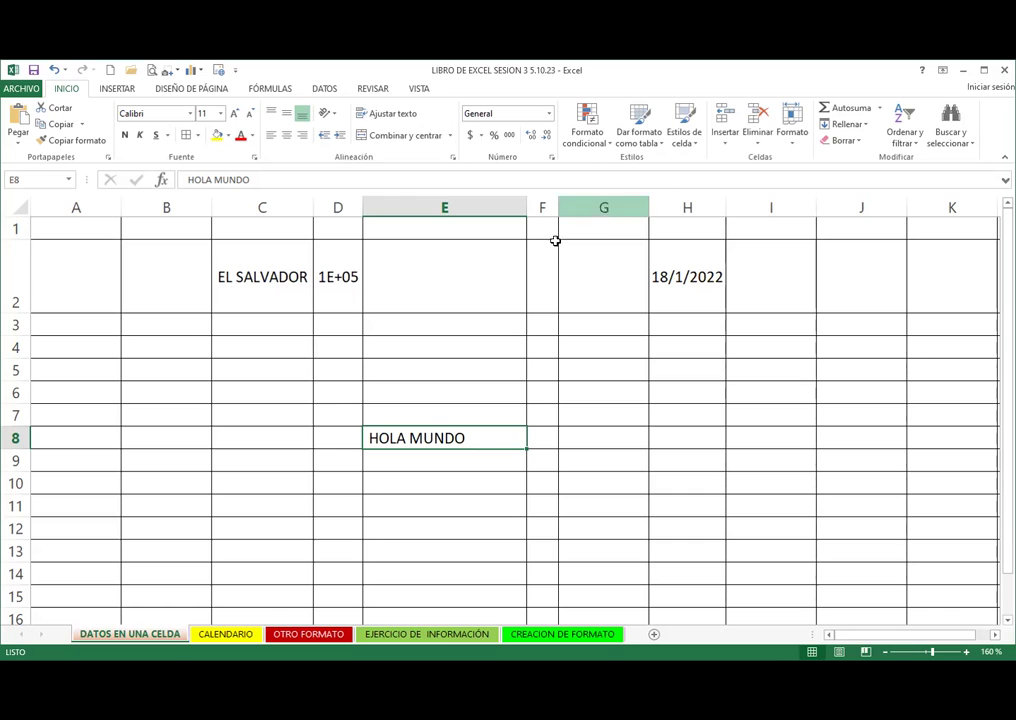
Step: Narrow column E and AutoFit it to HOLA MUNDO, then select cell D2
left_click_drag(527, 207, 409, 213)
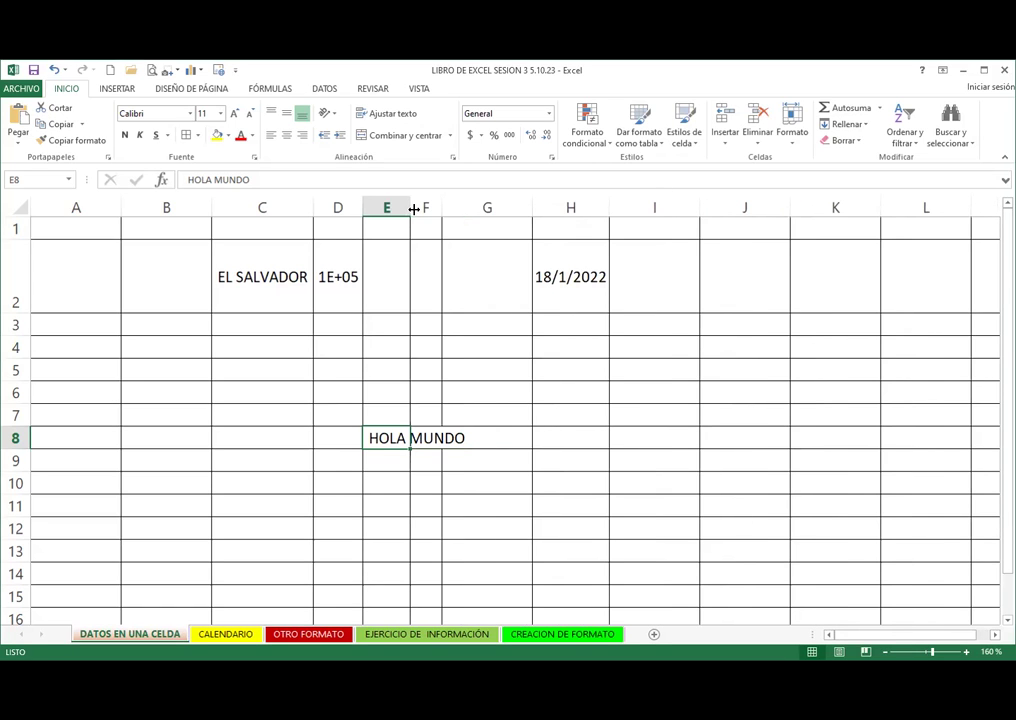
double_click(411, 208)
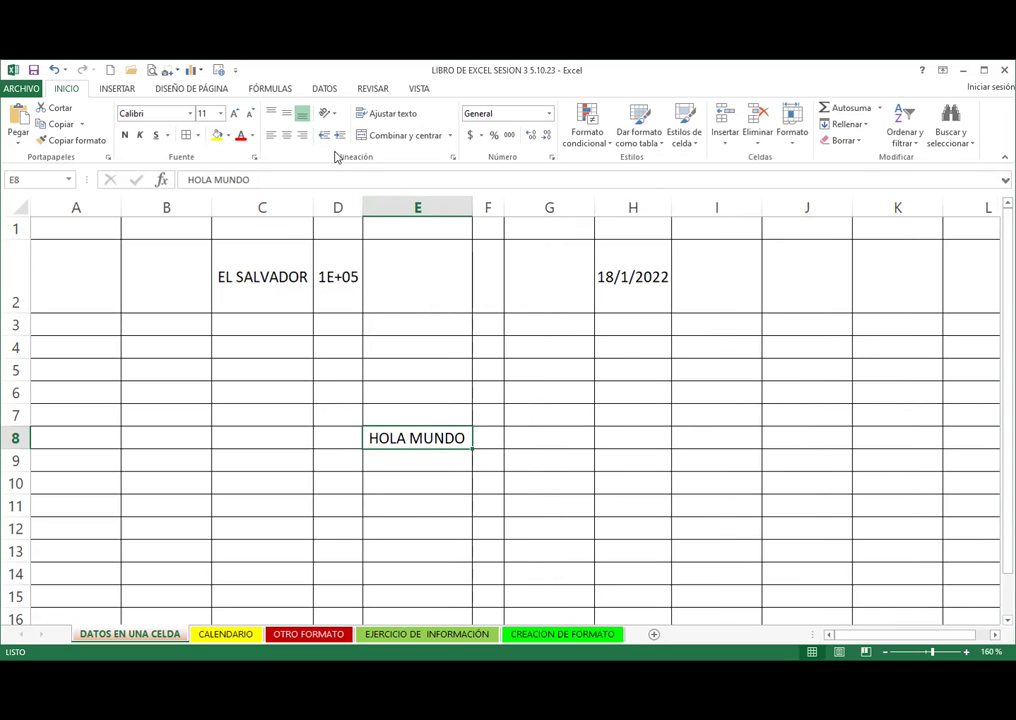
left_click(333, 283)
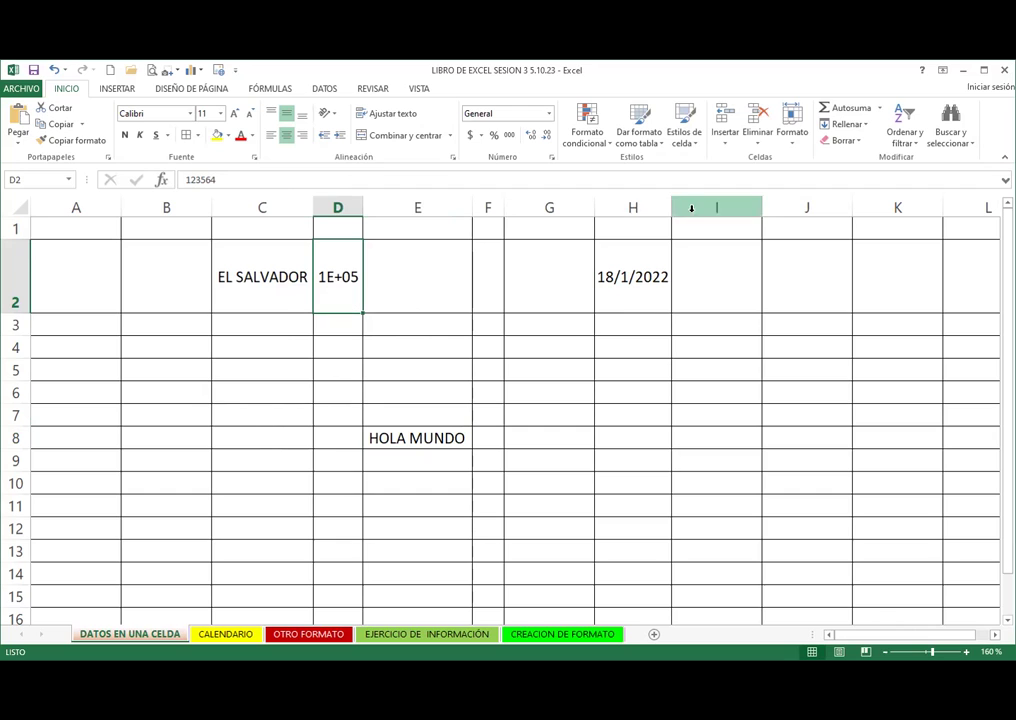
Step: Narrow columns H and D, then AutoFit both to show 18/1/2022 and 123564 in full
left_click_drag(668, 204, 643, 205)
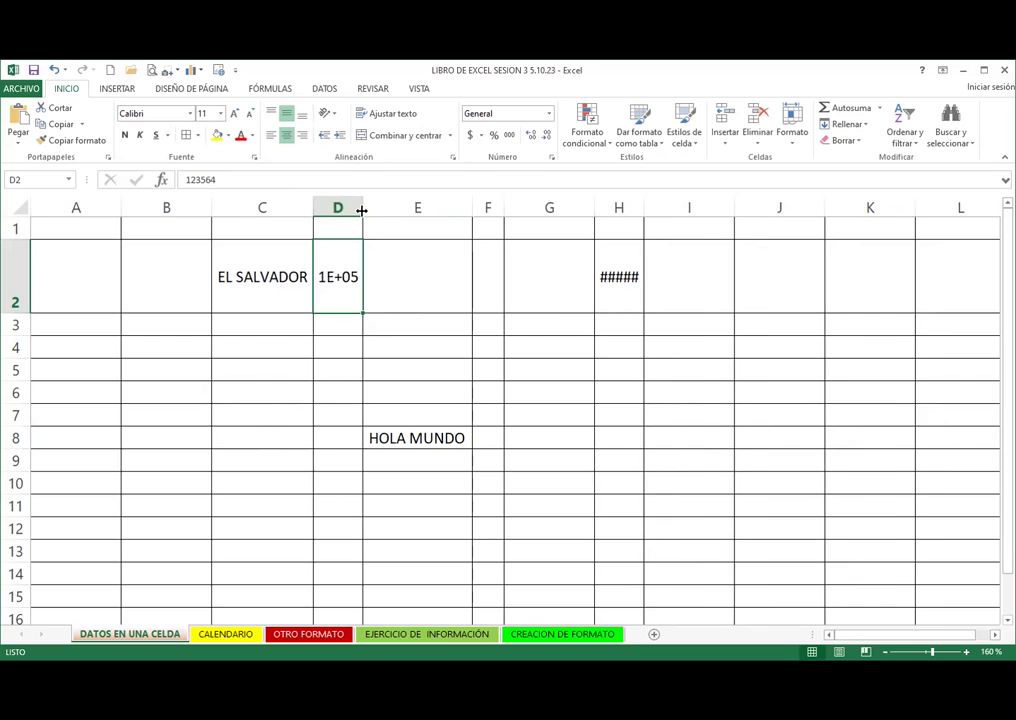
left_click_drag(362, 210, 345, 210)
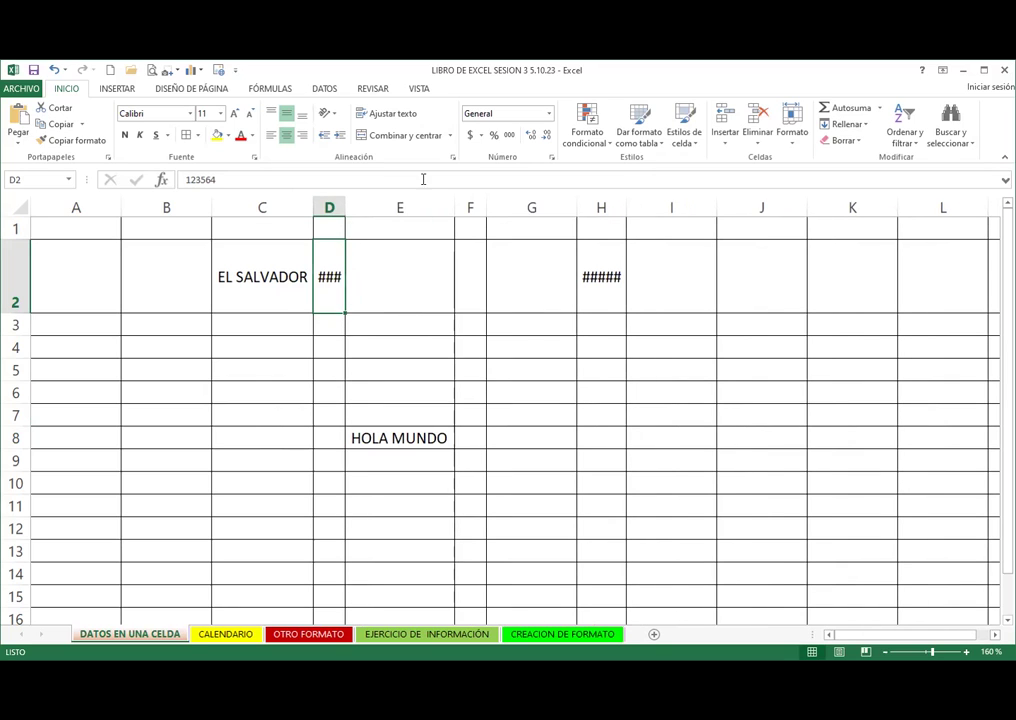
left_click_drag(343, 209, 360, 207)
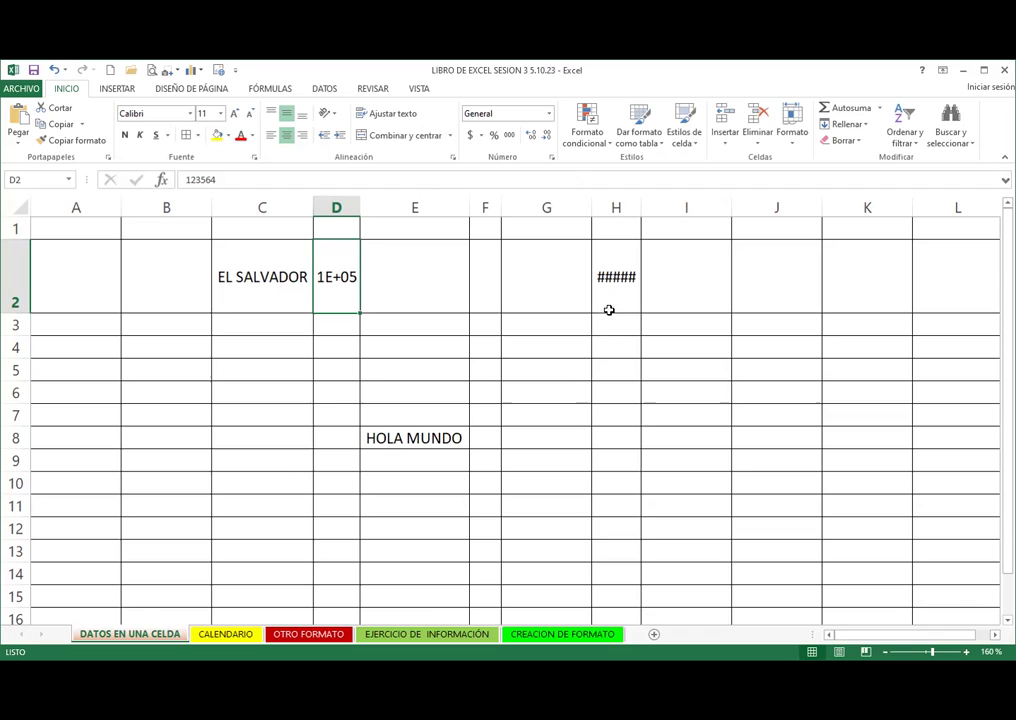
double_click(638, 208)
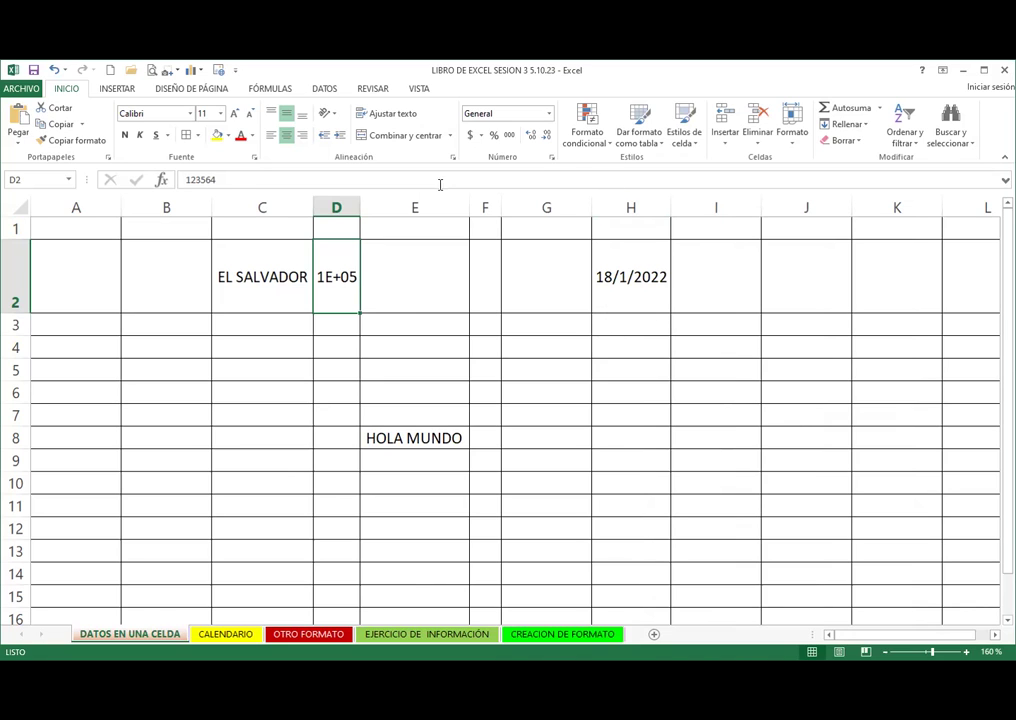
double_click(360, 210)
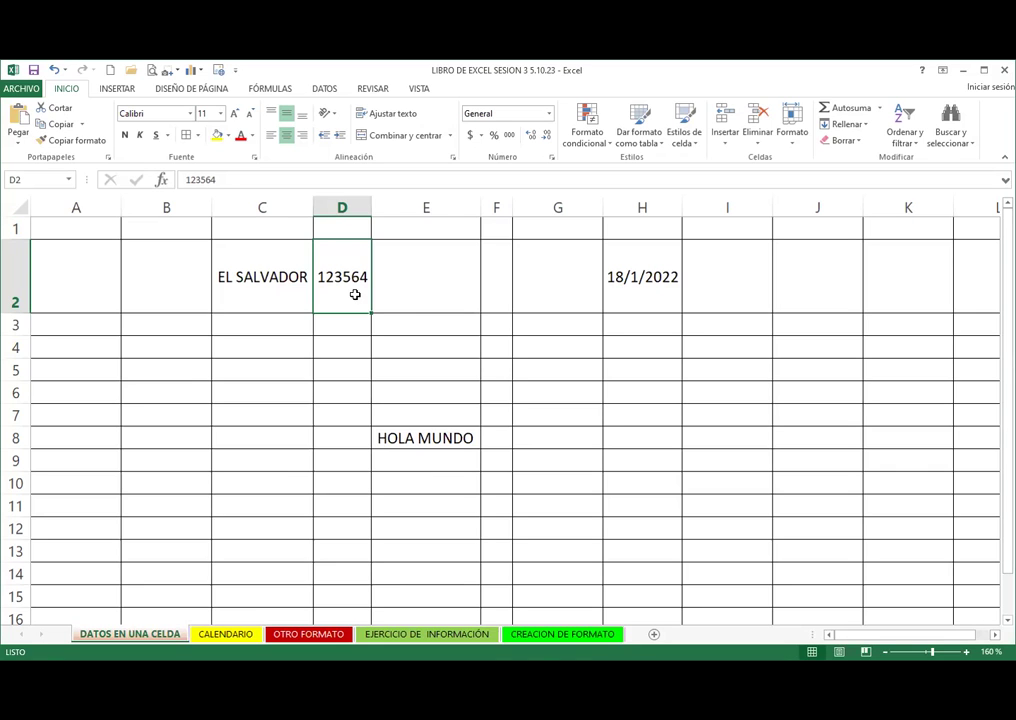
Step: Narrow column D and fill 123564 from D2 down through D11
left_click_drag(371, 207, 338, 208)
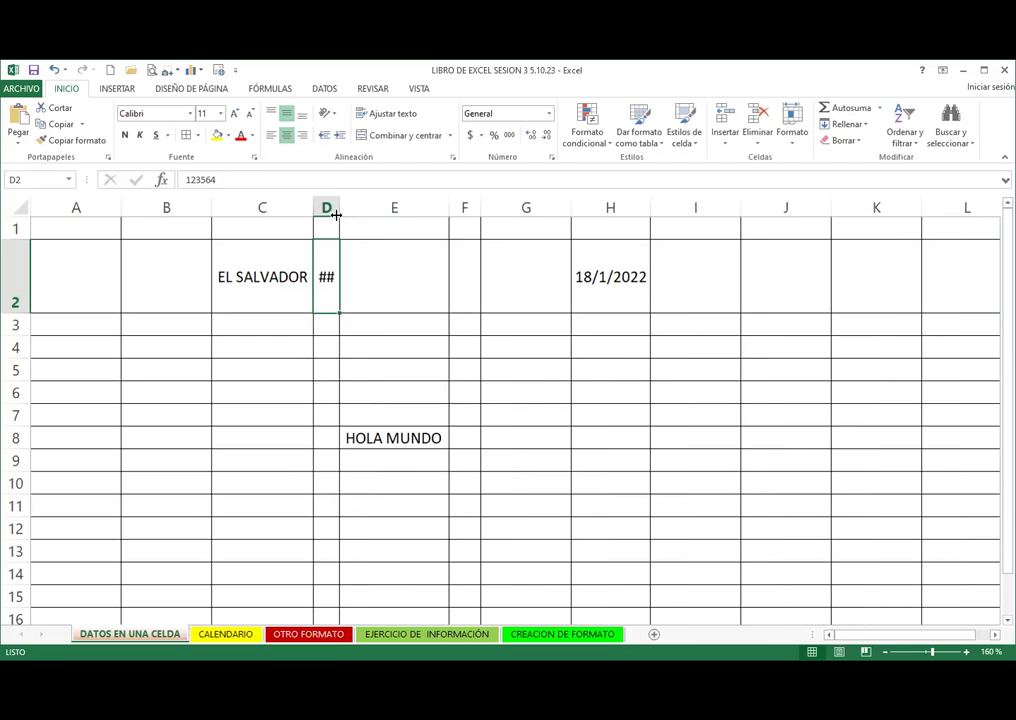
left_click_drag(338, 311, 340, 353)
left_click_drag(334, 507, 333, 506)
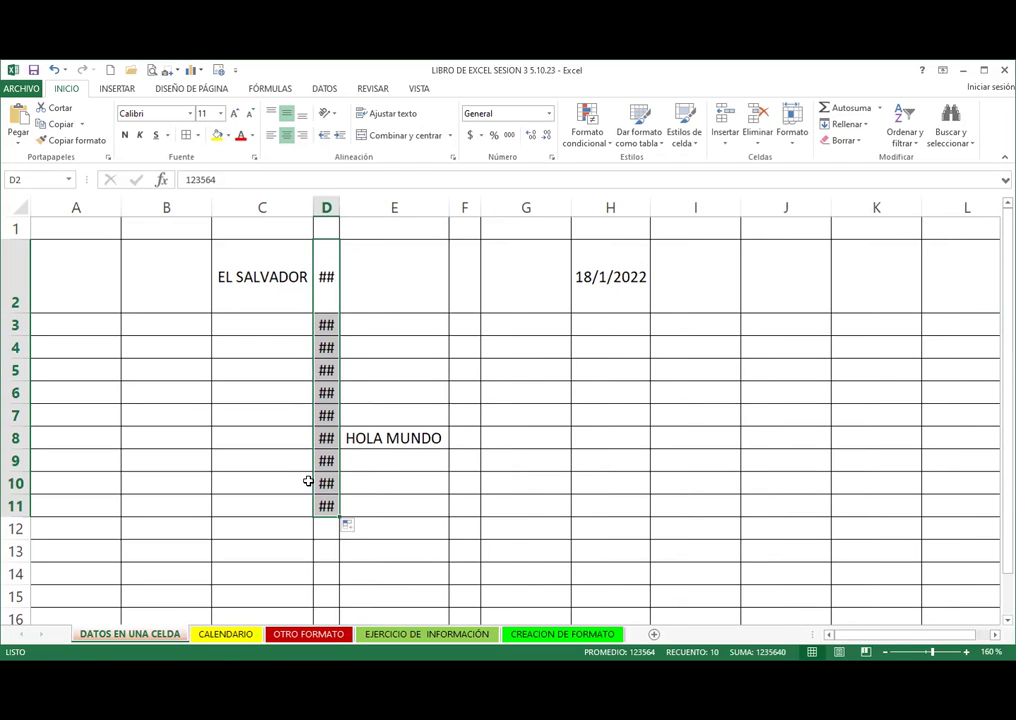
left_click(318, 252)
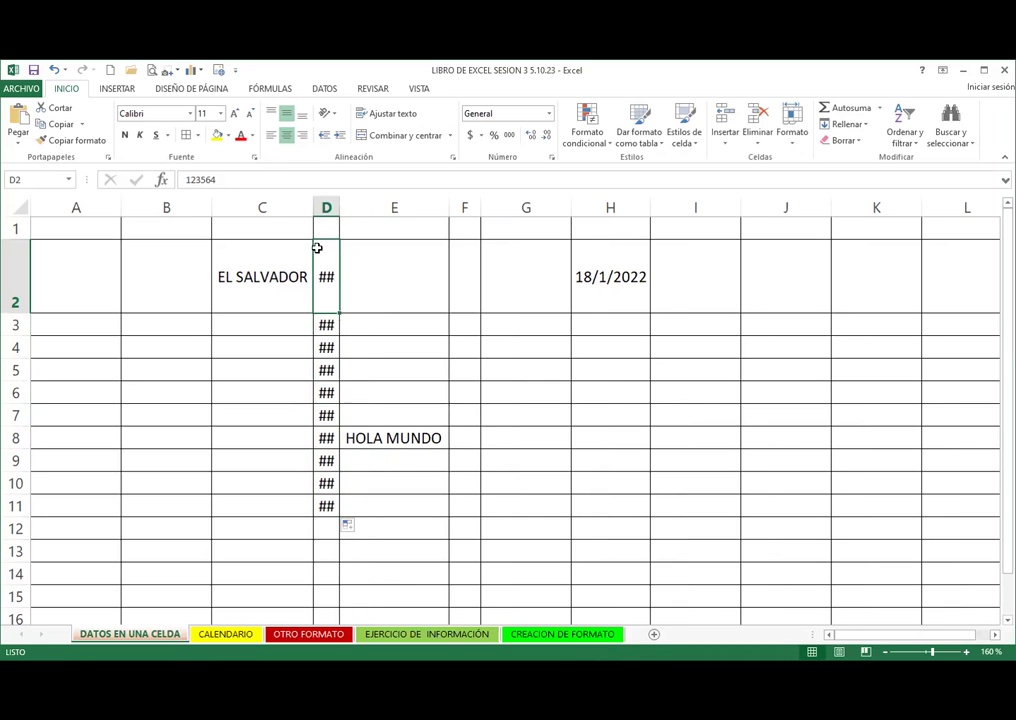
Step: Widen and AutoFit column D, then narrow it again so the numbers show ###, and select column D
left_click_drag(338, 208, 351, 208)
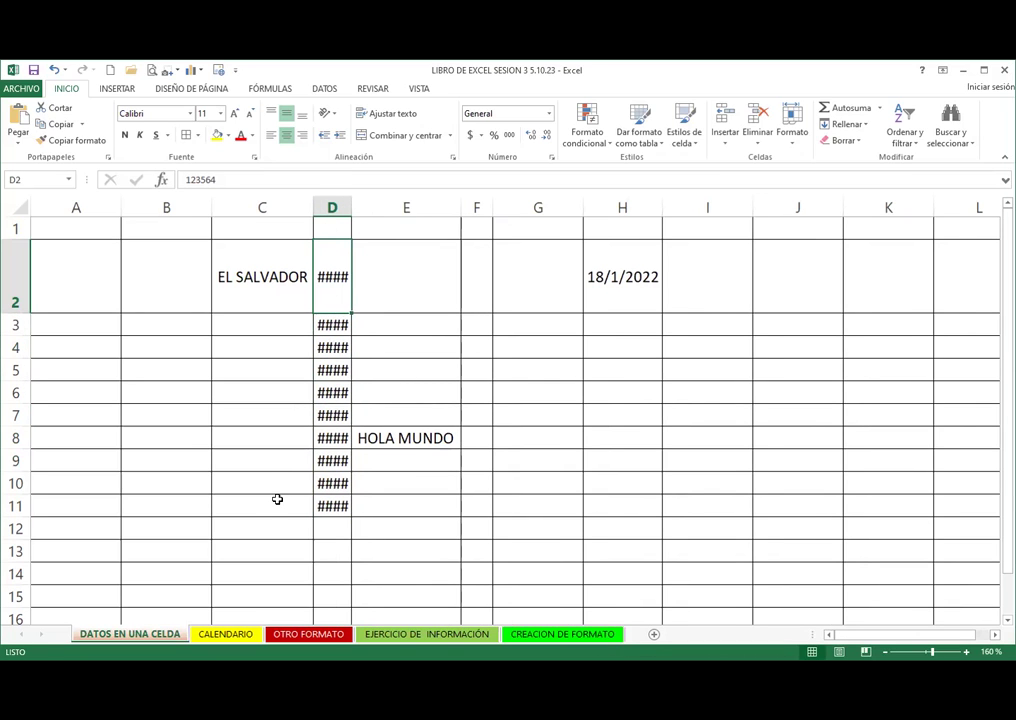
double_click(347, 208)
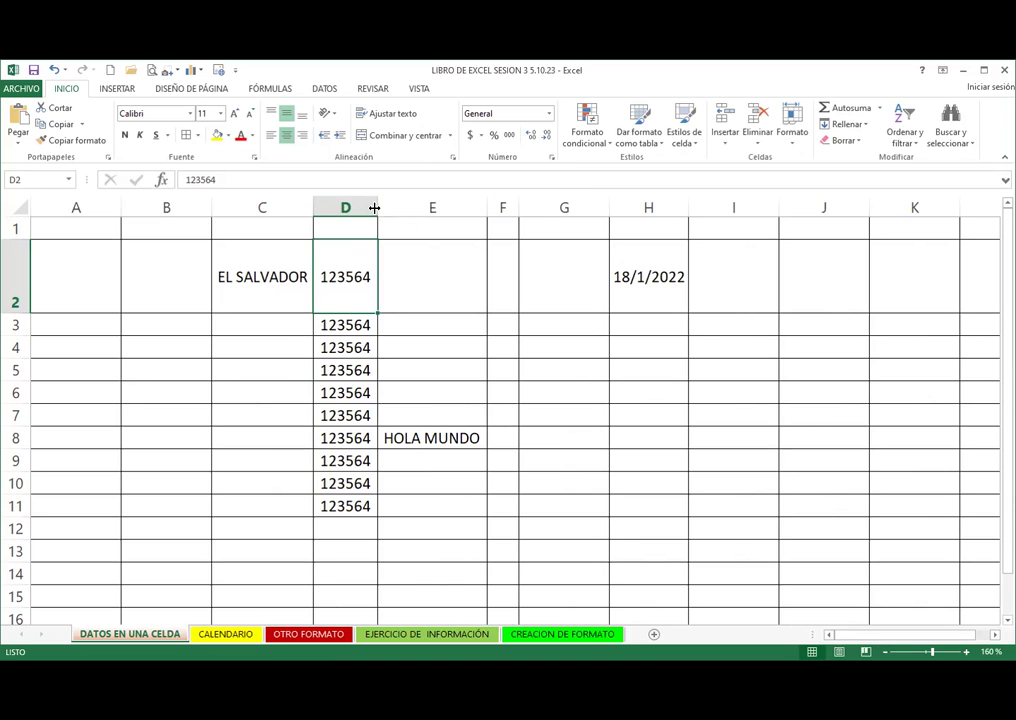
left_click_drag(374, 208, 343, 208)
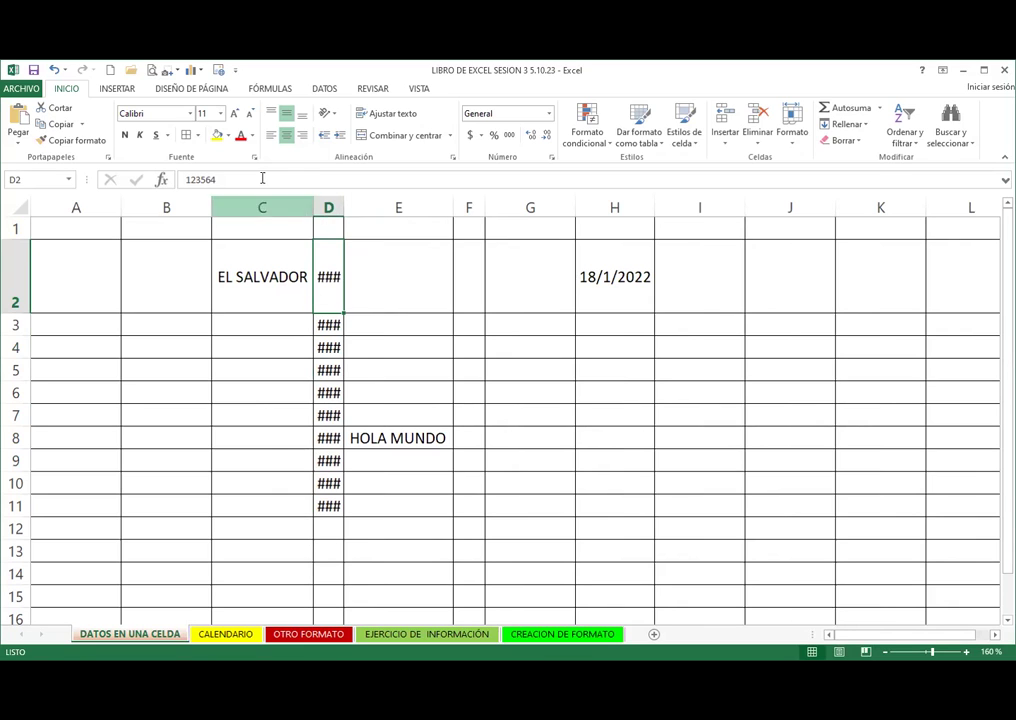
left_click(327, 208)
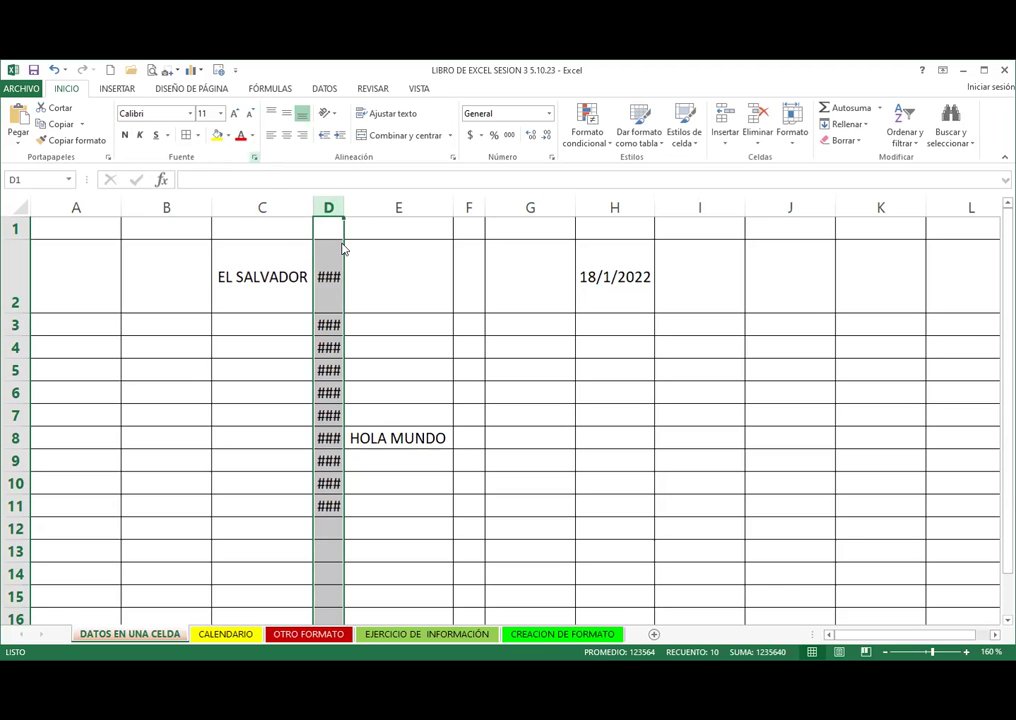
Step: Turn on Reducir hasta ajustar in the Alineación tab of Formato de celdas for column D
left_click(254, 157)
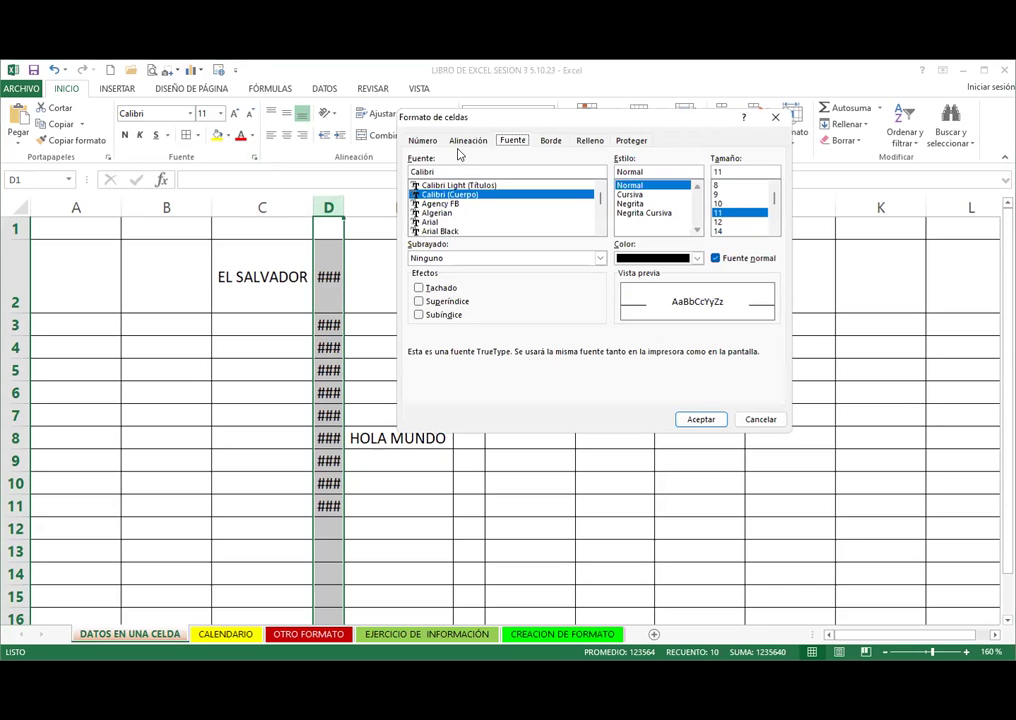
left_click(422, 141)
left_click(466, 142)
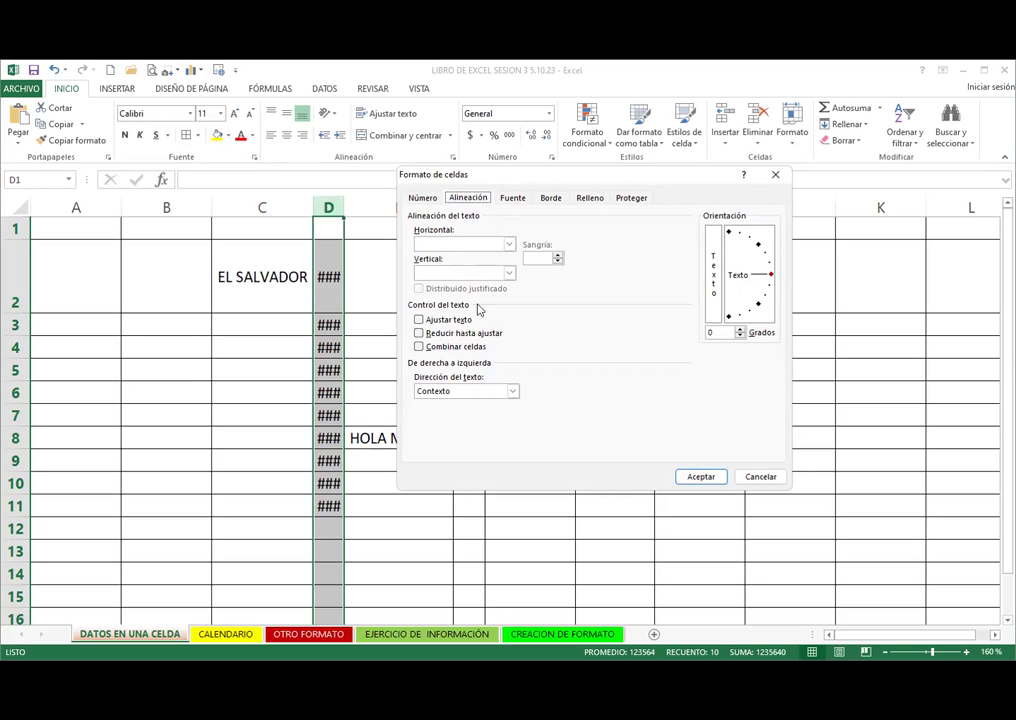
left_click(425, 338)
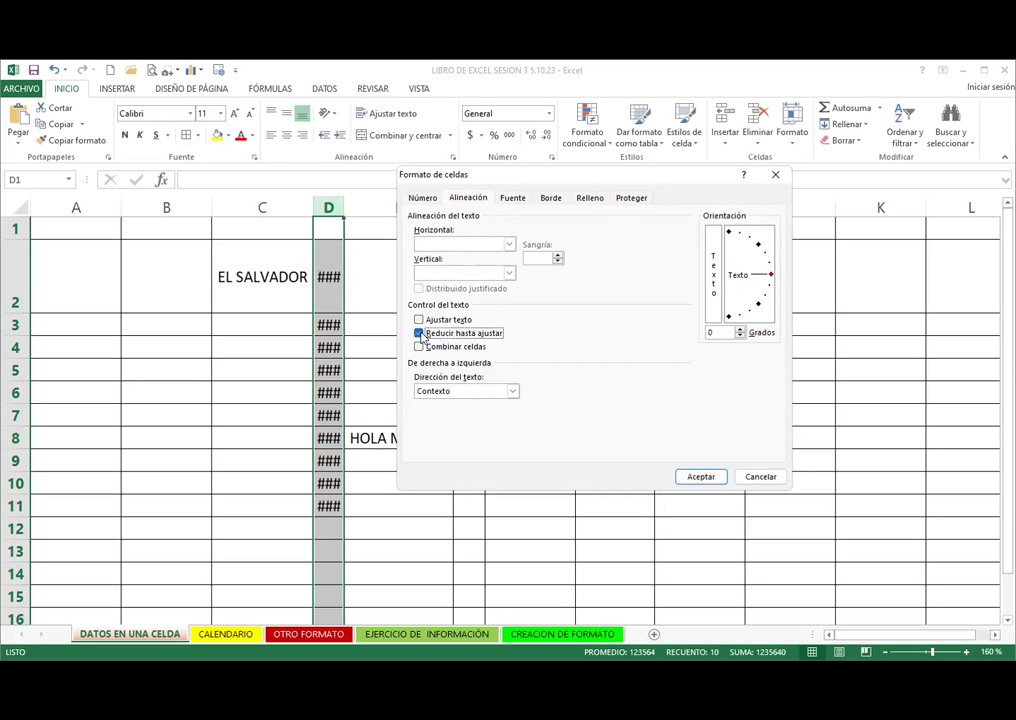
left_click(701, 476)
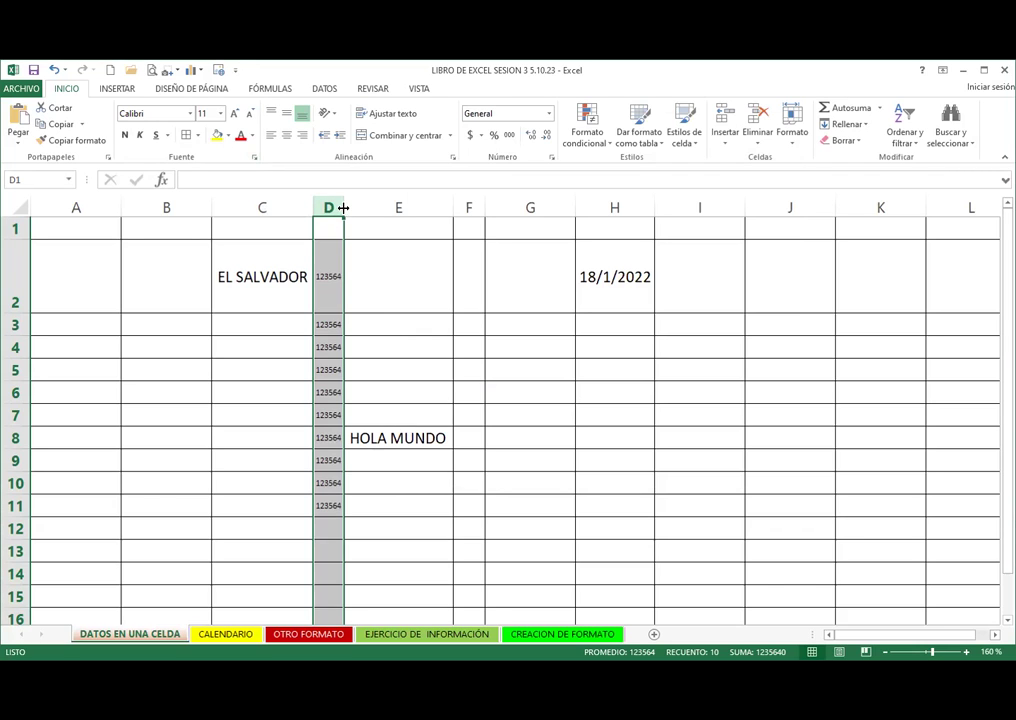
Step: Narrow column D briefly, then widen it so 123564 shows at full size
left_click_drag(343, 207, 328, 207)
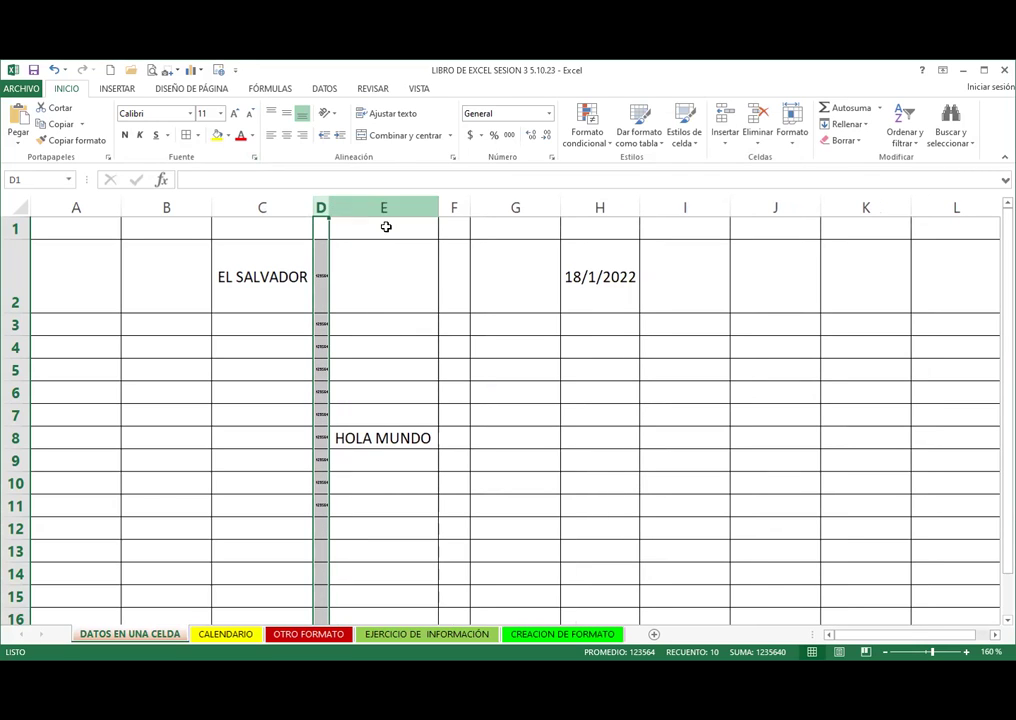
scroll(340, 330, "up", 5)
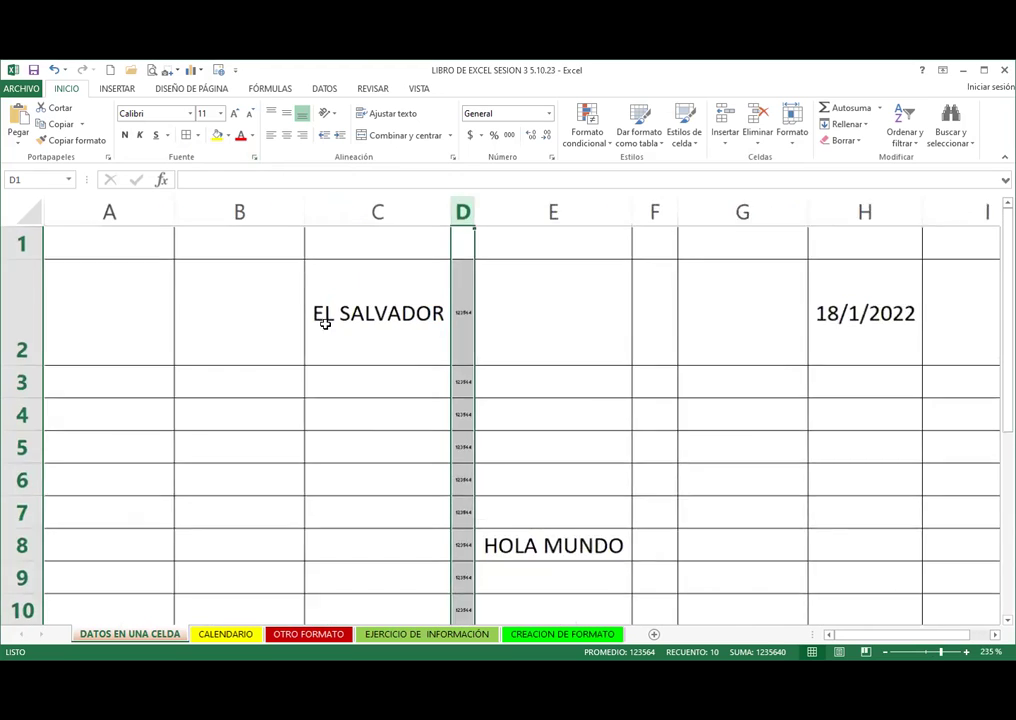
scroll(570, 331, "up", 10)
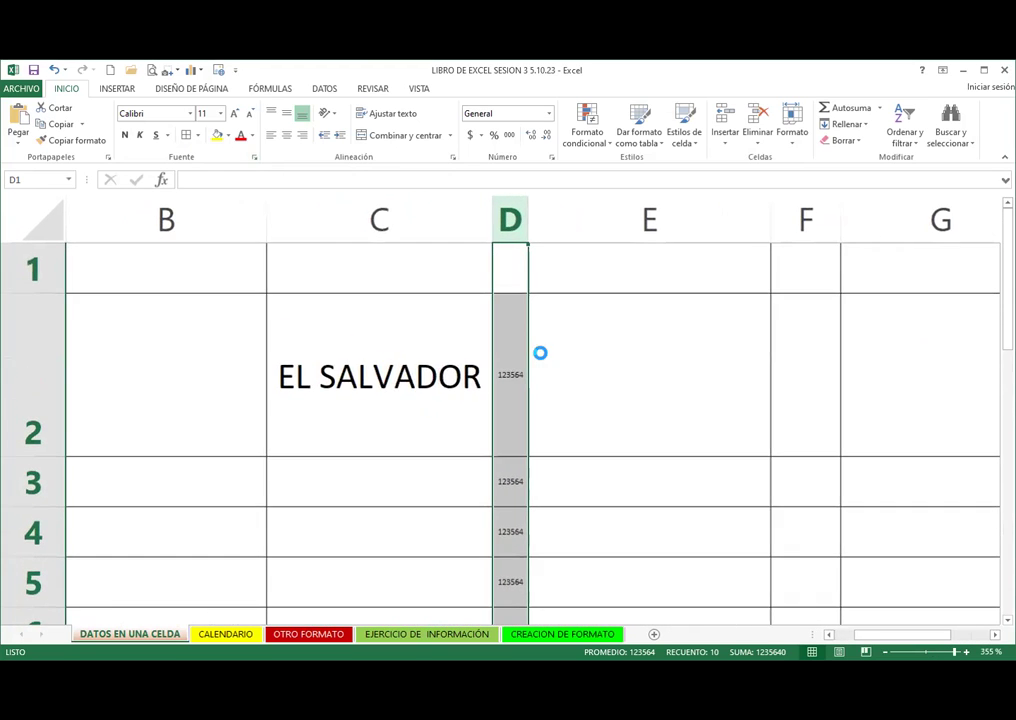
scroll(531, 365, "up", 1)
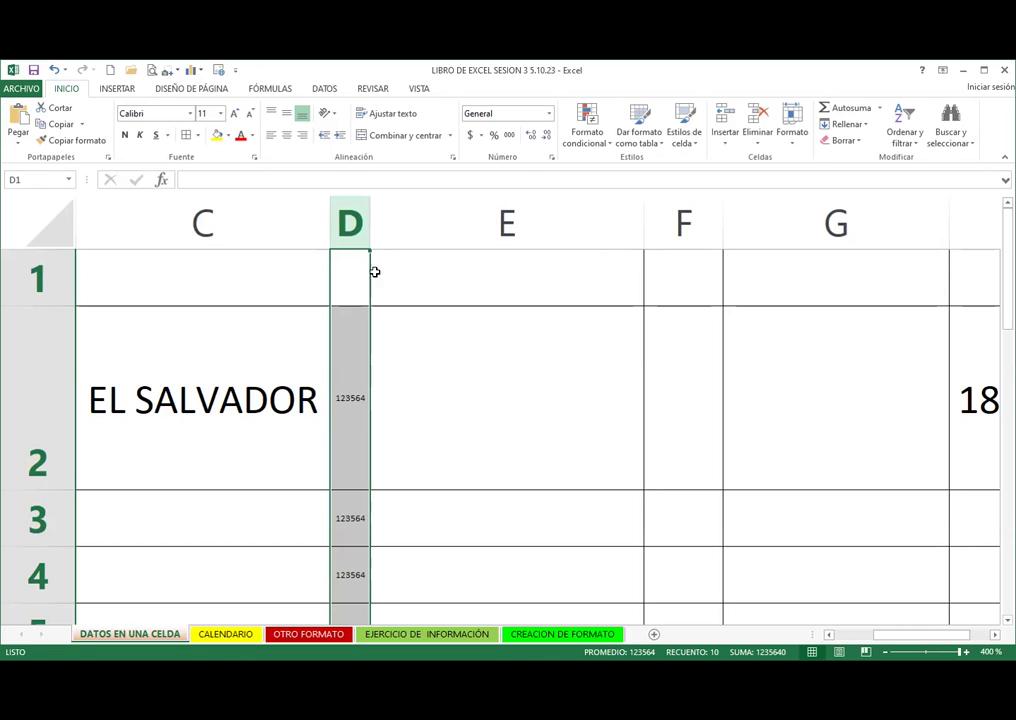
left_click_drag(369, 227, 456, 245)
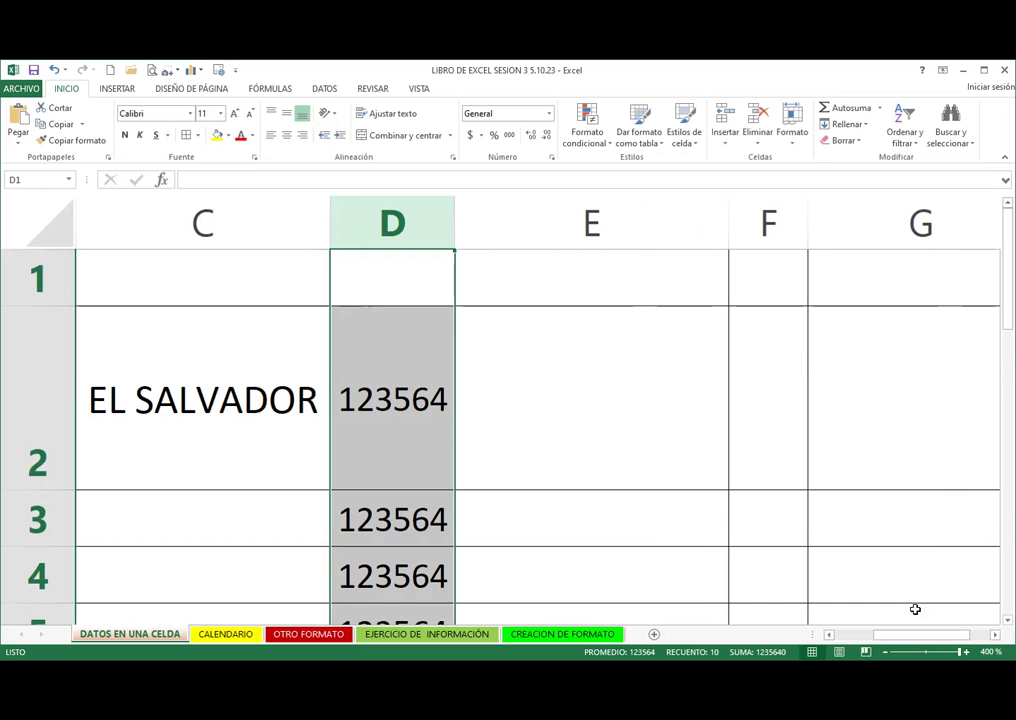
Step: Zoom the sheet out step by step with the zoom slider, back toward normal size
left_click(883, 652)
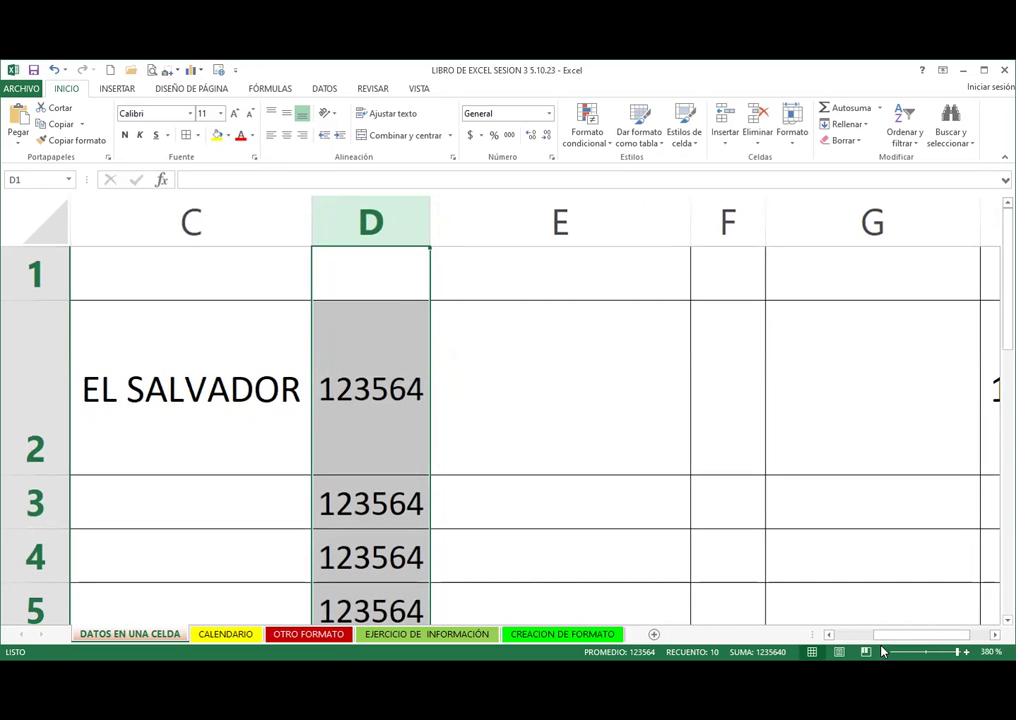
left_click(885, 652)
left_click(885, 652)
left_click(886, 653)
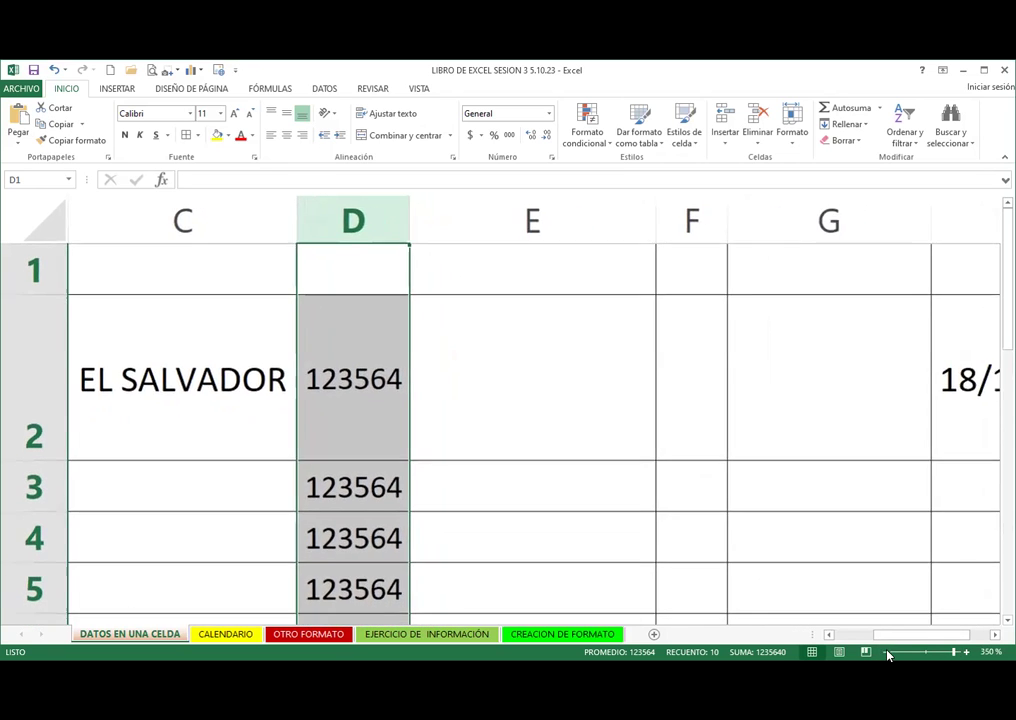
left_click(886, 652)
left_click(886, 652)
left_click(886, 652)
left_click(885, 652)
left_click(885, 652)
left_click(885, 652)
left_click(884, 652)
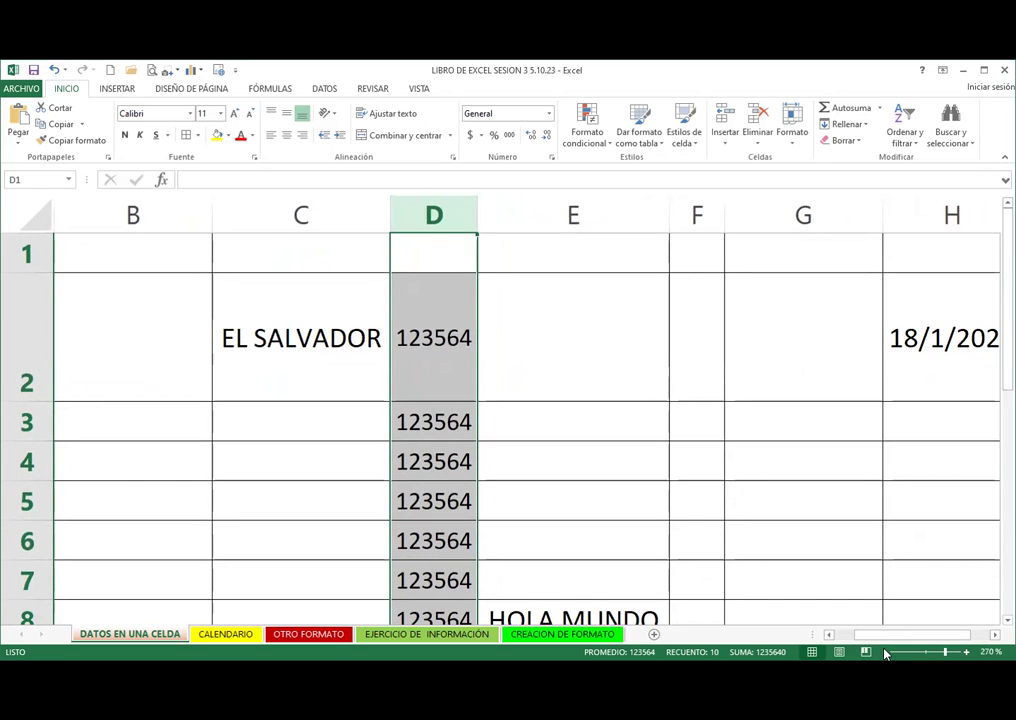
left_click(885, 652)
left_click(885, 652)
left_click(885, 652)
left_click(885, 652)
left_click(885, 652)
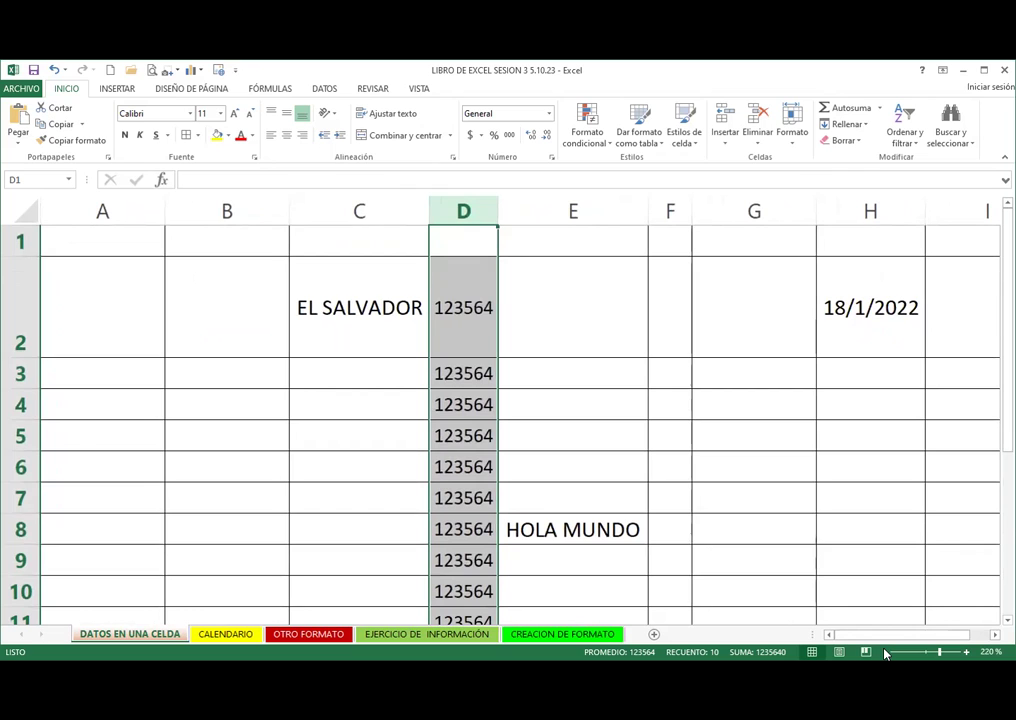
left_click(995, 636)
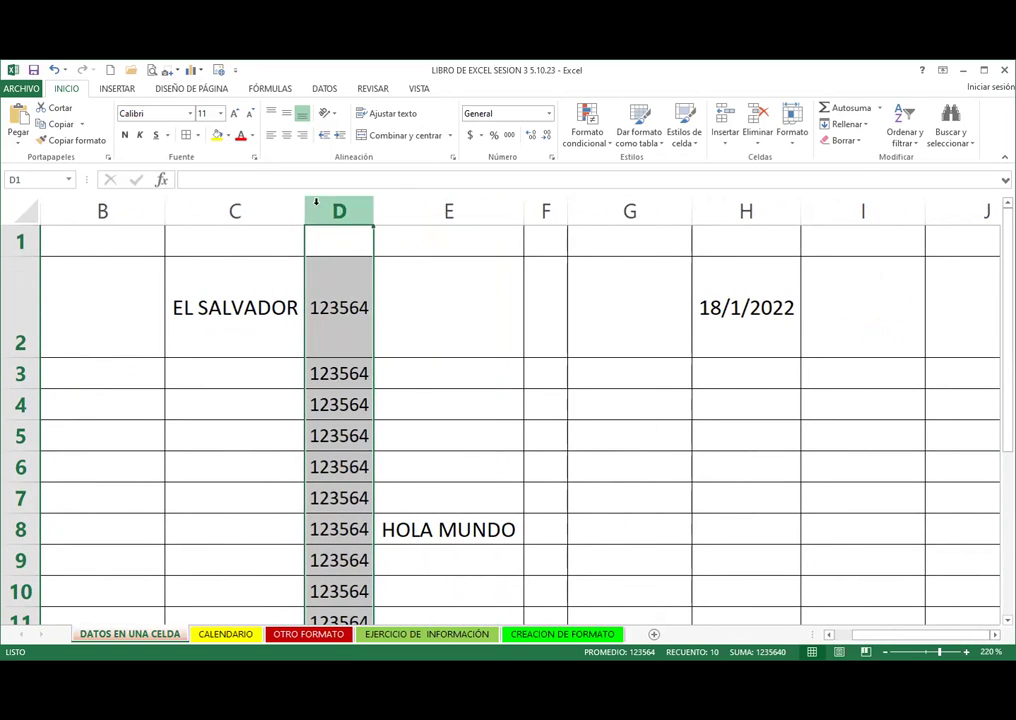
Step: Resize column D, narrow column H until H2's date shows ####, and select column D
left_click_drag(375, 216, 339, 219)
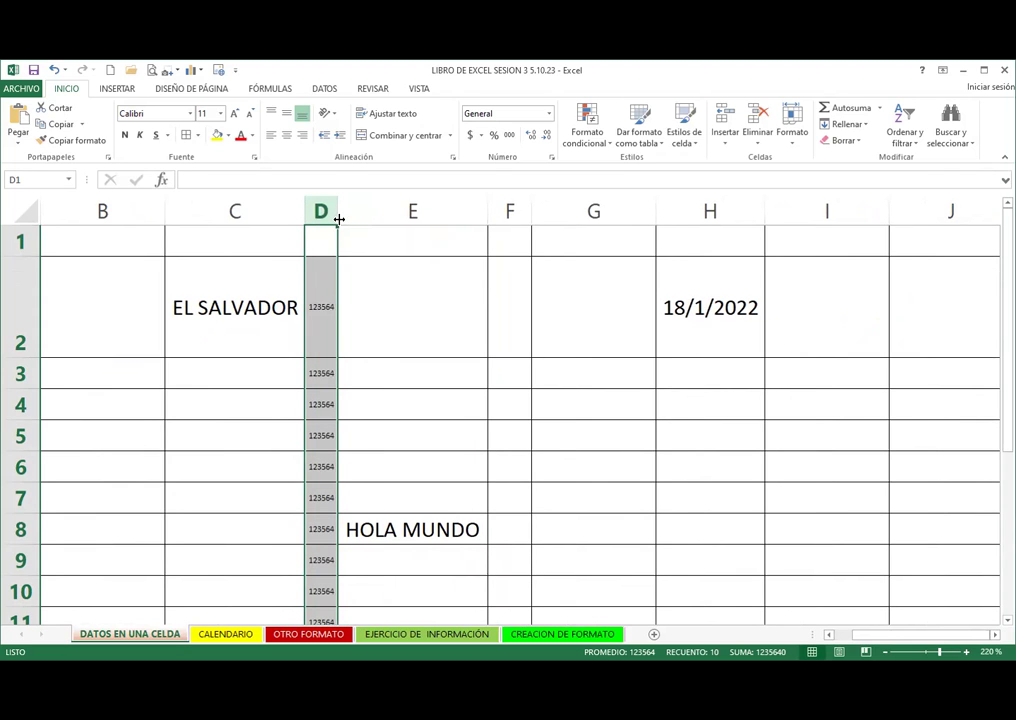
left_click_drag(339, 219, 422, 221)
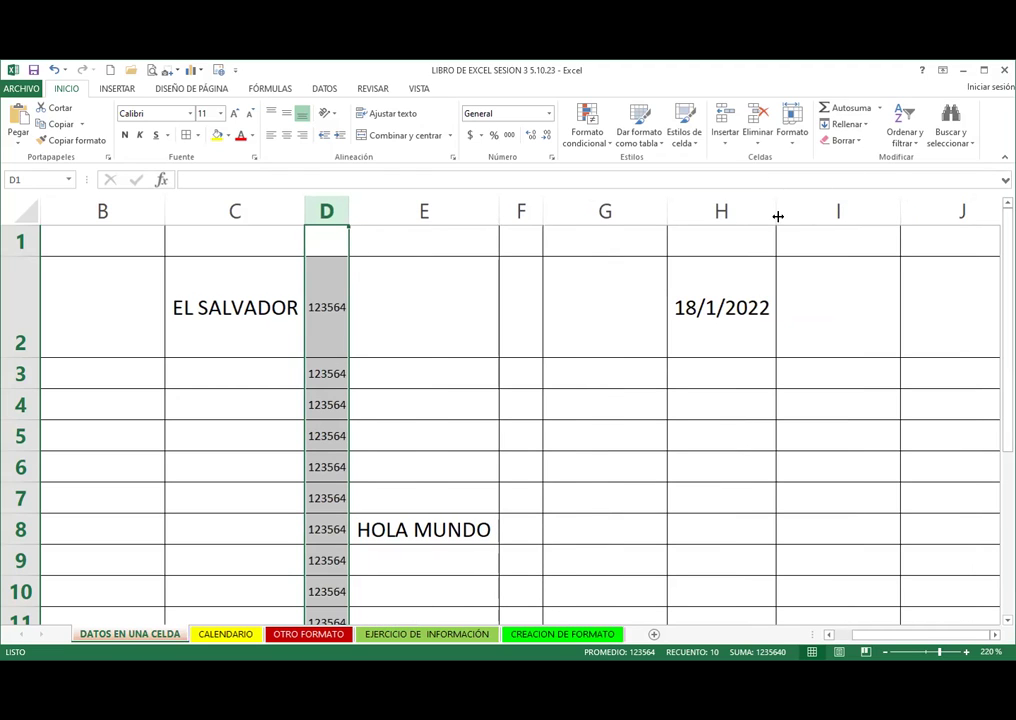
left_click_drag(778, 216, 727, 216)
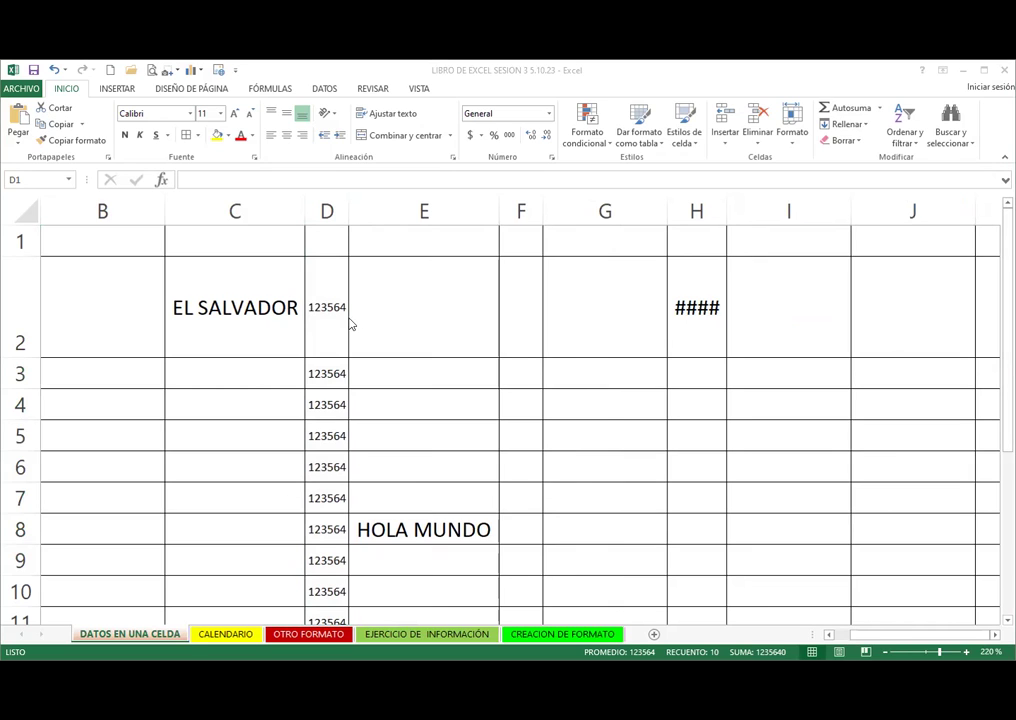
key("ctrl+space")
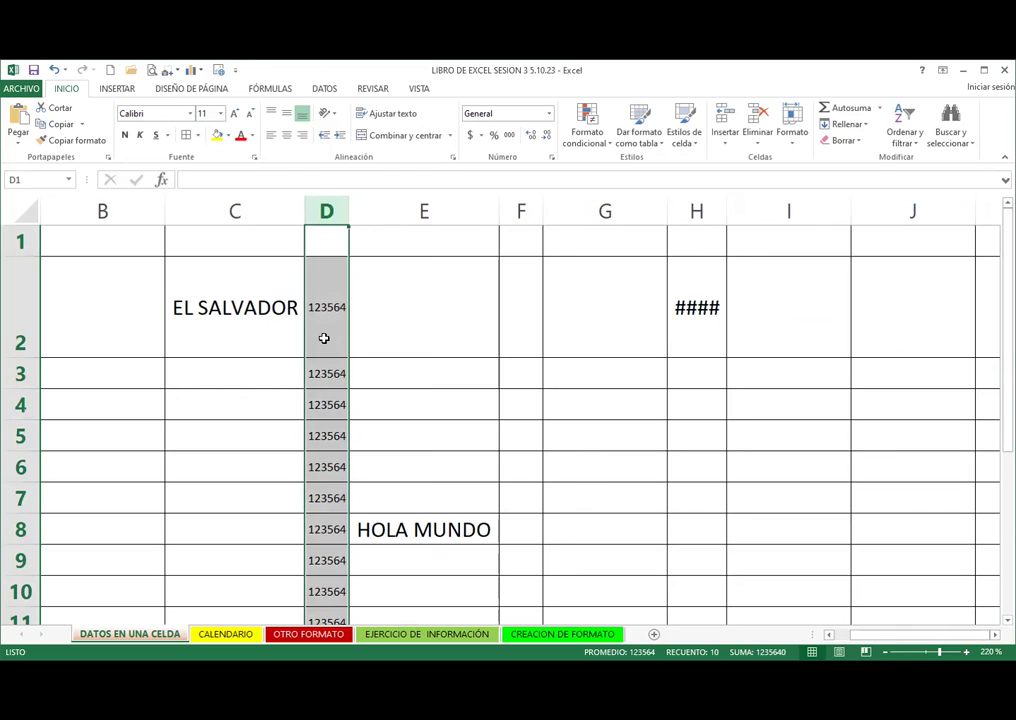
Step: Adjust column D's width and narrow column C, cutting off EL SALVADOR
left_click(706, 323)
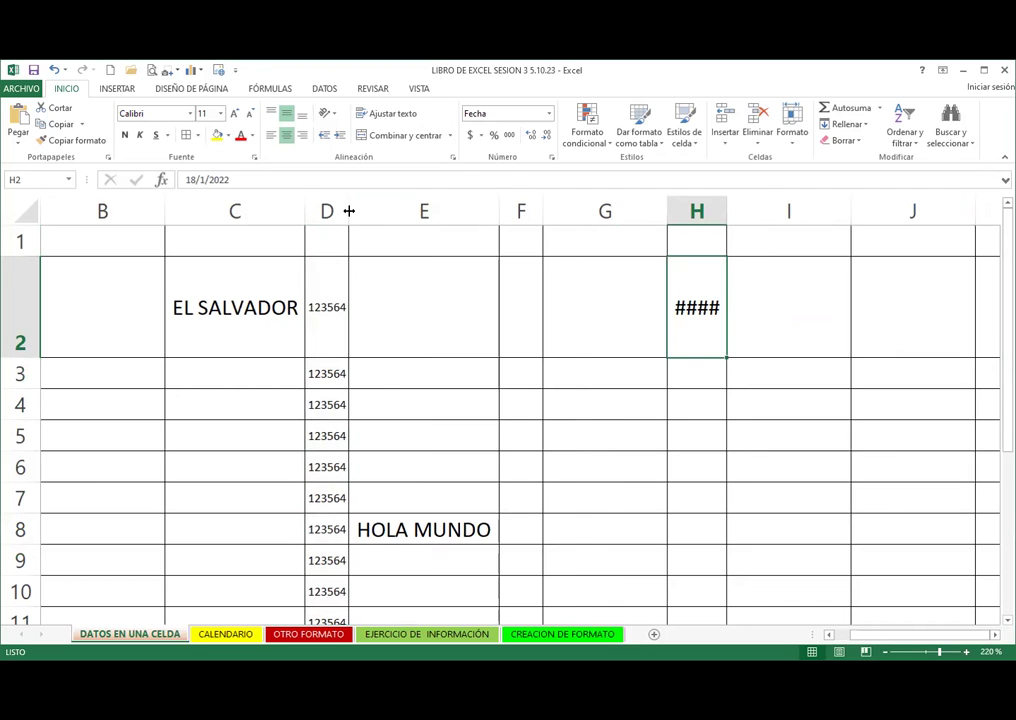
left_click_drag(349, 212, 381, 217)
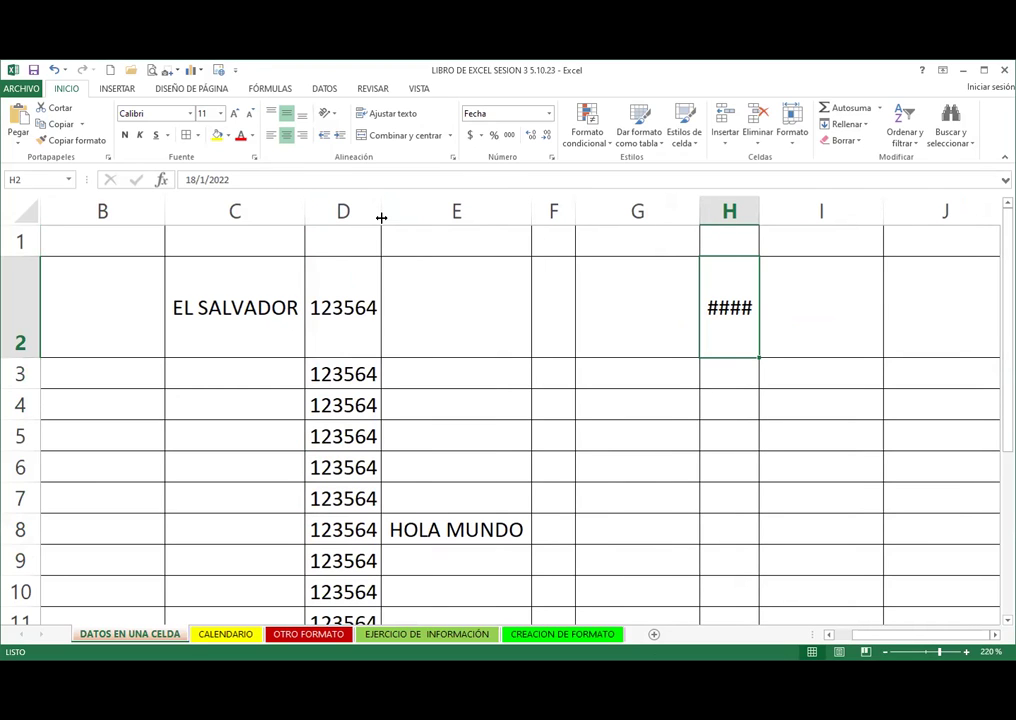
left_click_drag(381, 216, 381, 216)
left_click(377, 268)
left_click_drag(380, 211, 342, 211)
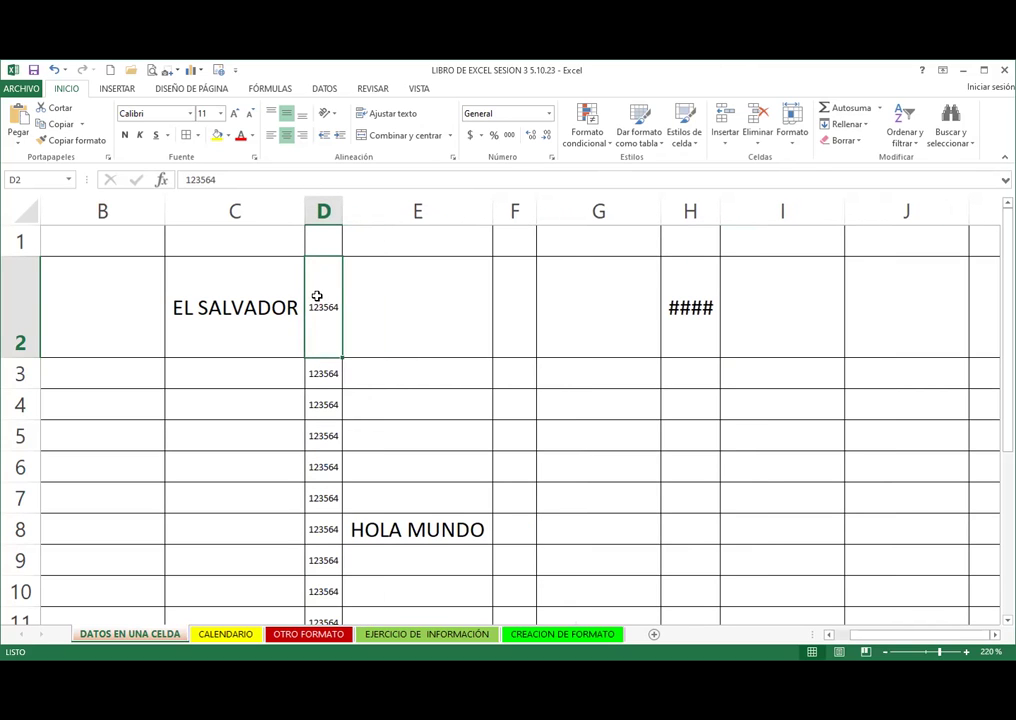
left_click_drag(304, 217, 208, 230)
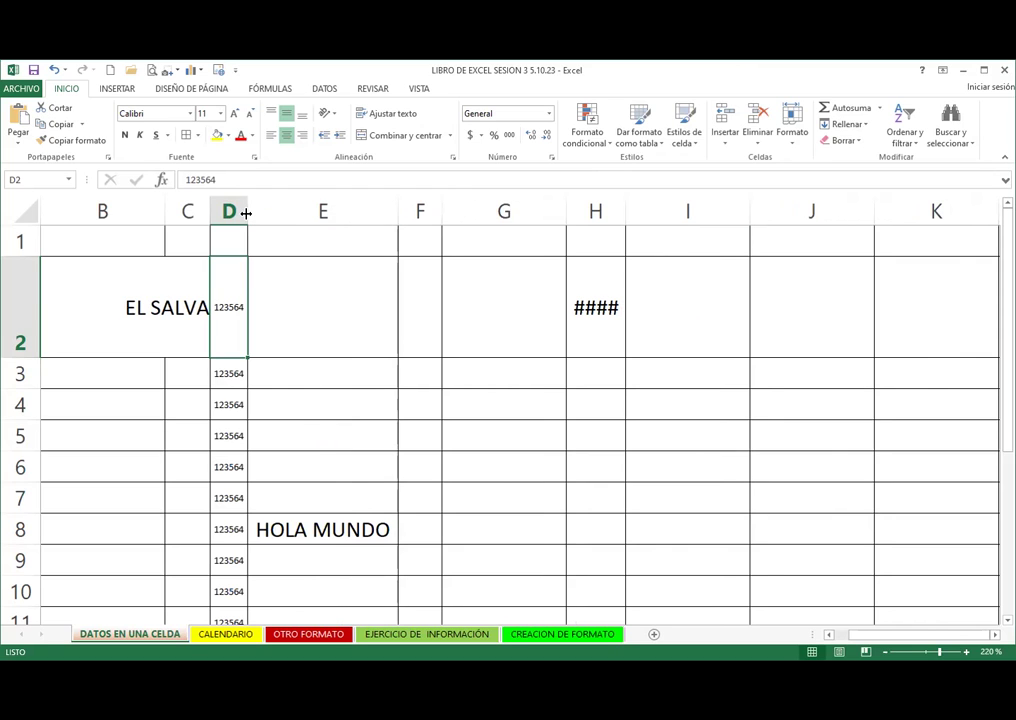
left_click_drag(246, 213, 320, 222)
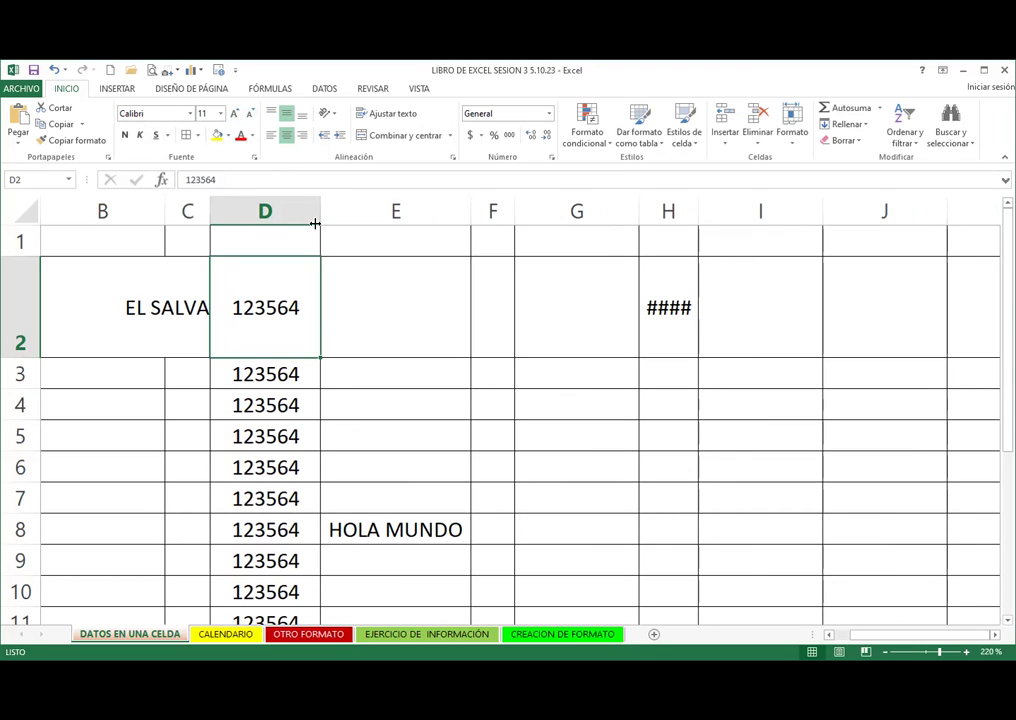
left_click_drag(319, 213, 239, 205)
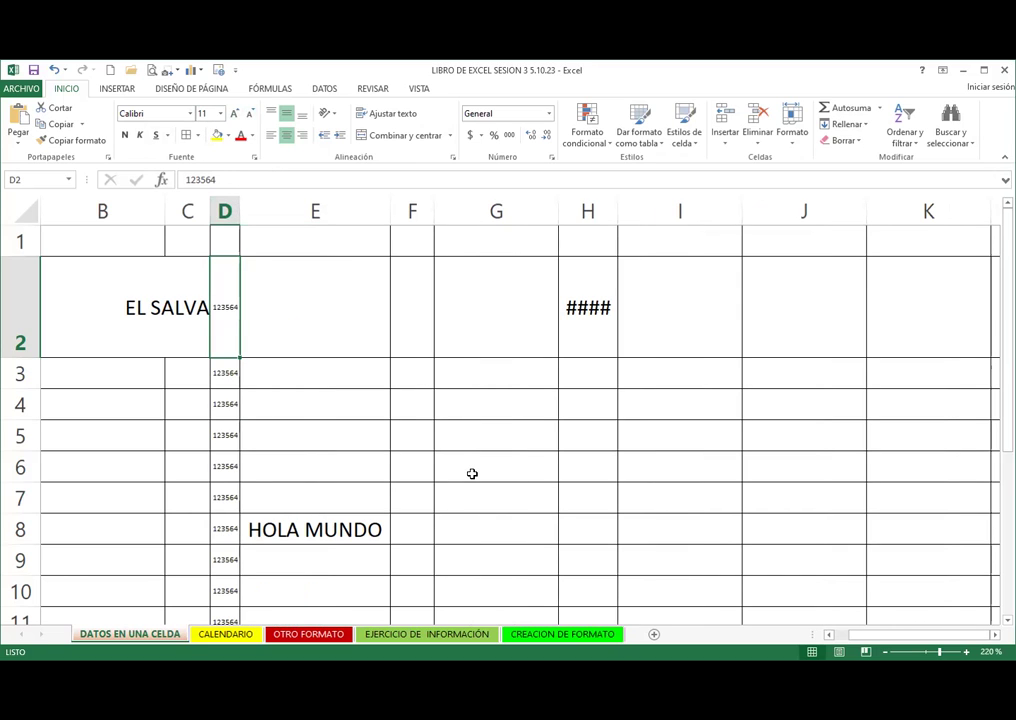
Step: Reduce EL SALVADOR in C2 to font size 5
left_click(141, 318)
left_click(200, 311)
left_click(250, 113)
left_click(250, 113)
left_click(250, 113)
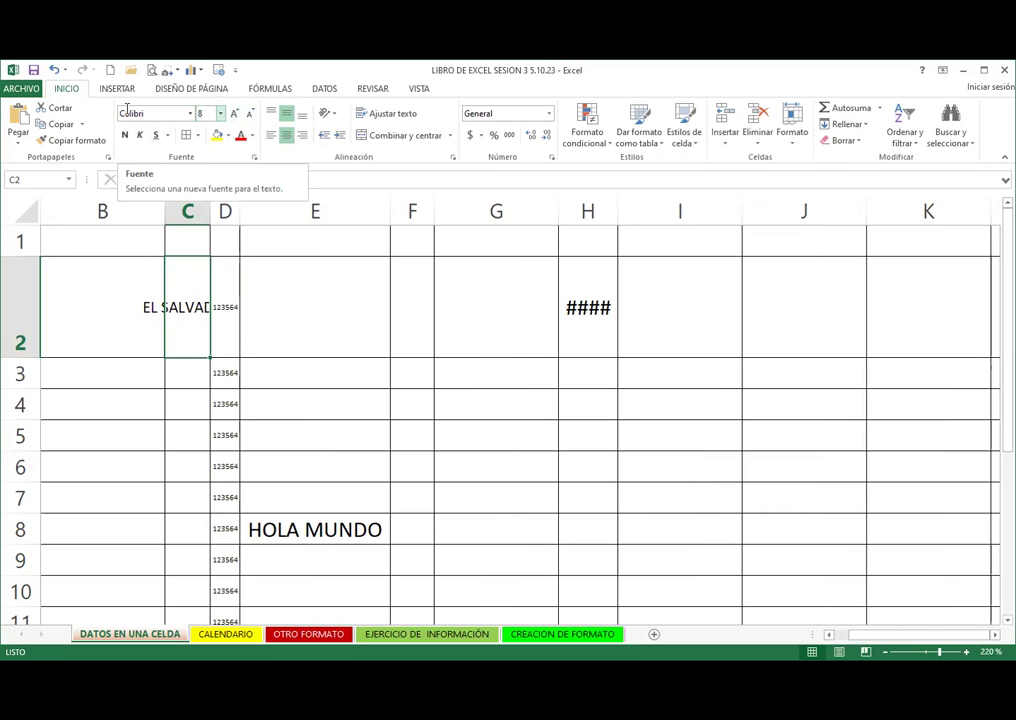
type("5")
key("Return")
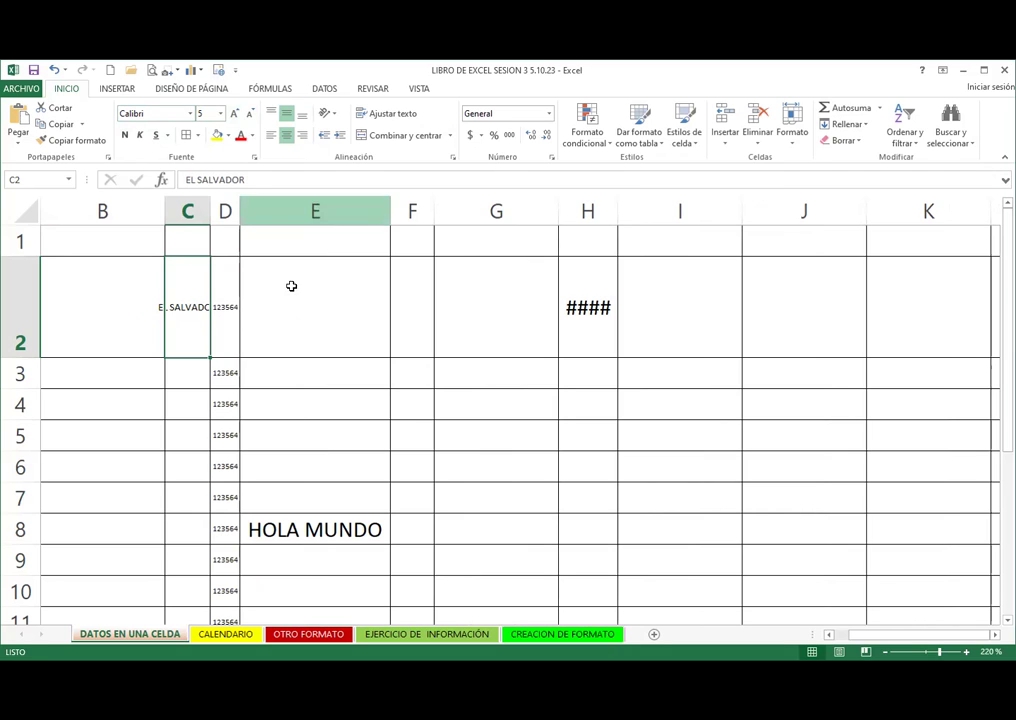
Step: Narrow column D to a thin strip with tiny numbers, and select the range B2:I9
left_click(226, 304)
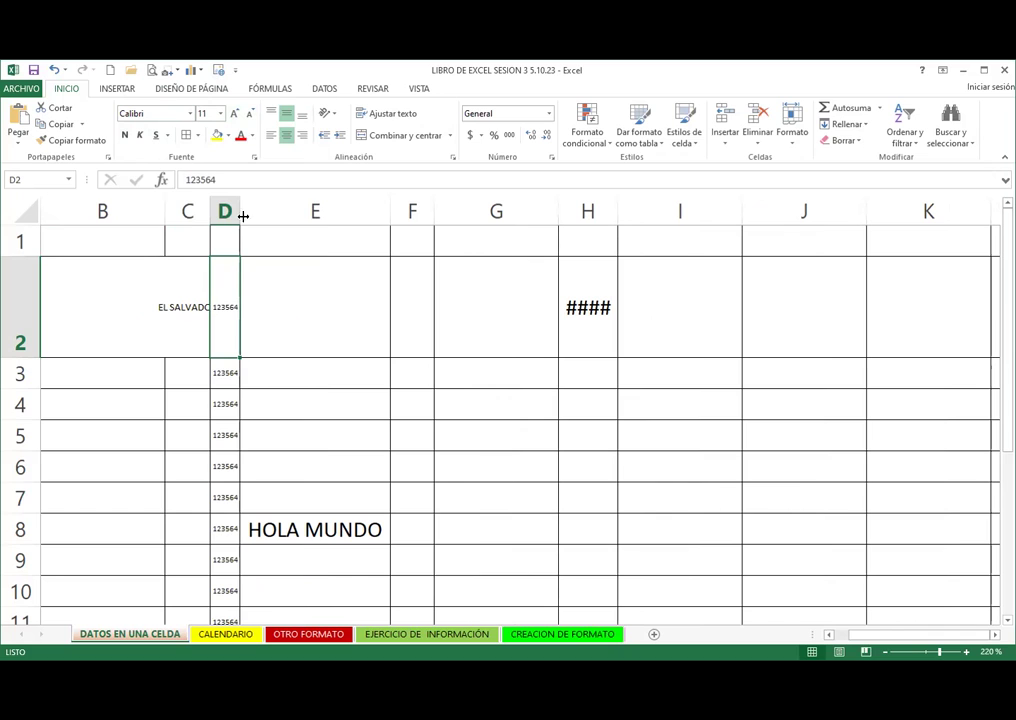
left_click_drag(239, 211, 301, 211)
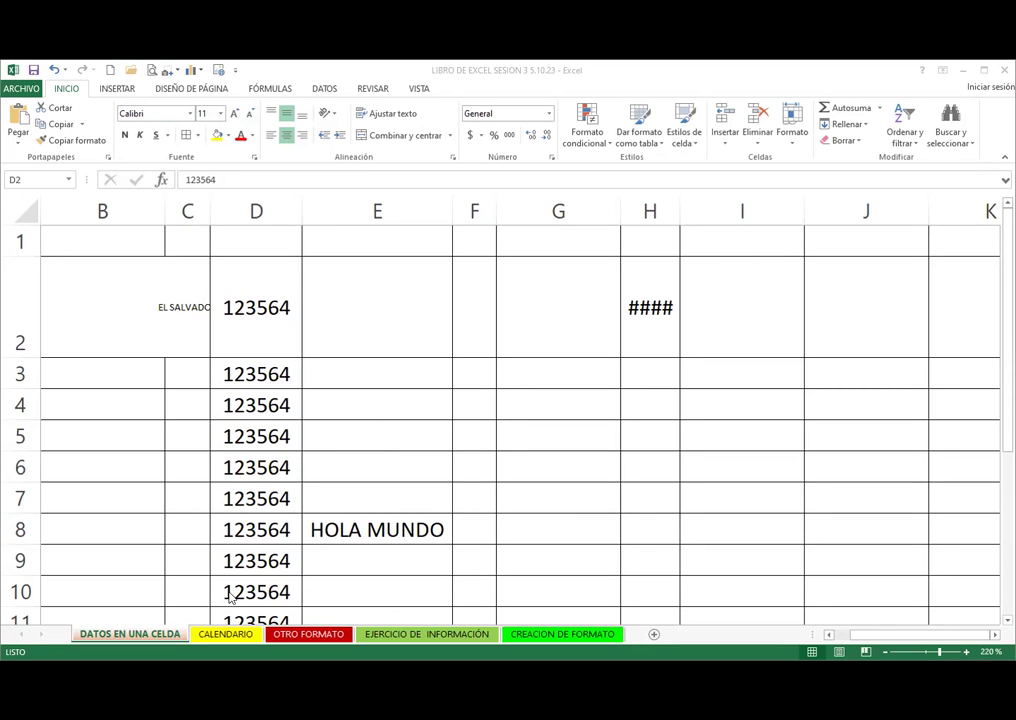
left_click(293, 331)
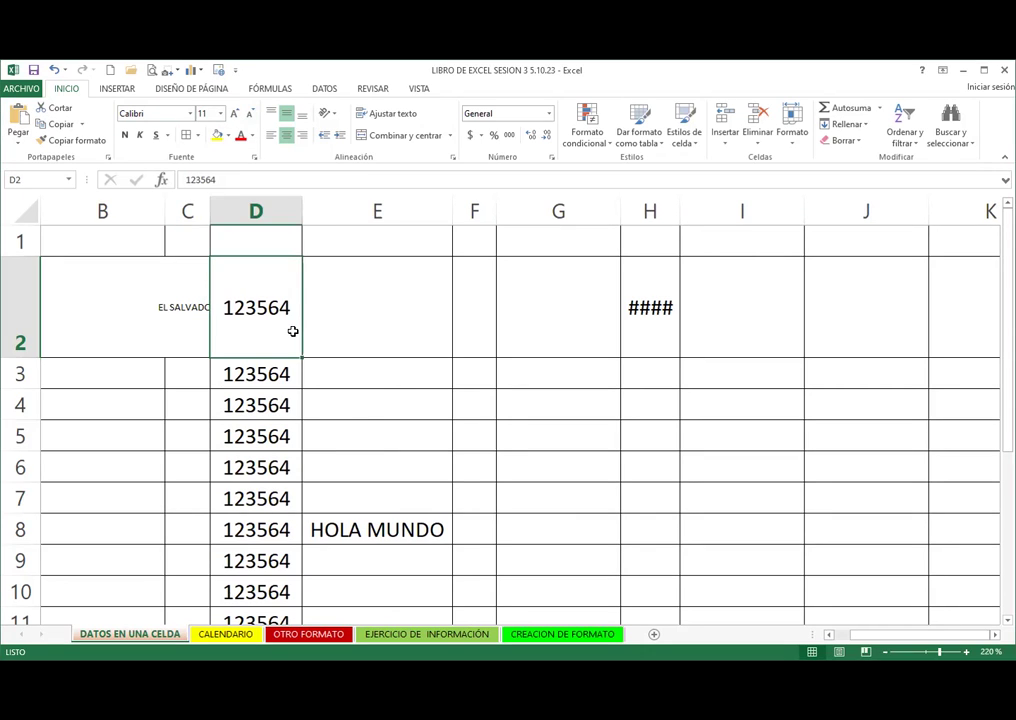
left_click_drag(301, 211, 231, 211)
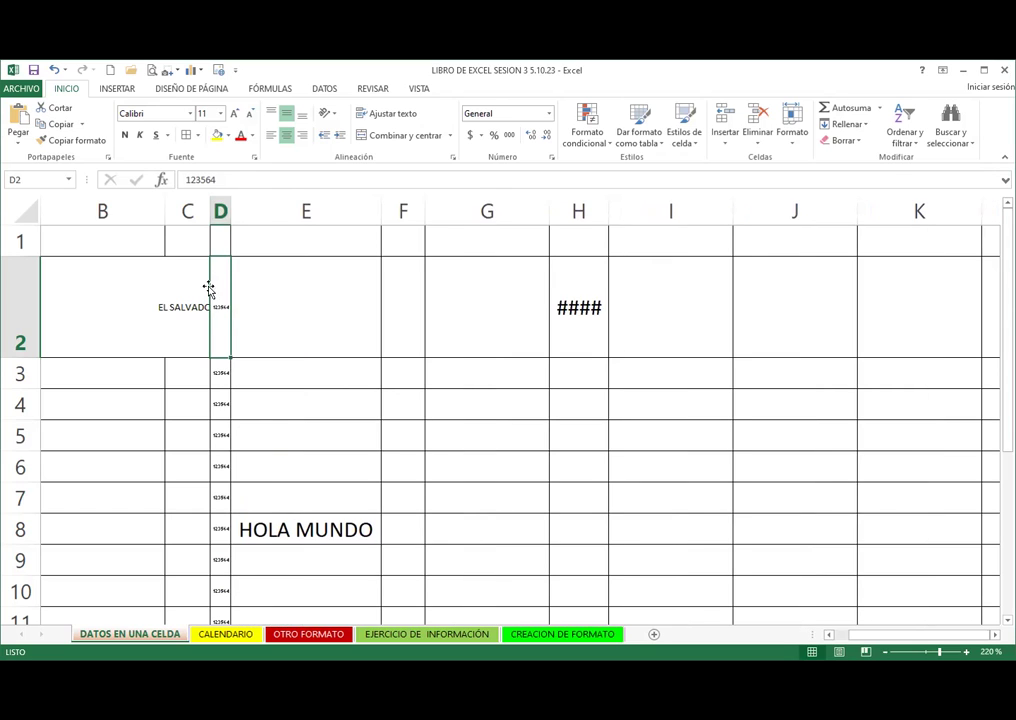
left_click_drag(131, 297, 742, 585)
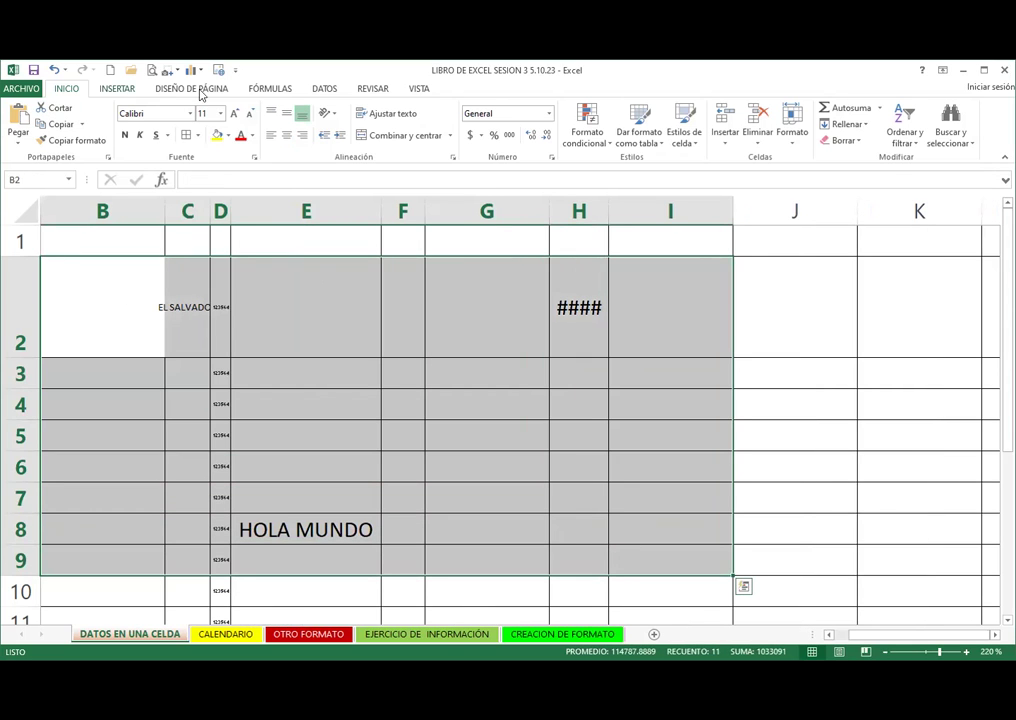
Step: Widen column D so 123564 fits, checking the print preview before and after
left_click(151, 70)
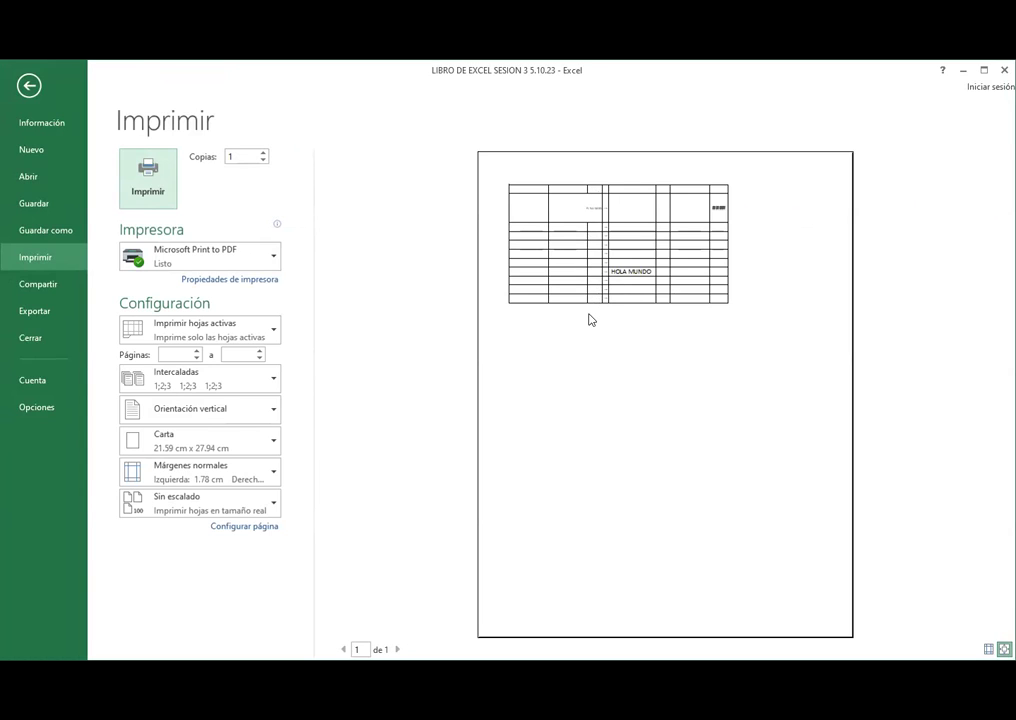
left_click(28, 86)
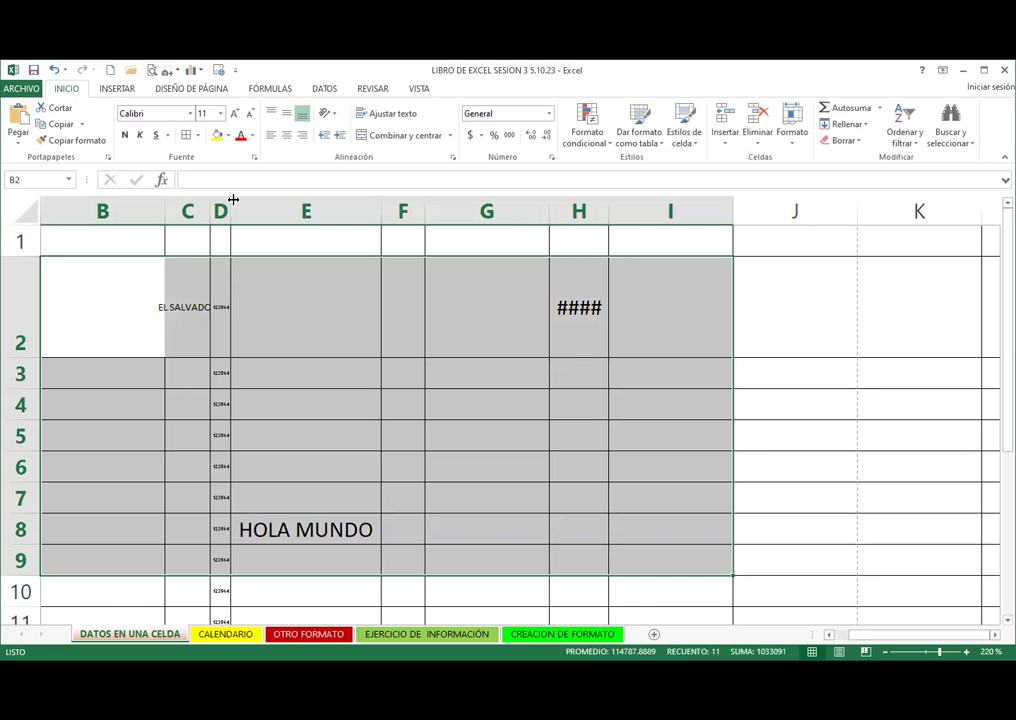
left_click_drag(230, 208, 254, 207)
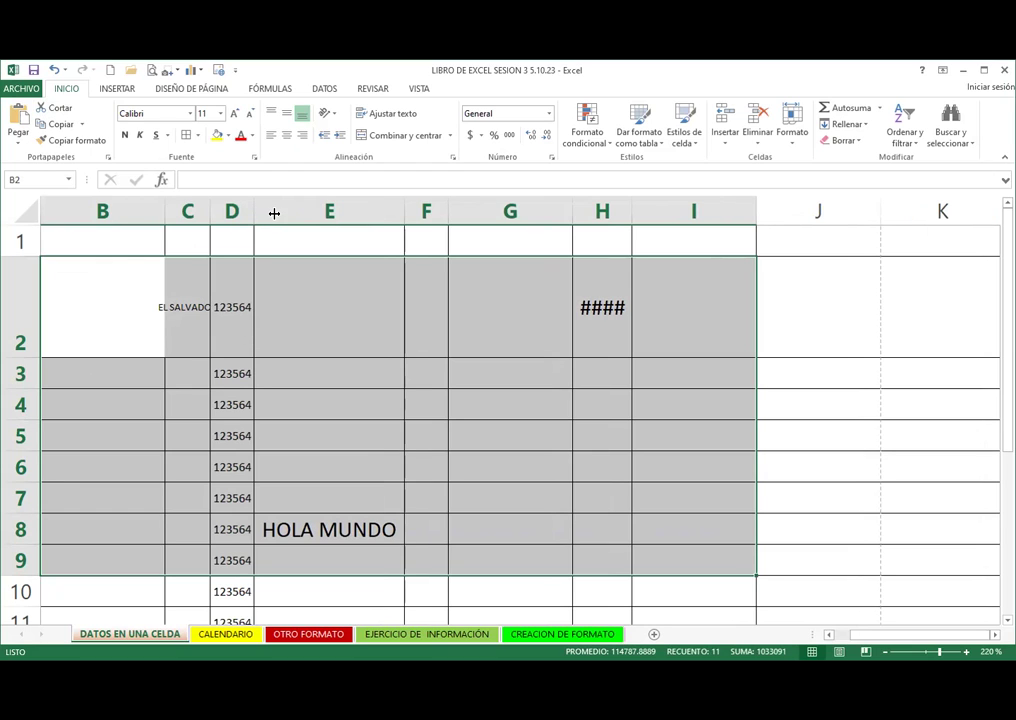
left_click_drag(274, 213, 275, 213)
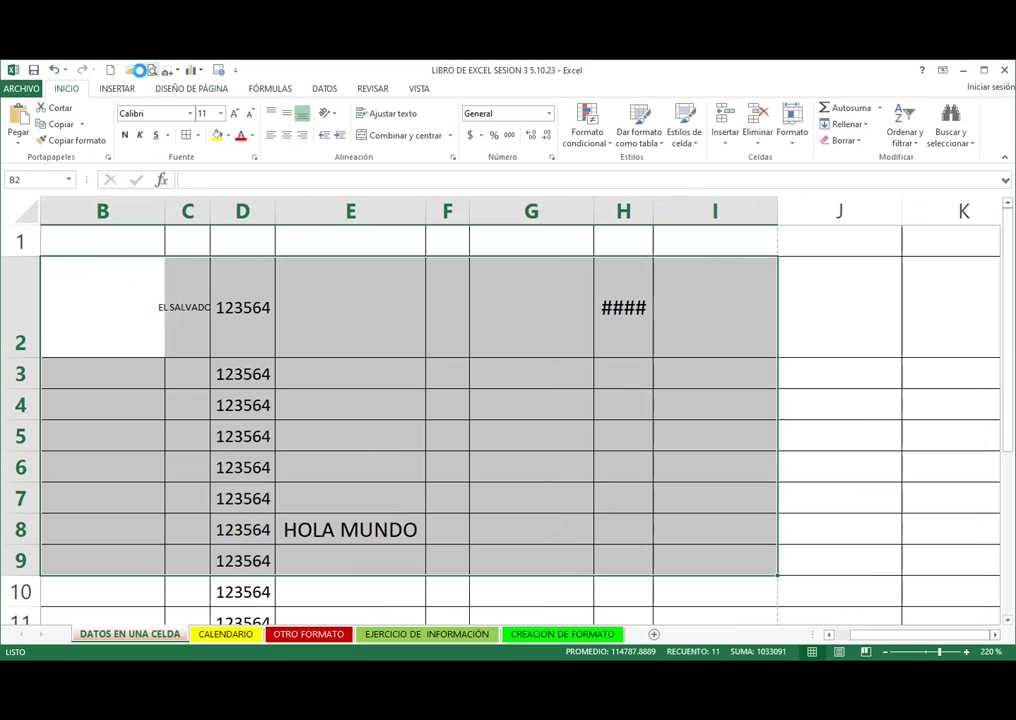
left_click(140, 71)
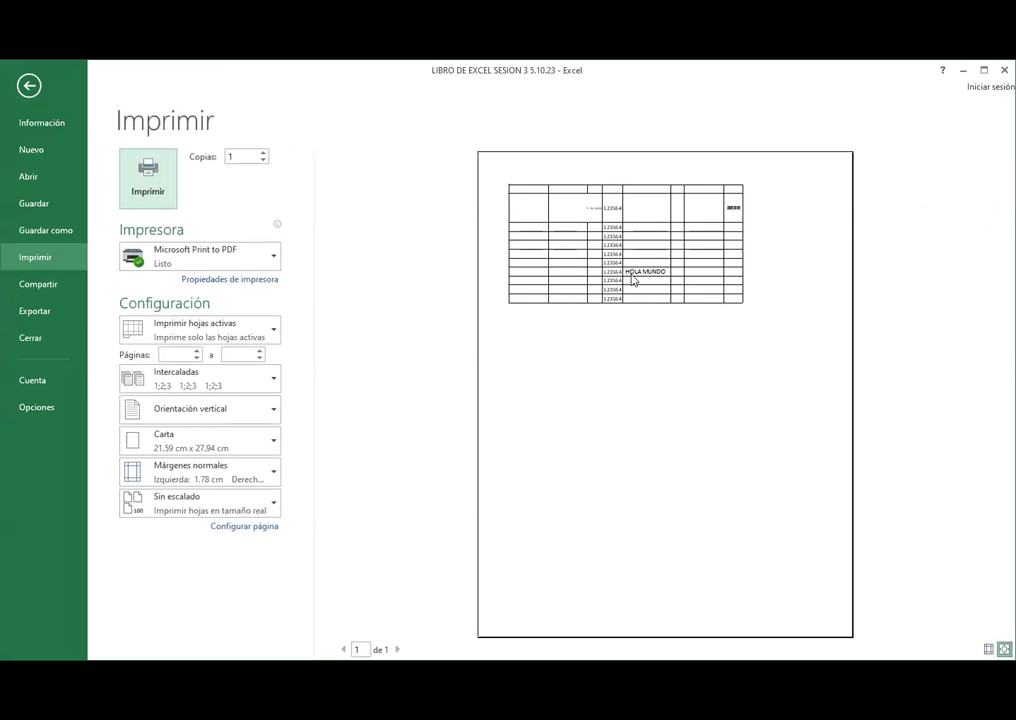
left_click(28, 86)
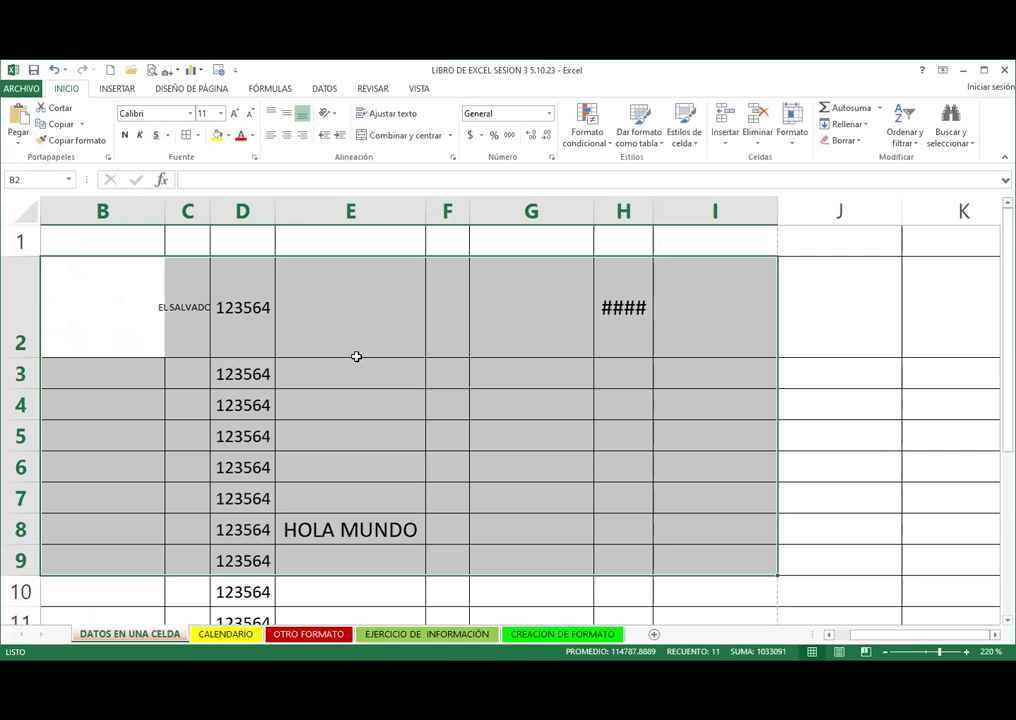
left_click(342, 318)
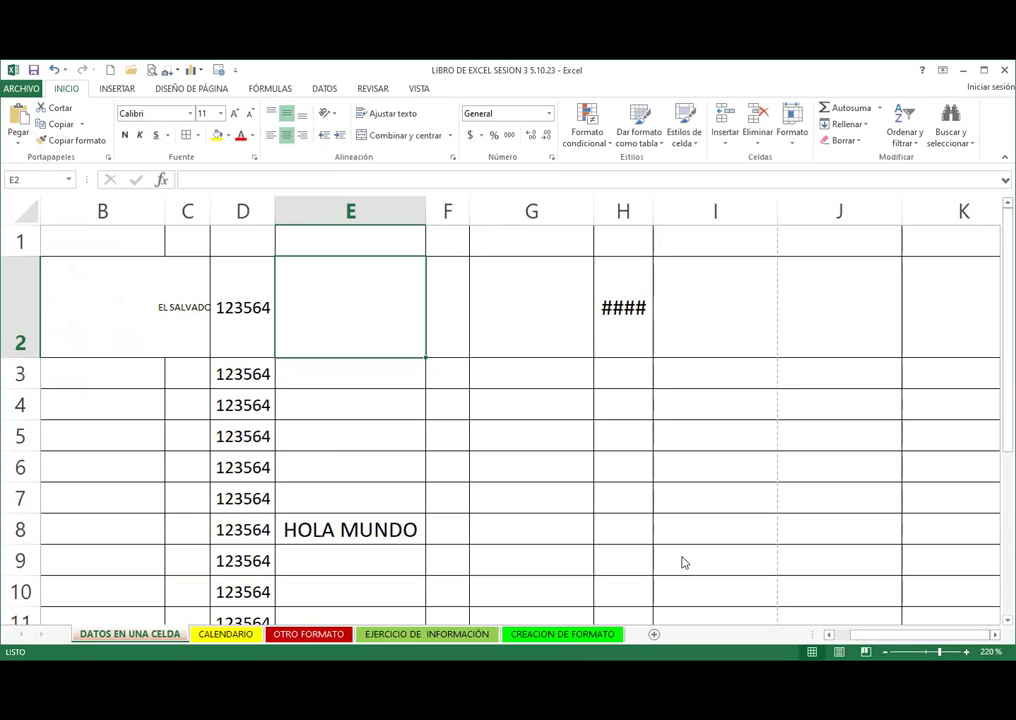
Step: On the EJERCICIO DE INFORMACIÓN sheet, select A1:B1, resize columns A and B, and heighten row 1
left_click(307, 636)
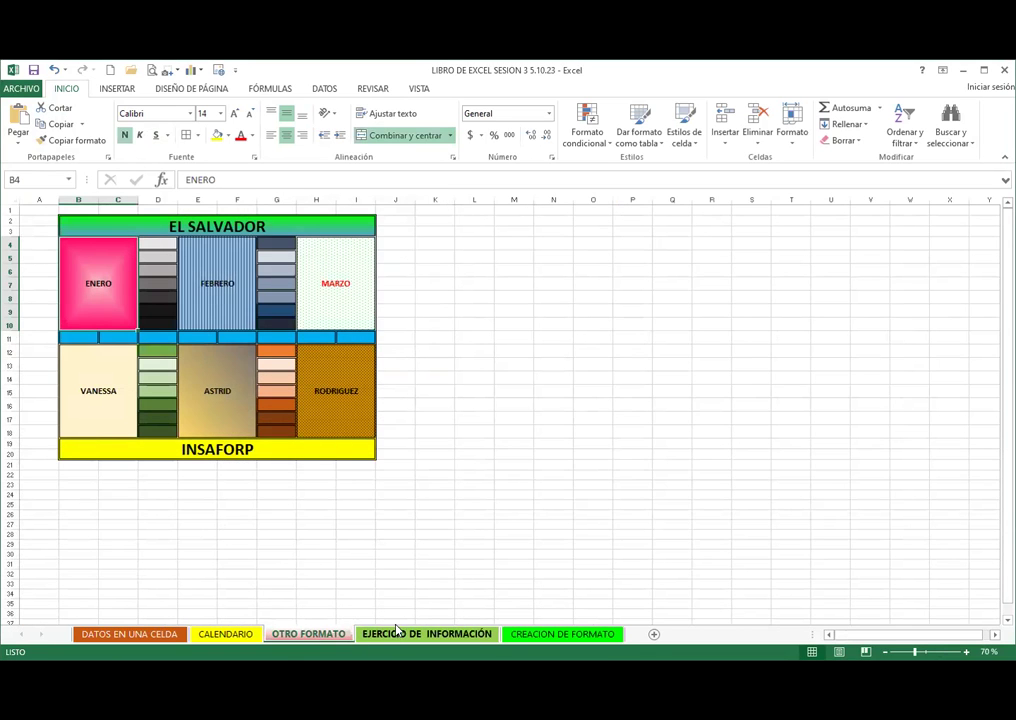
left_click(396, 636)
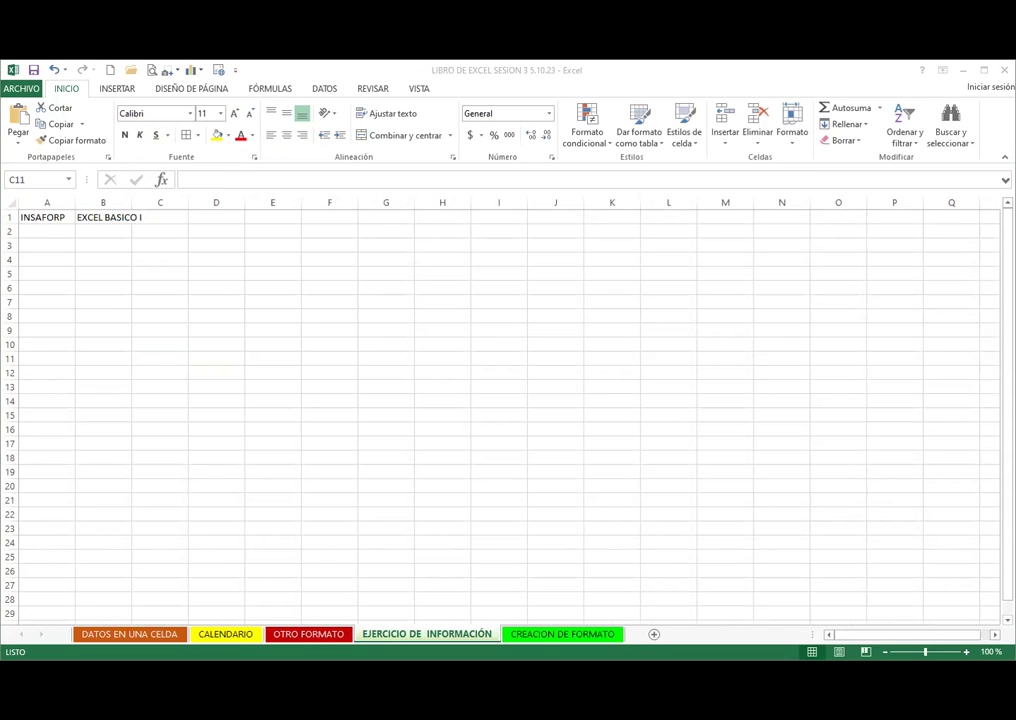
left_click(50, 218)
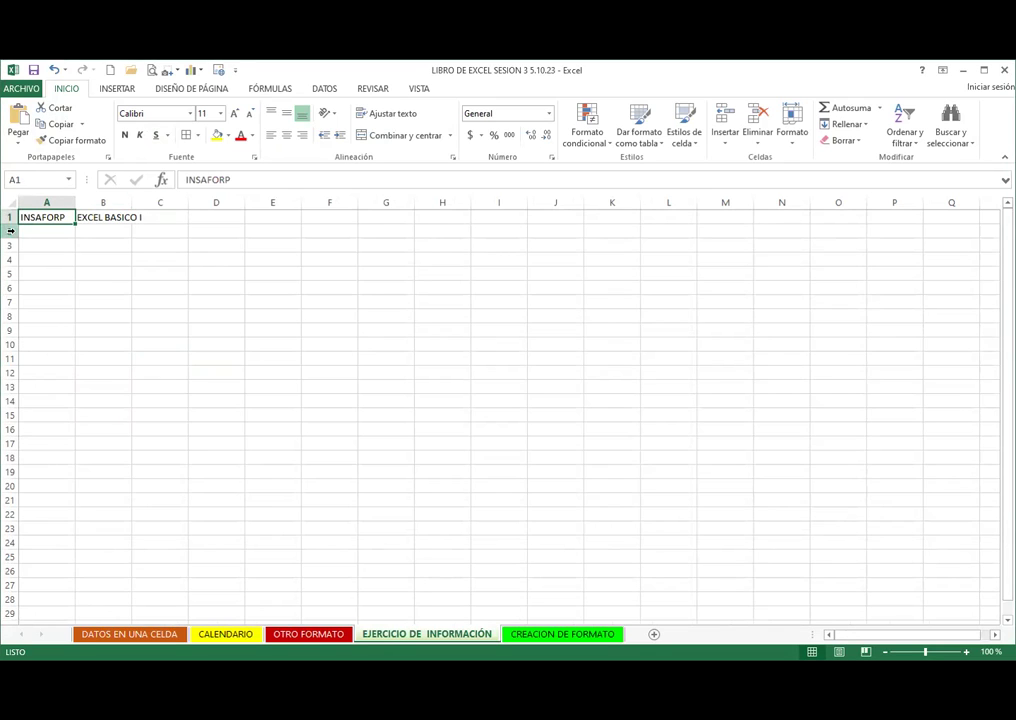
left_click(116, 218)
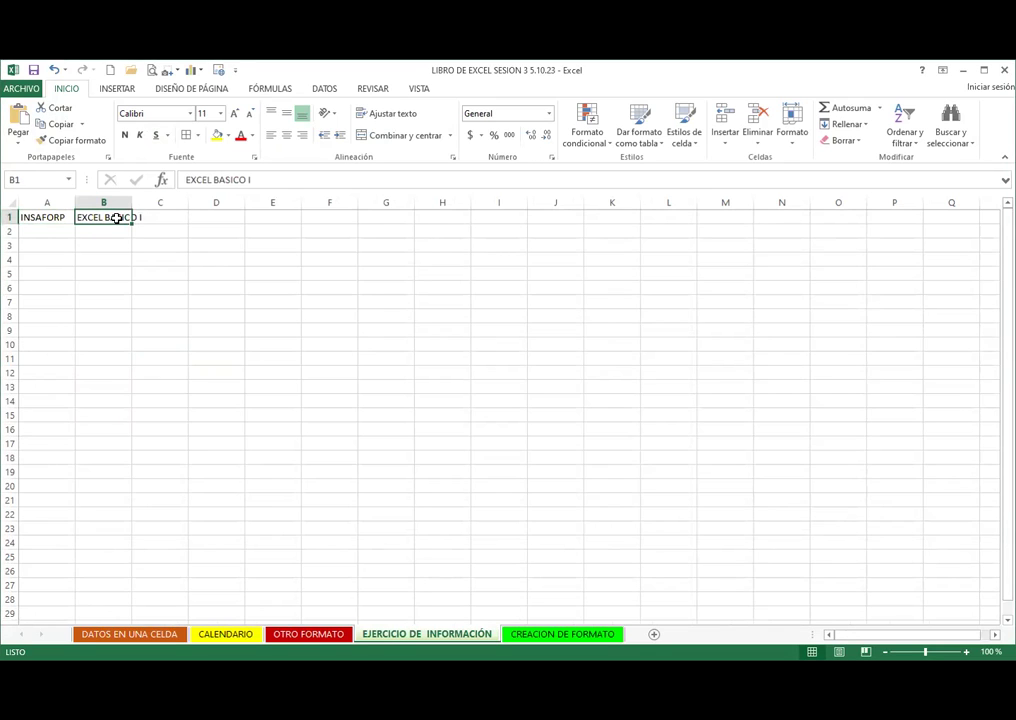
left_click(27, 217)
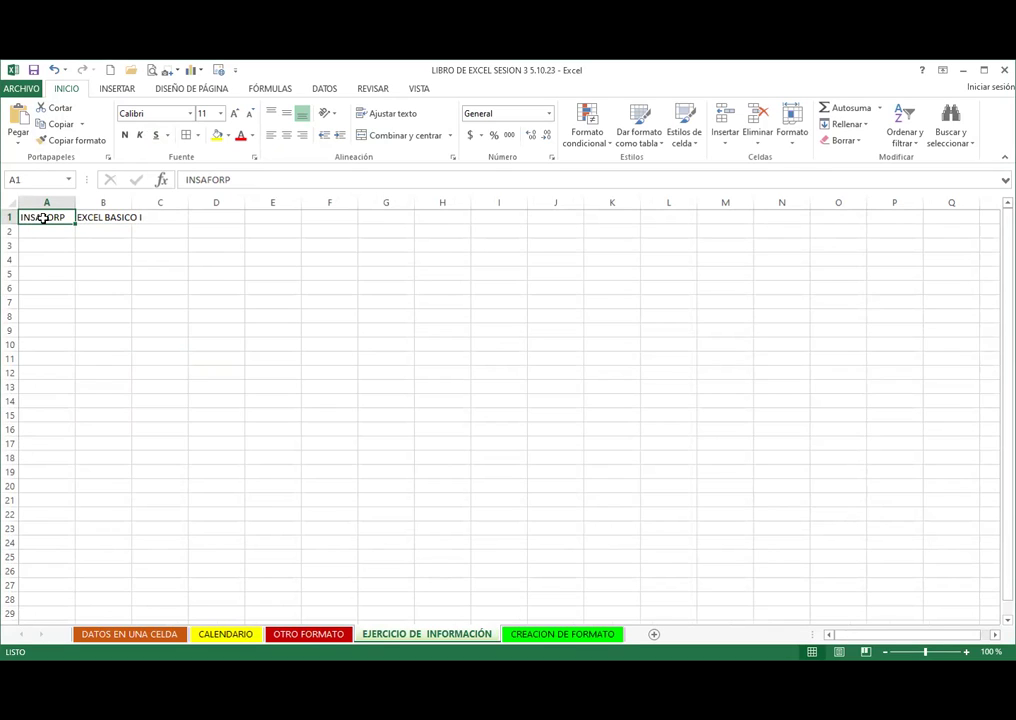
left_click_drag(27, 215, 106, 222)
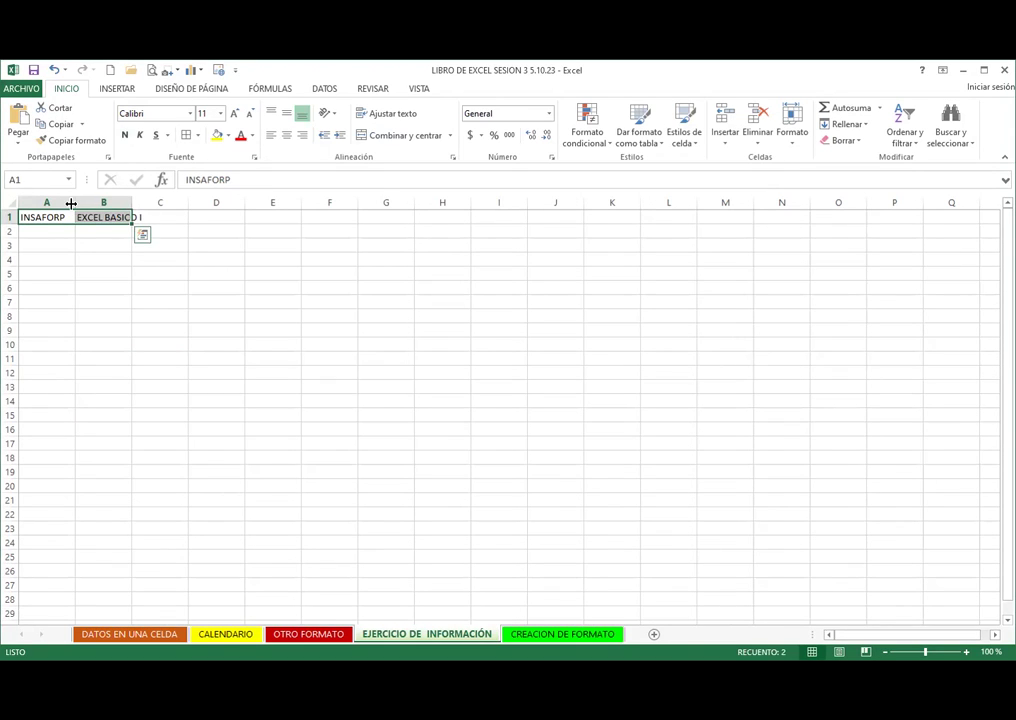
left_click_drag(130, 212, 122, 200)
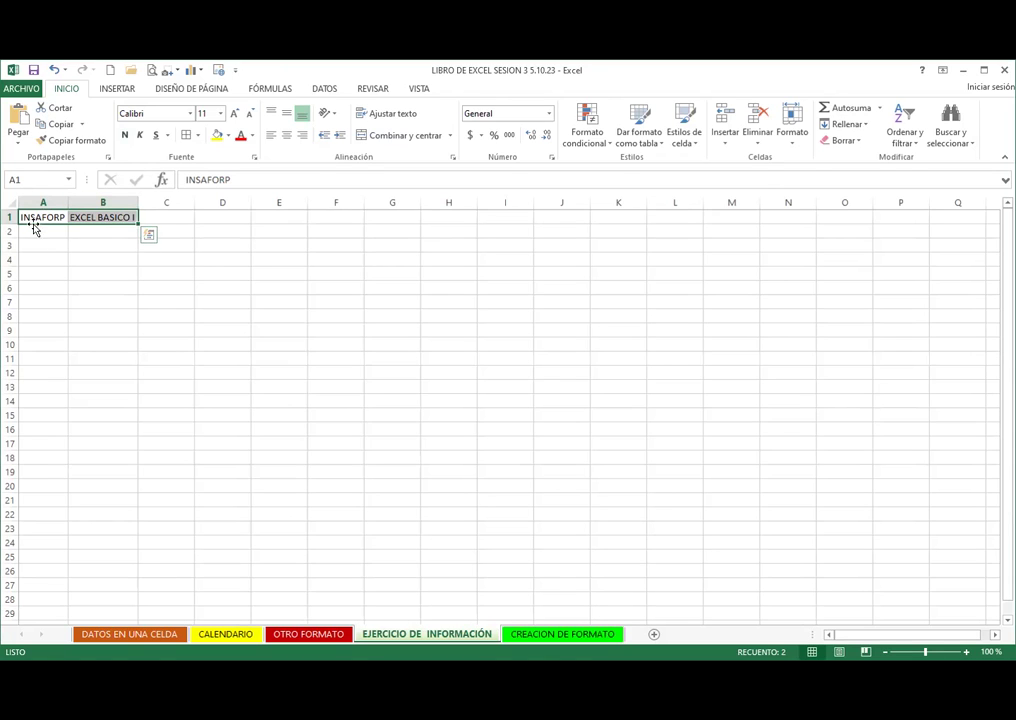
left_click_drag(9, 222, 9, 248)
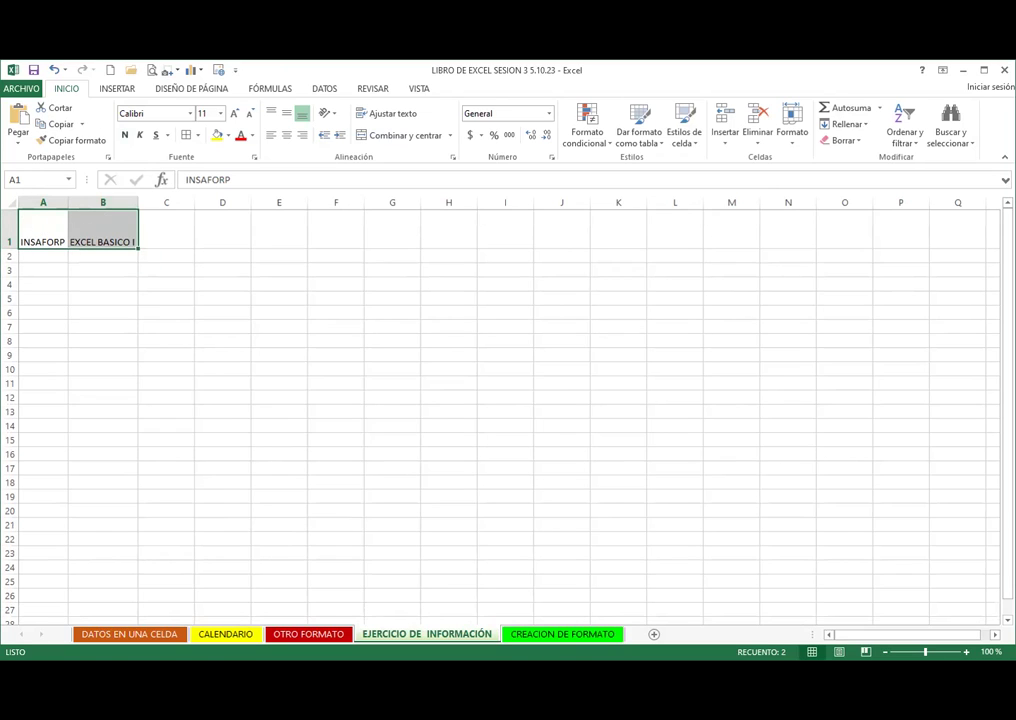
Step: Format A1:B1 with middle alignment, bold, pink fill and size 16, and widen column B
left_click(286, 119)
left_click(127, 142)
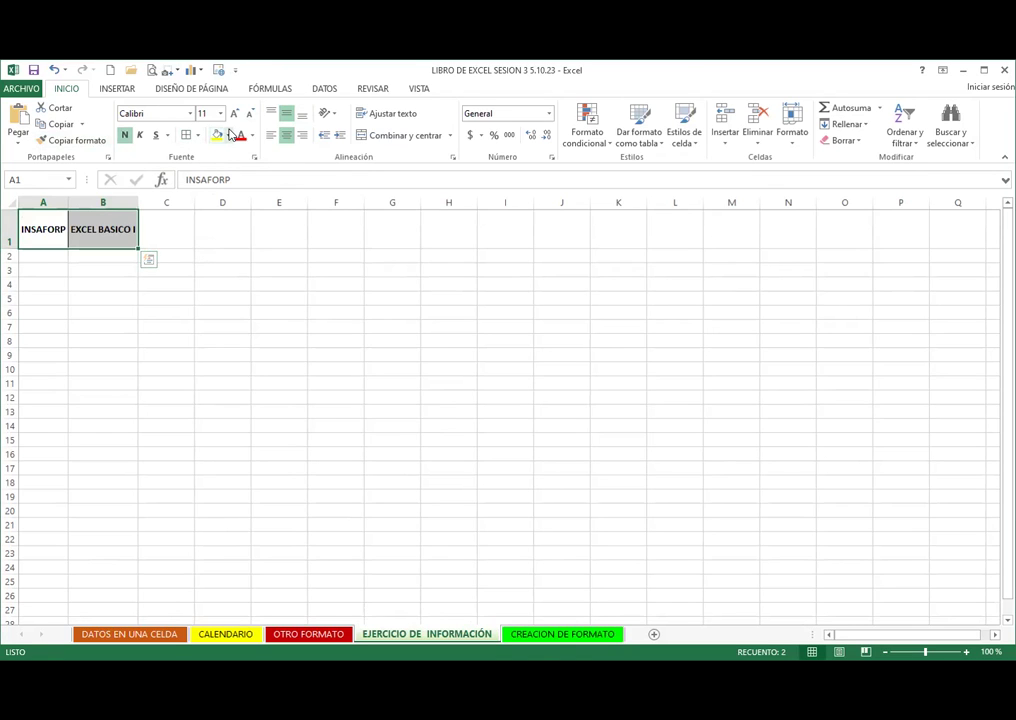
left_click(229, 135)
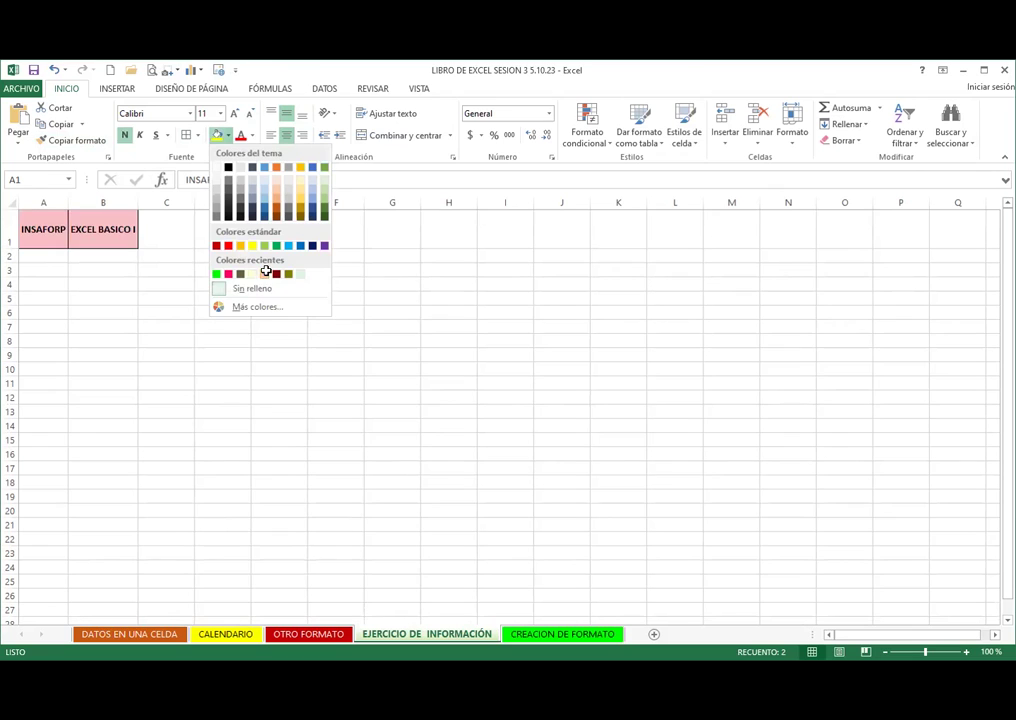
left_click(265, 272)
left_click(235, 113)
left_click(235, 113)
left_click(235, 113)
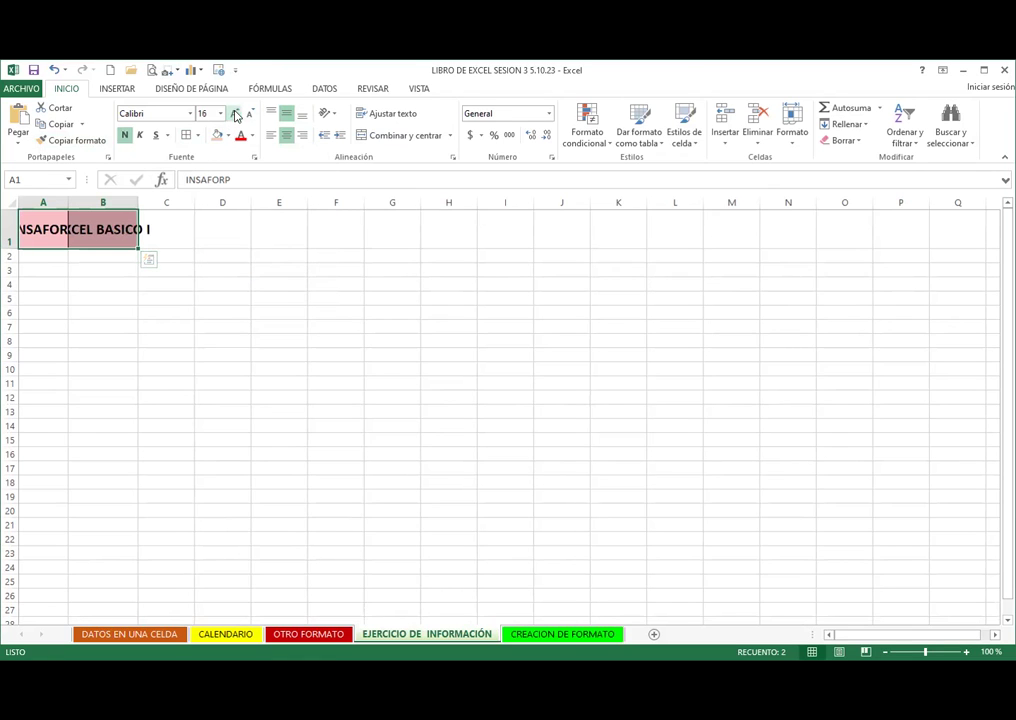
double_click(138, 202)
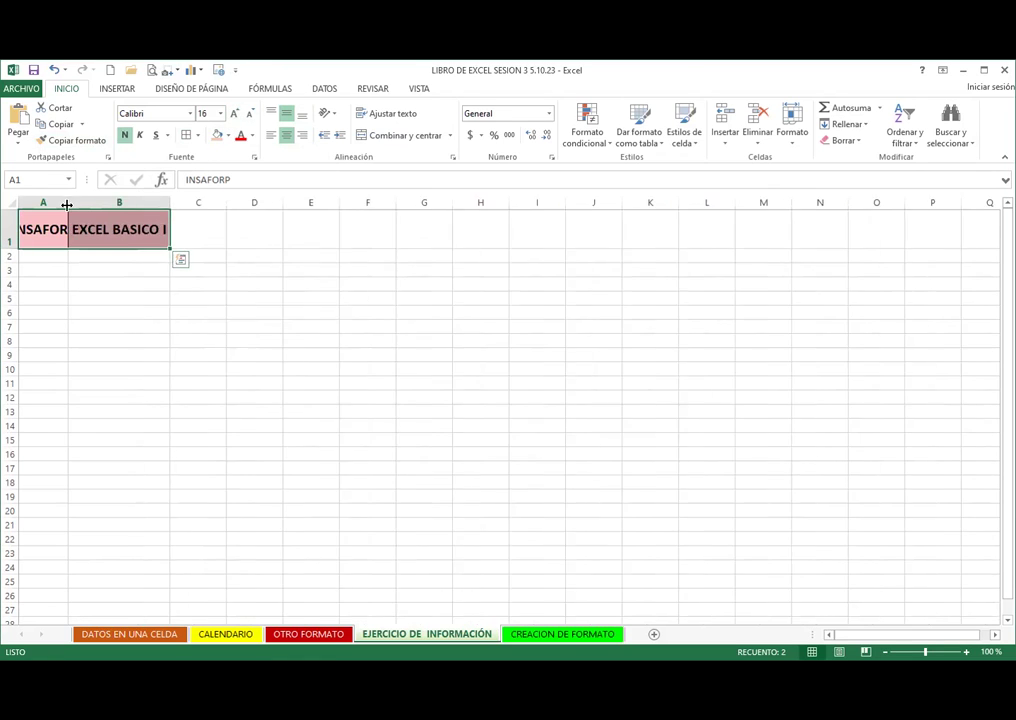
Step: AutoFit the column width, then undo the size 16 and pink fill
key("alt+h")
key("o")
key("i")
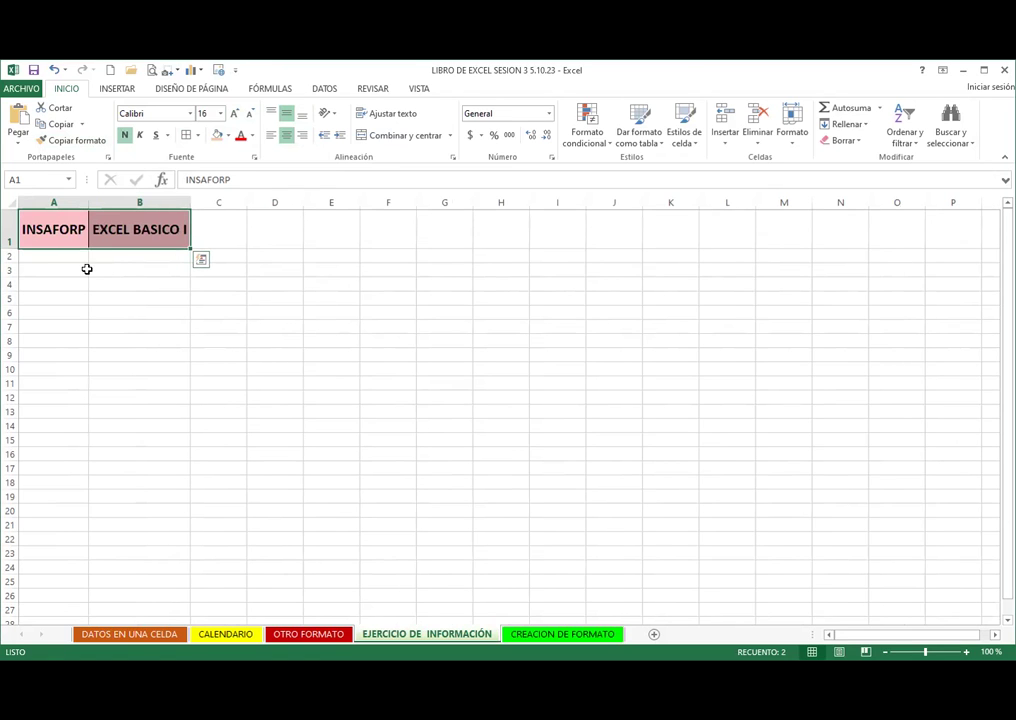
left_click(106, 274)
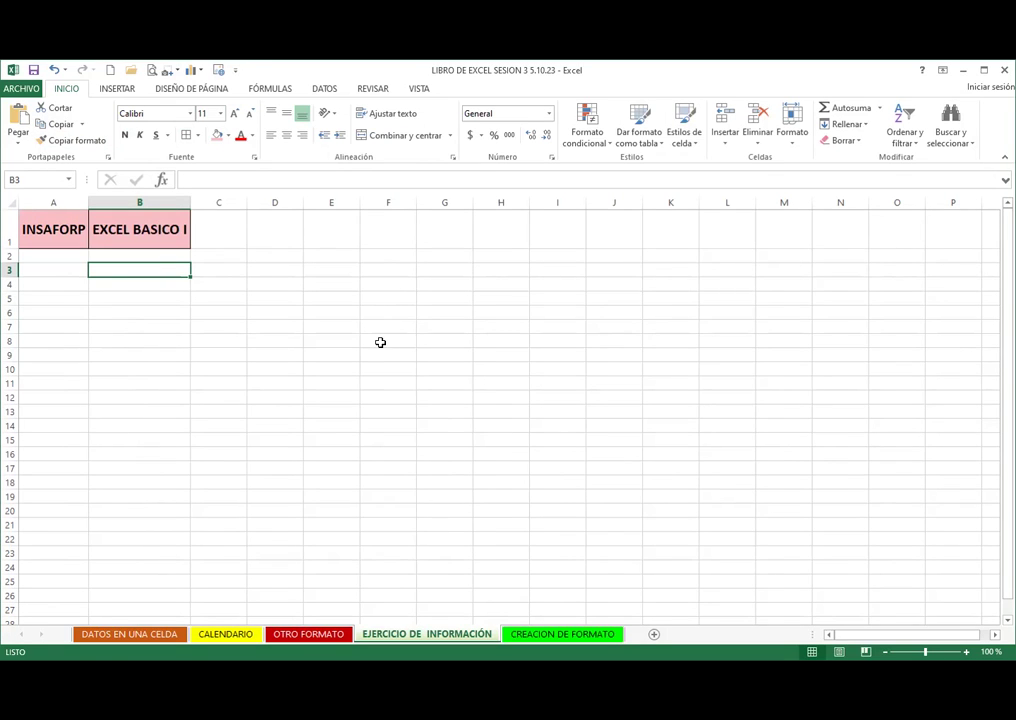
left_click(70, 72)
key("ctrl+z")
key("ctrl+z")
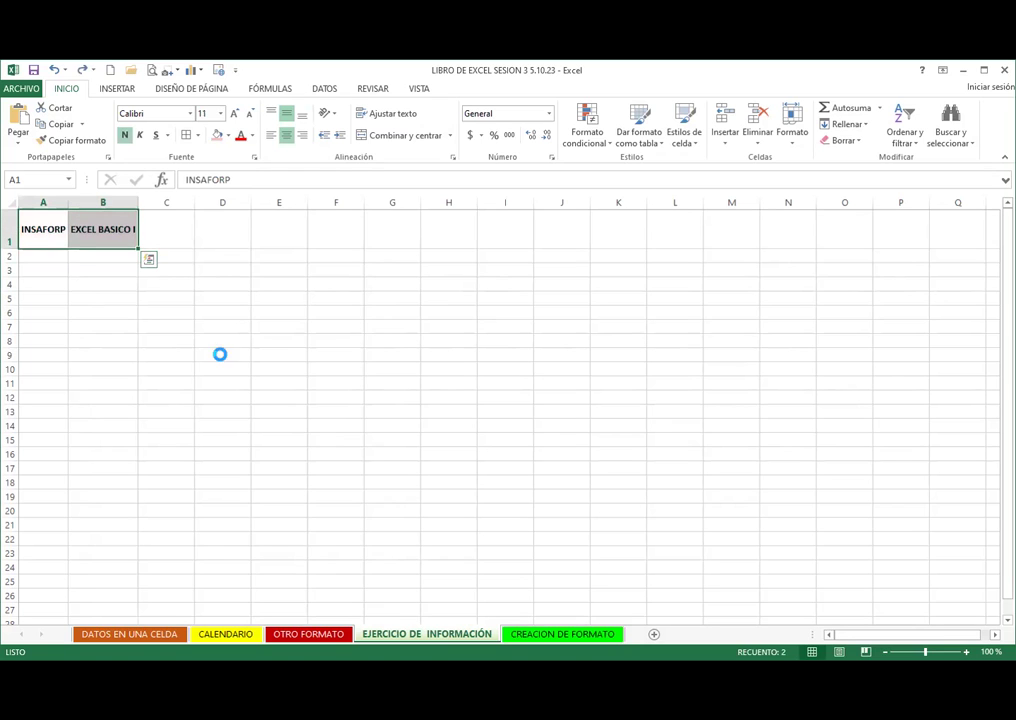
key("ctrl+z")
key("ctrl+z")
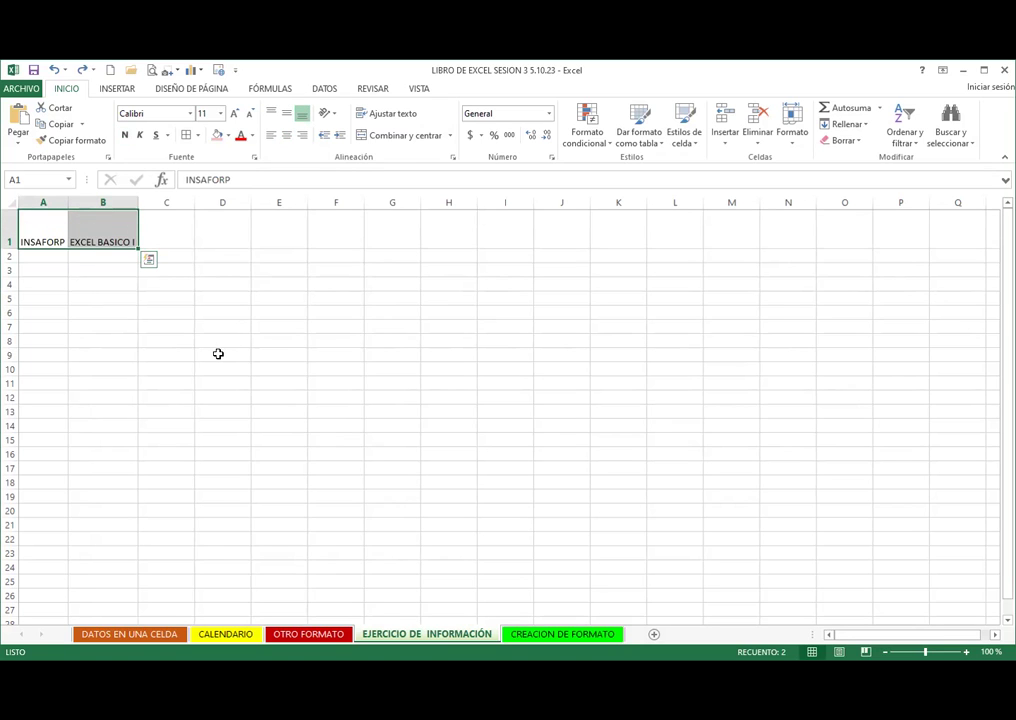
Step: Undo the taller row 1, then merge A1:A20 with Combinar y centrar
key("ctrl+z")
left_click(111, 286)
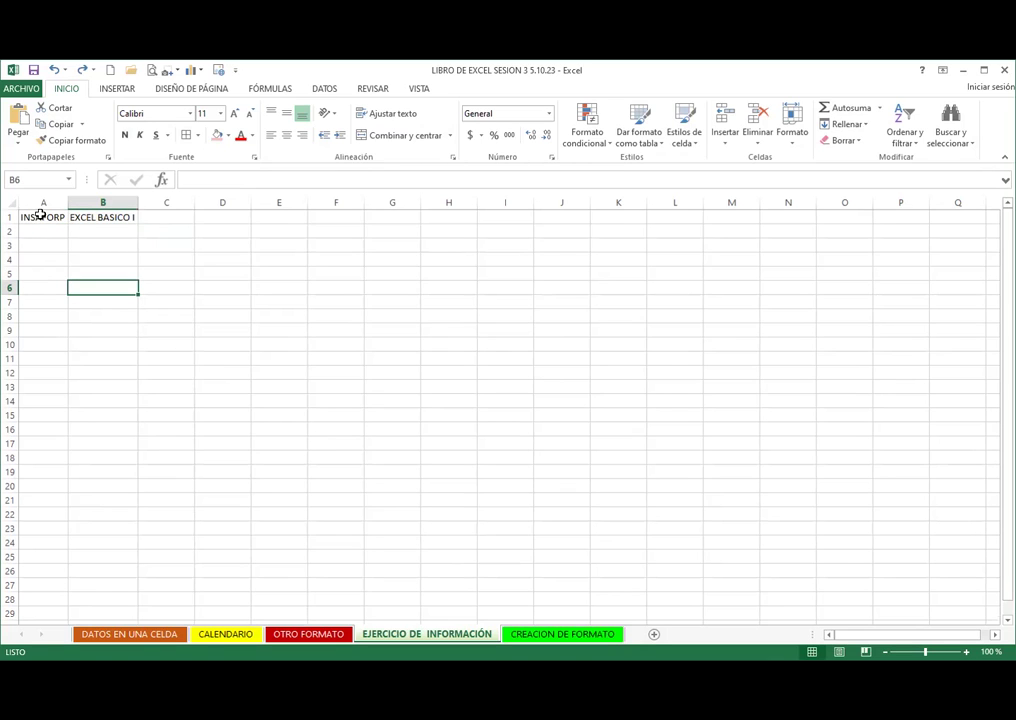
left_click_drag(44, 216, 50, 486)
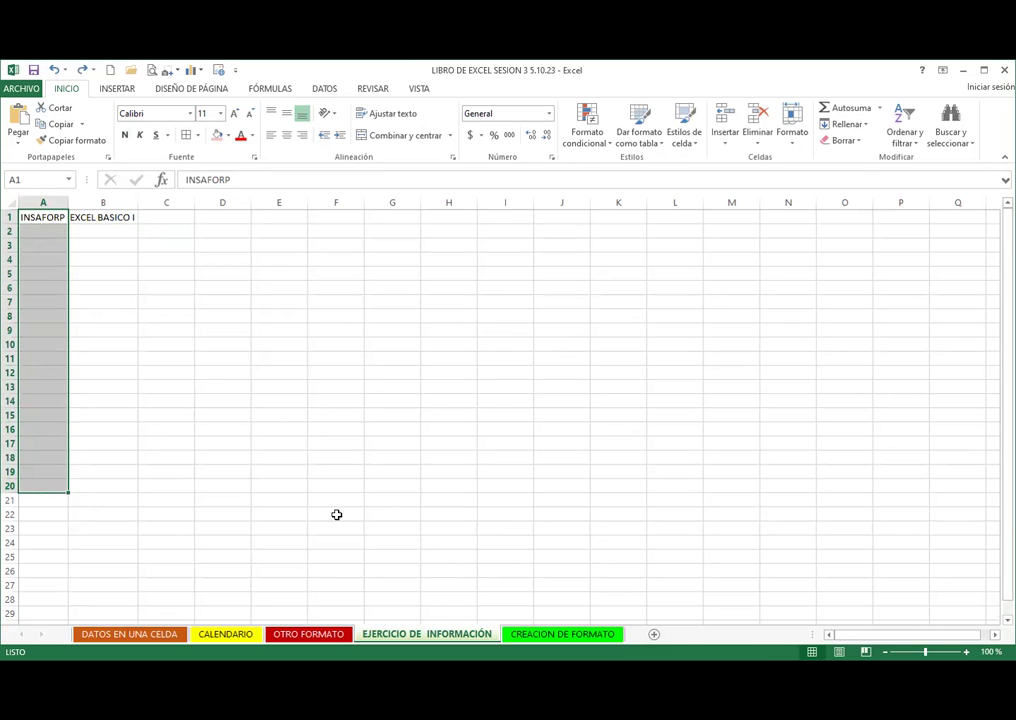
scroll(262, 479, "up", 2)
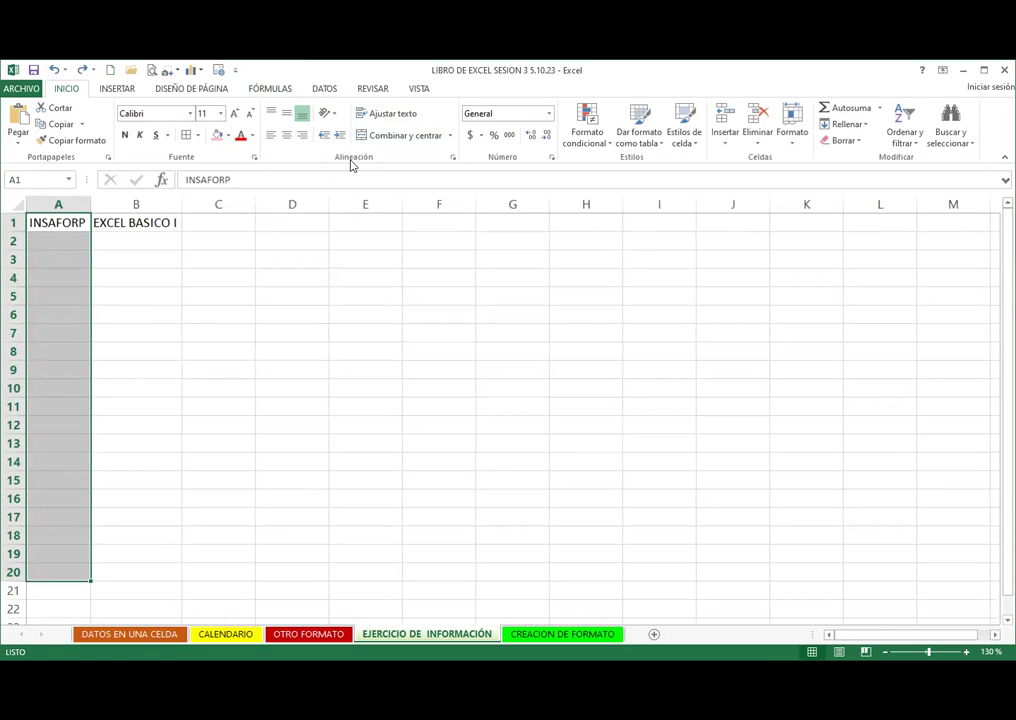
left_click(398, 136)
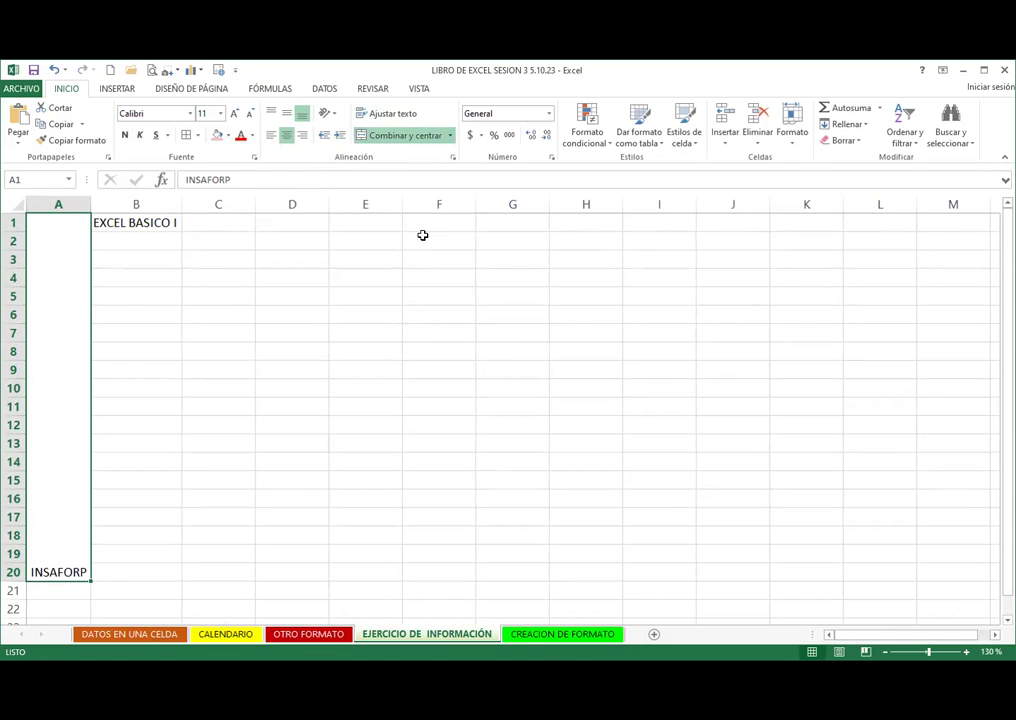
left_click(454, 160)
Step: Give the merged A1:A20 cell a pink outline border in Formato de celdas
left_click(551, 199)
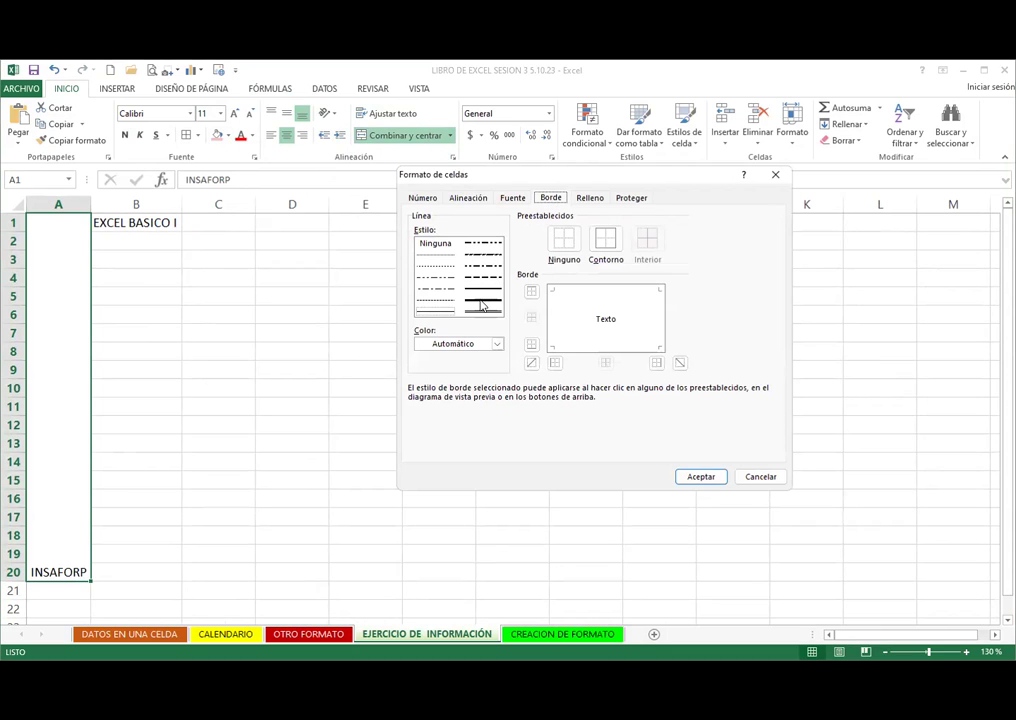
left_click(497, 344)
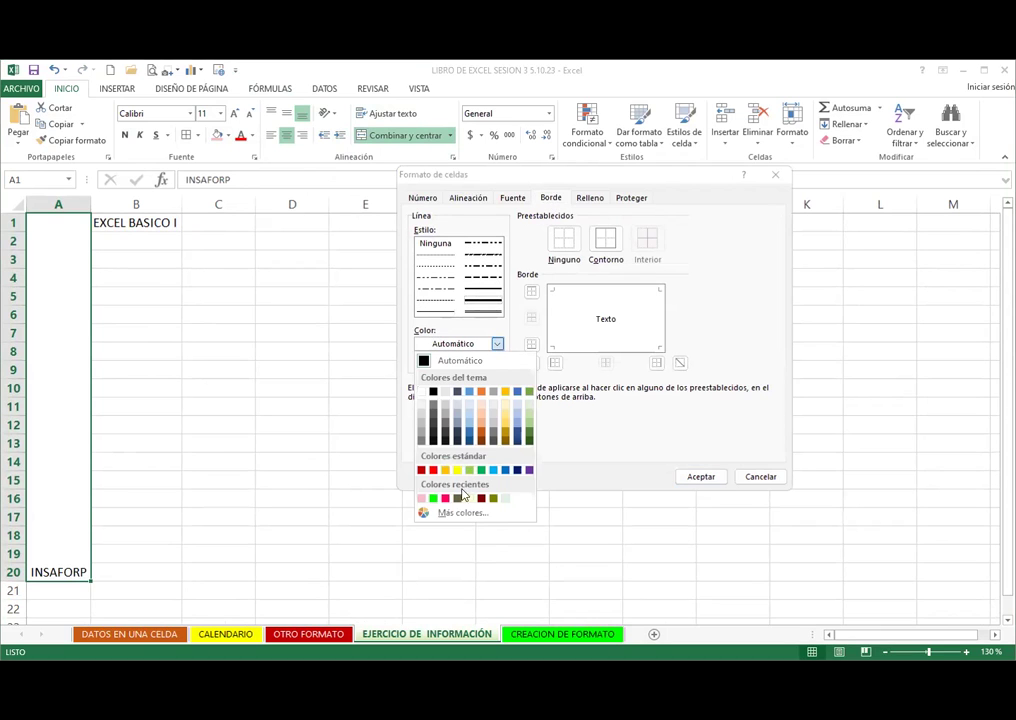
left_click(446, 500)
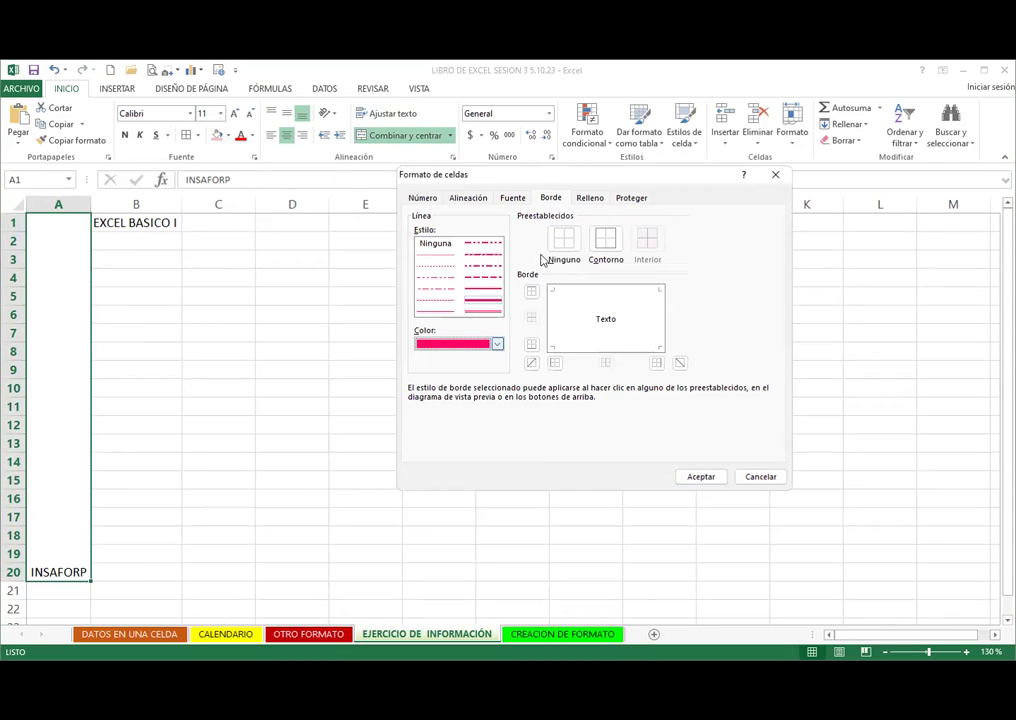
left_click(604, 243)
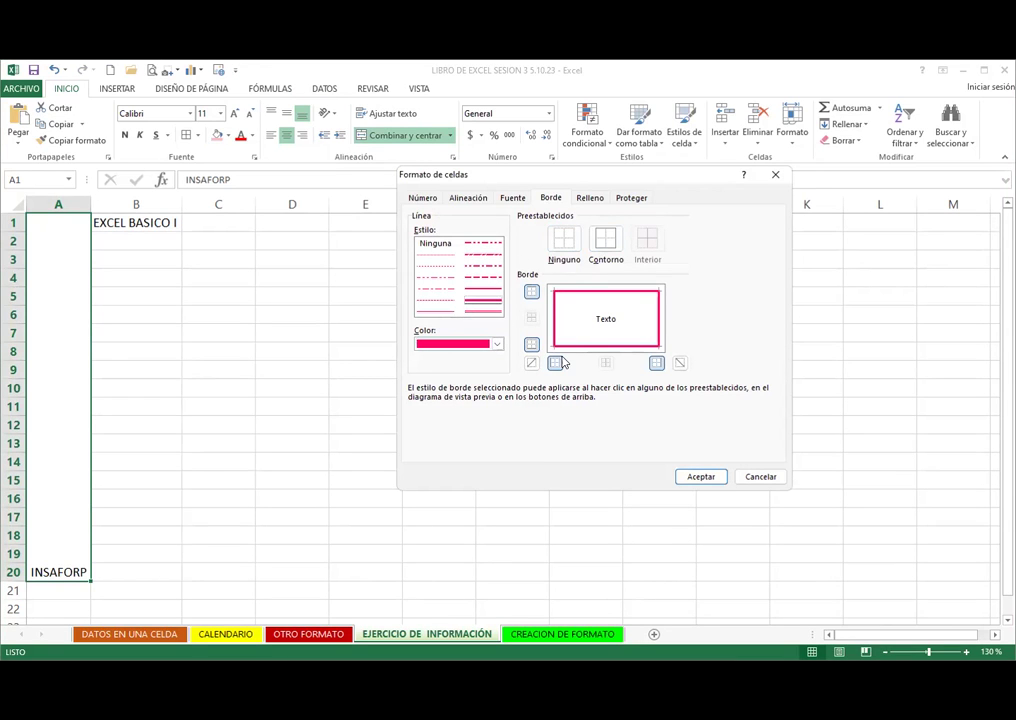
left_click(590, 199)
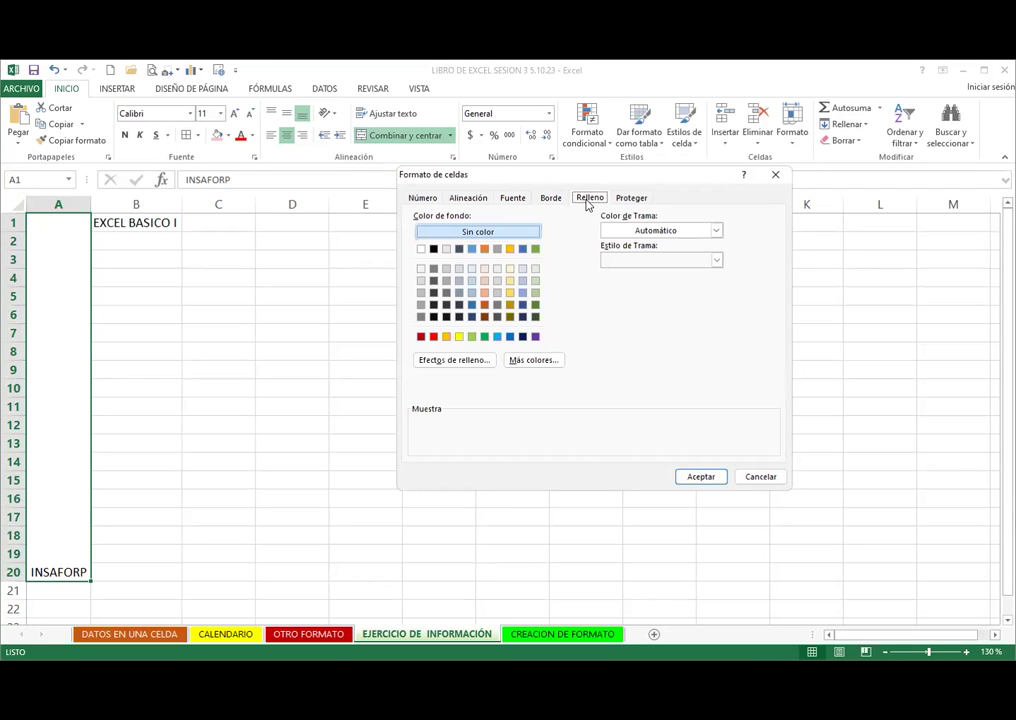
Step: Apply a horizontal two-colour gradient, Color 1 green and Color 2 pink, to merged A1:A20
left_click(454, 362)
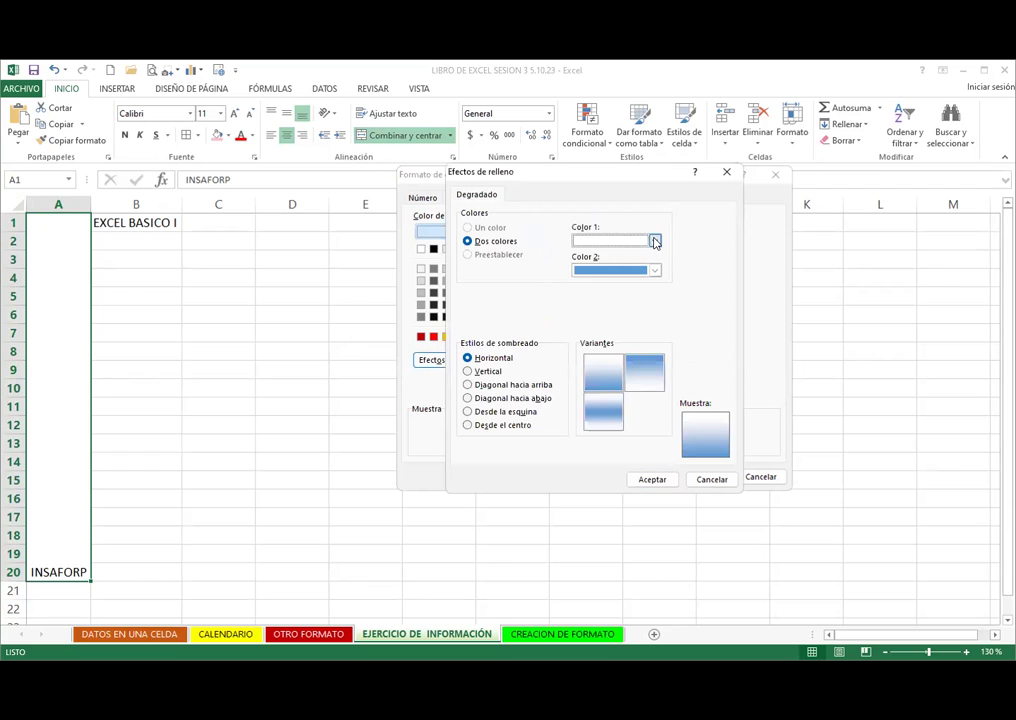
left_click(654, 241)
left_click(603, 379)
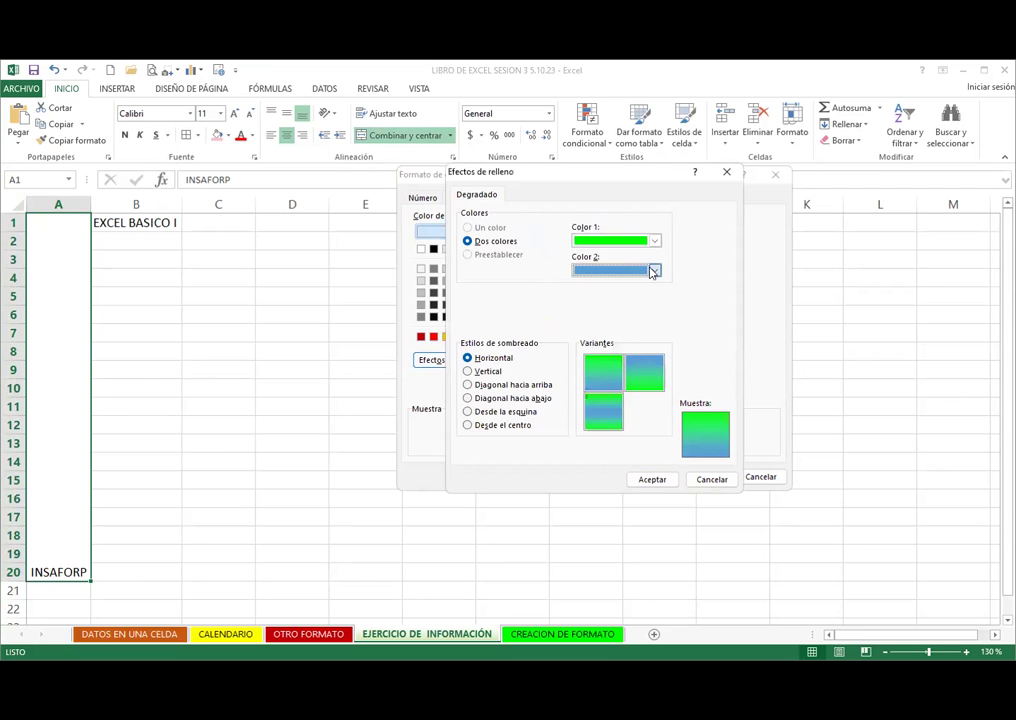
left_click(654, 270)
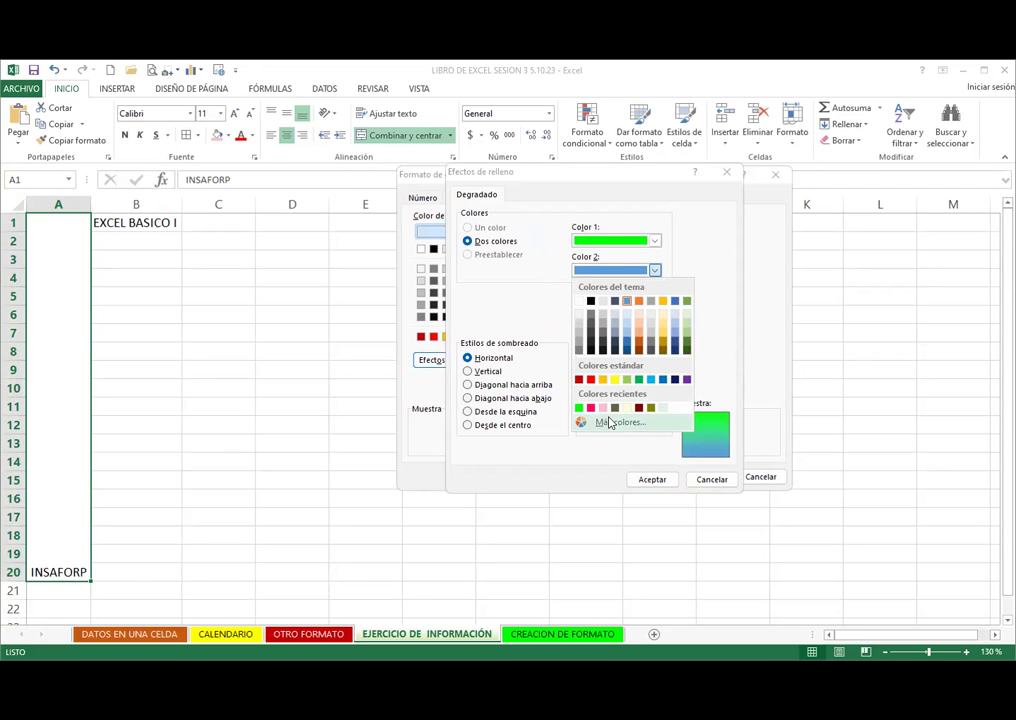
left_click(604, 409)
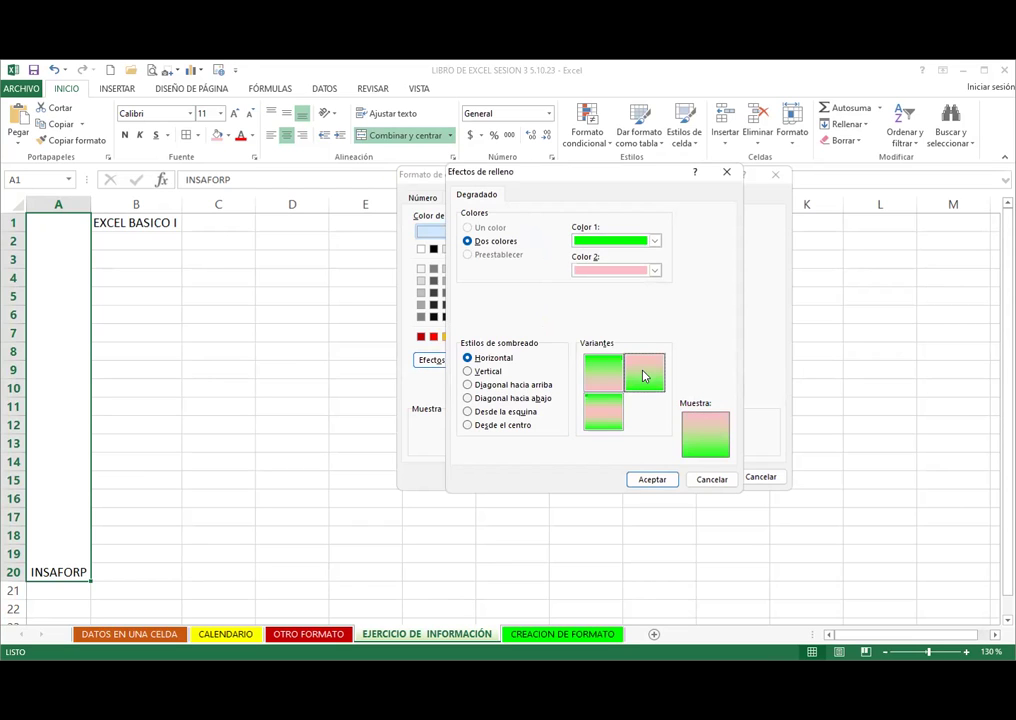
left_click(652, 480)
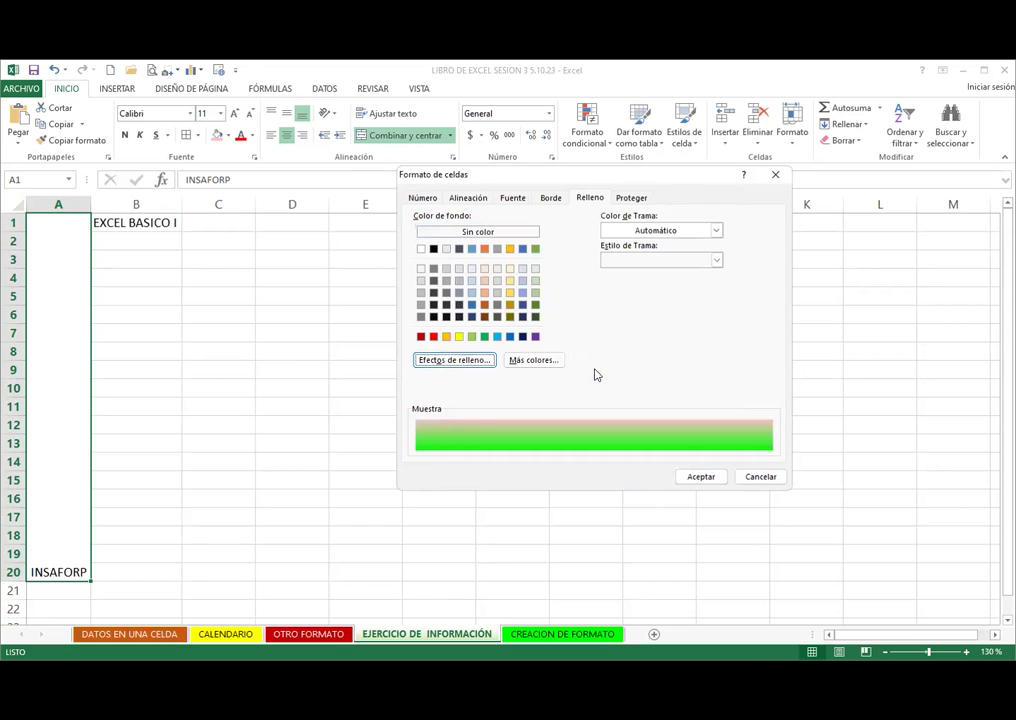
left_click(690, 475)
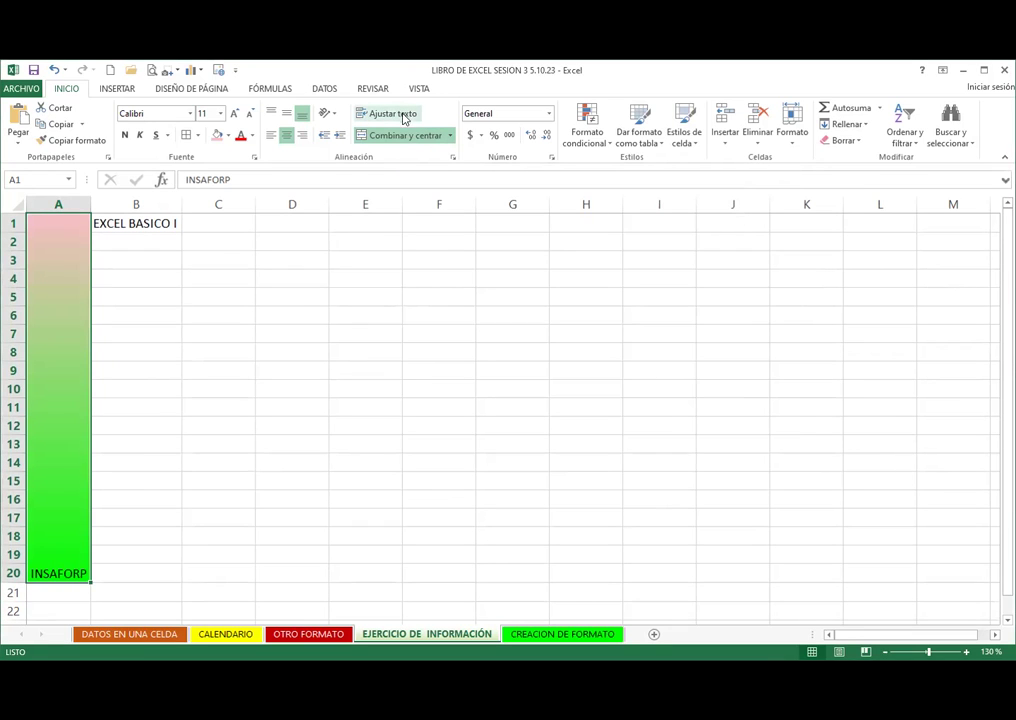
Step: Make INSAFORP vertical text, middle-aligned and bold
left_click(336, 115)
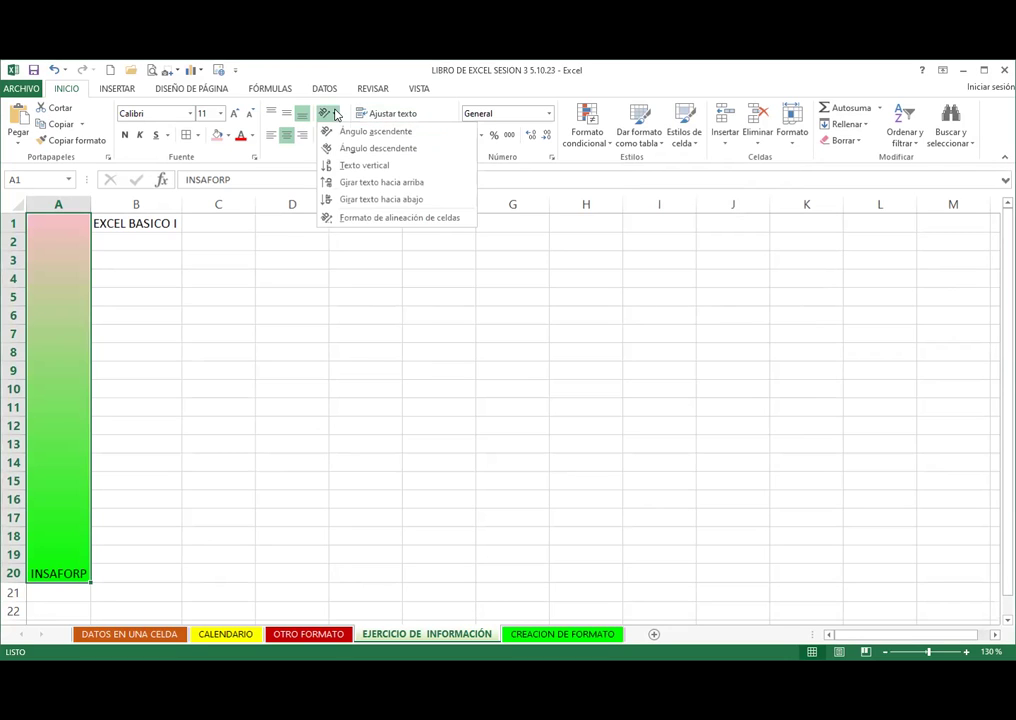
left_click(359, 170)
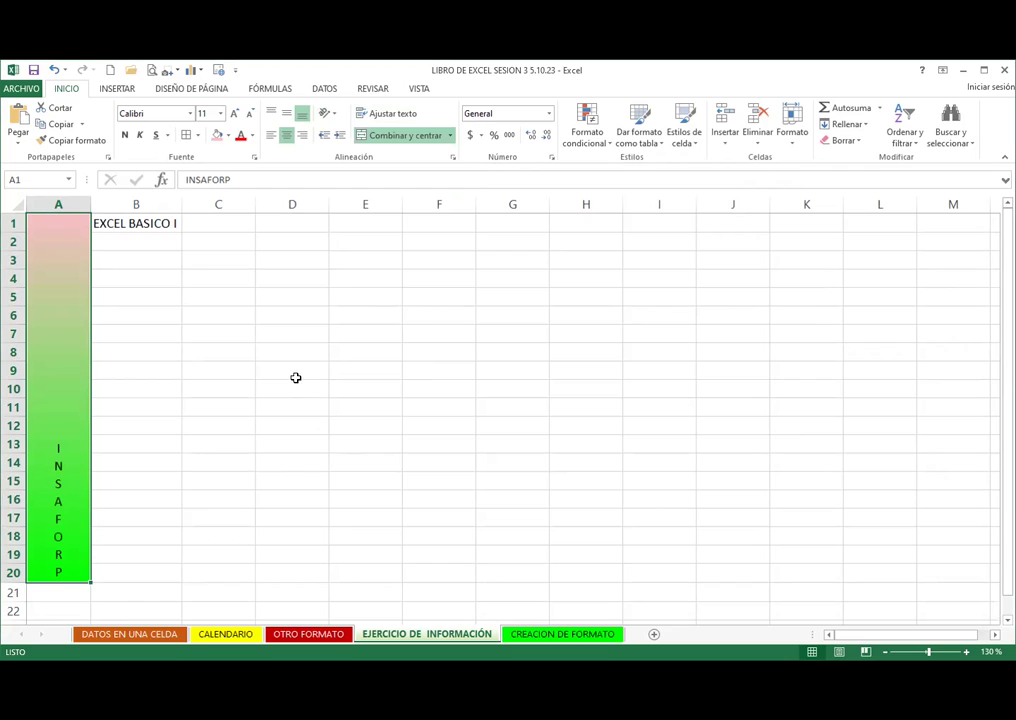
left_click(287, 115)
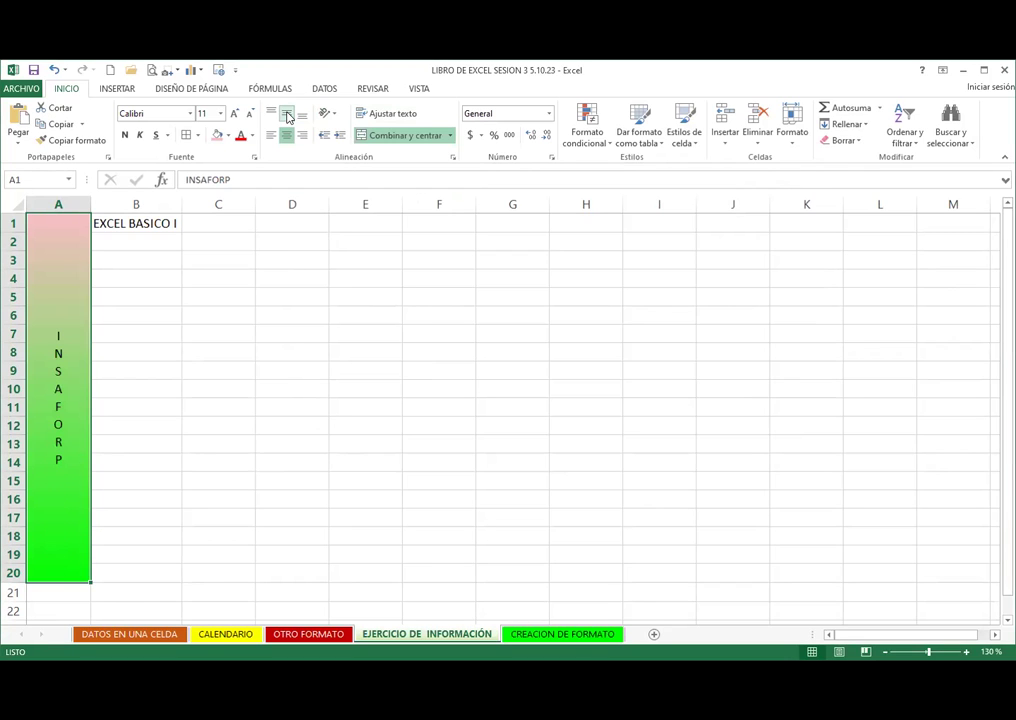
left_click(125, 137)
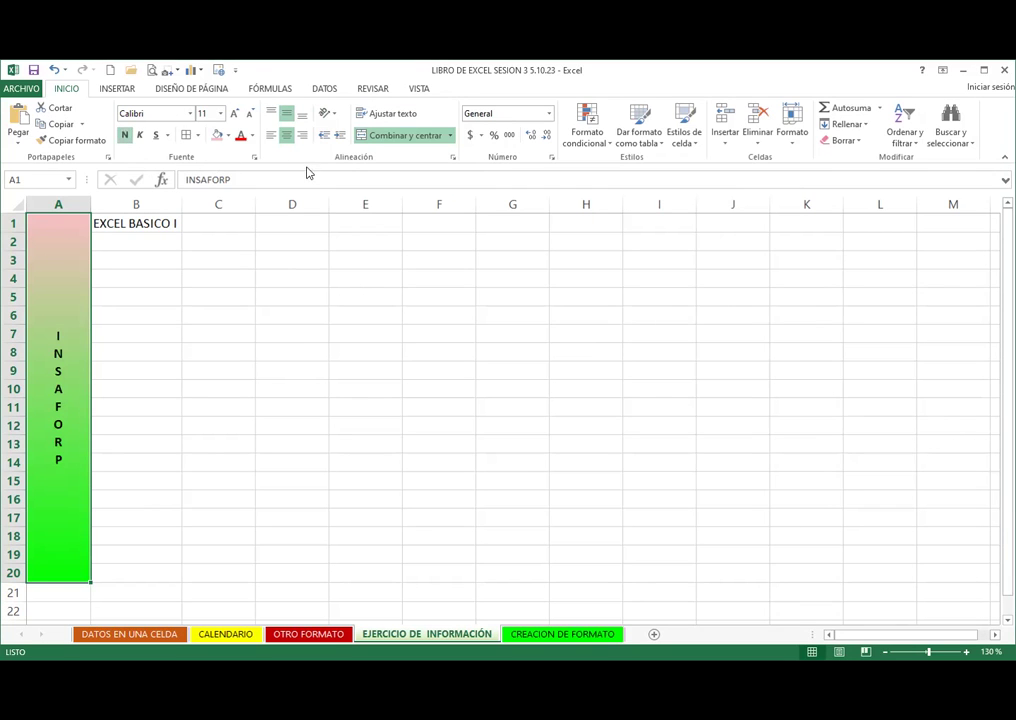
Step: Give INSAFORP a dark font colour at size 28, then select B1:I20
left_click(255, 158)
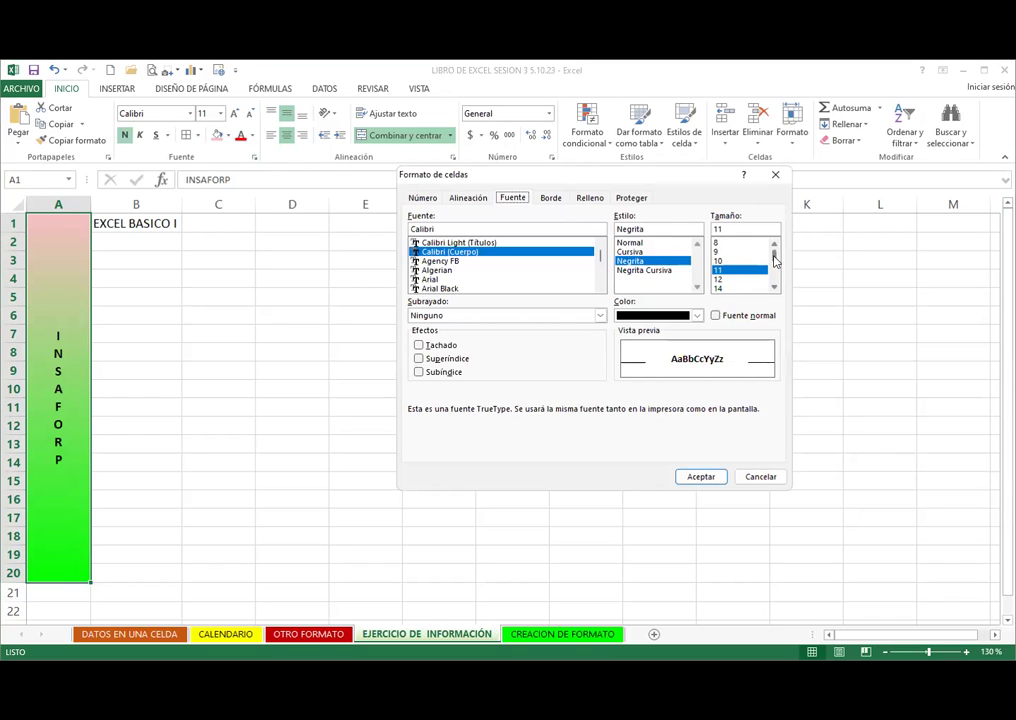
scroll(750, 270, "down", 3)
left_click(725, 279)
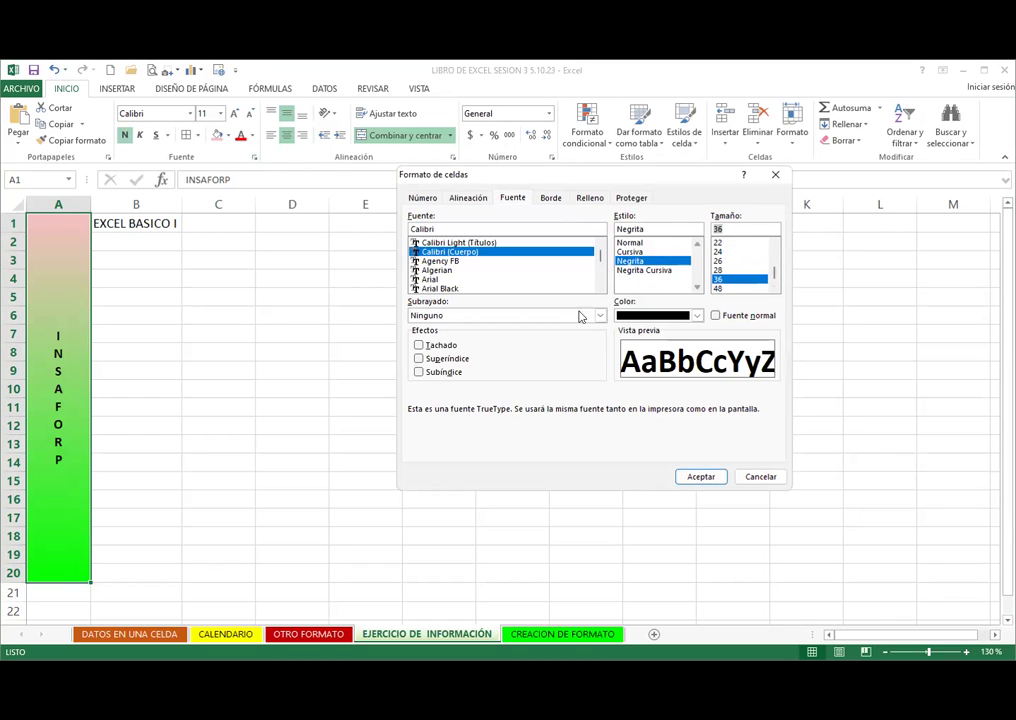
left_click(699, 315)
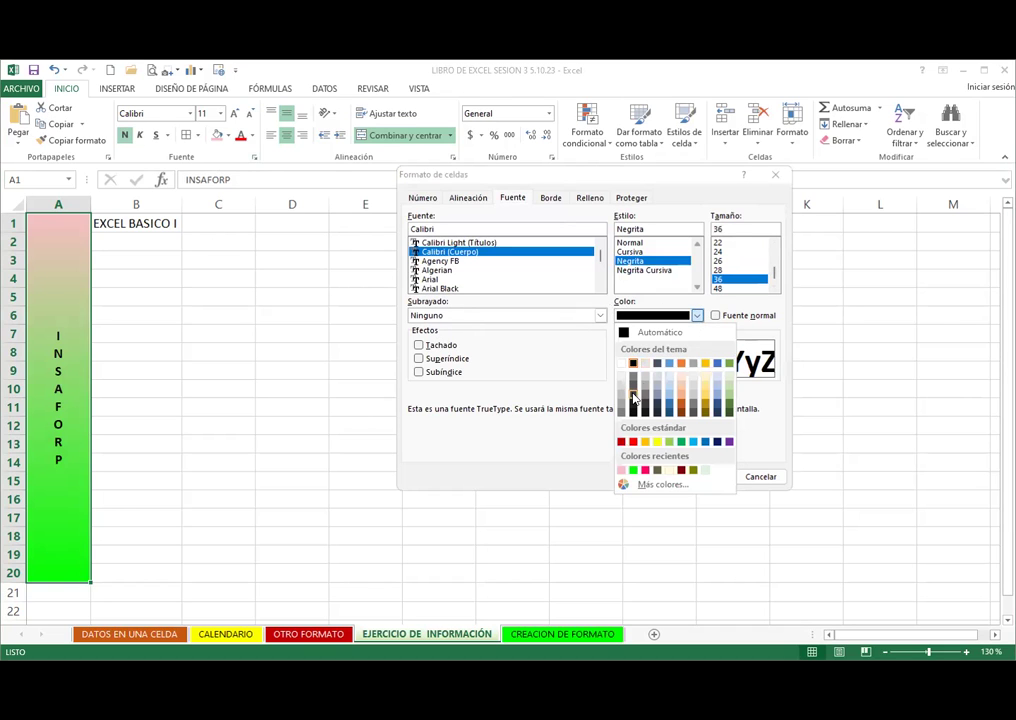
left_click(633, 398)
left_click(702, 476)
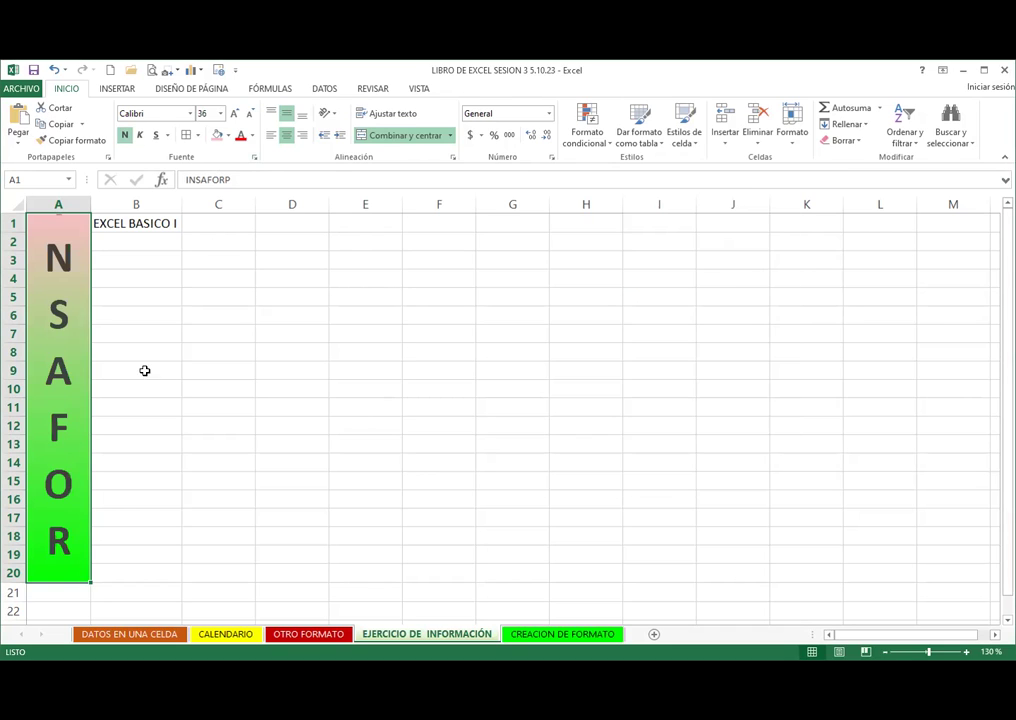
left_click(249, 113)
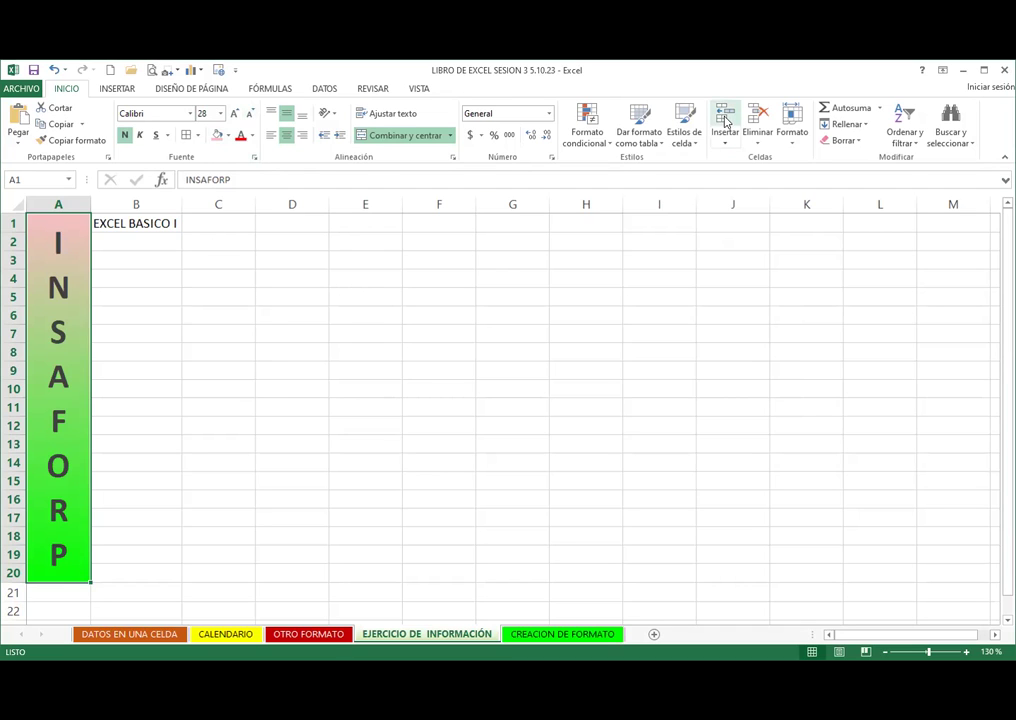
left_click_drag(100, 222, 670, 571)
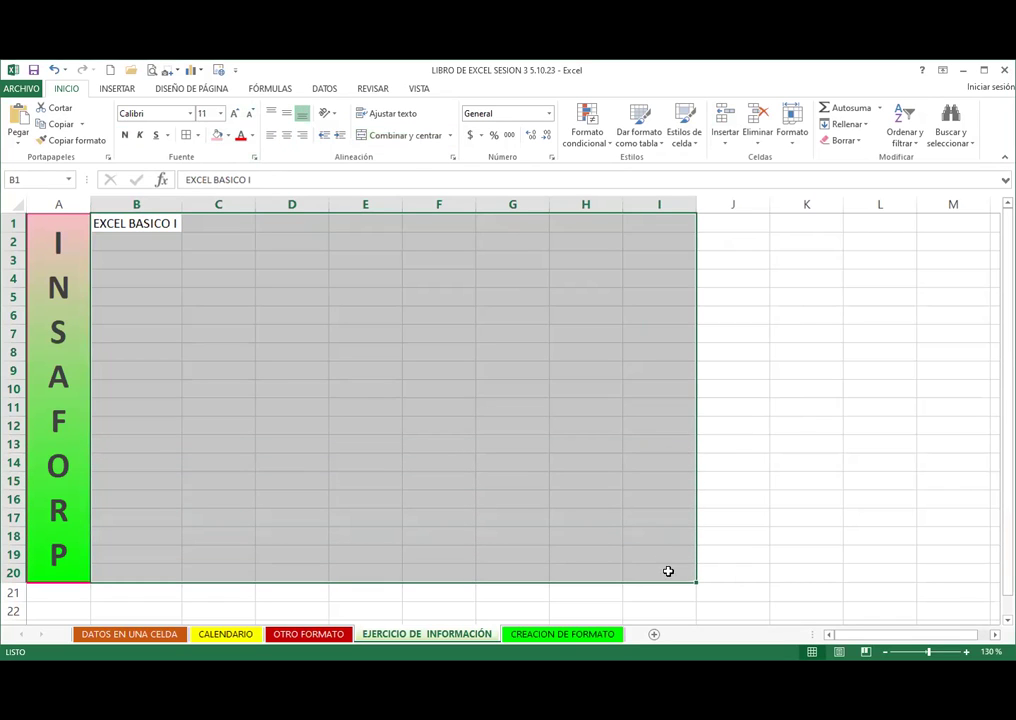
Step: Merge and centre B1:I20 and angle EXCEL BASICO I counterclockwise
left_click(403, 135)
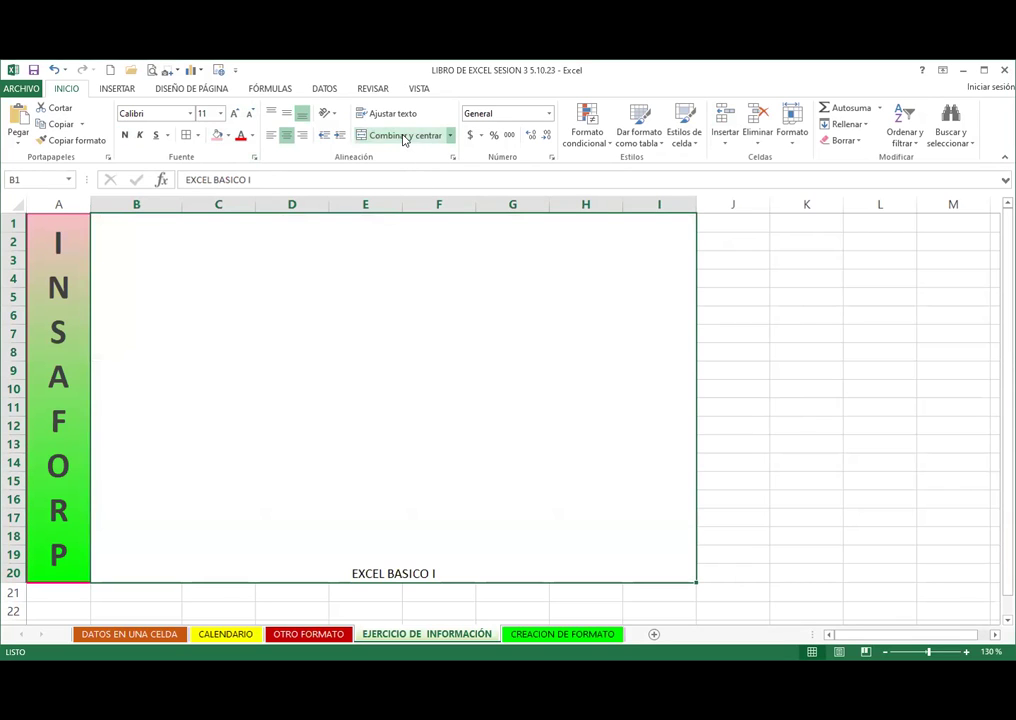
left_click(336, 116)
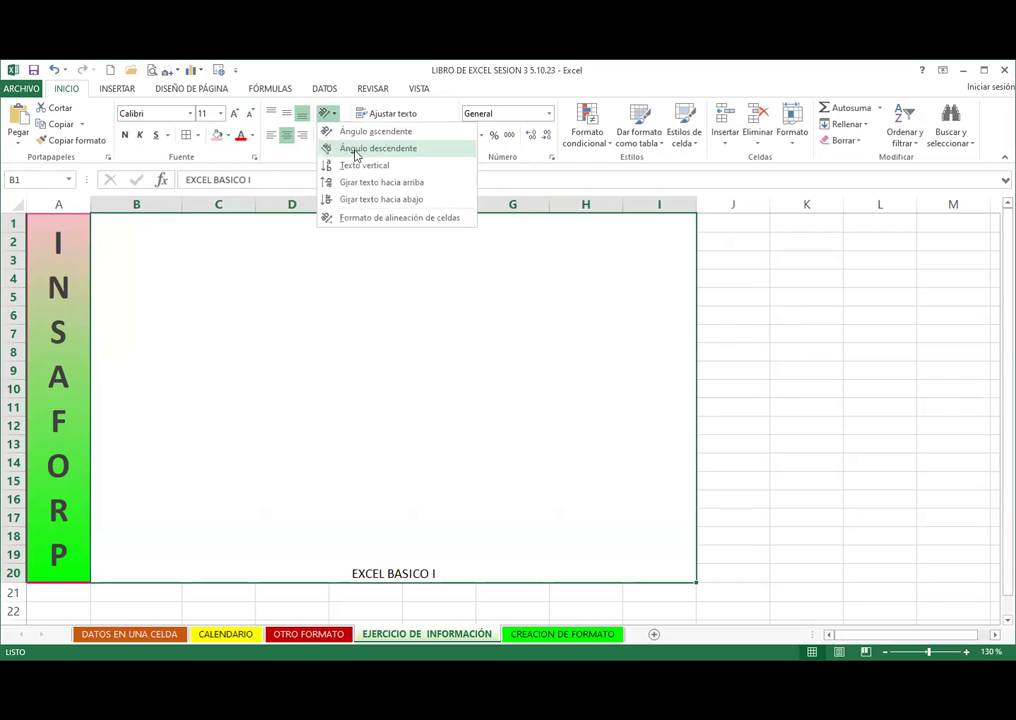
left_click(352, 130)
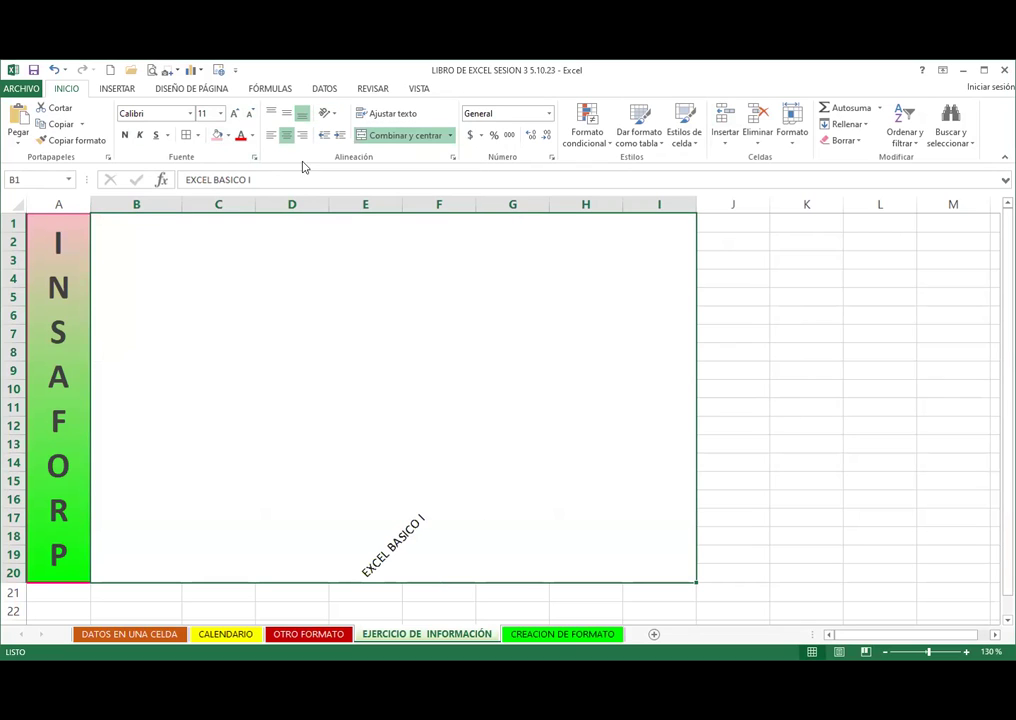
left_click(331, 114)
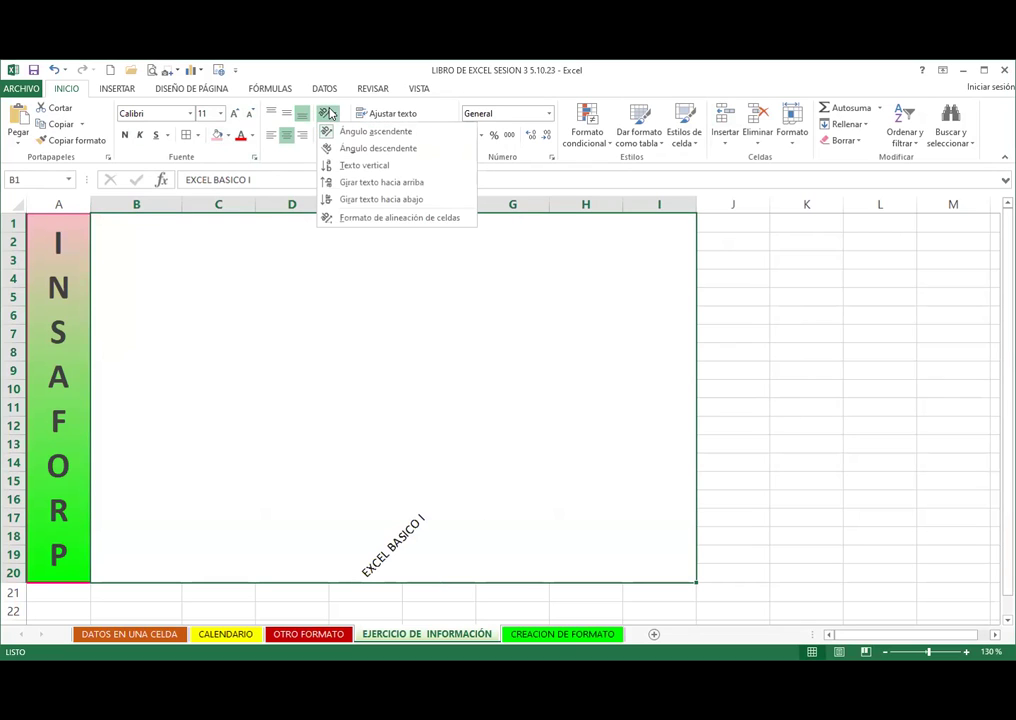
left_click(392, 420)
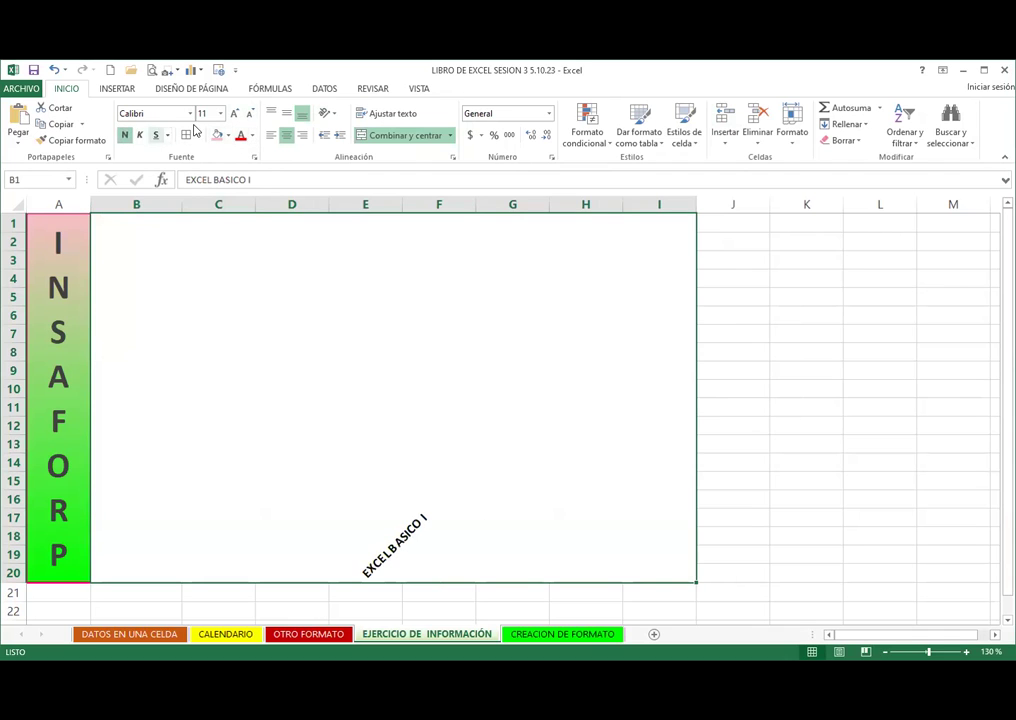
Step: Resize the EXCEL BASICO I text to font size 48
left_click(235, 114)
left_click(235, 114)
left_click(235, 114)
left_click(235, 114)
left_click(235, 114)
left_click(235, 114)
left_click(235, 114)
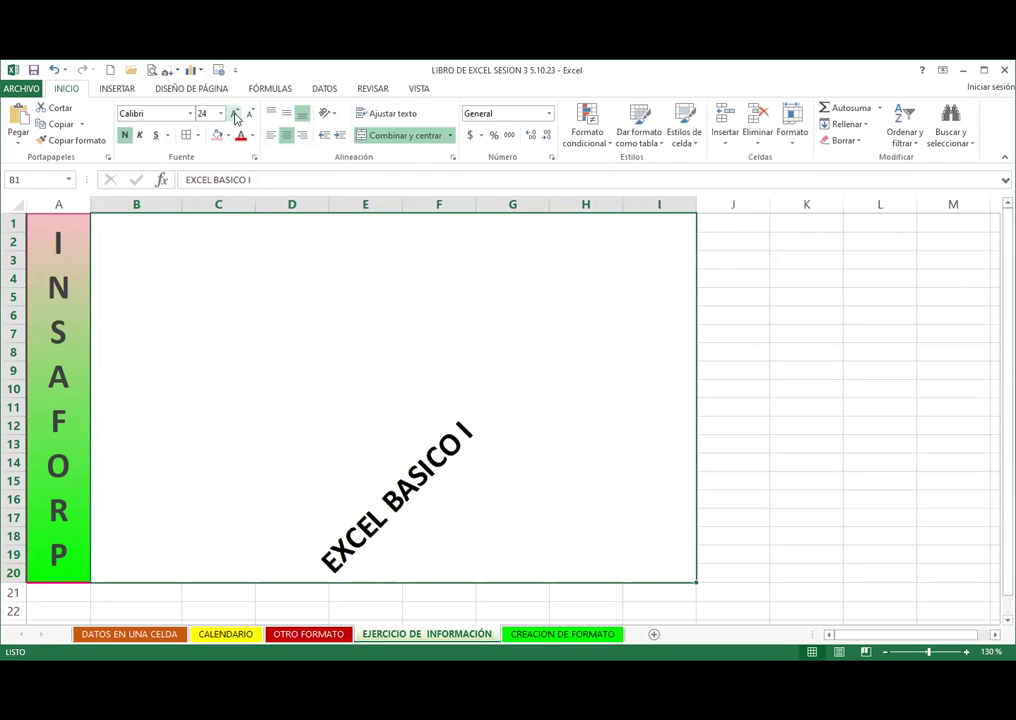
left_click(234, 114)
left_click(234, 114)
left_click(234, 114)
left_click(234, 114)
left_click(231, 114)
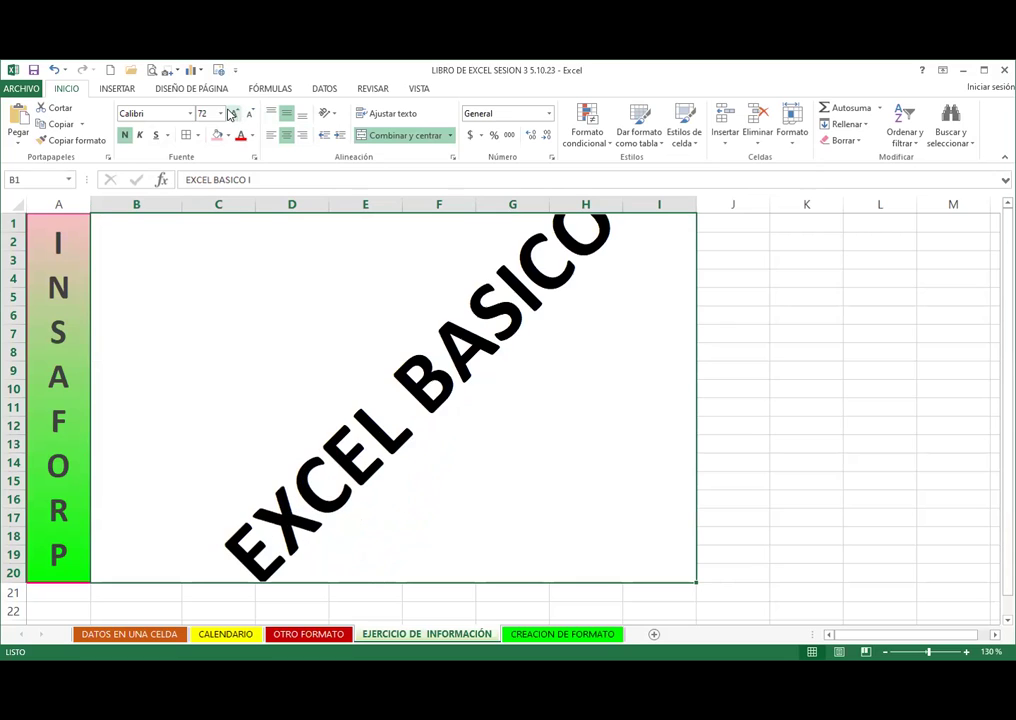
key("ctrl+z")
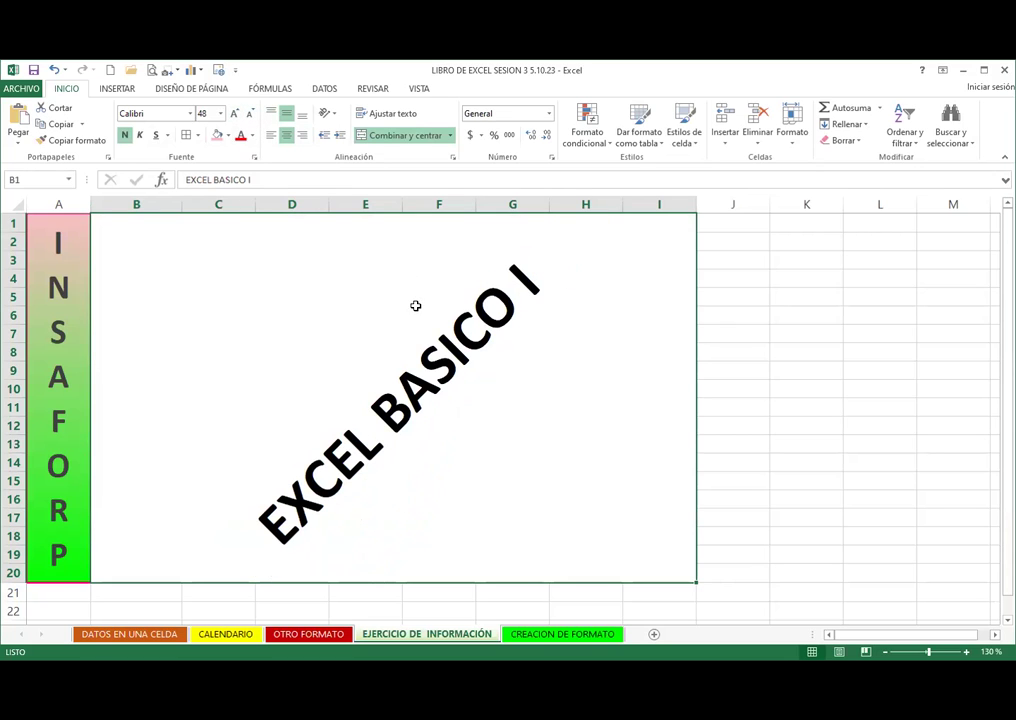
Step: In Format Cells, give the B1:I20 block green top, right and bottom borders
left_click(255, 158)
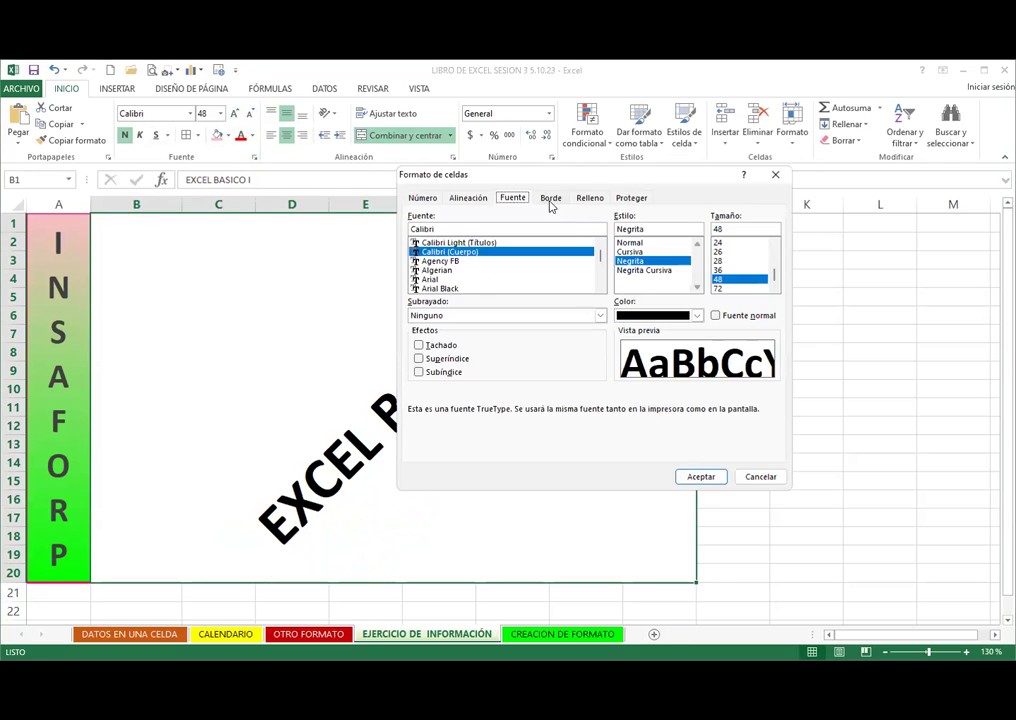
left_click(589, 198)
left_click(551, 198)
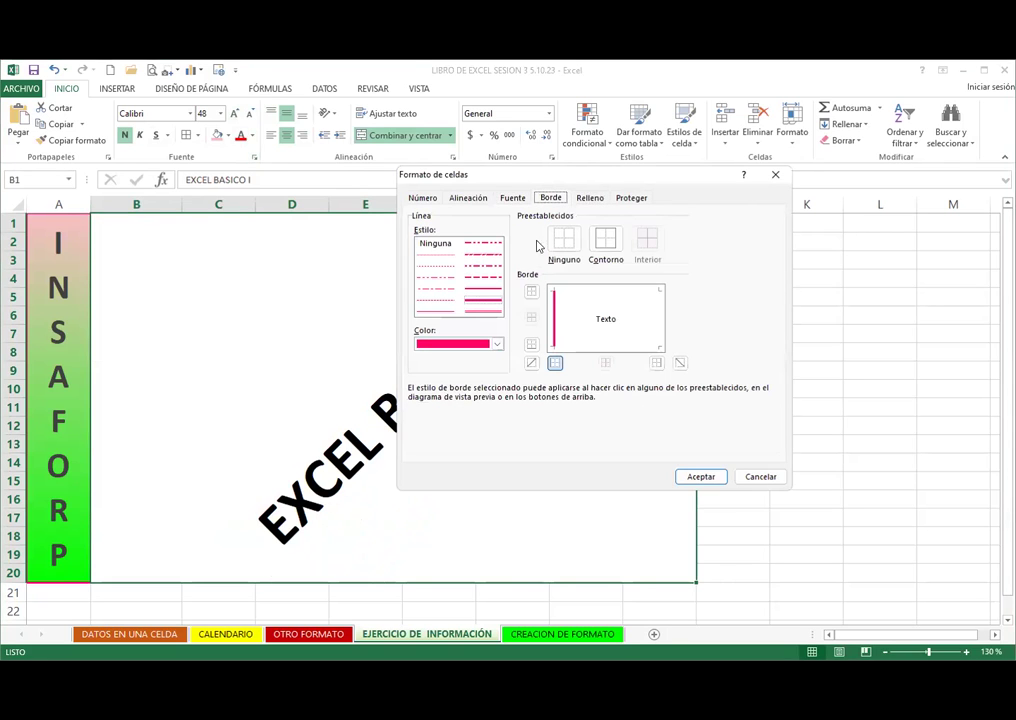
left_click(497, 344)
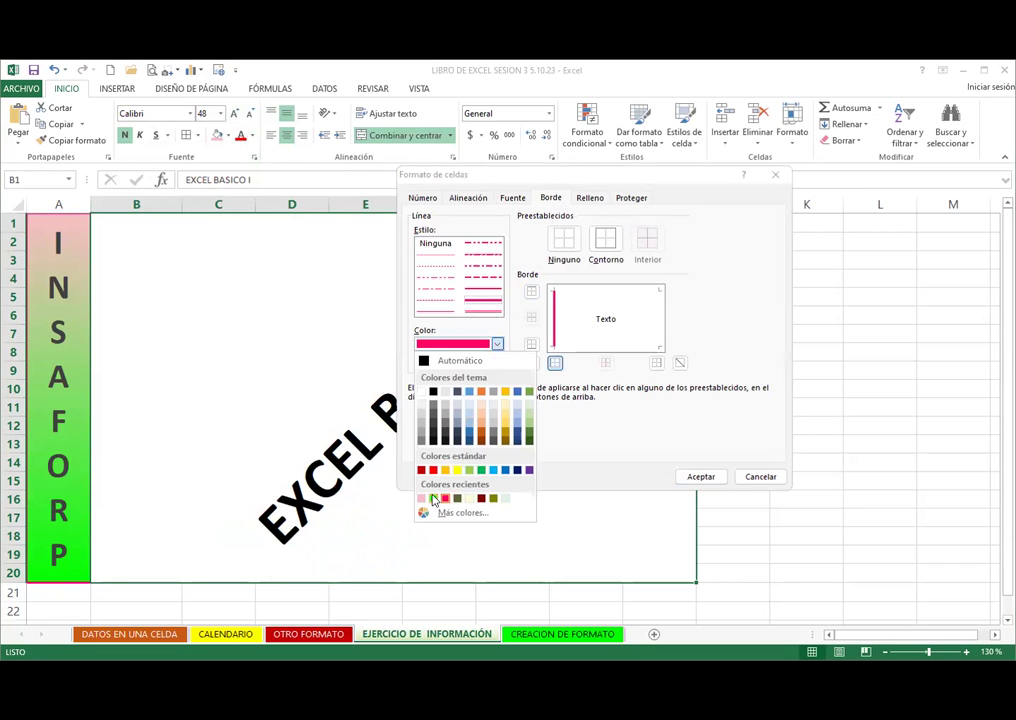
left_click(433, 498)
left_click(617, 291)
left_click(658, 317)
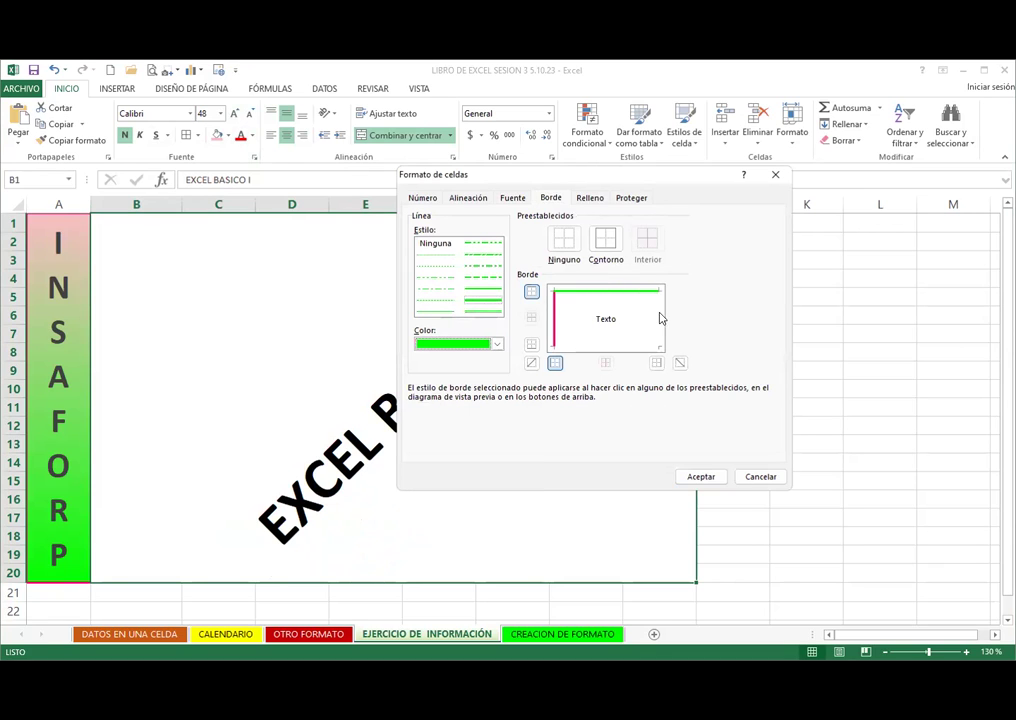
left_click(615, 349)
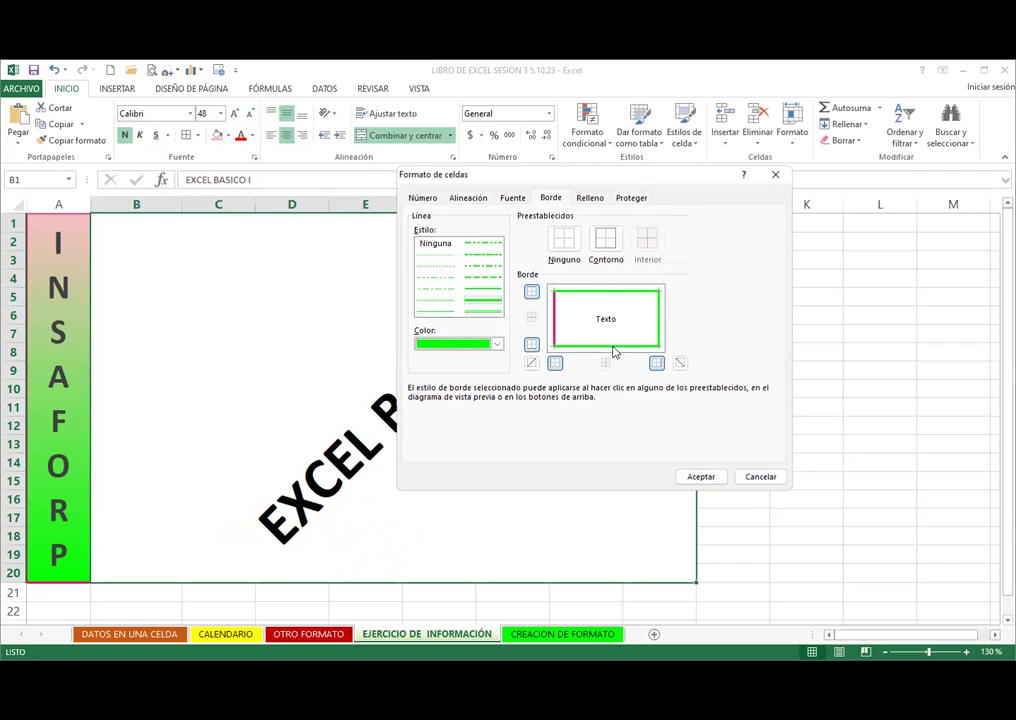
Step: Set the block's fill pattern colour to a custom pink
left_click(590, 198)
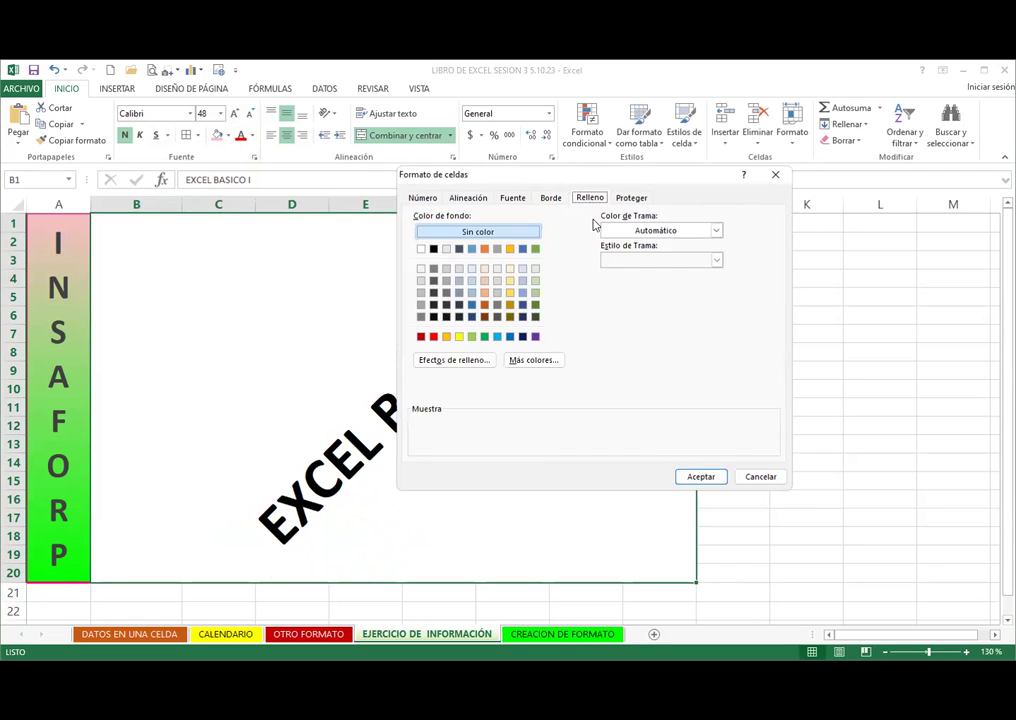
left_click(716, 230)
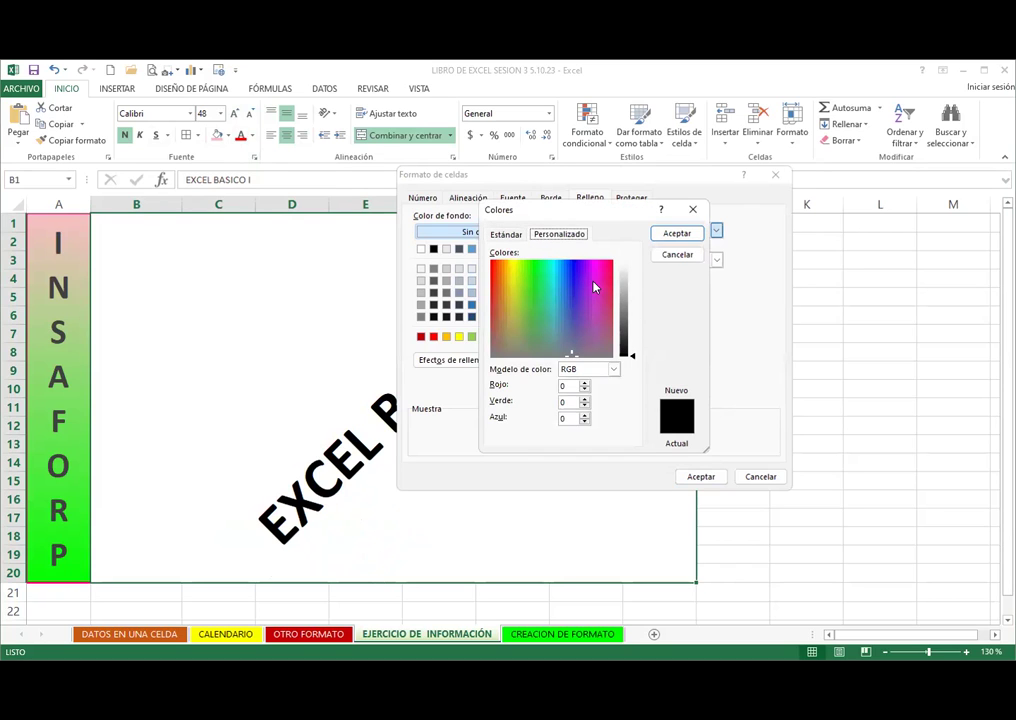
left_click(606, 267)
mouse_move(631, 277)
left_mouse_down()
mouse_move(631, 312)
mouse_move(632, 293)
left_mouse_up()
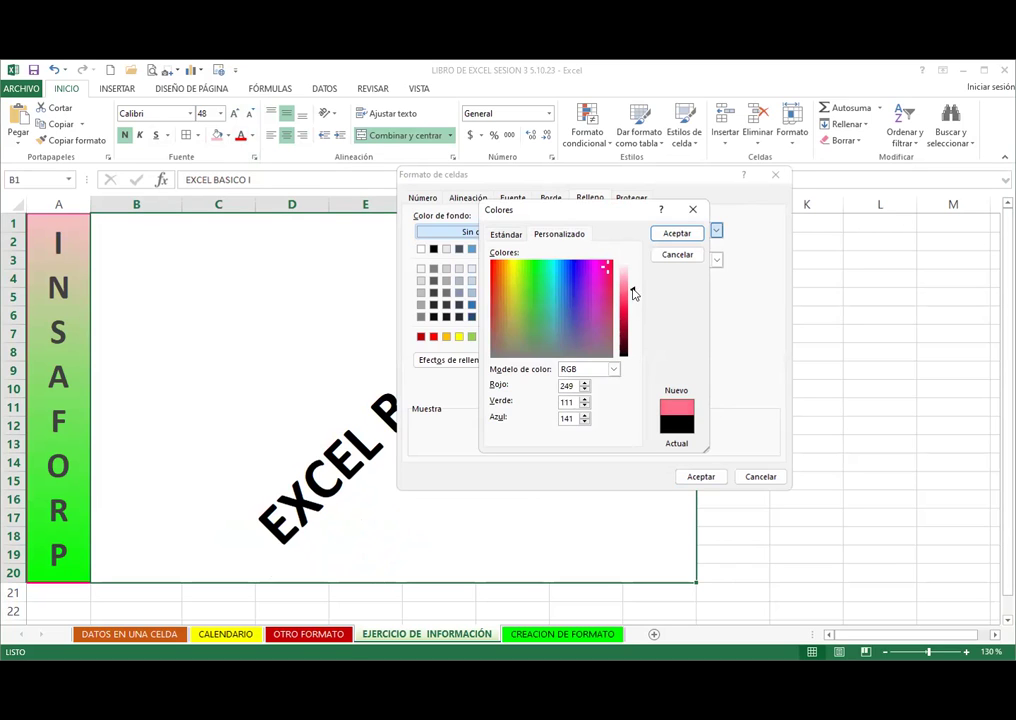
left_click(677, 234)
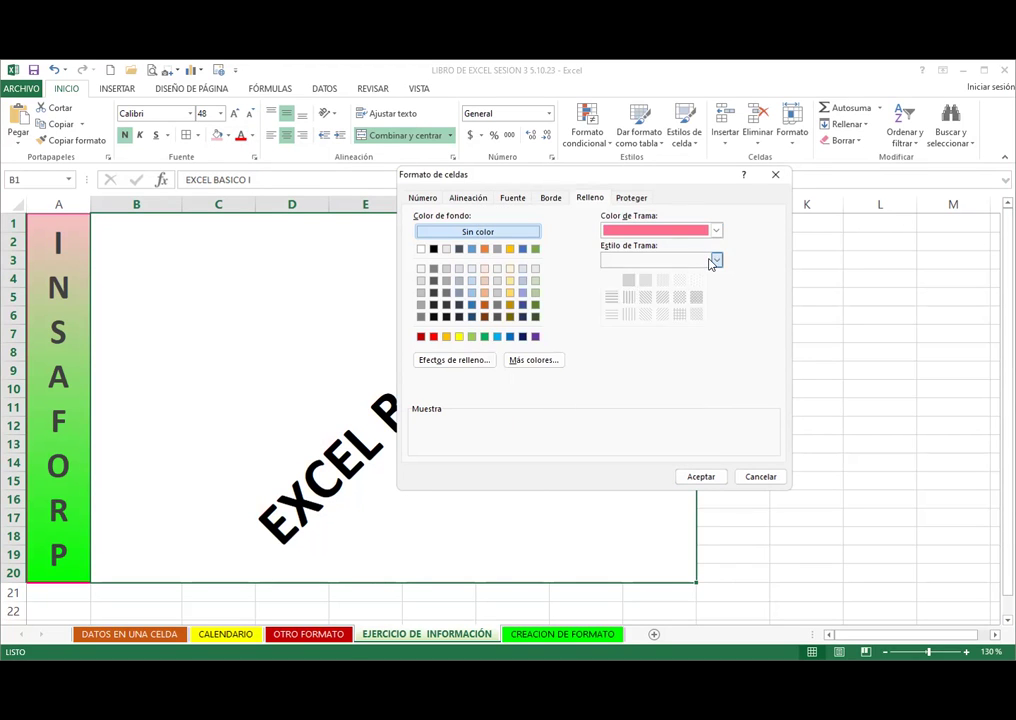
Step: Choose the thin diagonal-stripe pattern style and apply the fill and borders
left_click(629, 314)
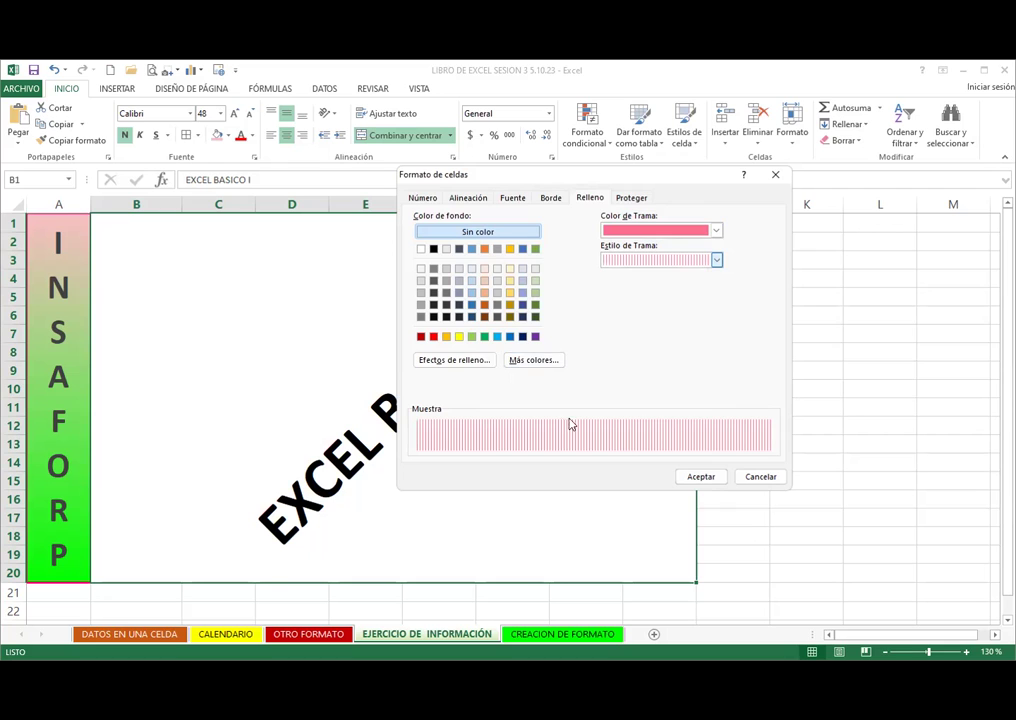
left_click(716, 260)
left_click(610, 313)
left_click(716, 259)
left_click(647, 315)
left_click(716, 262)
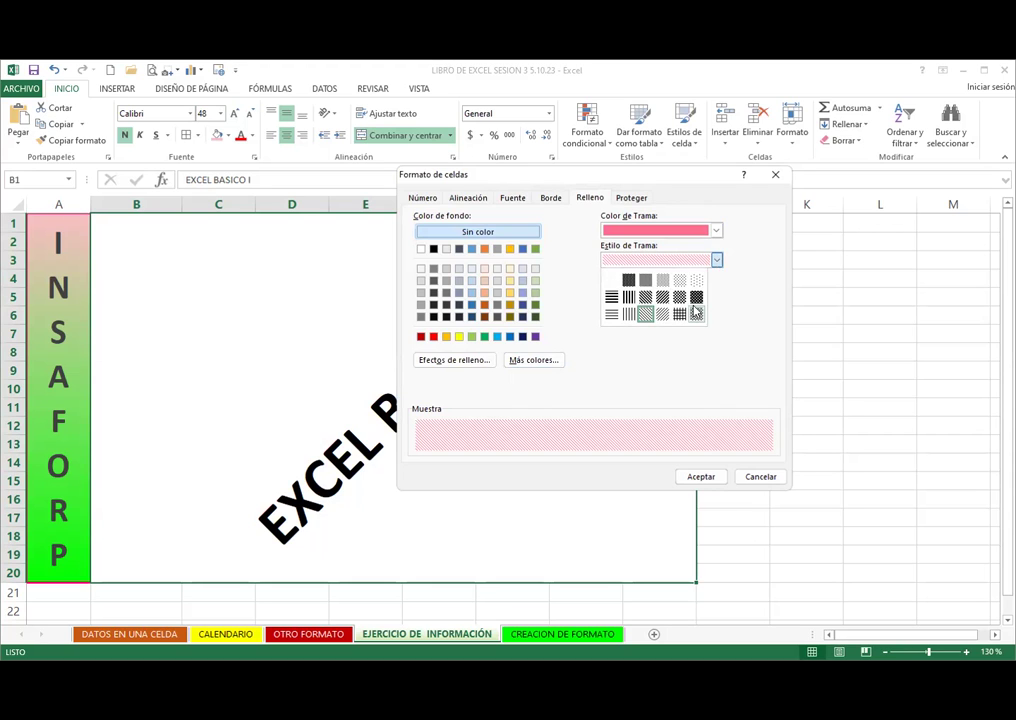
left_click(704, 277)
left_click(716, 260)
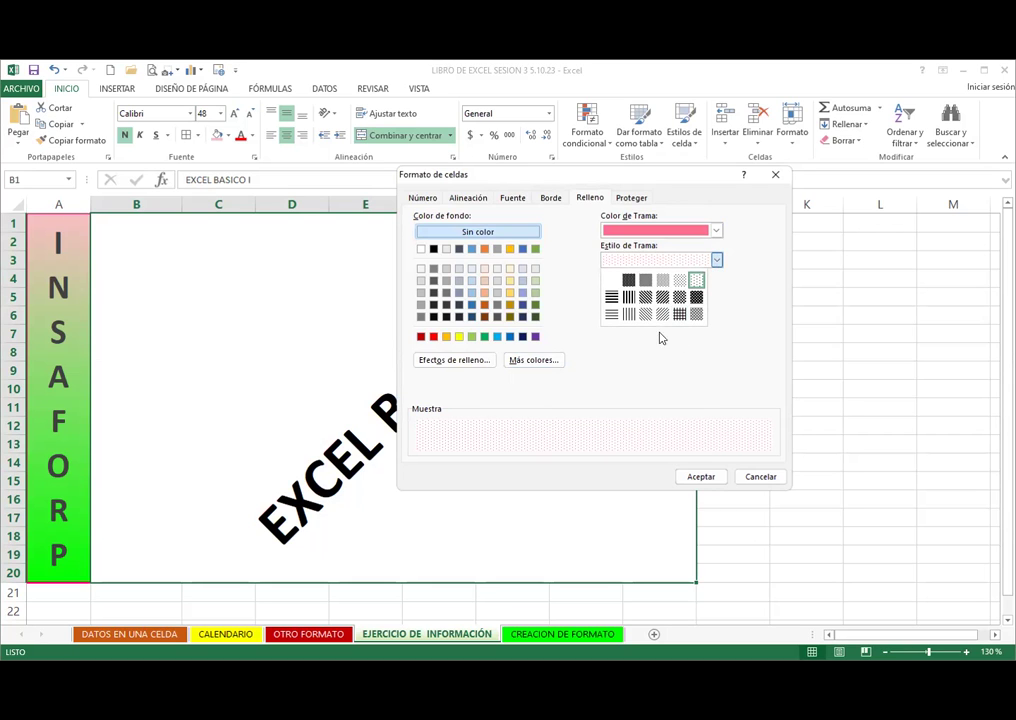
left_click(645, 316)
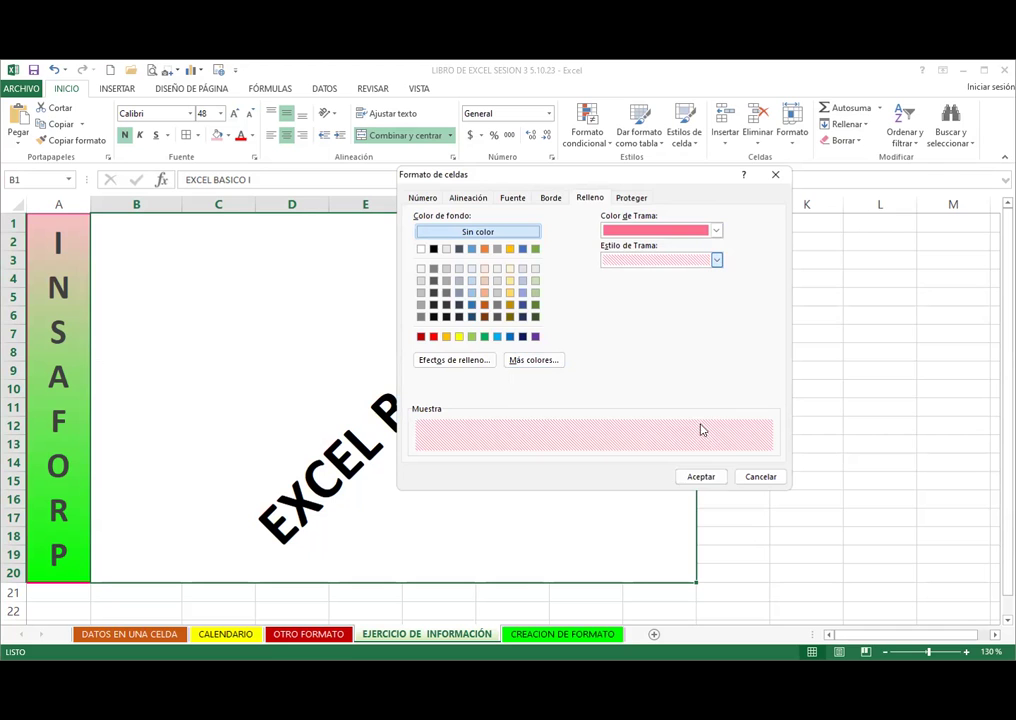
left_click(701, 476)
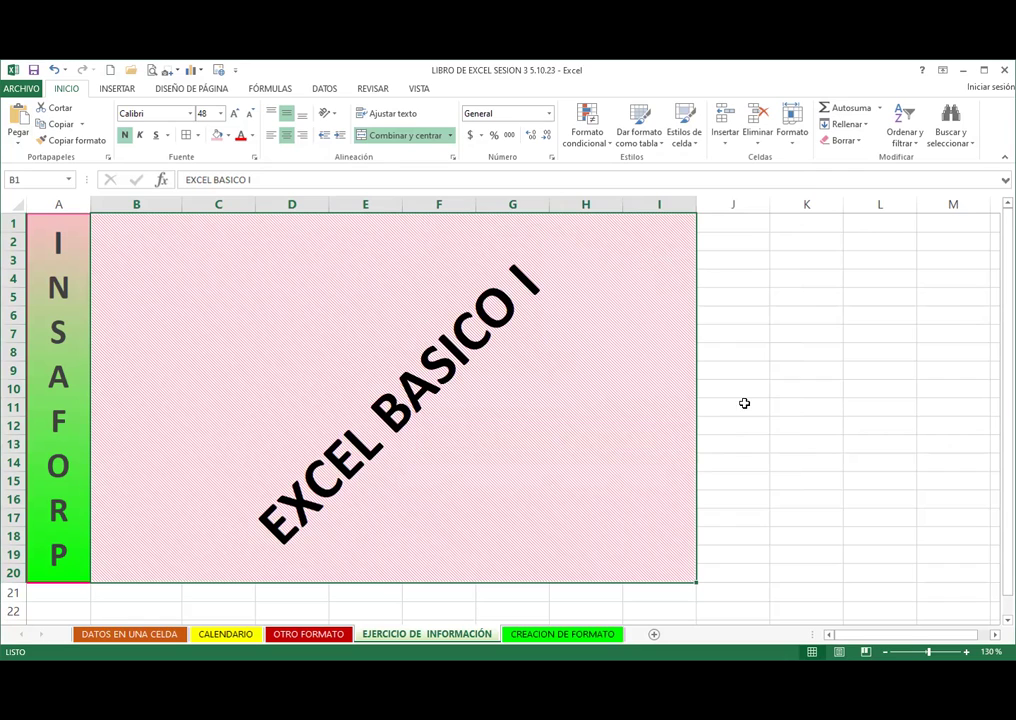
Step: Turn off the sheet's gridlines in the View tab, leaving an empty cell selected
left_click(832, 339)
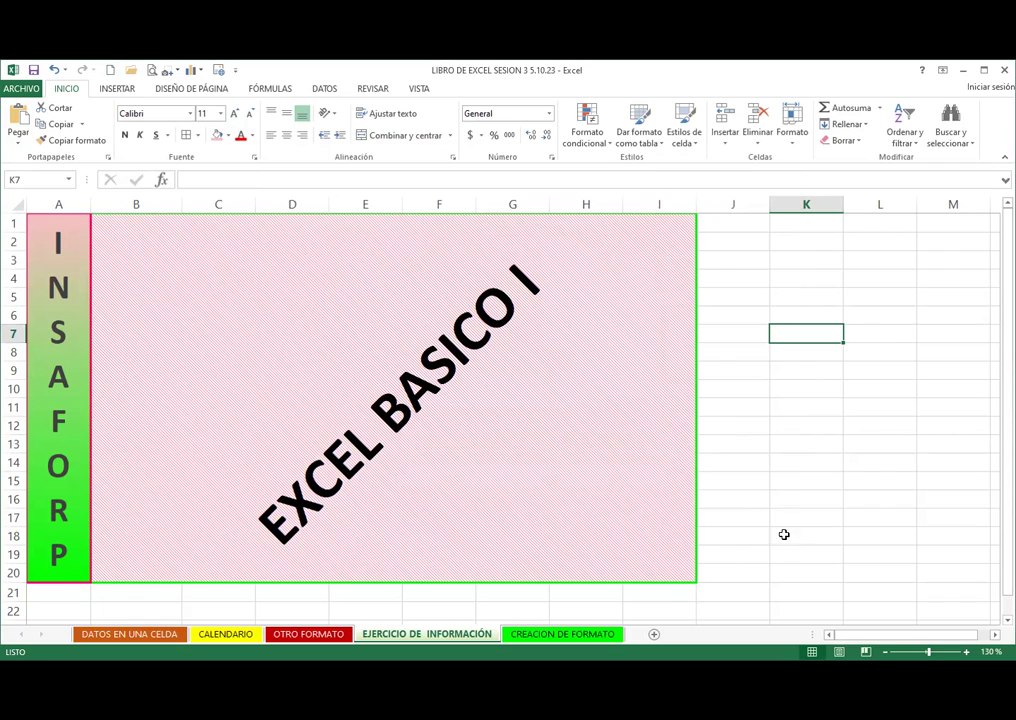
left_click(798, 496)
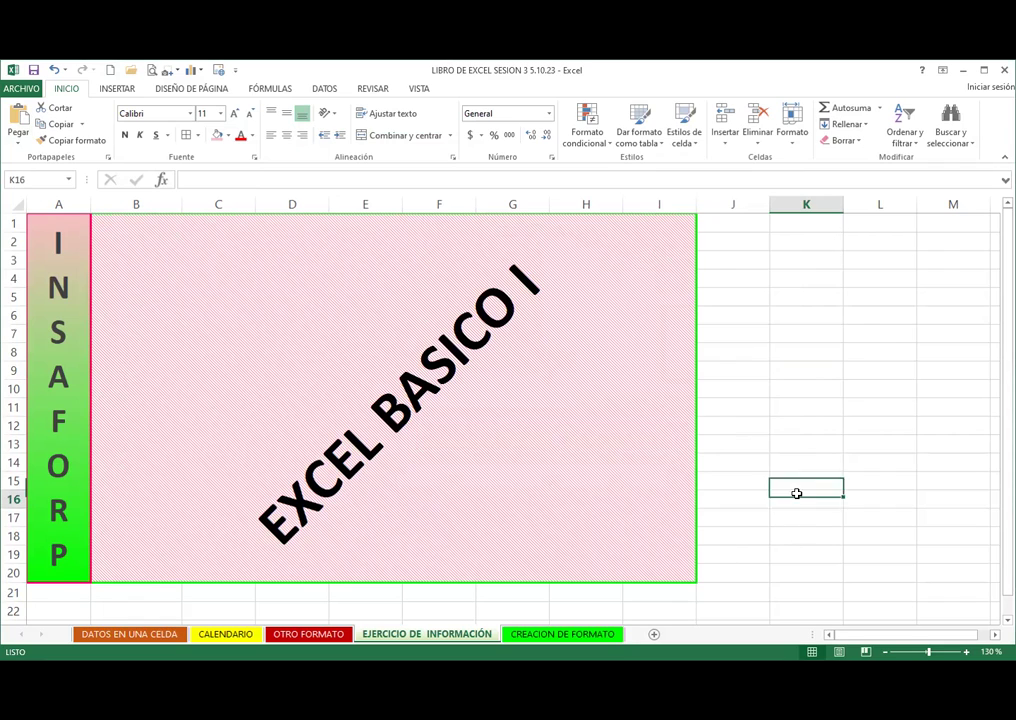
left_click(417, 89)
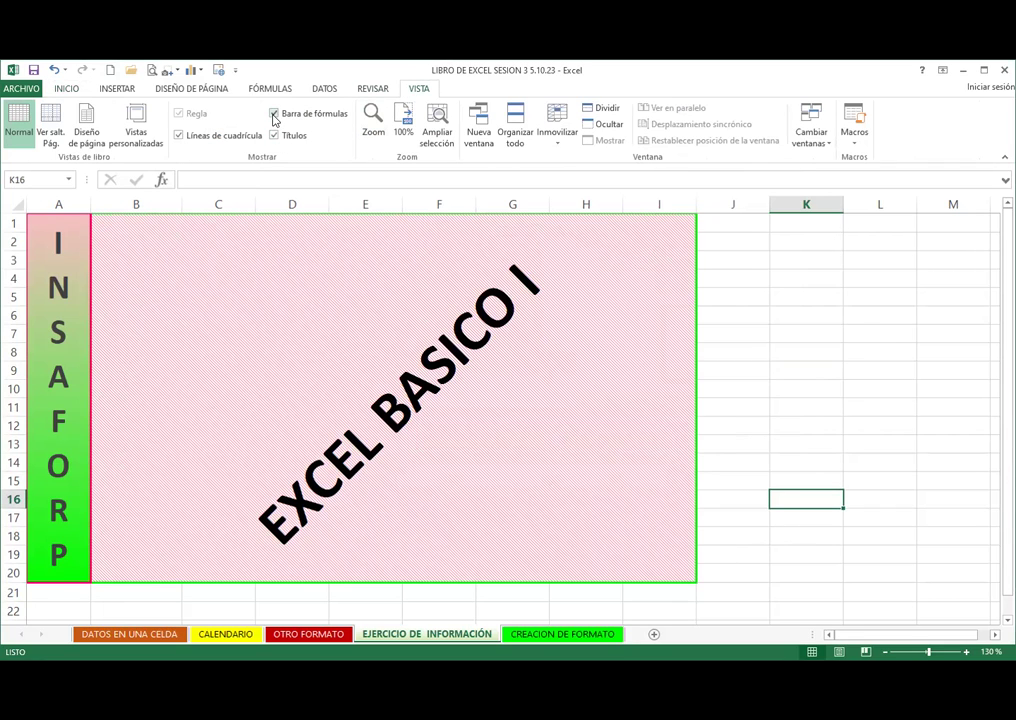
left_click(179, 135)
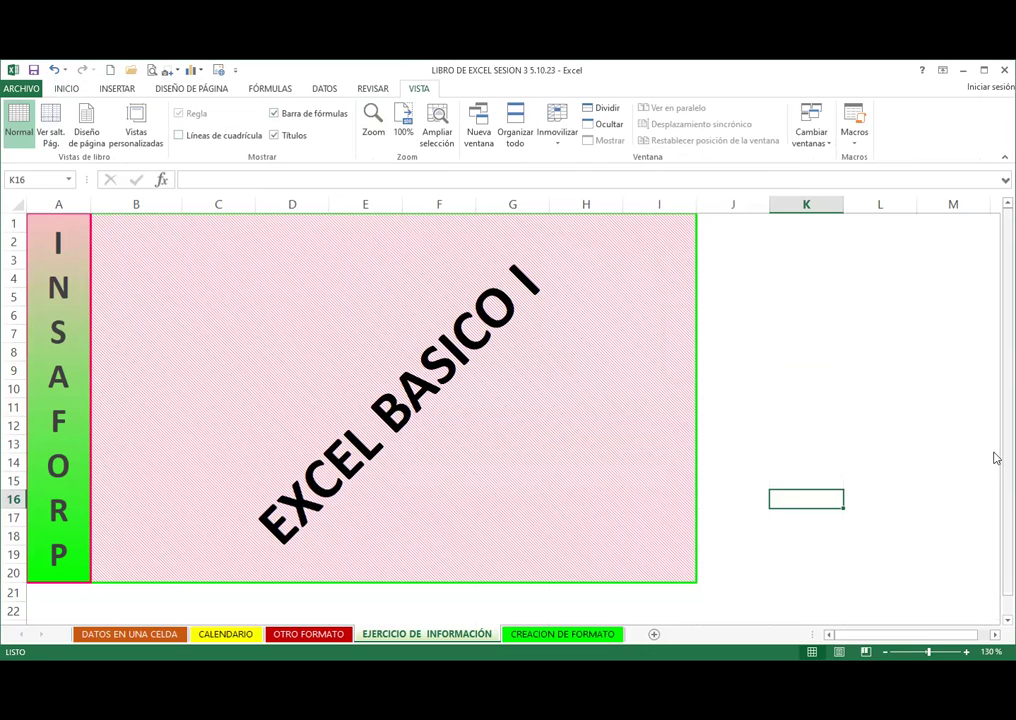
left_click(812, 362)
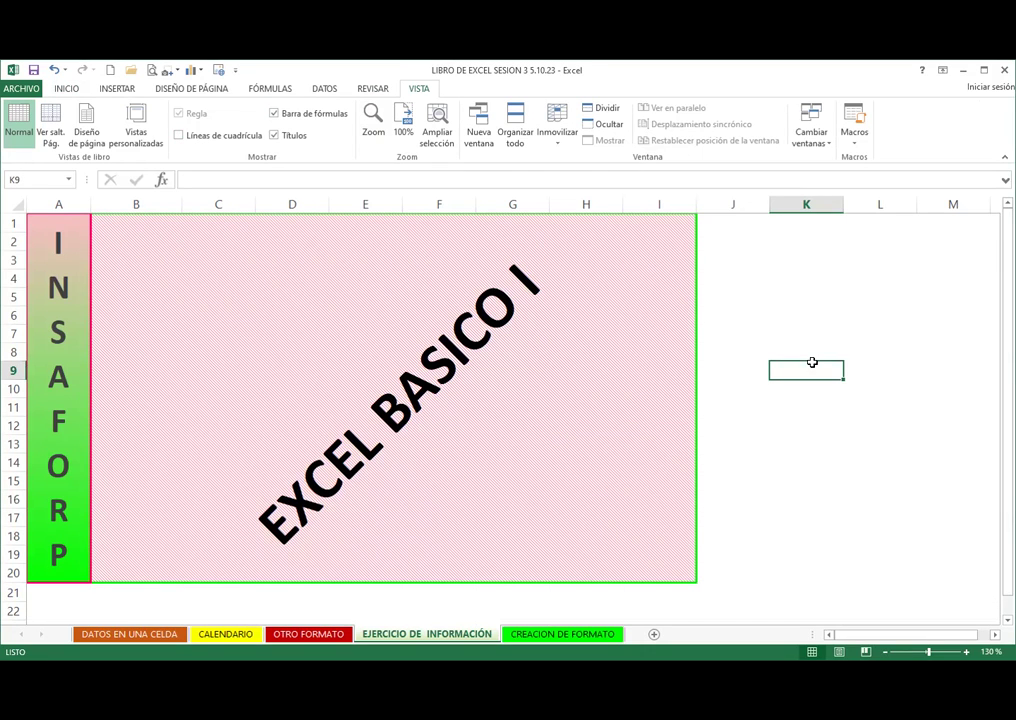
Step: Start a sheet background from a file and browse to the local C: drive
left_click(187, 89)
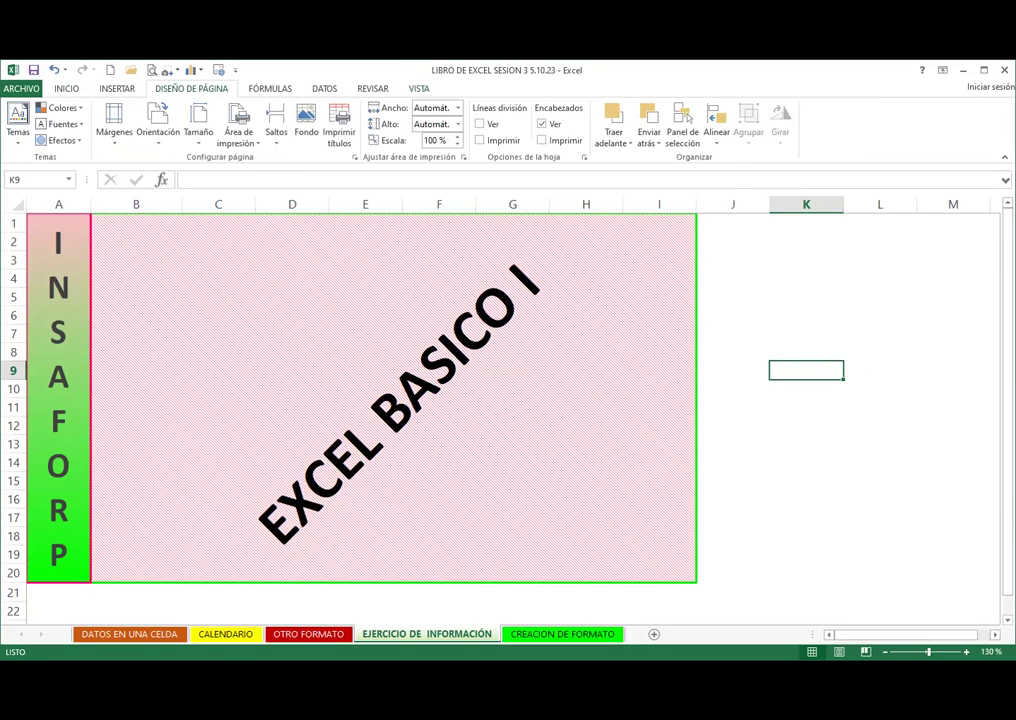
left_click(306, 119)
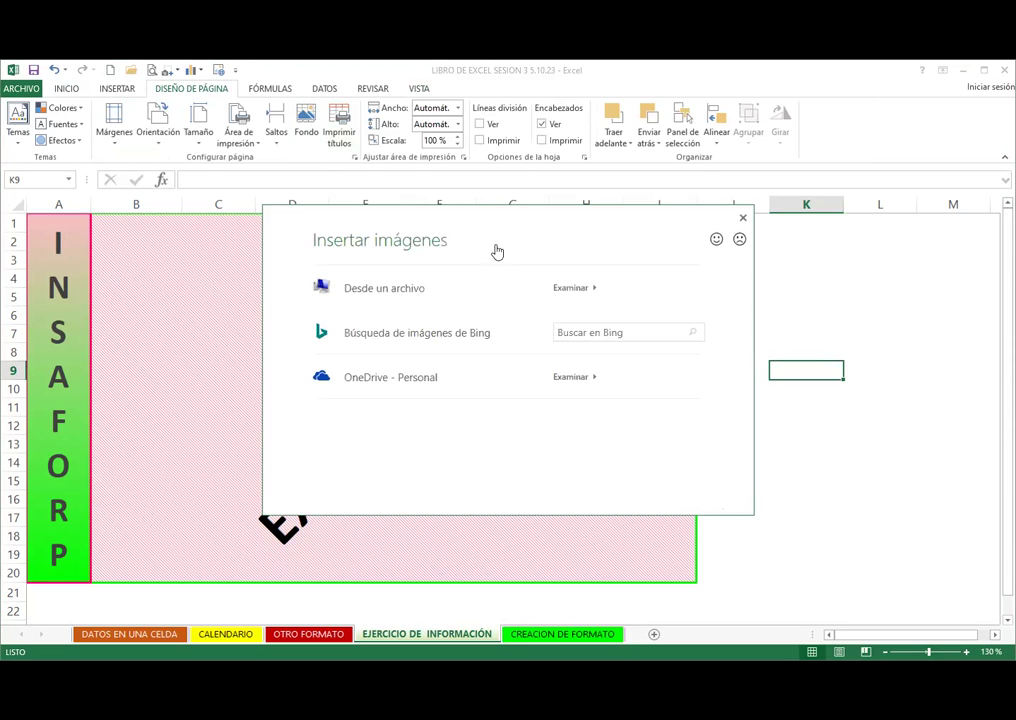
left_click(389, 297)
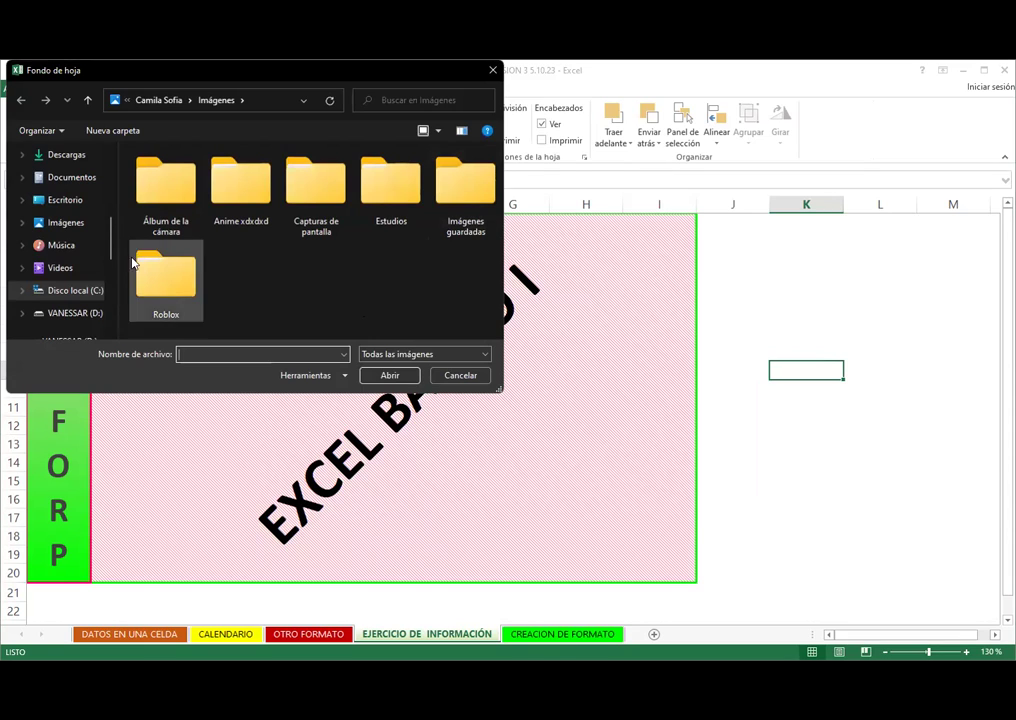
left_click(75, 290)
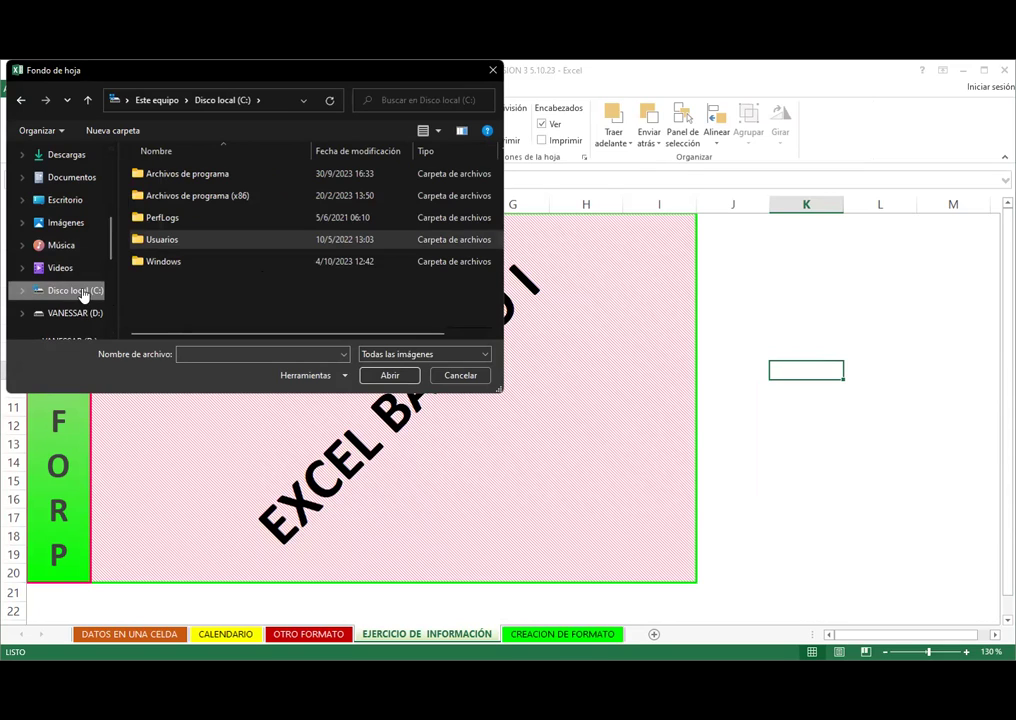
scroll(70, 160, "up", 3)
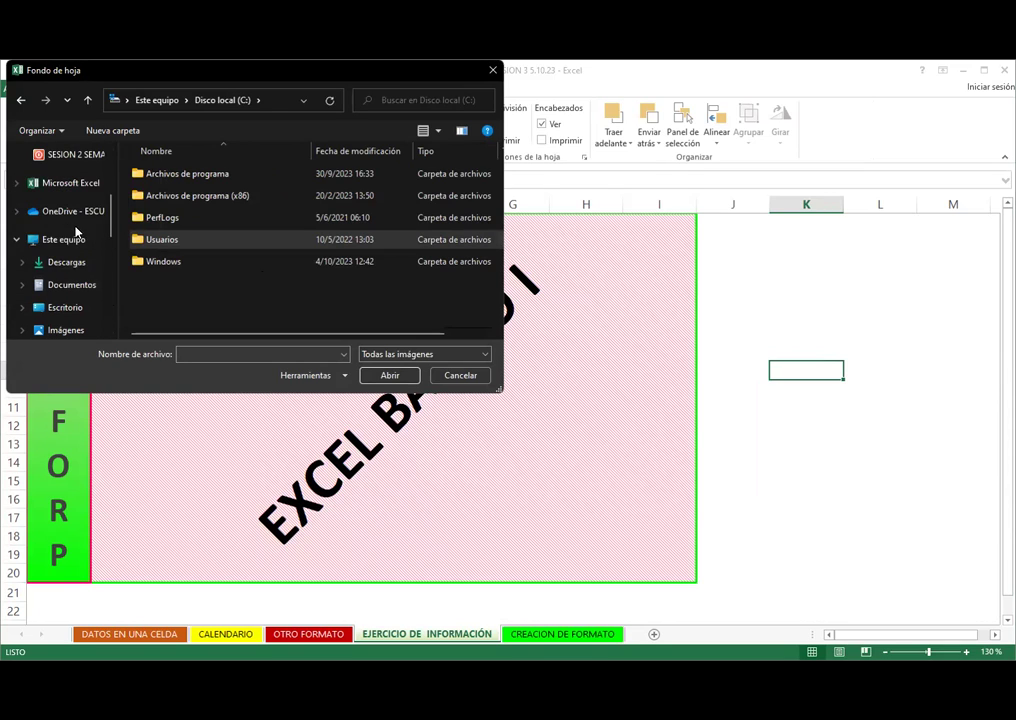
left_click(63, 239)
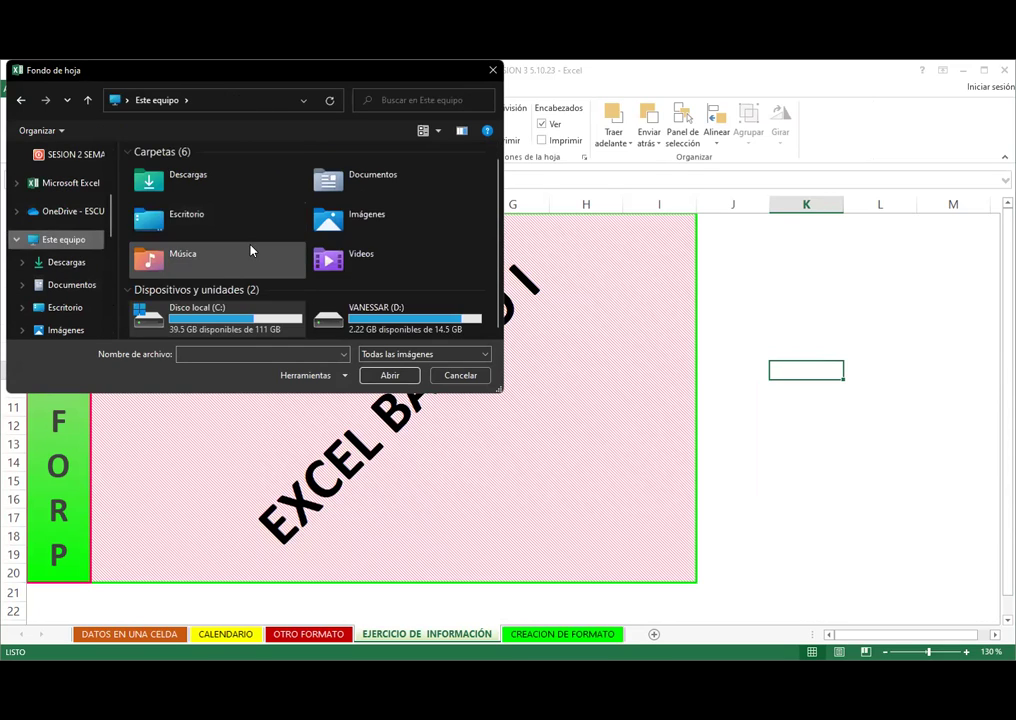
double_click(213, 311)
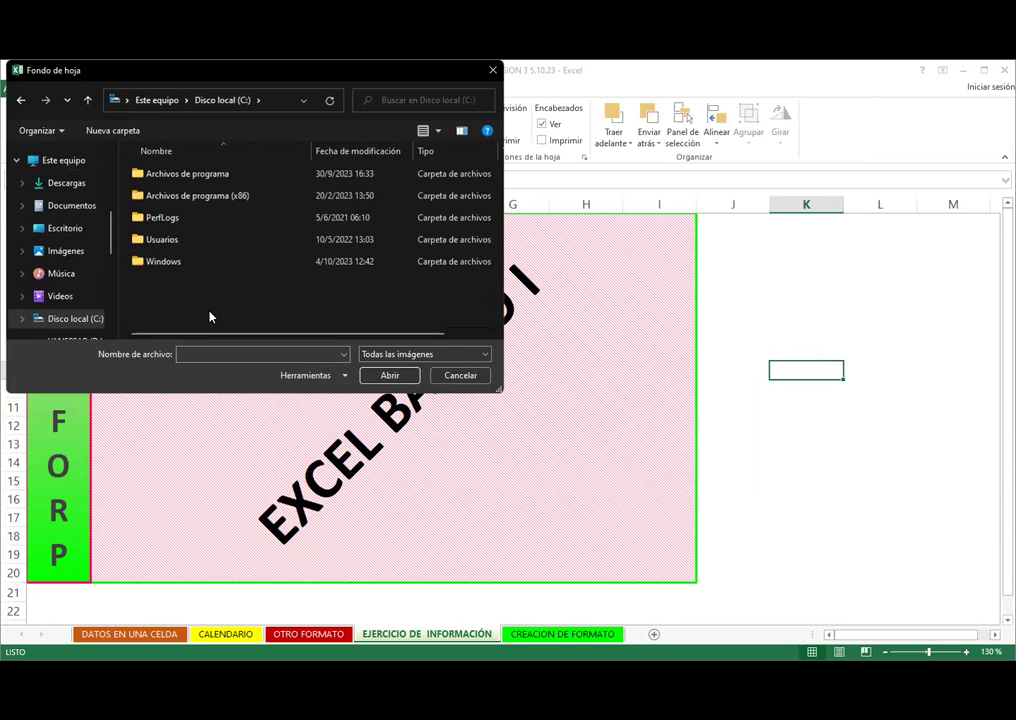
Step: Navigate to Archivos de programa (x86) > Microsoft Office > CLIPART > PUB60COR
double_click(199, 174)
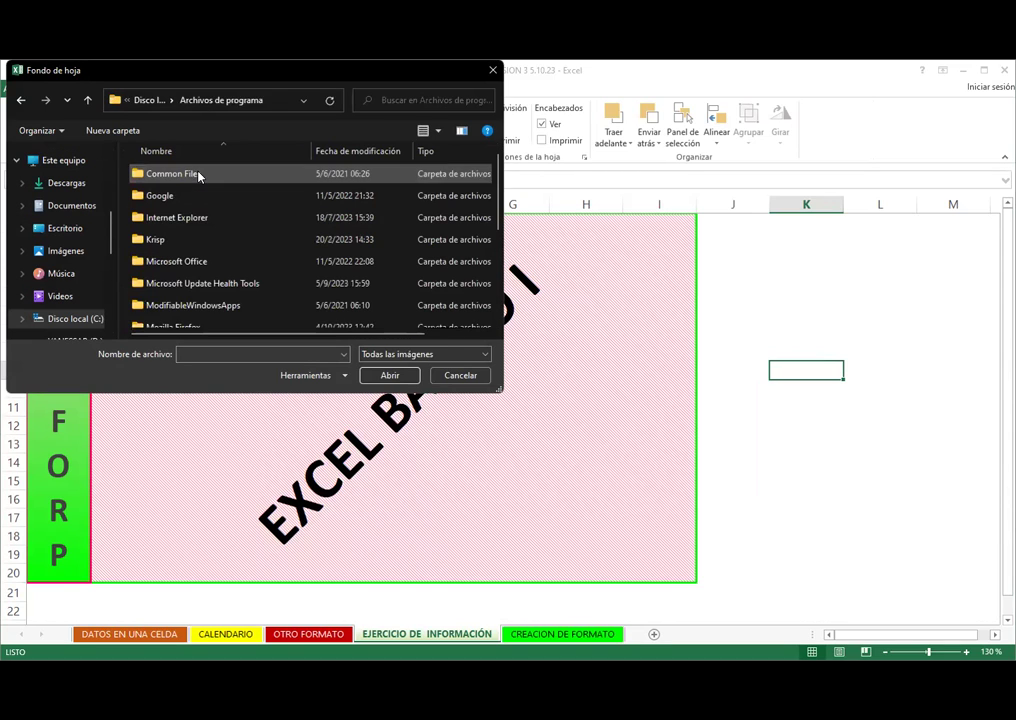
double_click(191, 261)
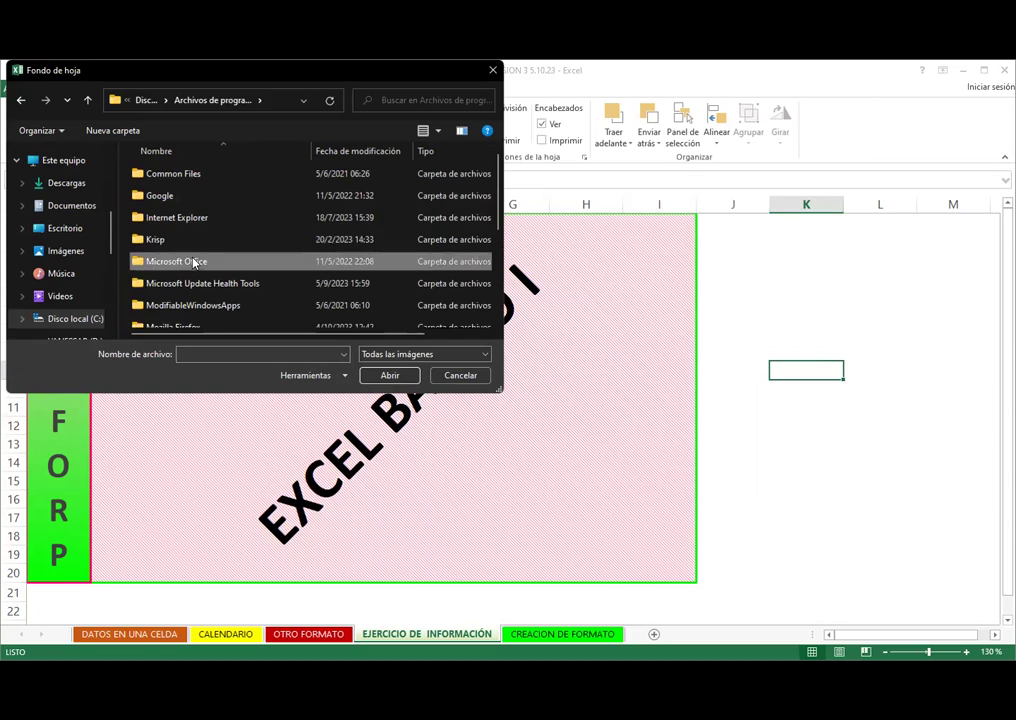
double_click(156, 176)
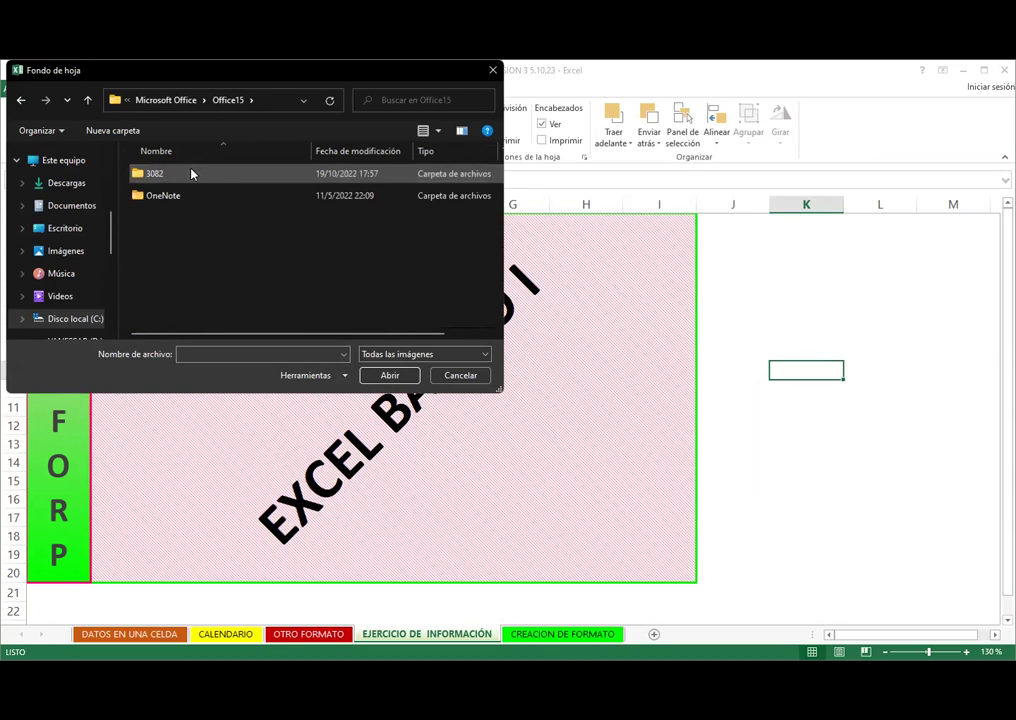
left_click(20, 100)
left_click(19, 101)
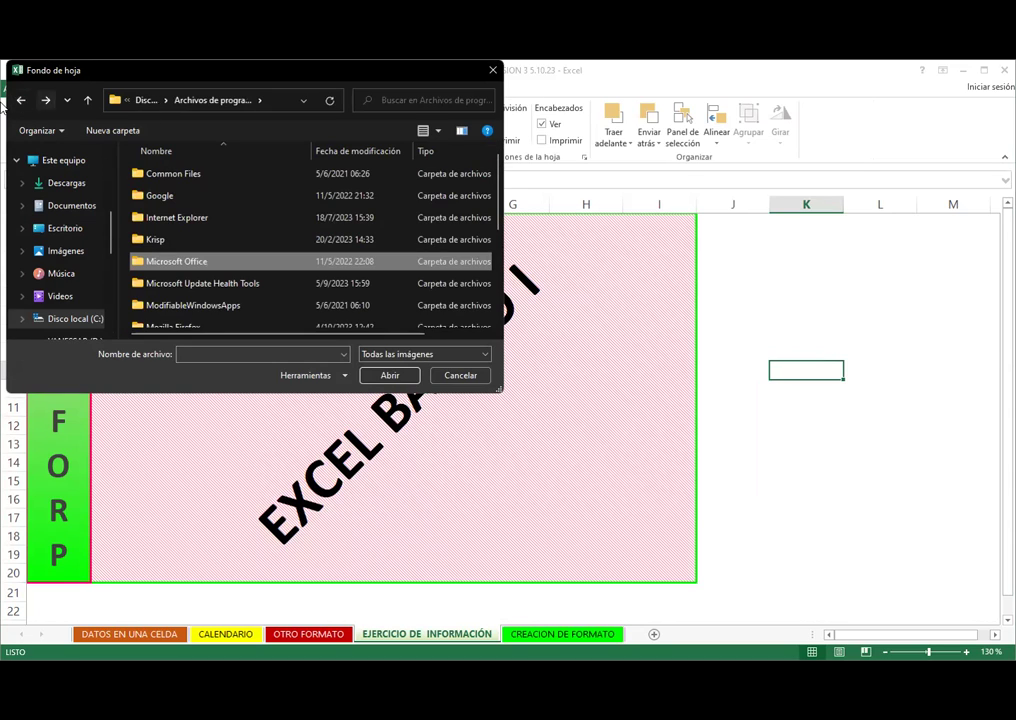
left_click(19, 101)
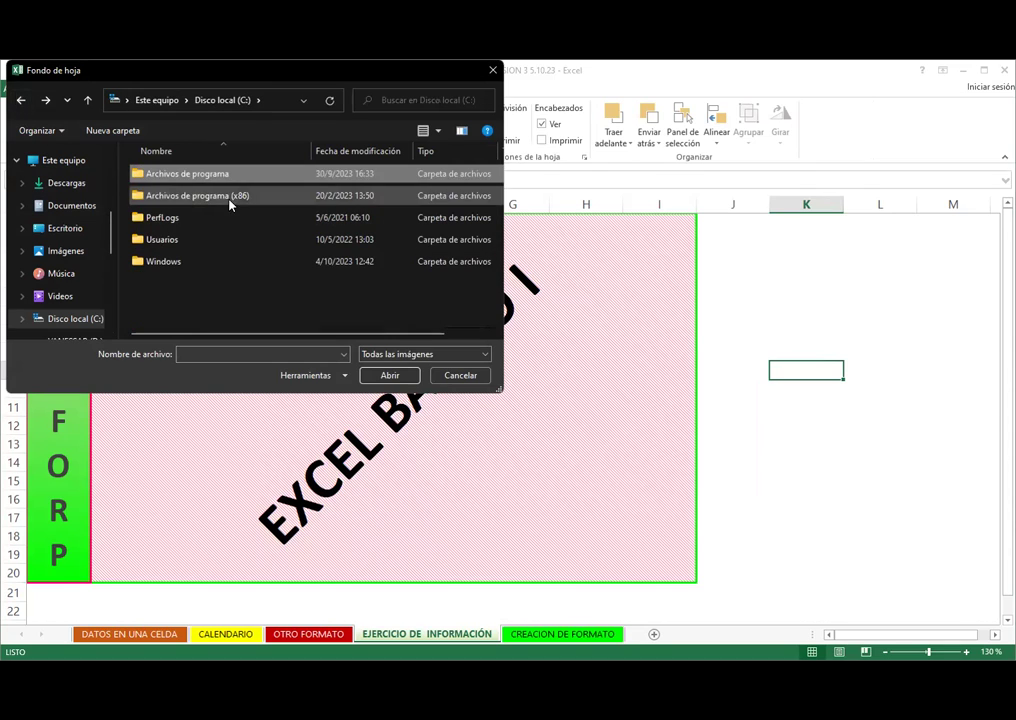
double_click(211, 196)
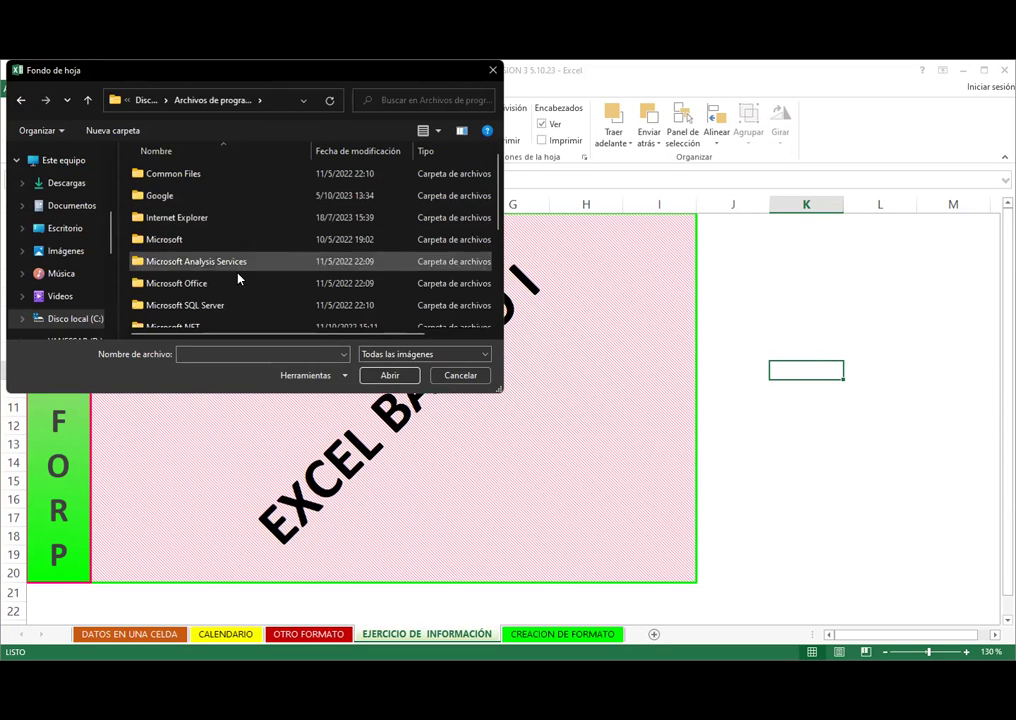
double_click(209, 284)
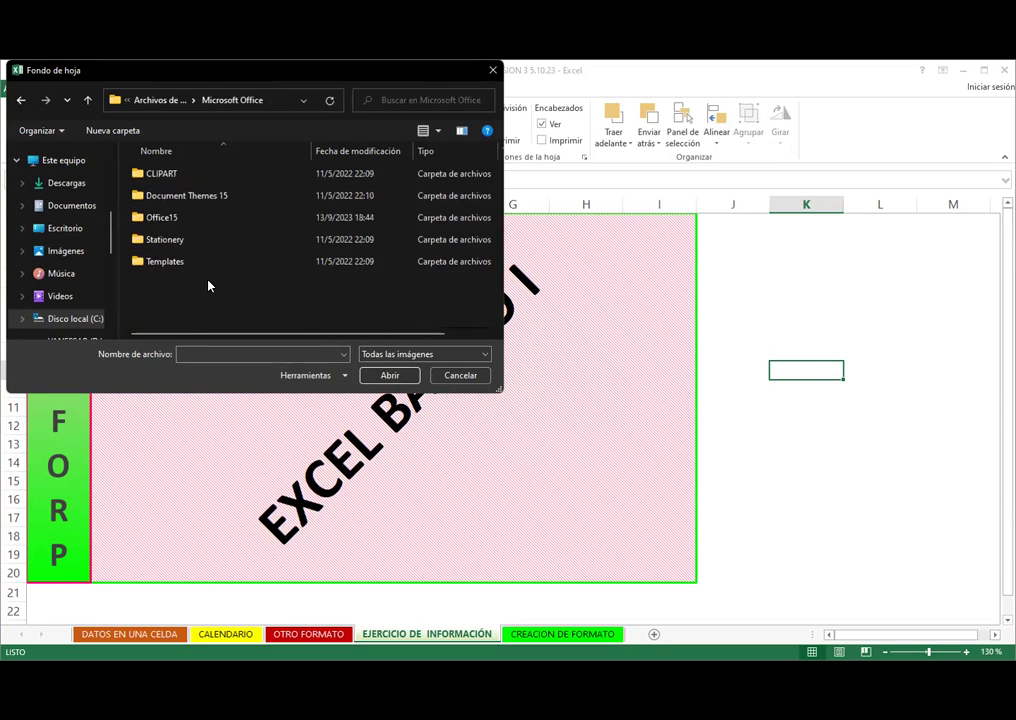
double_click(161, 175)
double_click(184, 176)
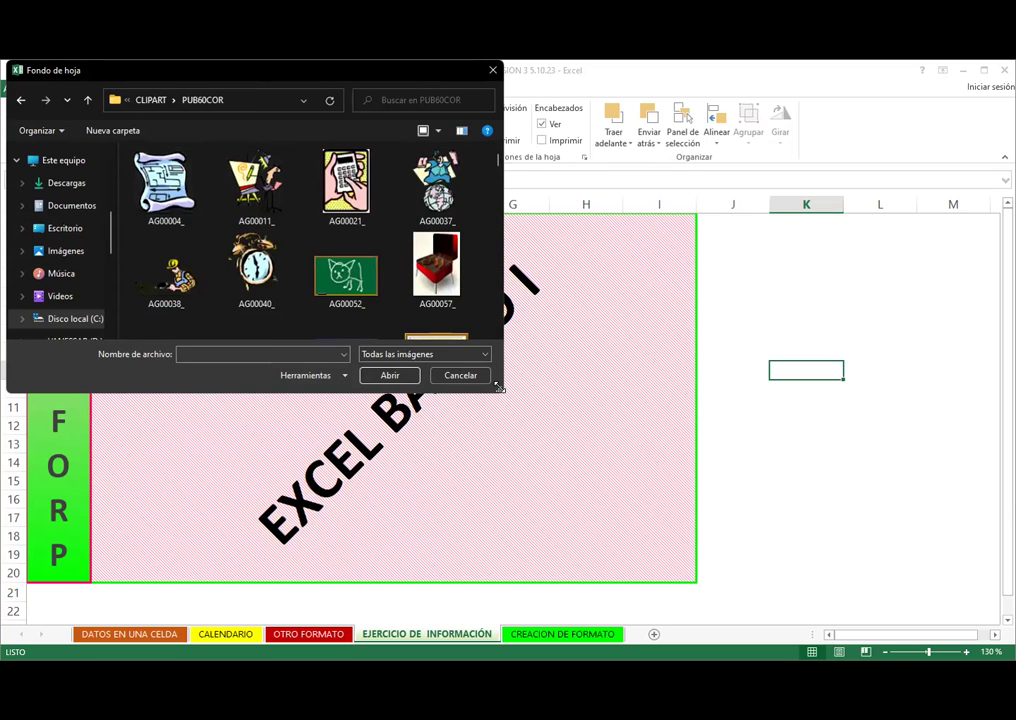
Step: Enlarge the picture browser, scroll the thumbnails and select the jack-o'-lantern J0309567
left_click_drag(497, 386, 782, 546)
scroll(555, 355, "down", 15)
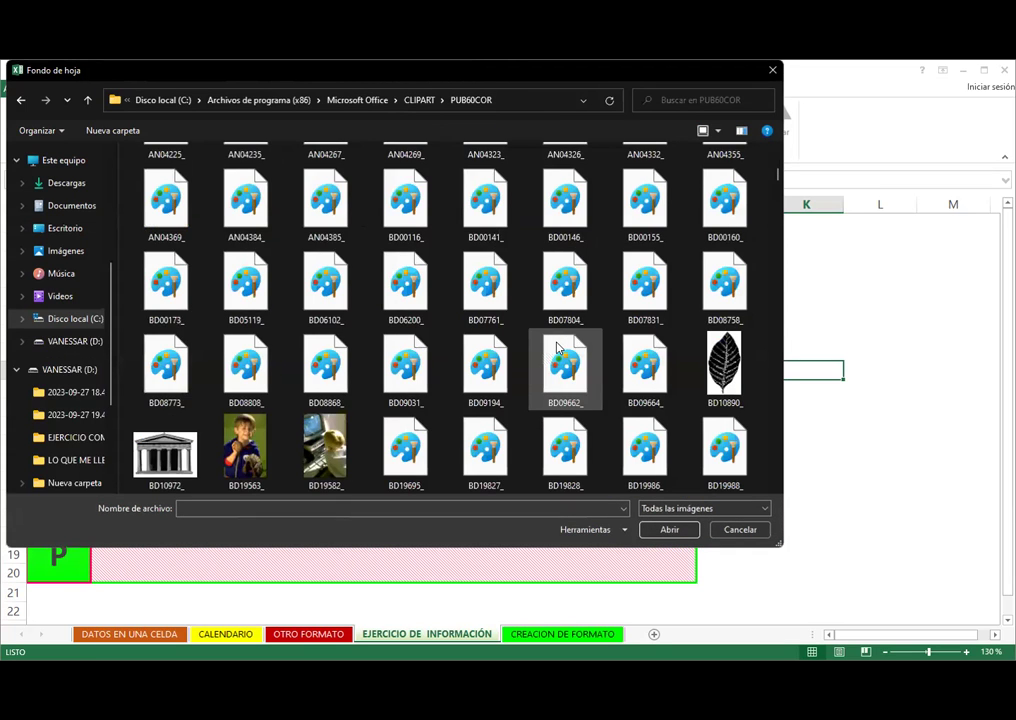
scroll(556, 356, "down", 20)
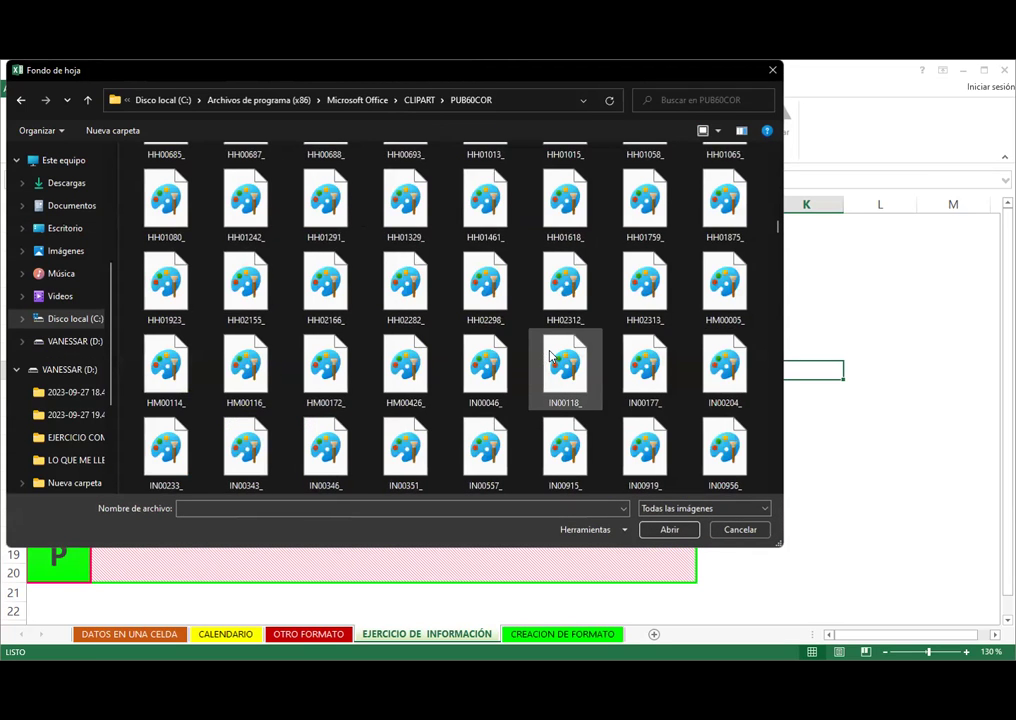
scroll(500, 330, "up", 5)
scroll(490, 355, "down", 2)
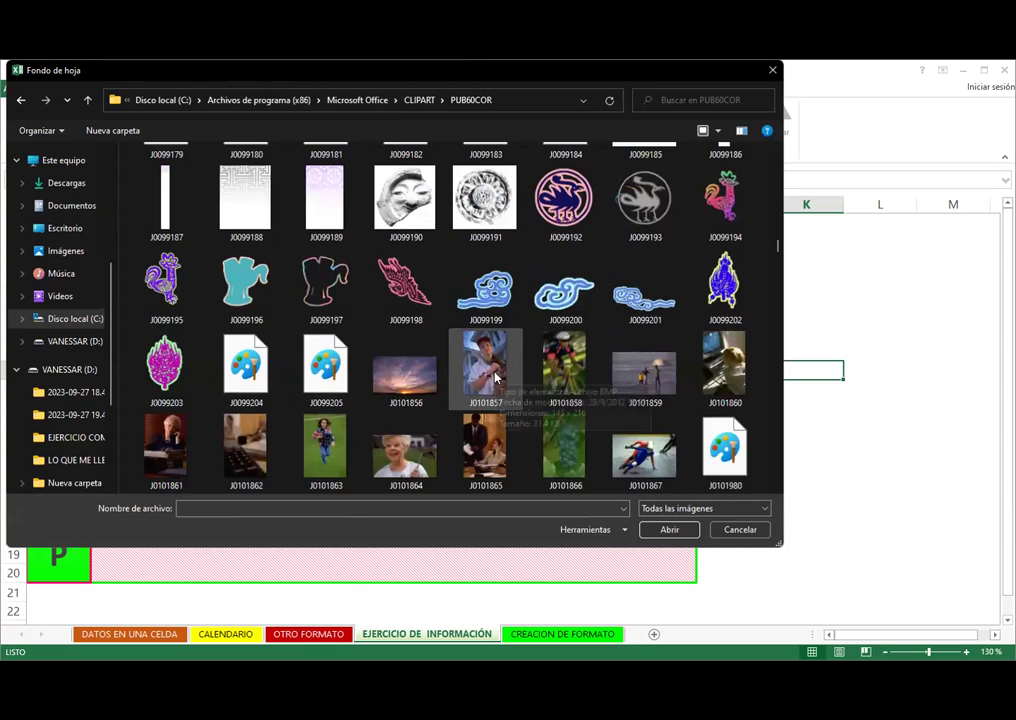
scroll(485, 350, "down", 3)
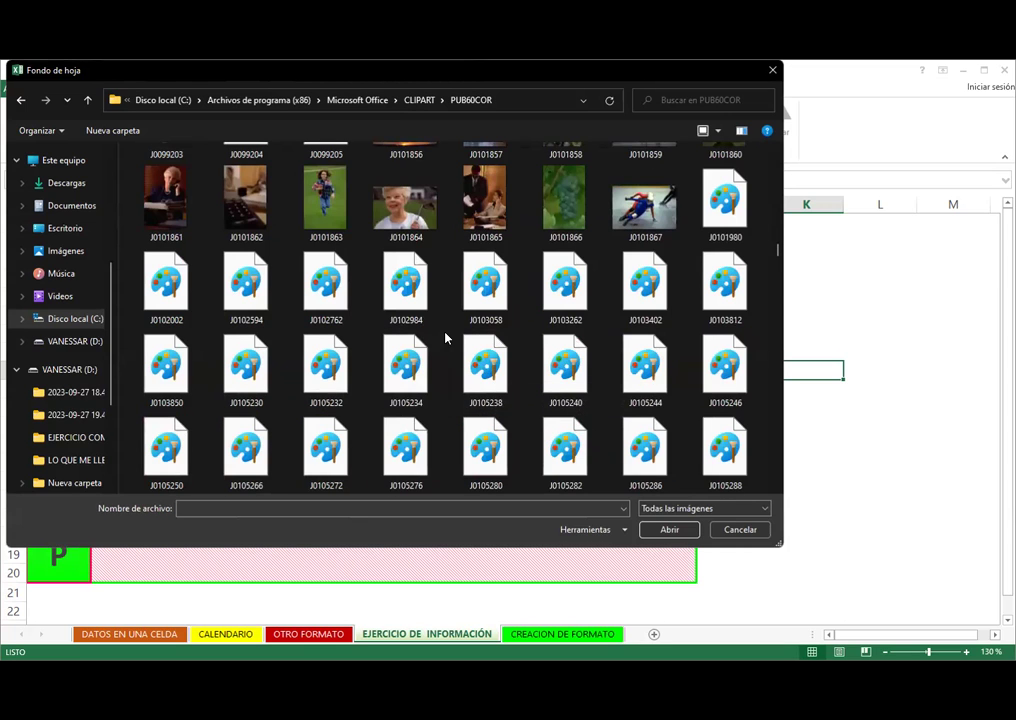
scroll(465, 340, "down", 3)
scroll(460, 336, "down", 5)
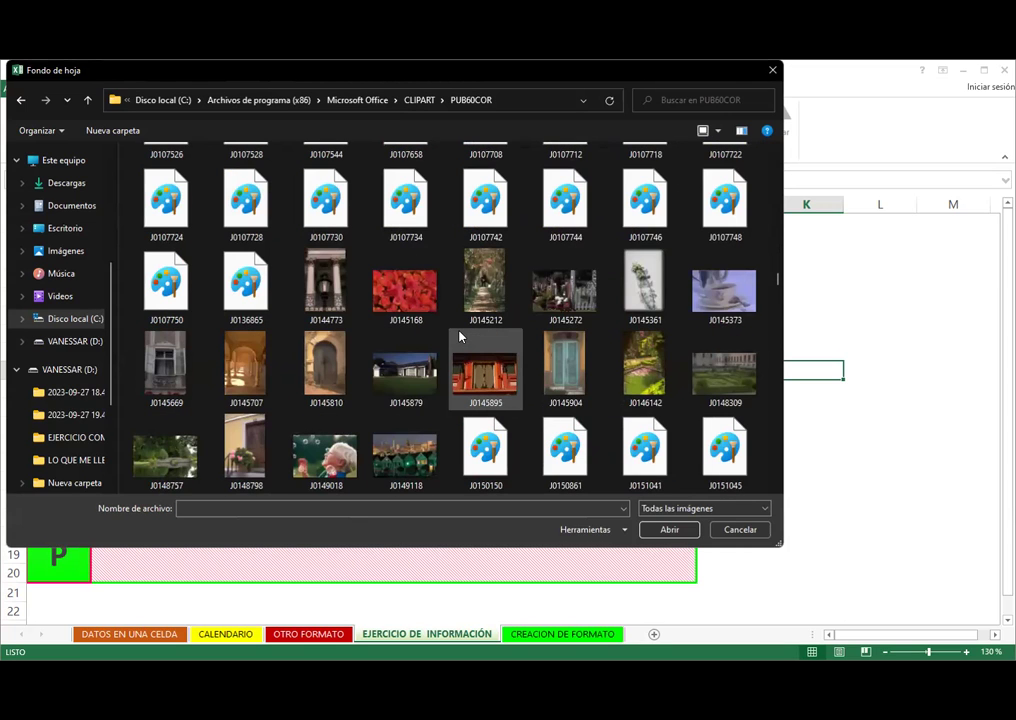
scroll(460, 336, "down", 5)
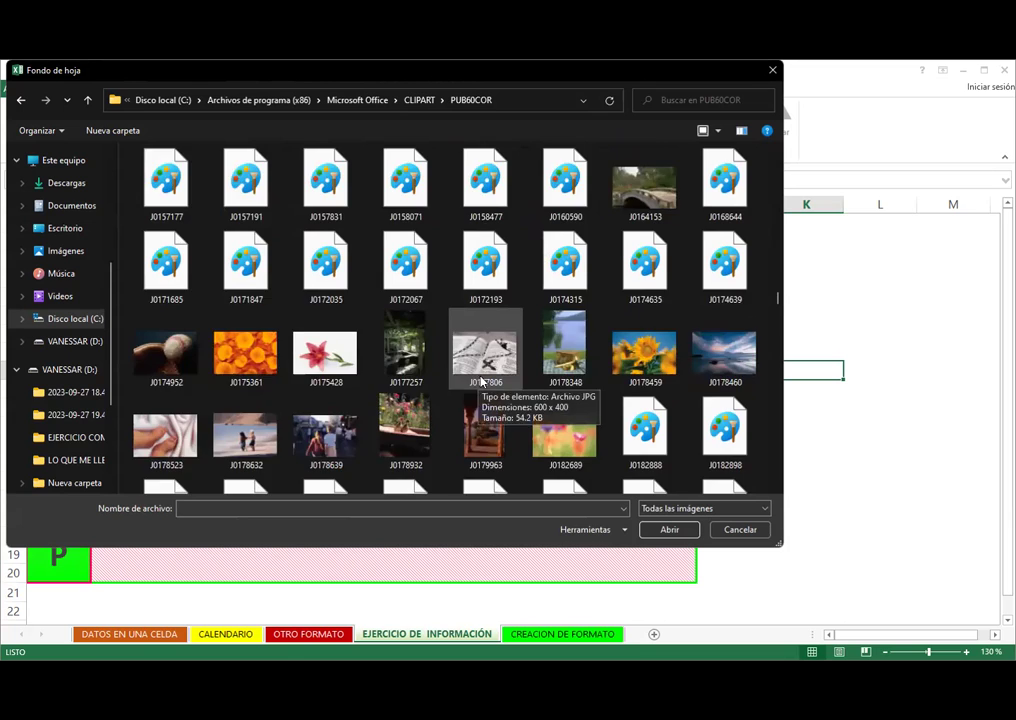
scroll(482, 378, "down", 10)
scroll(486, 373, "down", 10)
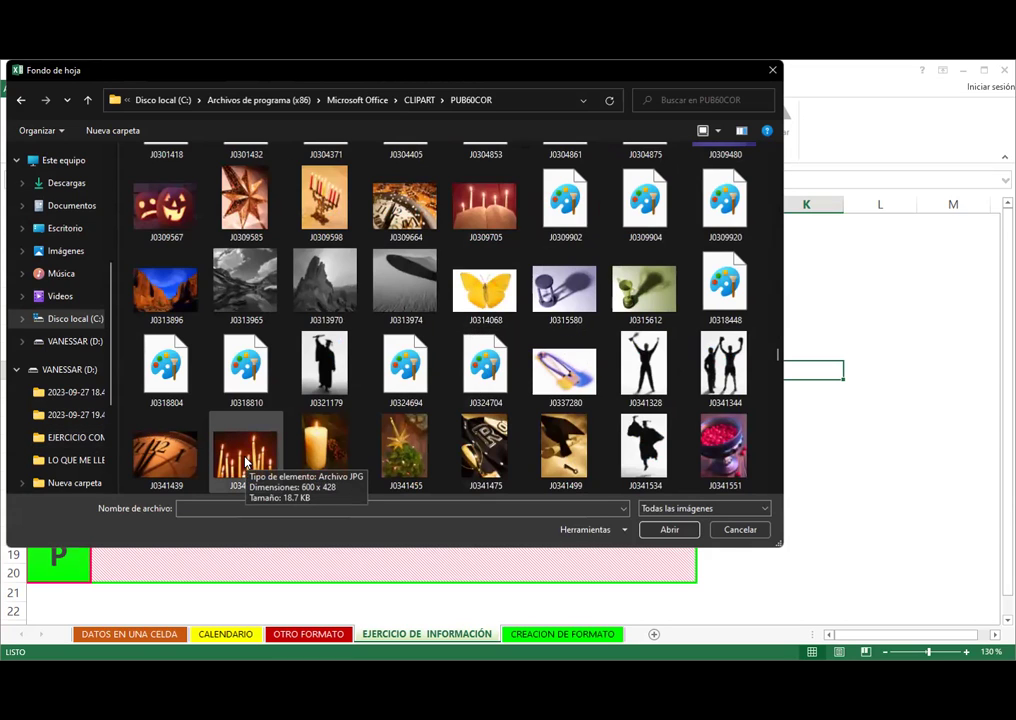
left_click(158, 216)
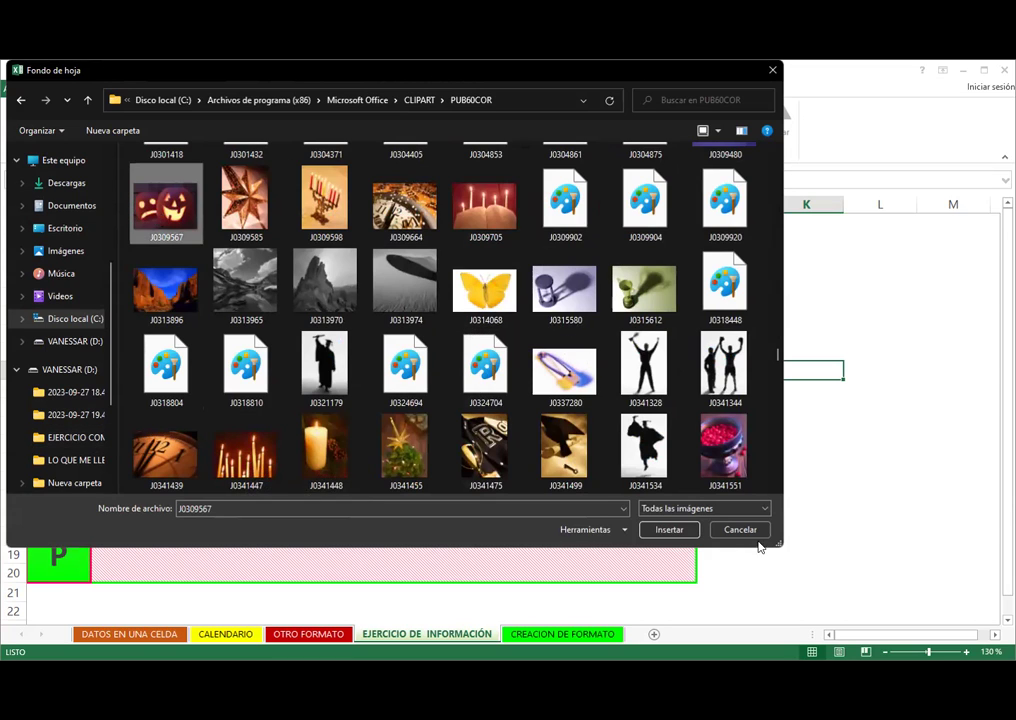
Step: Insert the J0309567 pumpkin background, review it, then delete the background
left_click(669, 530)
scroll(830, 460, "down", 1)
scroll(841, 468, "down", 5)
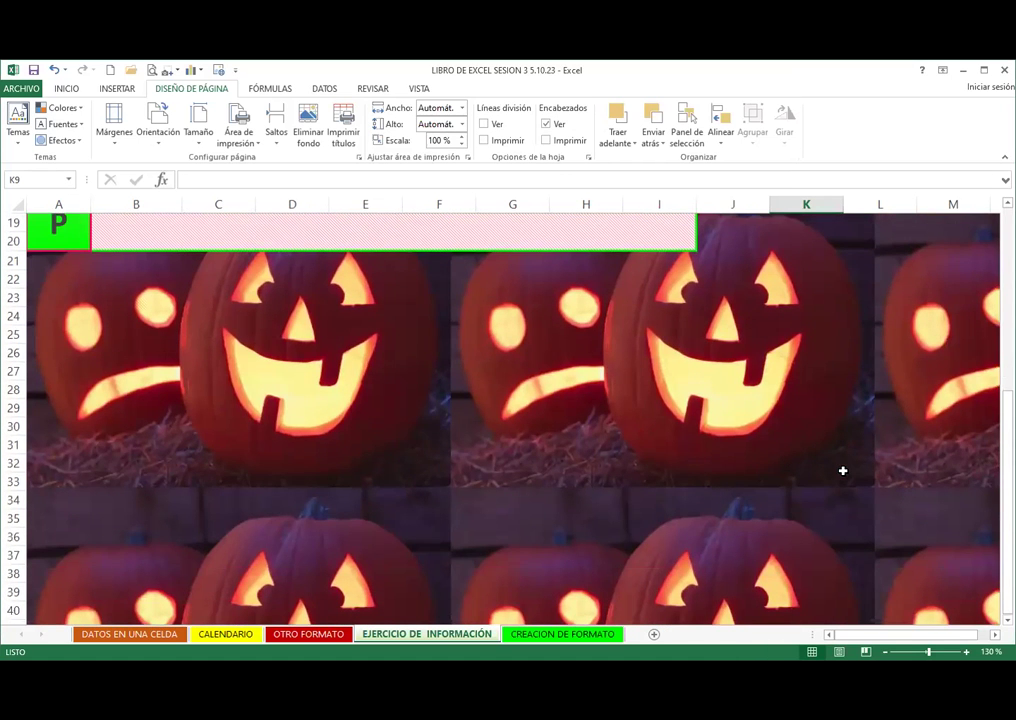
scroll(835, 460, "up", 6)
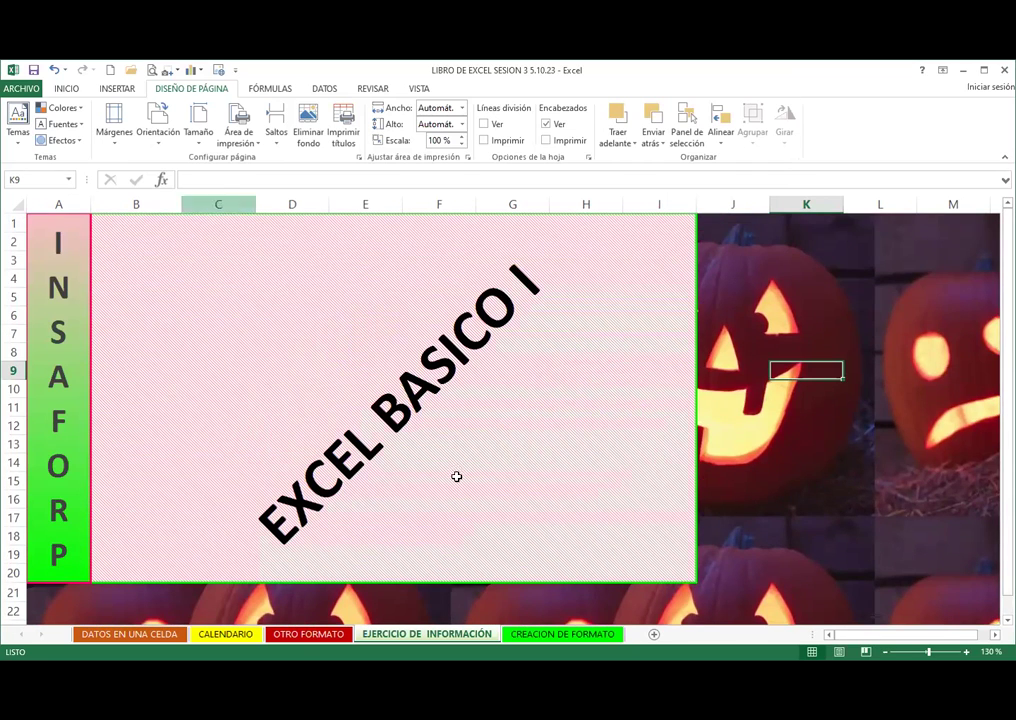
left_click(313, 122)
Step: Insert the candles picture J0341447 from a file as the sheet background
left_click(309, 124)
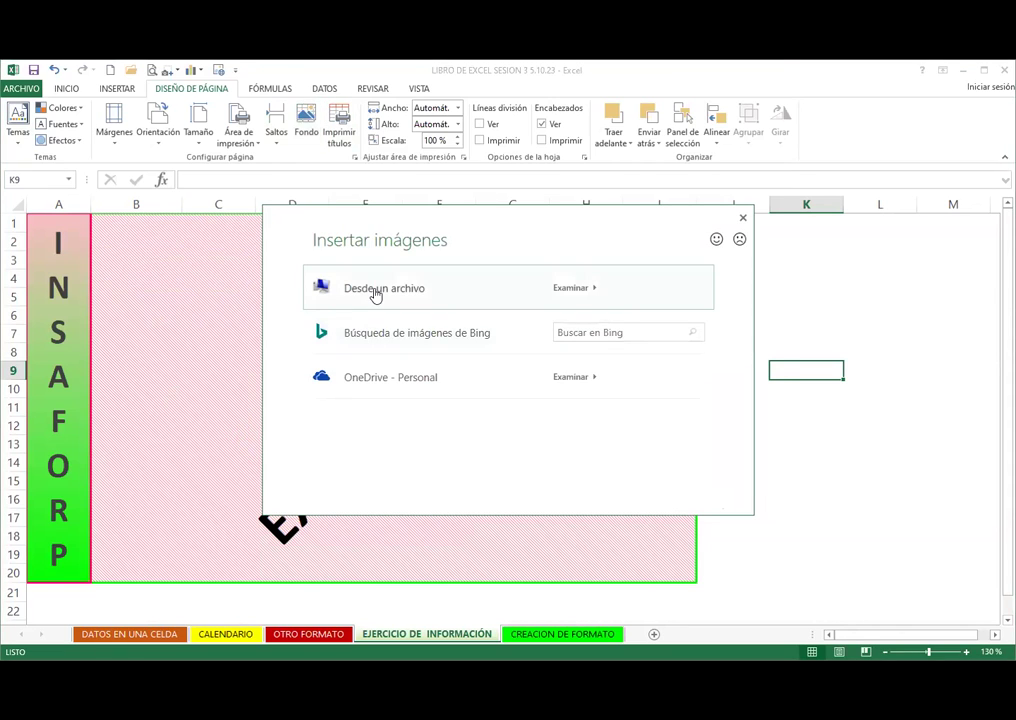
left_click(376, 292)
scroll(600, 370, "down", 10)
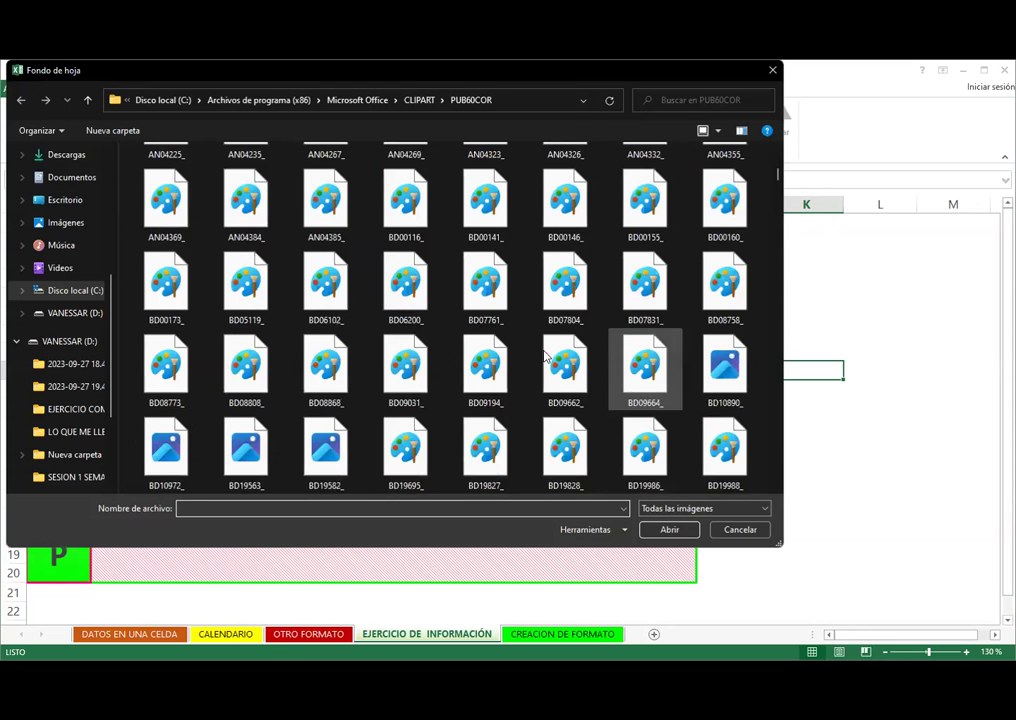
scroll(483, 381, "down", 10)
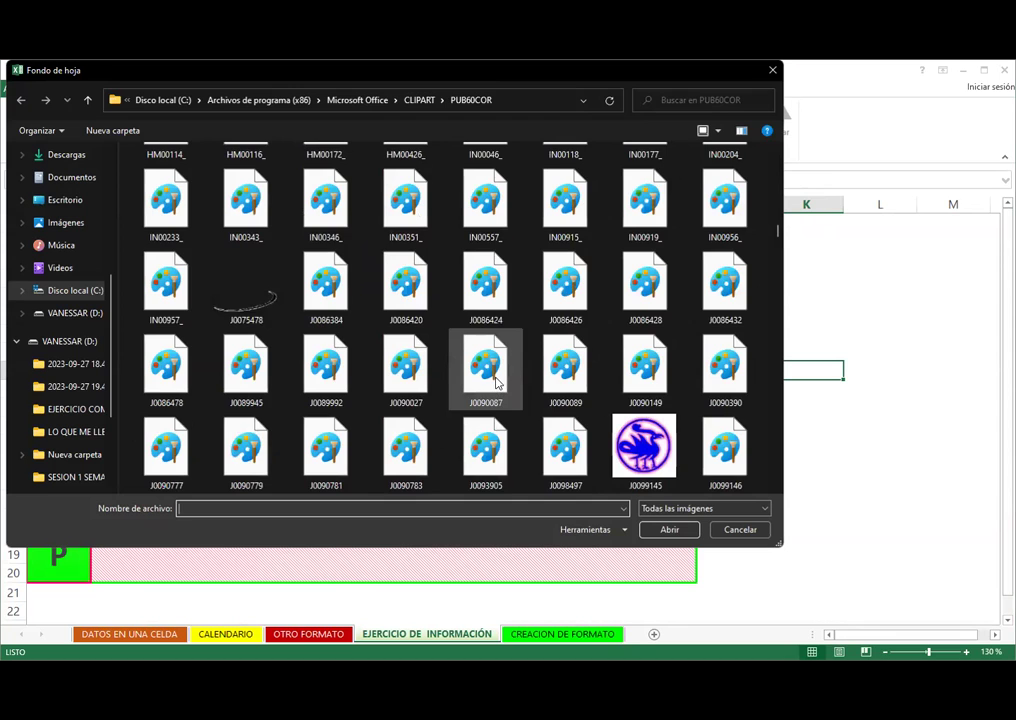
scroll(497, 383, "down", 5)
scroll(497, 383, "down", 15)
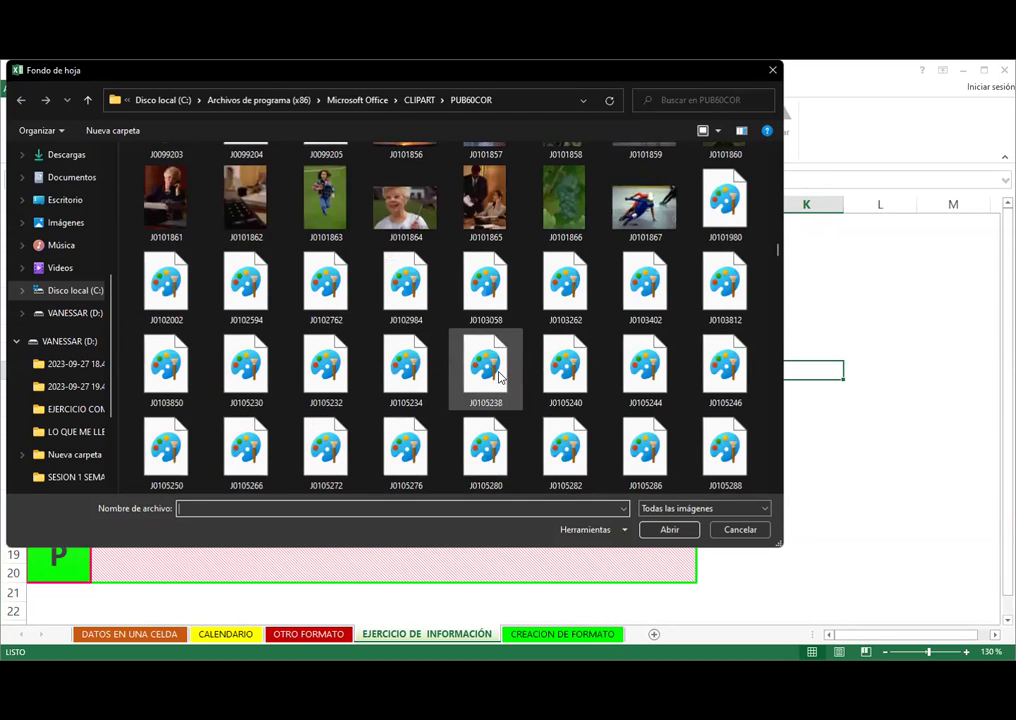
scroll(499, 379, "down", 5)
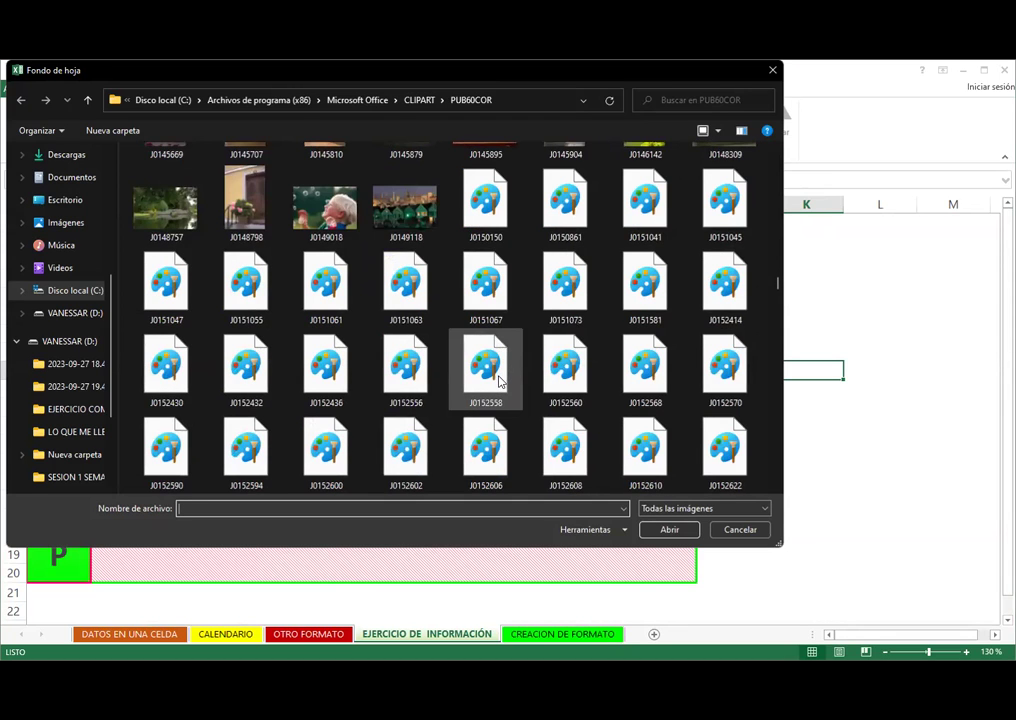
scroll(499, 379, "down", 5)
scroll(499, 381, "down", 10)
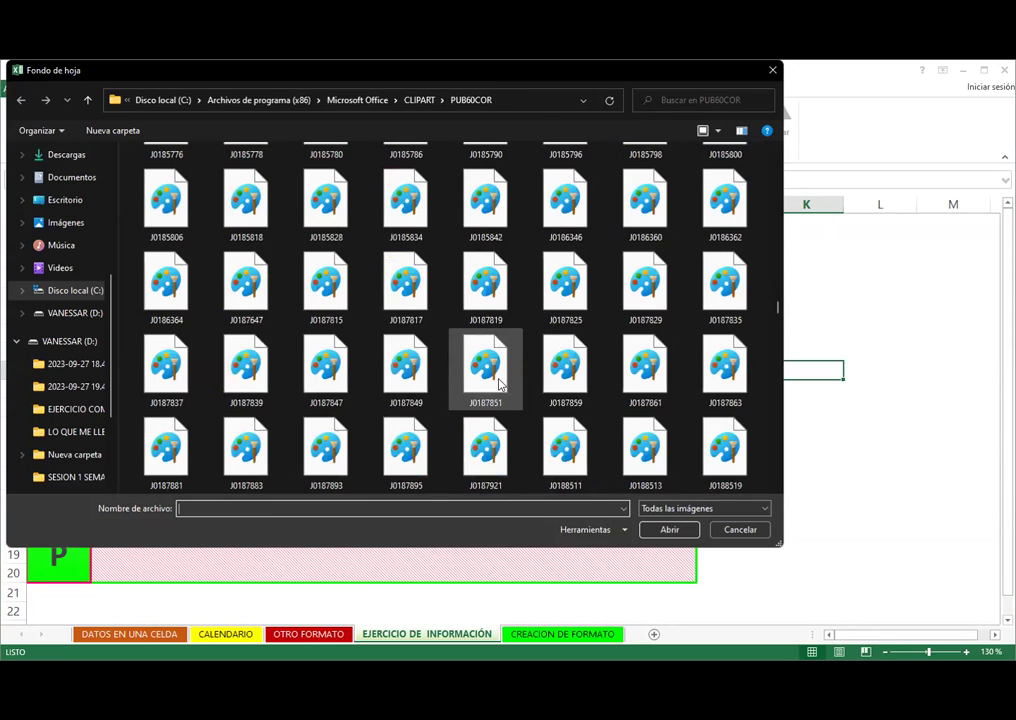
scroll(499, 383, "down", 5)
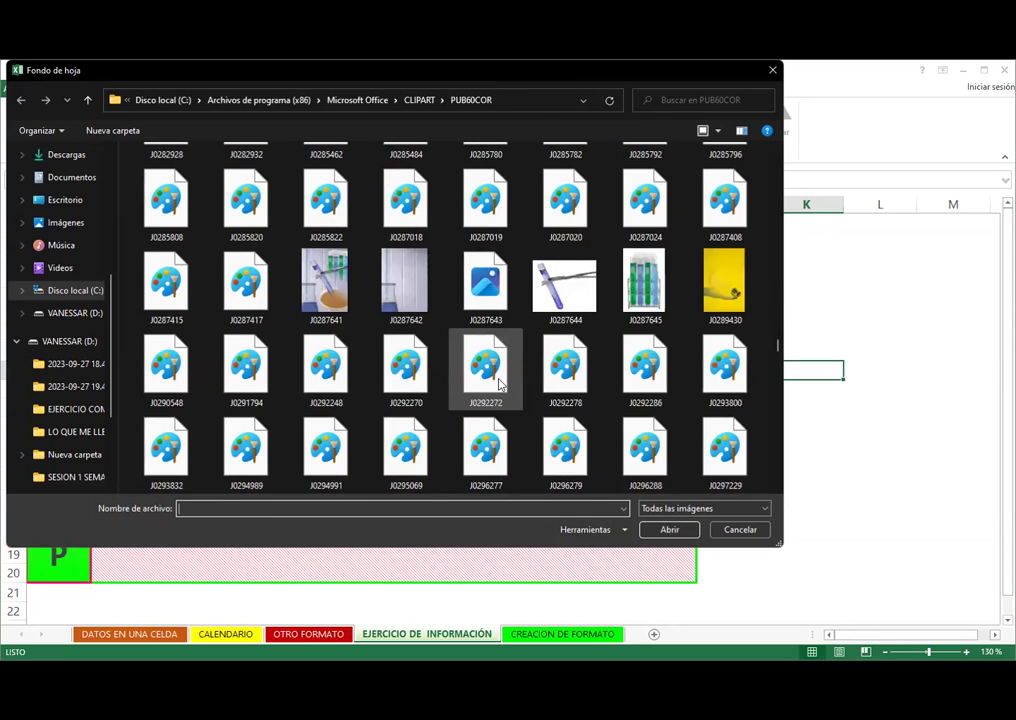
scroll(499, 383, "down", 10)
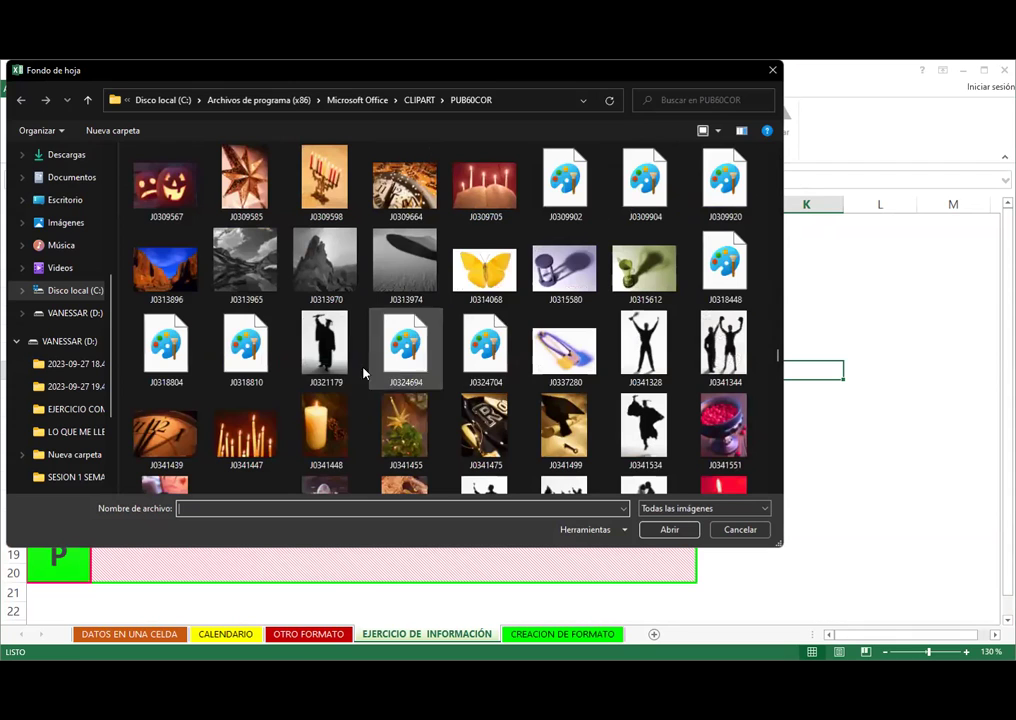
left_click(246, 432)
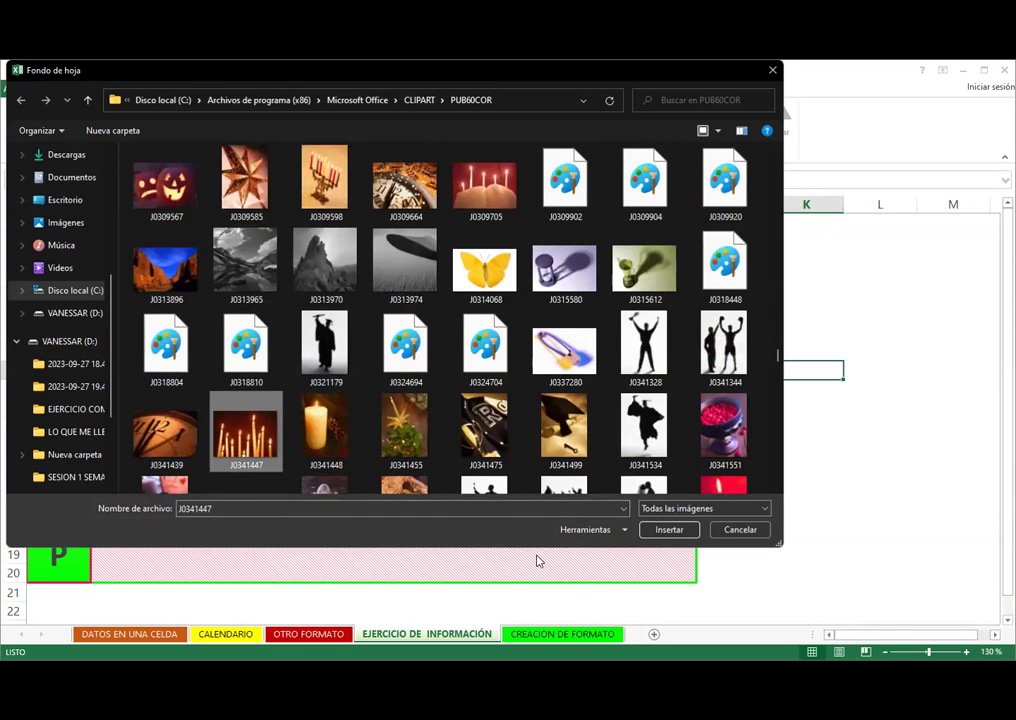
left_click(677, 531)
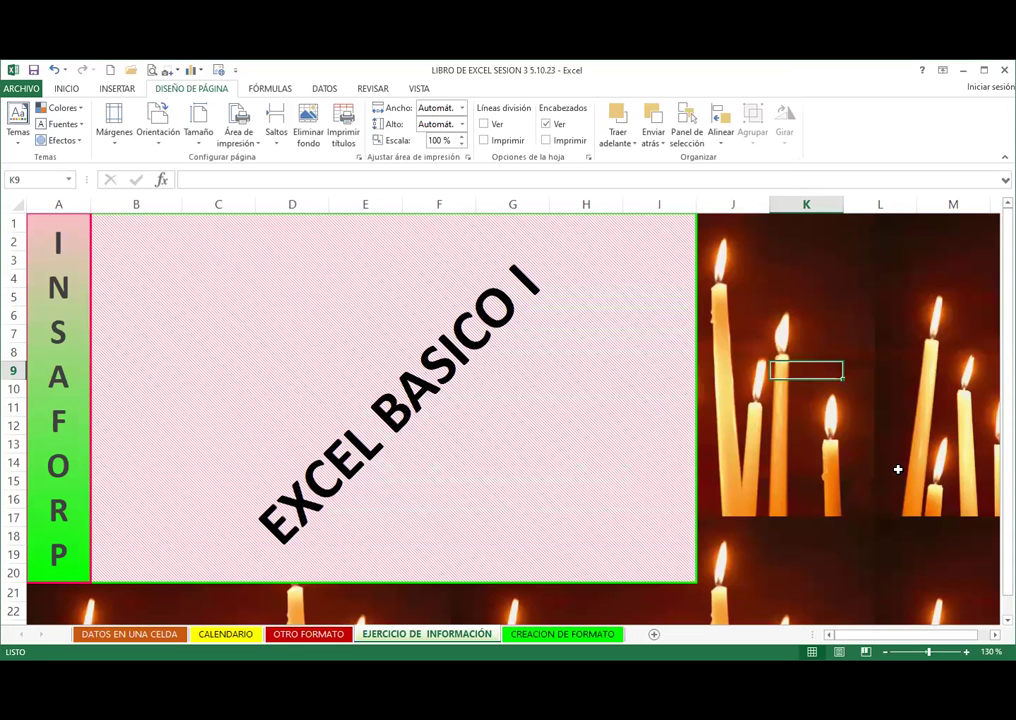
Step: Scroll the sheet and select the EXCEL BASICO I banner and nearby empty cells
scroll(864, 458, "down", 3)
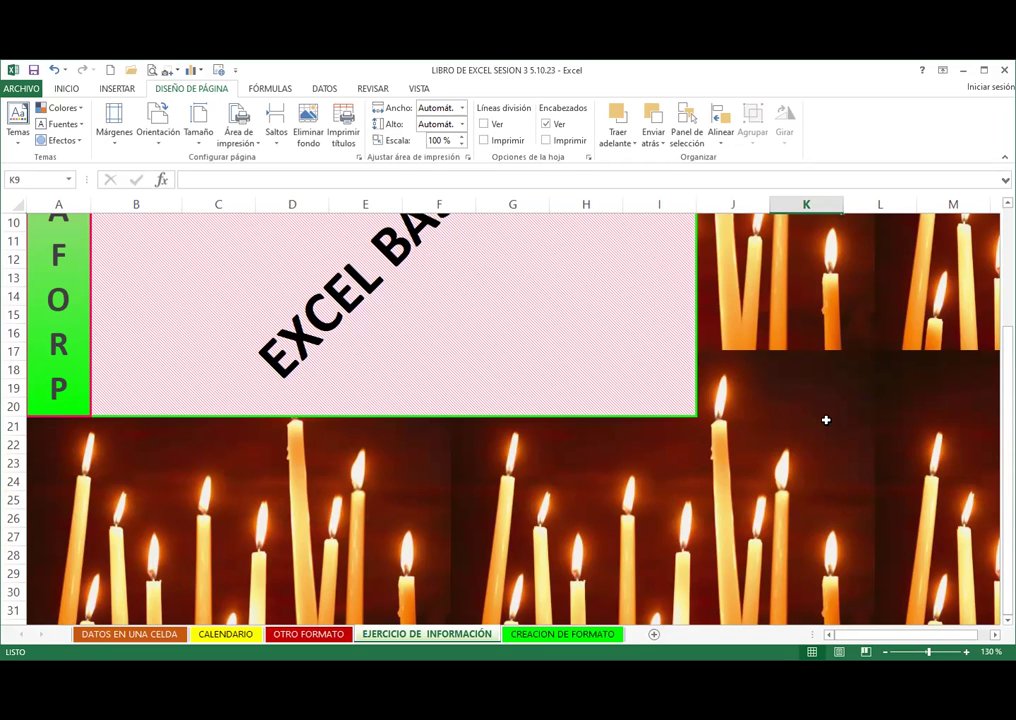
scroll(793, 425, "down", 4)
scroll(798, 463, "up", 7)
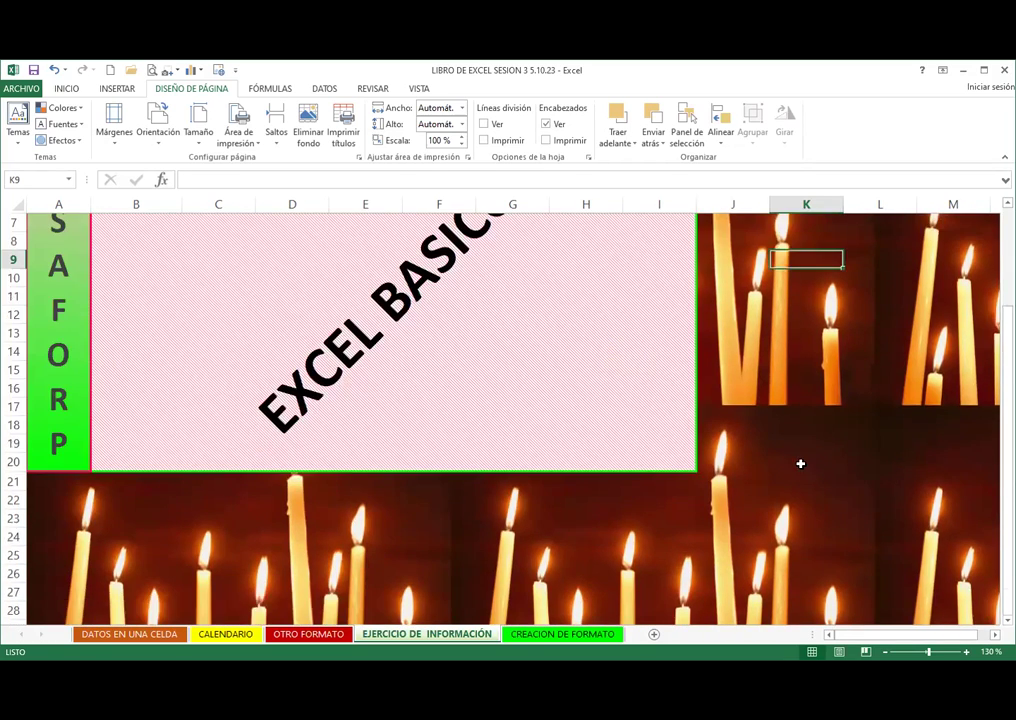
left_click(757, 402)
left_click(548, 411)
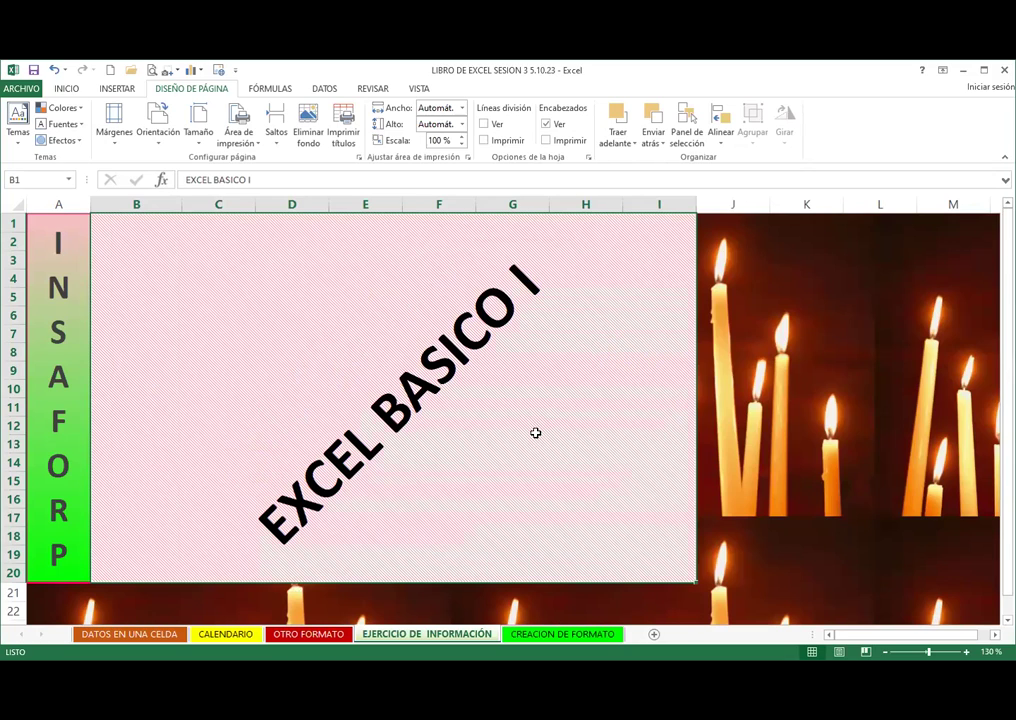
left_click(787, 404)
left_click(807, 477)
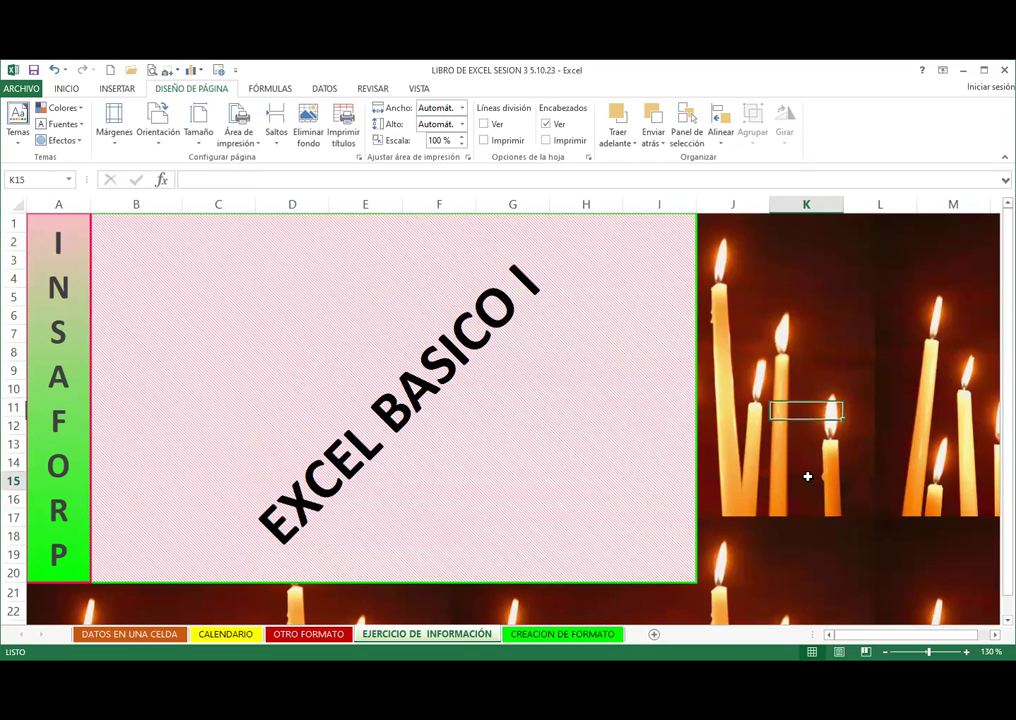
left_click(785, 390)
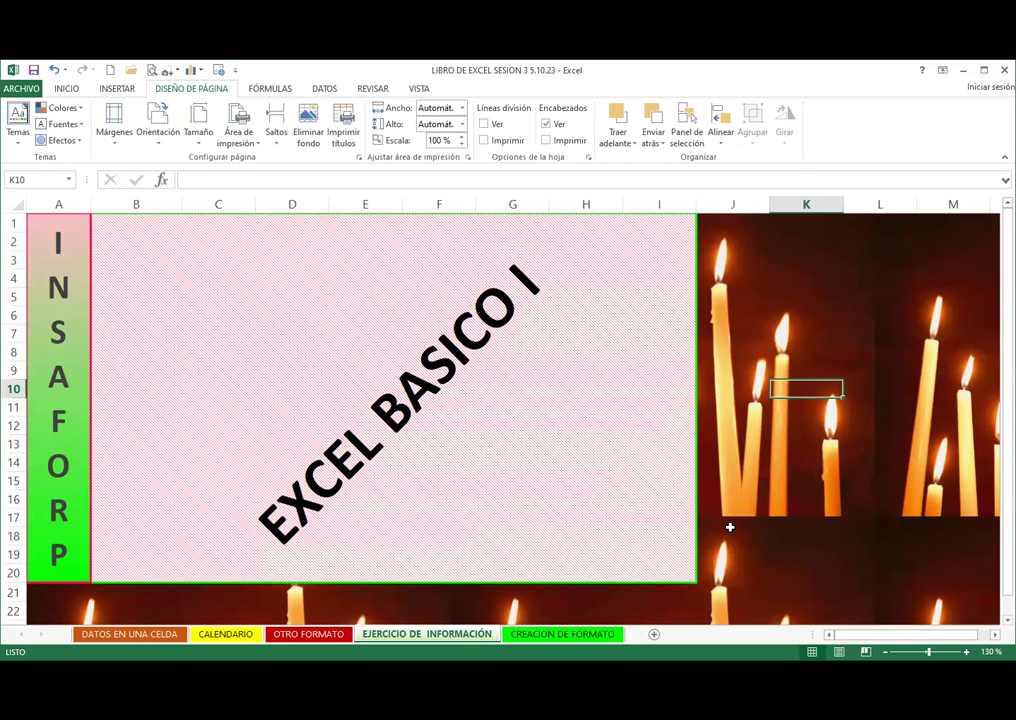
left_click(801, 527)
left_click(477, 501)
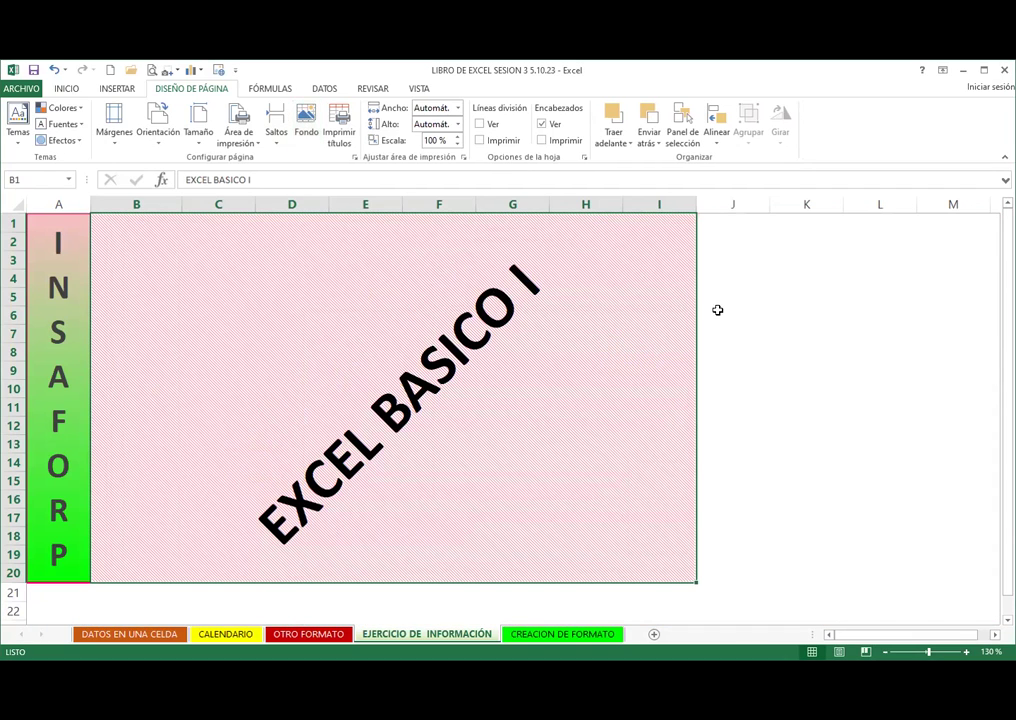
Step: Start a sheet background from a file and browse to the local C: drive
left_click(306, 122)
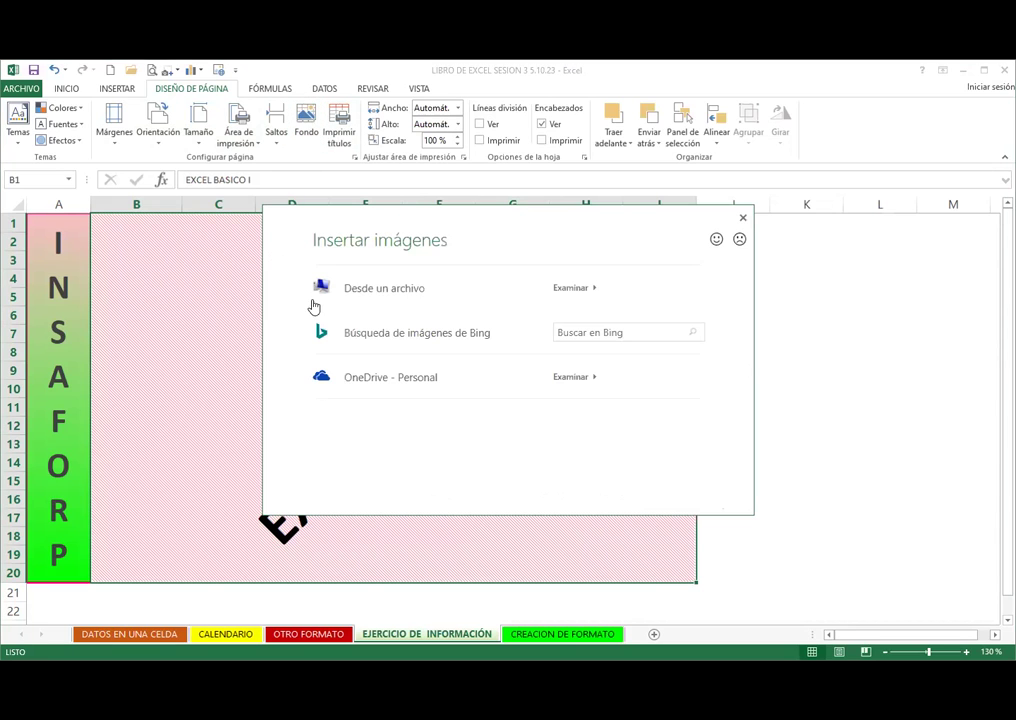
left_click(367, 290)
left_click(70, 443)
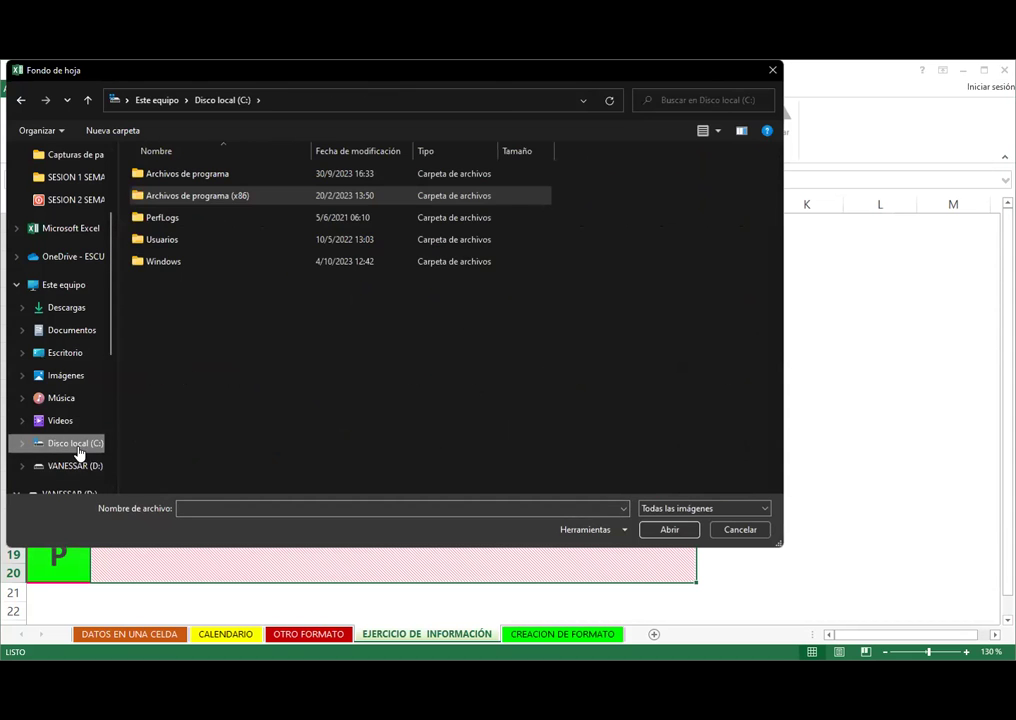
left_click(55, 285)
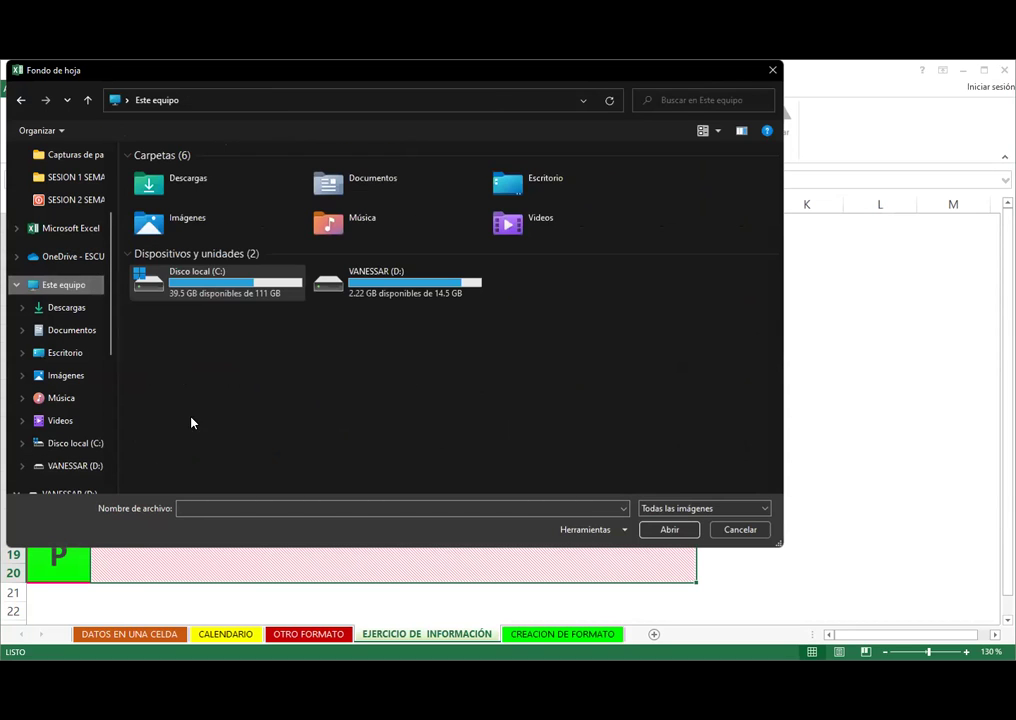
double_click(211, 272)
left_click(184, 196)
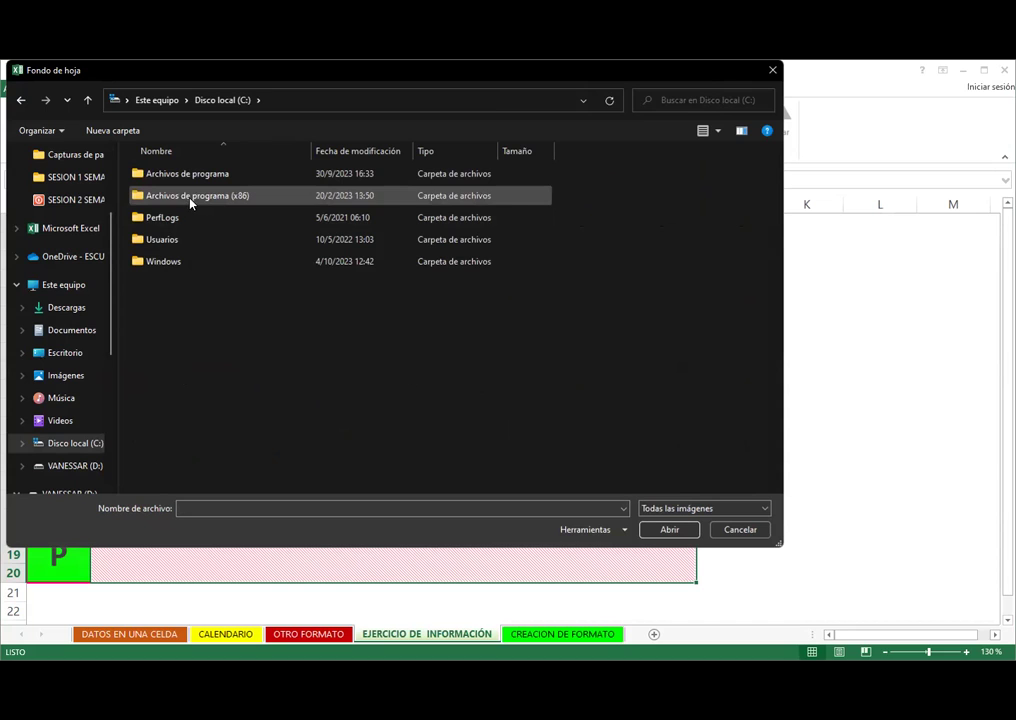
left_click(208, 260)
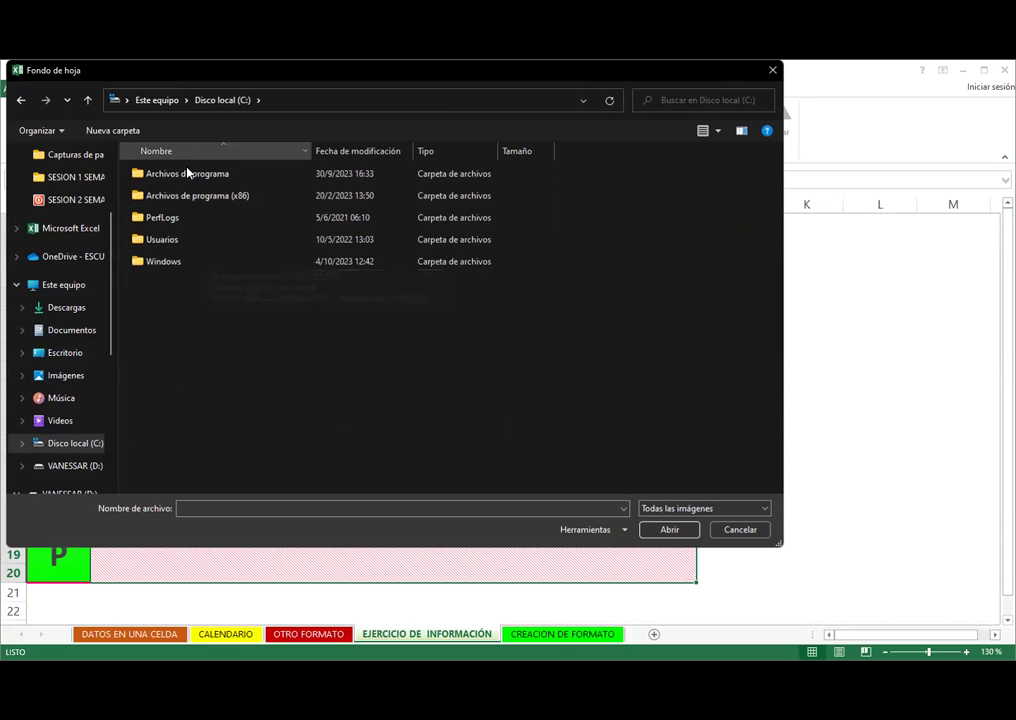
key("Up")
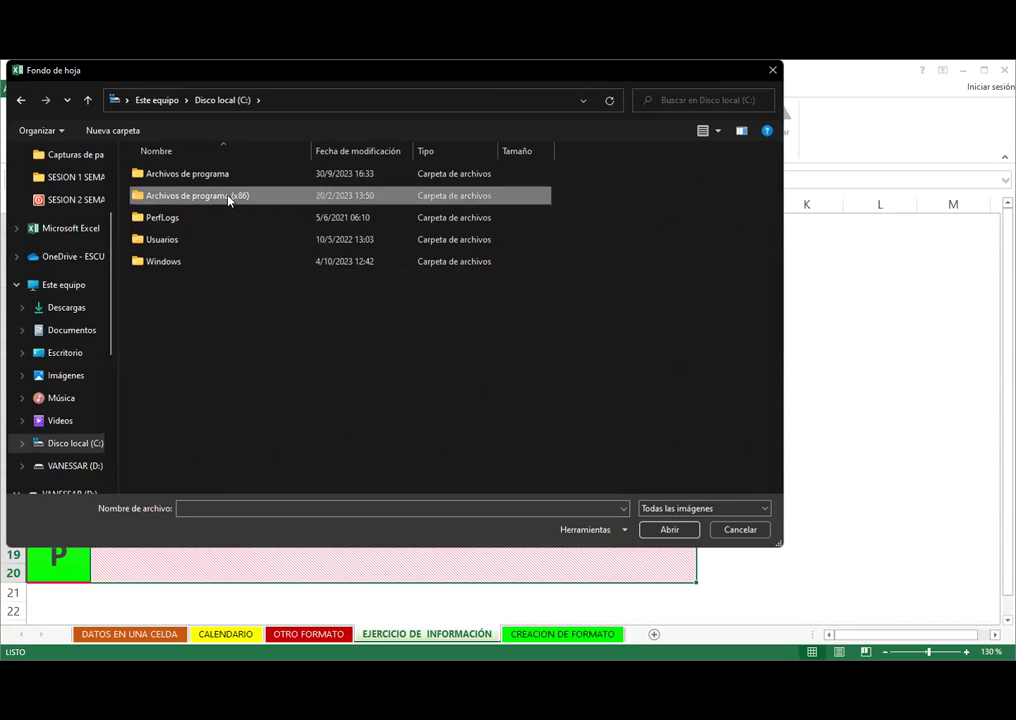
Step: Insert fireworks J0227558 from Archivos de programa (x86)\Microsoft Office\CLIPART\PUB60COR as background
double_click(233, 198)
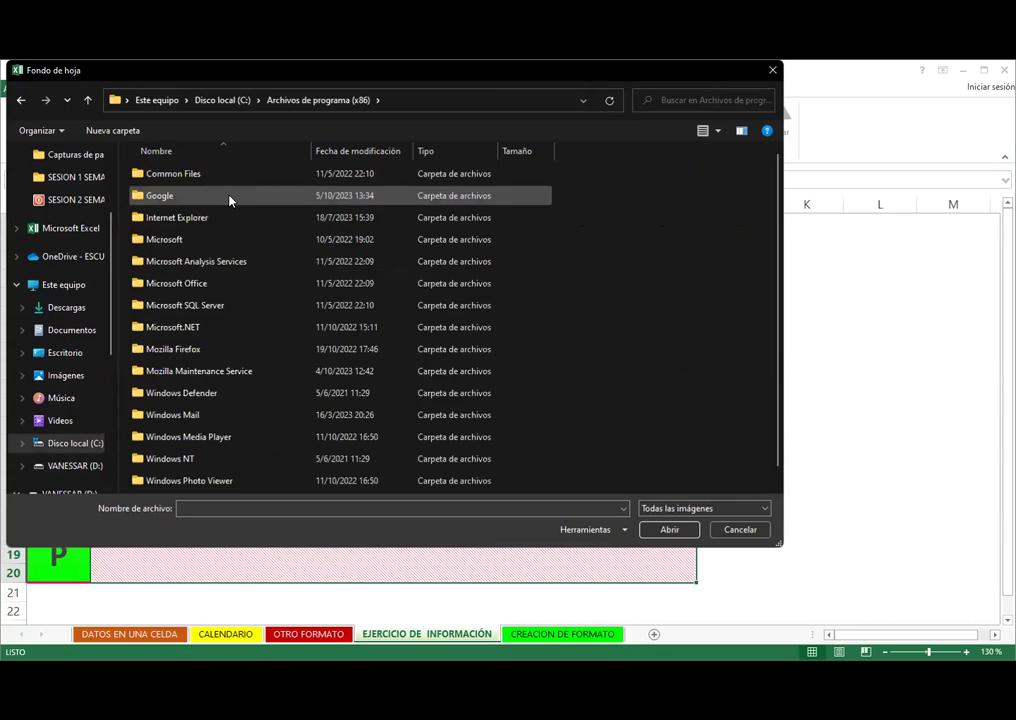
double_click(177, 287)
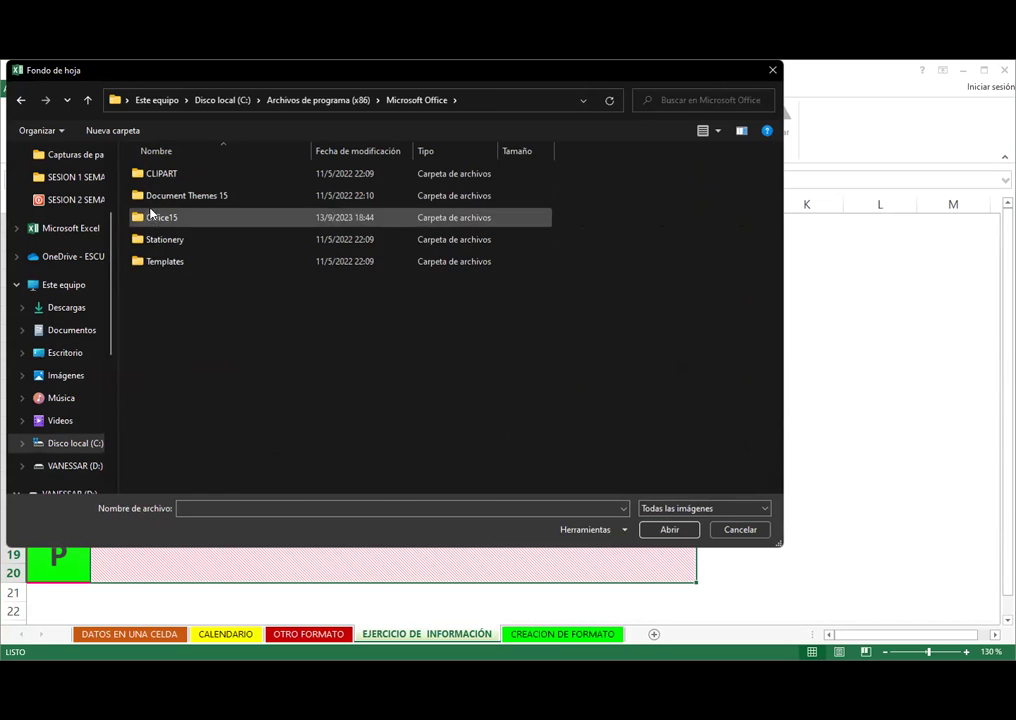
double_click(165, 180)
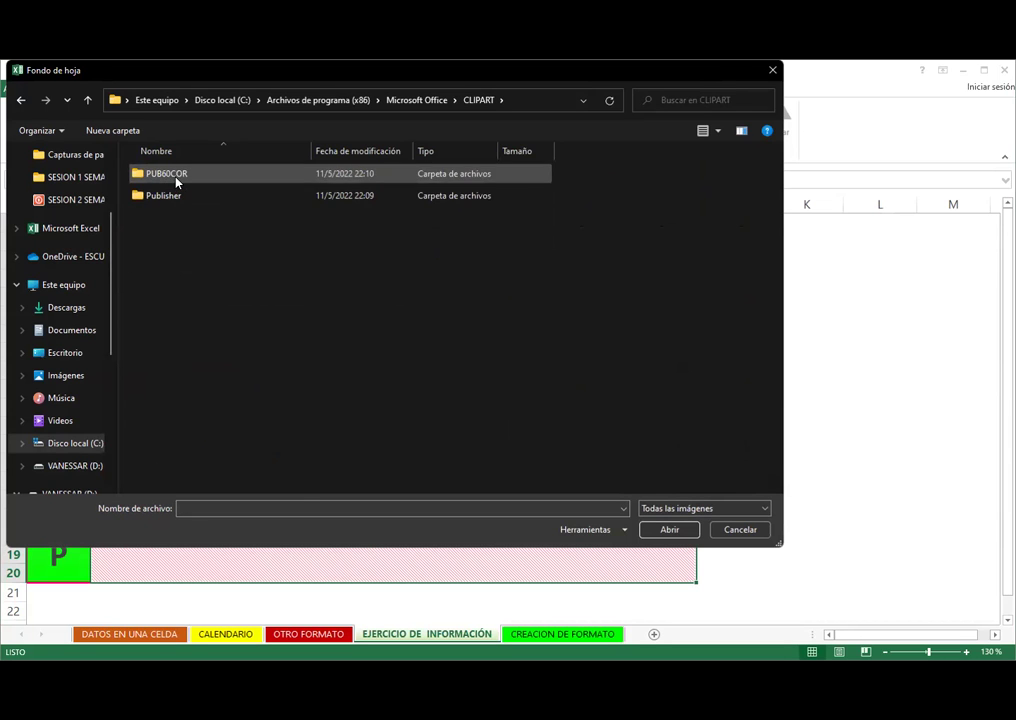
double_click(176, 178)
scroll(480, 370, "down", 20)
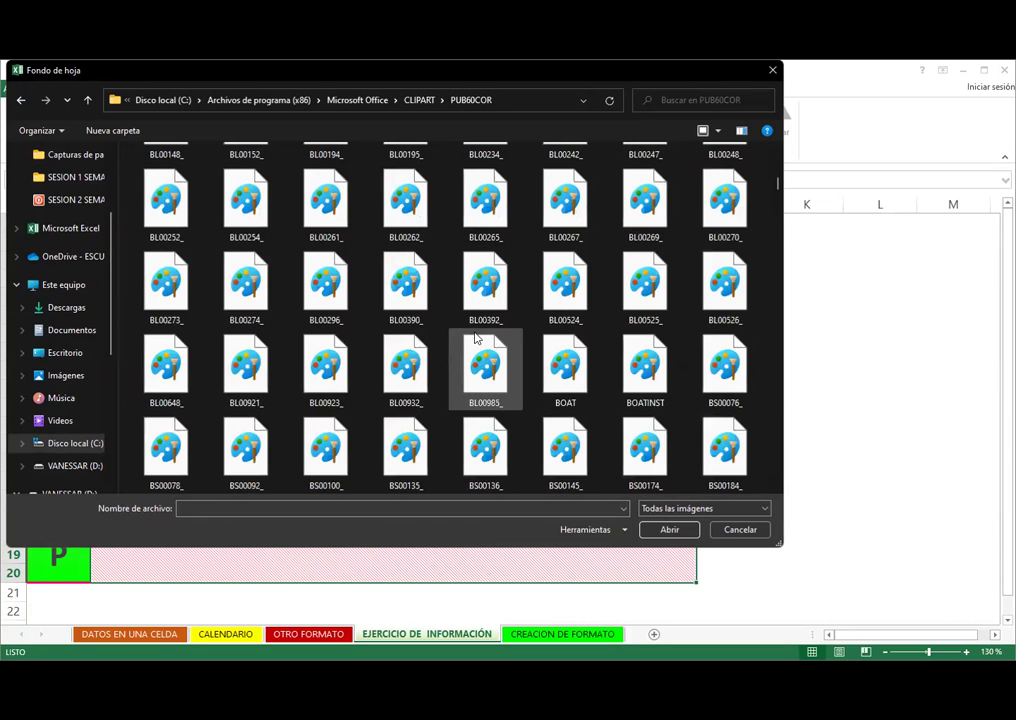
scroll(480, 380, "down", 20)
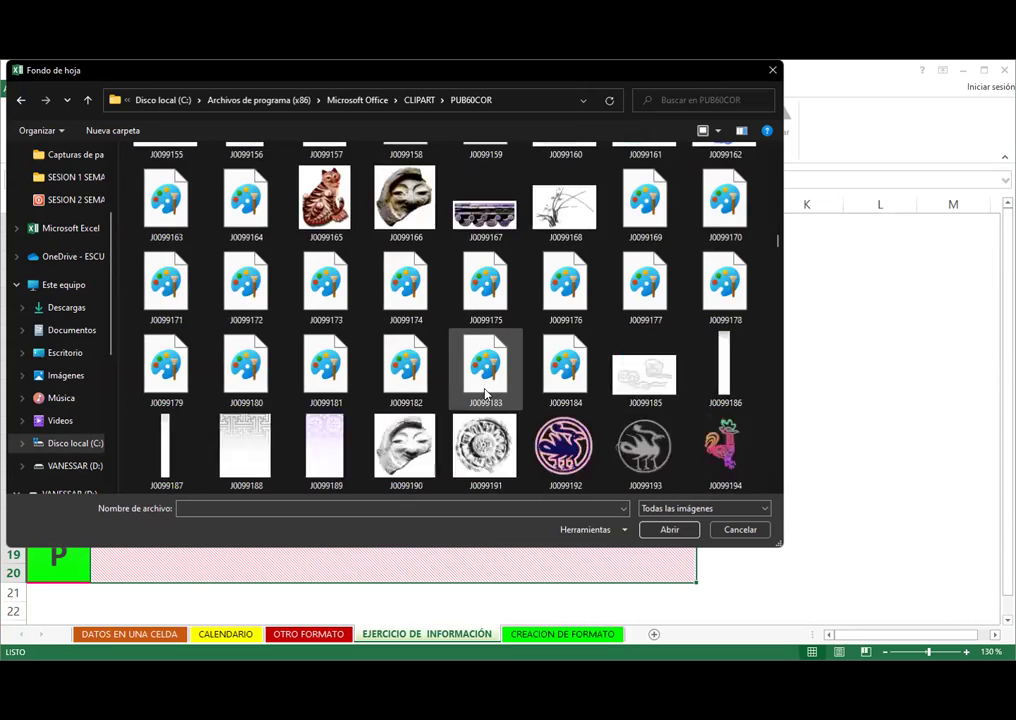
scroll(486, 405, "down", 20)
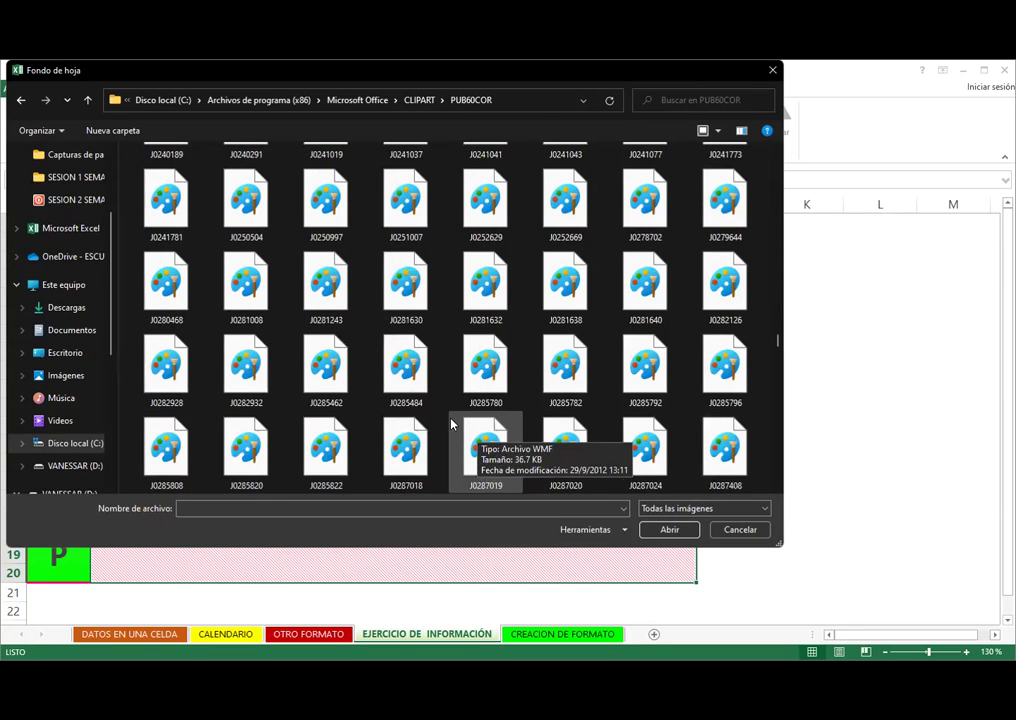
scroll(460, 420, "down", 3)
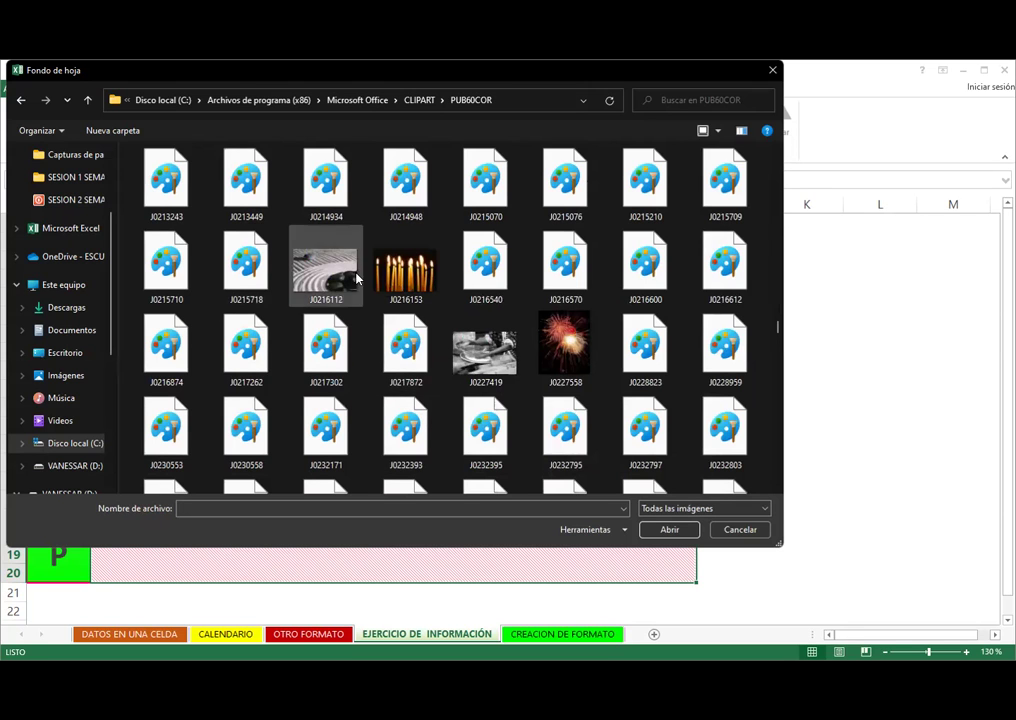
left_click(564, 345)
left_click(669, 531)
scroll(941, 506, "down", 10)
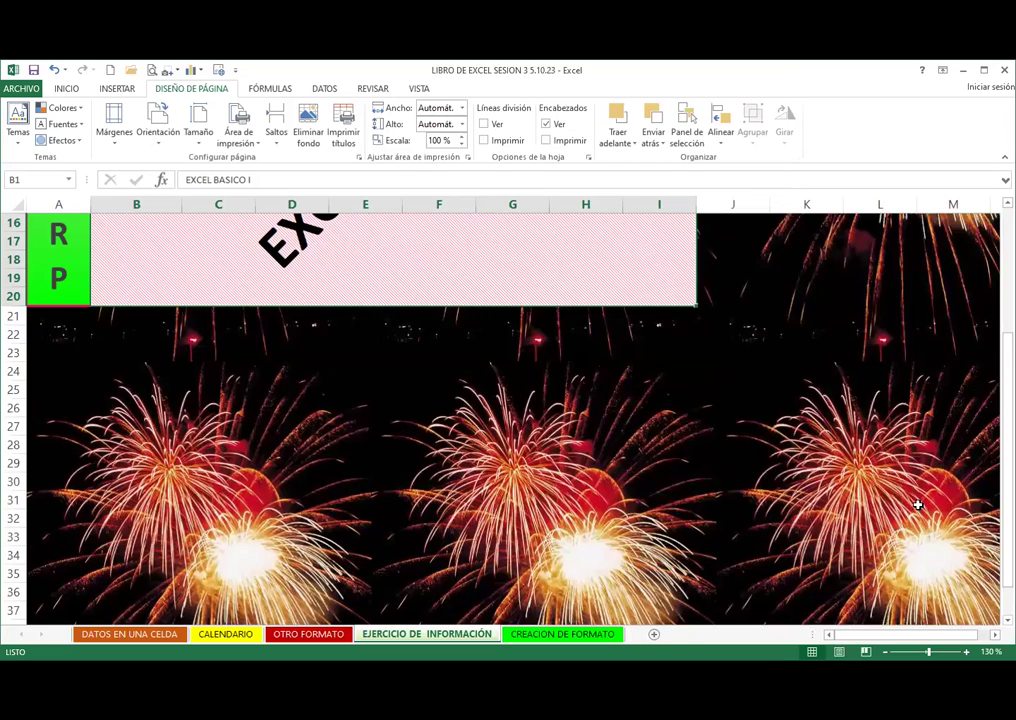
scroll(916, 502, "up", 10)
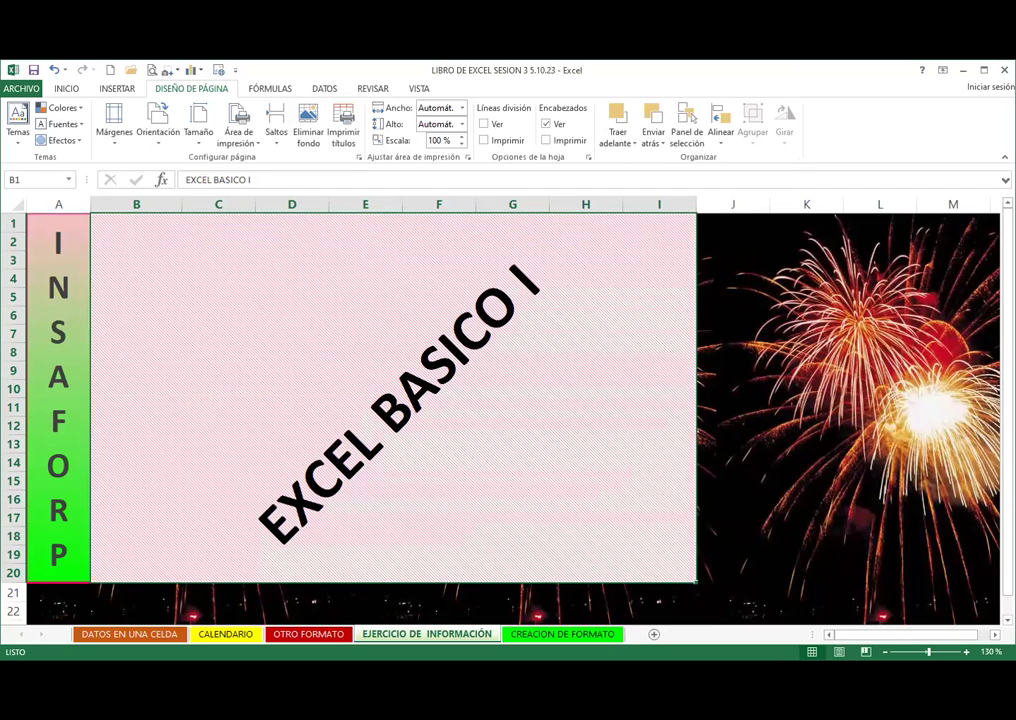
left_click(361, 503)
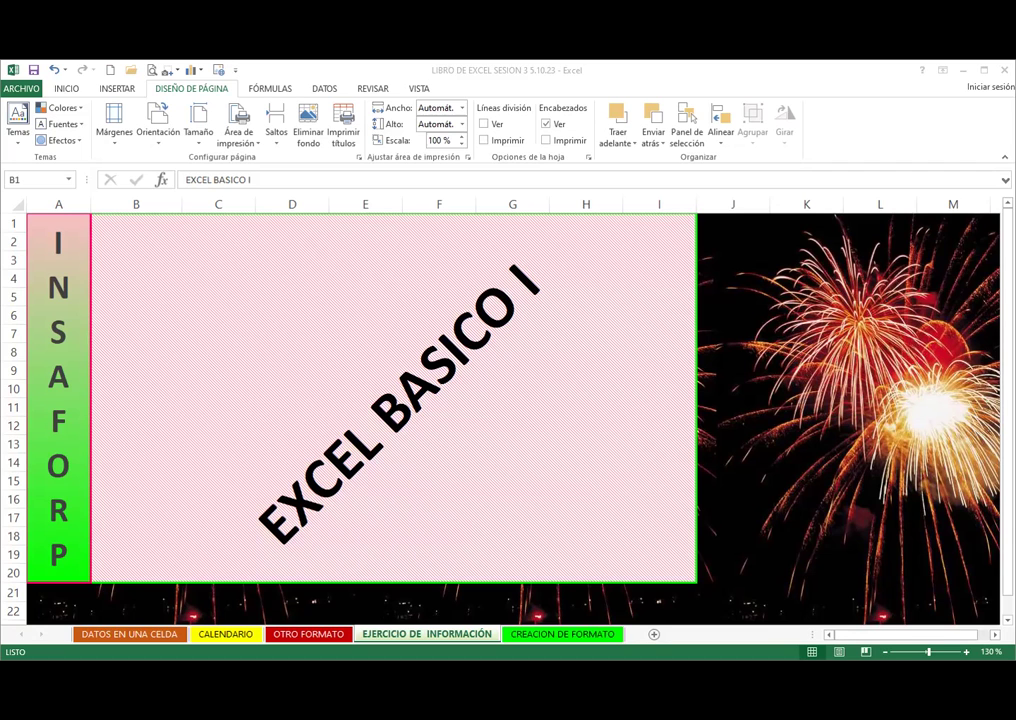
scroll(52, 338, "down", 5)
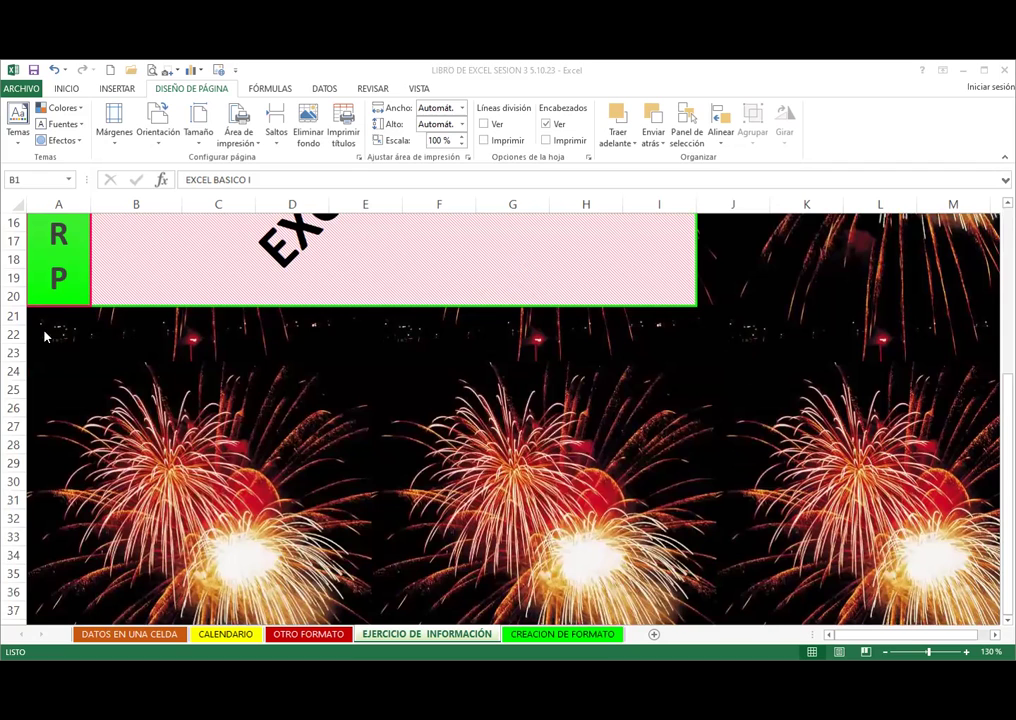
left_click(50, 357)
left_click_drag(50, 360, 492, 588)
left_click(653, 367)
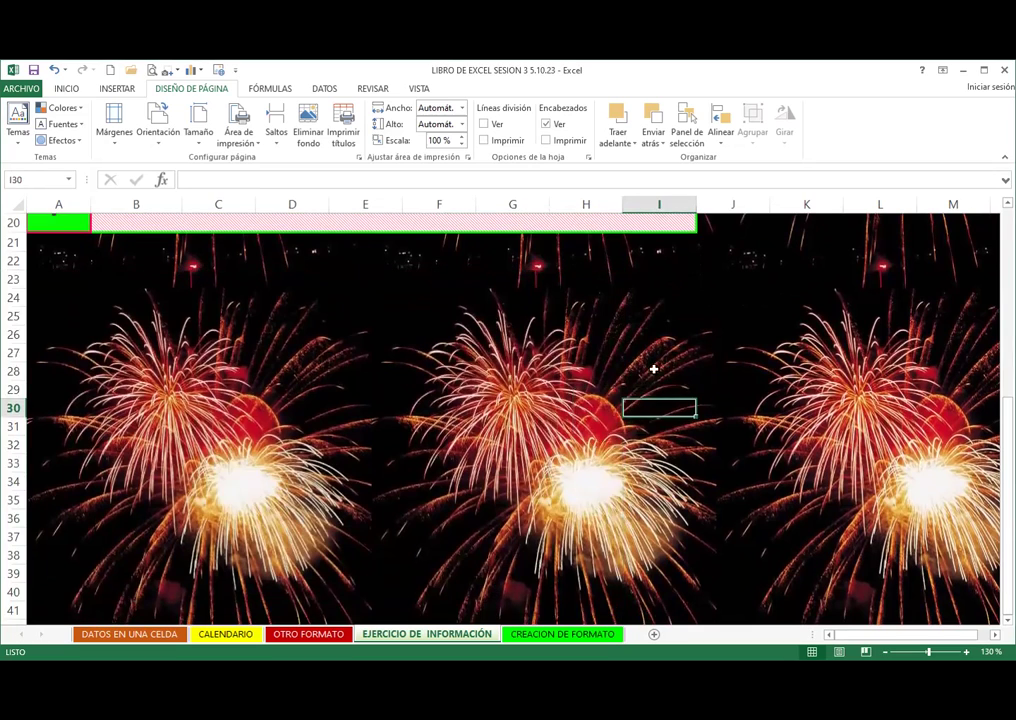
scroll(653, 367, "up", 6)
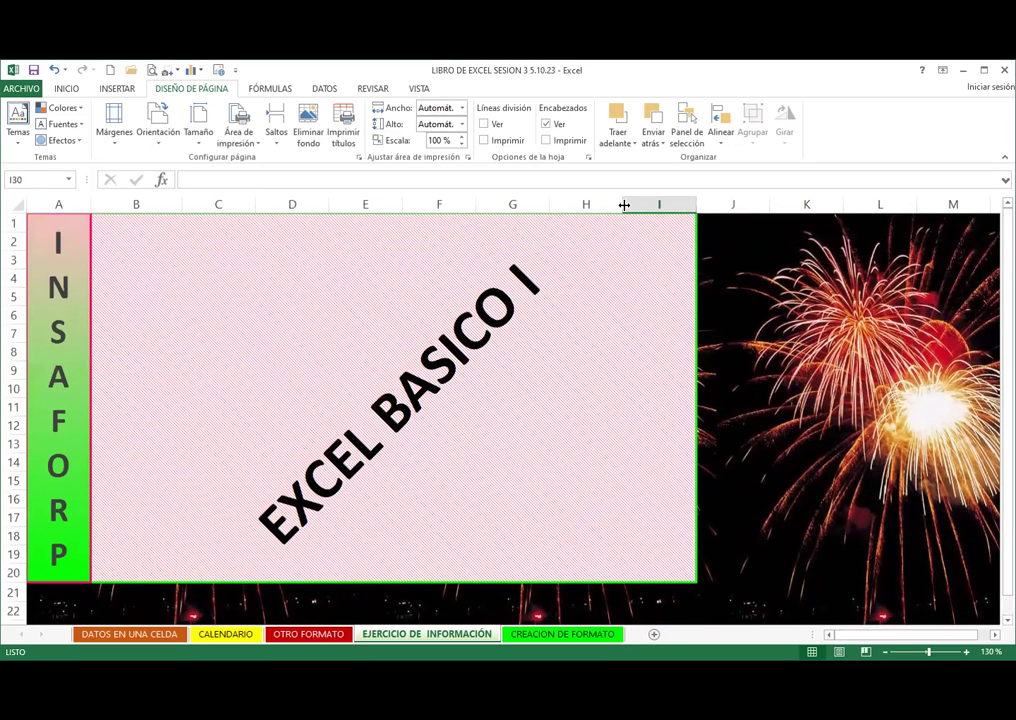
Step: Narrow columns H, I and E, then select columns H and I
left_click_drag(623, 204, 593, 204)
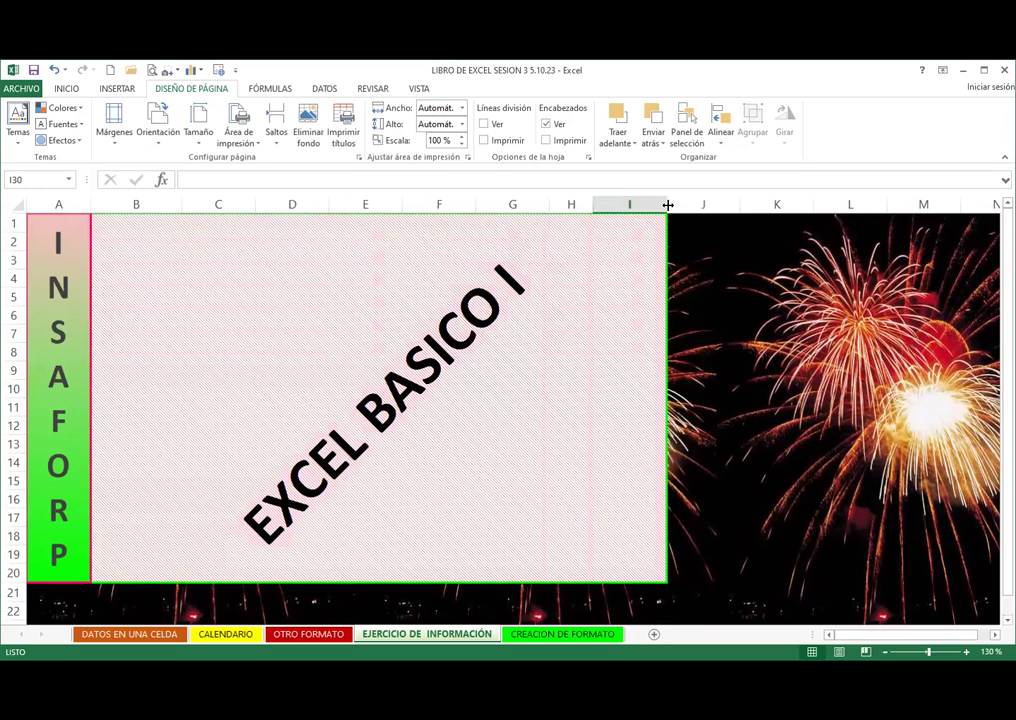
left_click_drag(667, 204, 623, 204)
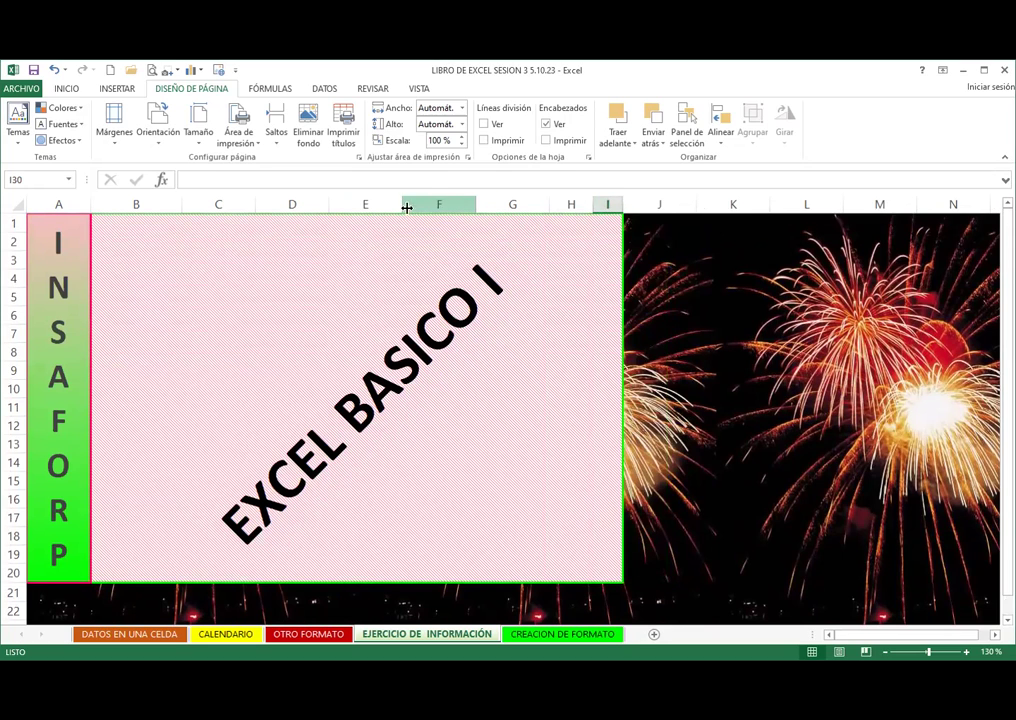
left_click_drag(402, 205, 358, 205)
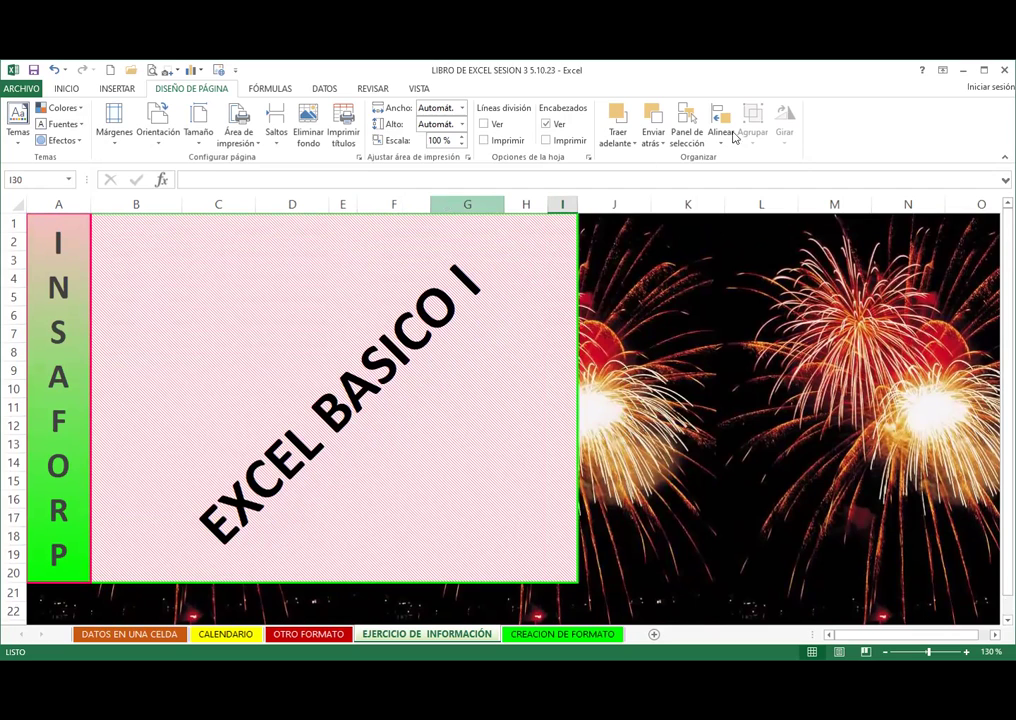
left_click_drag(528, 205, 645, 120)
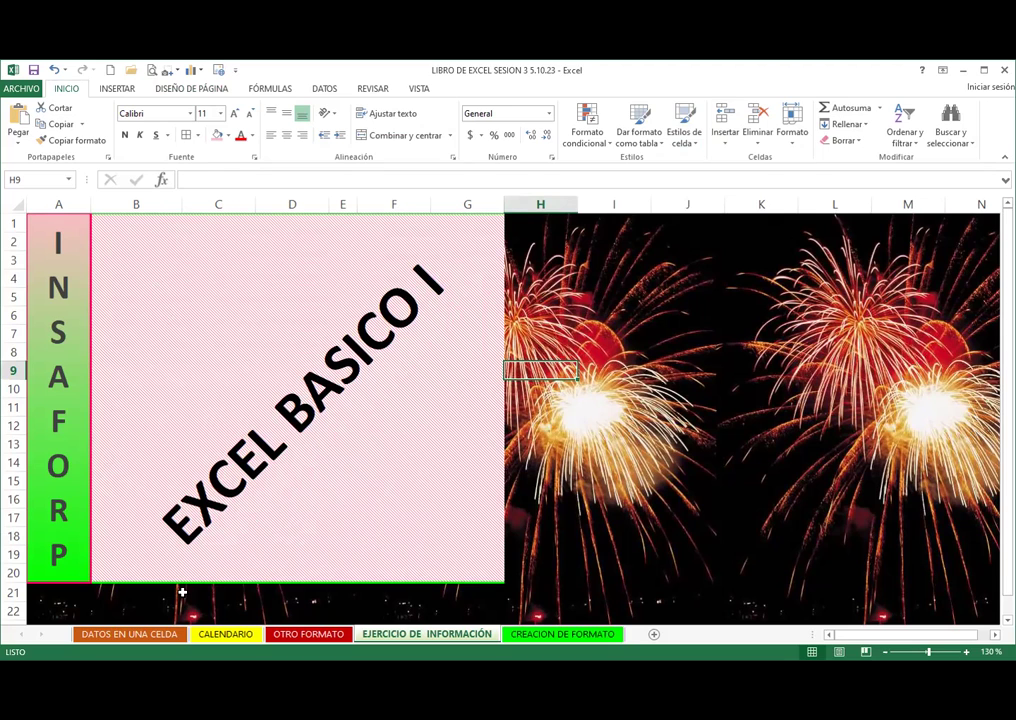
Step: Undo the H:I column deletion and the width changes, restoring the block across B:I
key("ctrl+z")
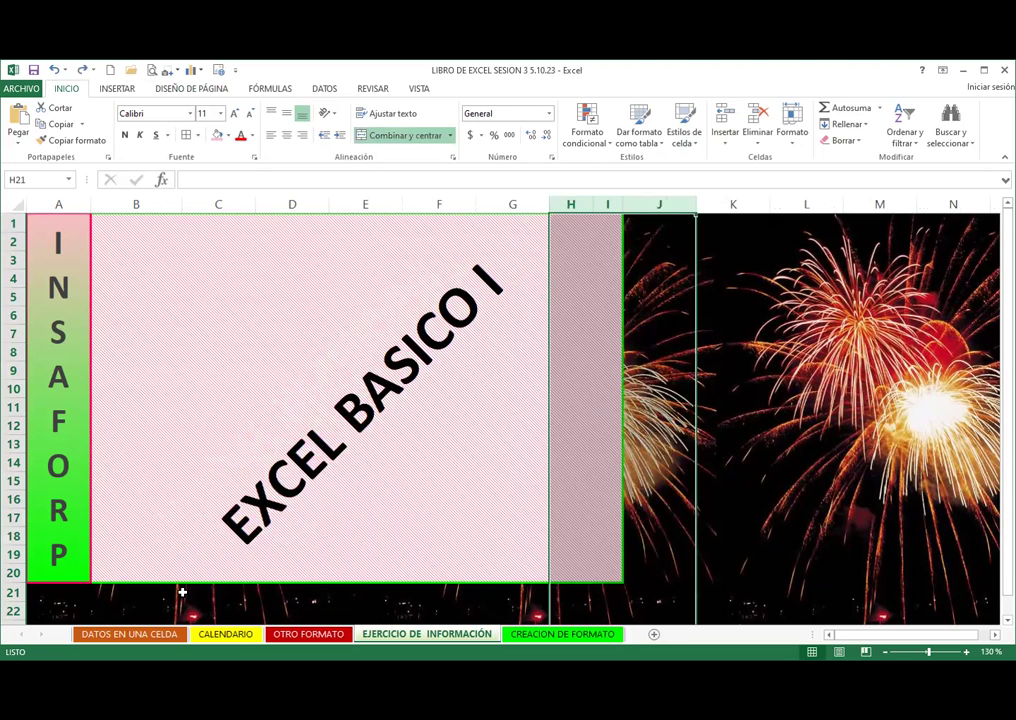
key("ctrl+z")
key("ctrl+z")
key("ctrl+z")
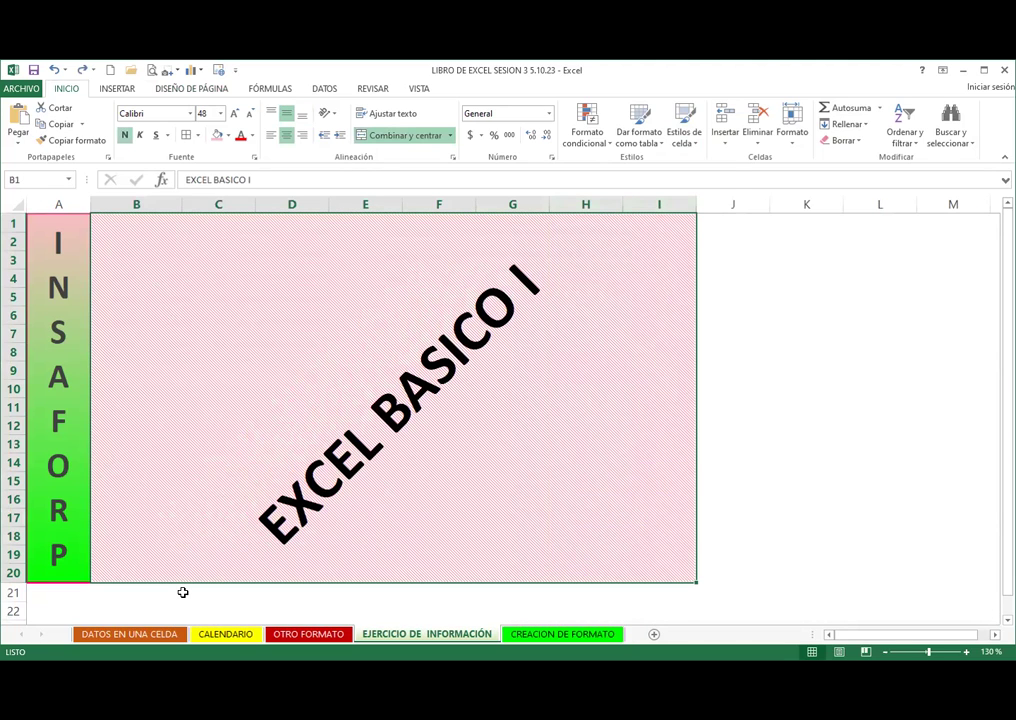
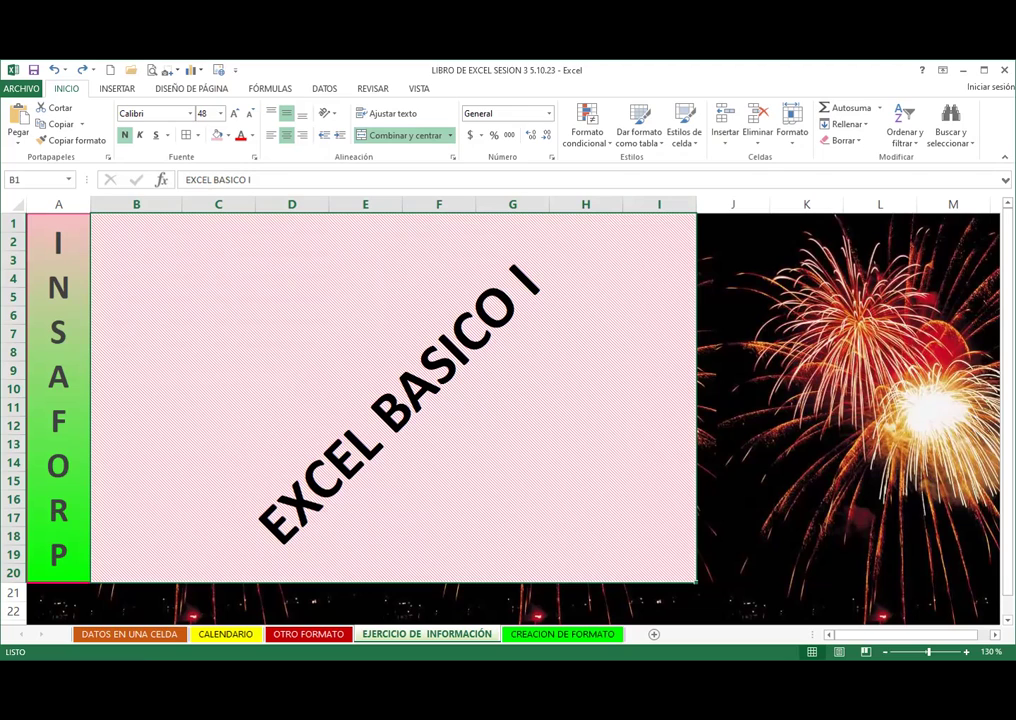
Step: Try the title's orientation options (slant down, vertical up, vertical down), ending slanted upward
left_click(327, 113)
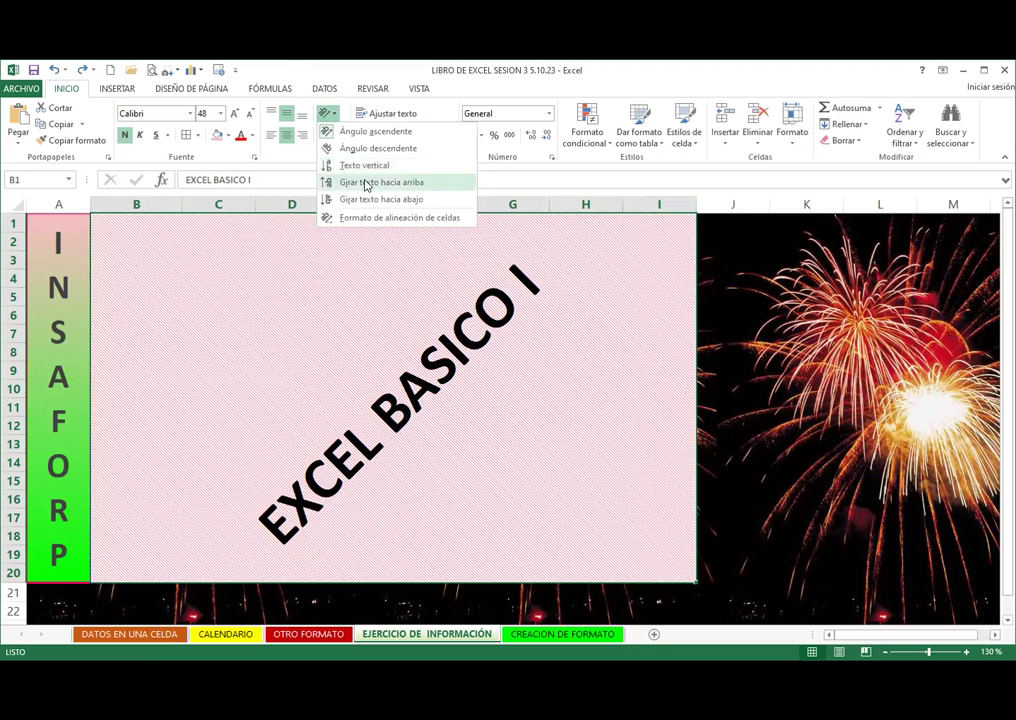
left_click(372, 148)
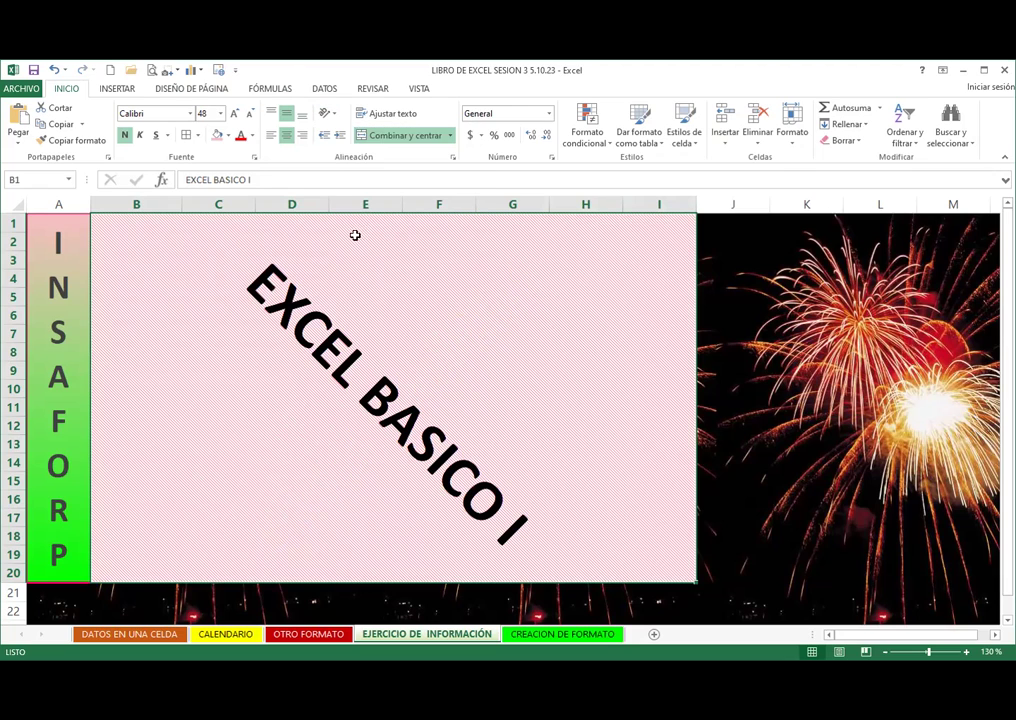
left_click(330, 114)
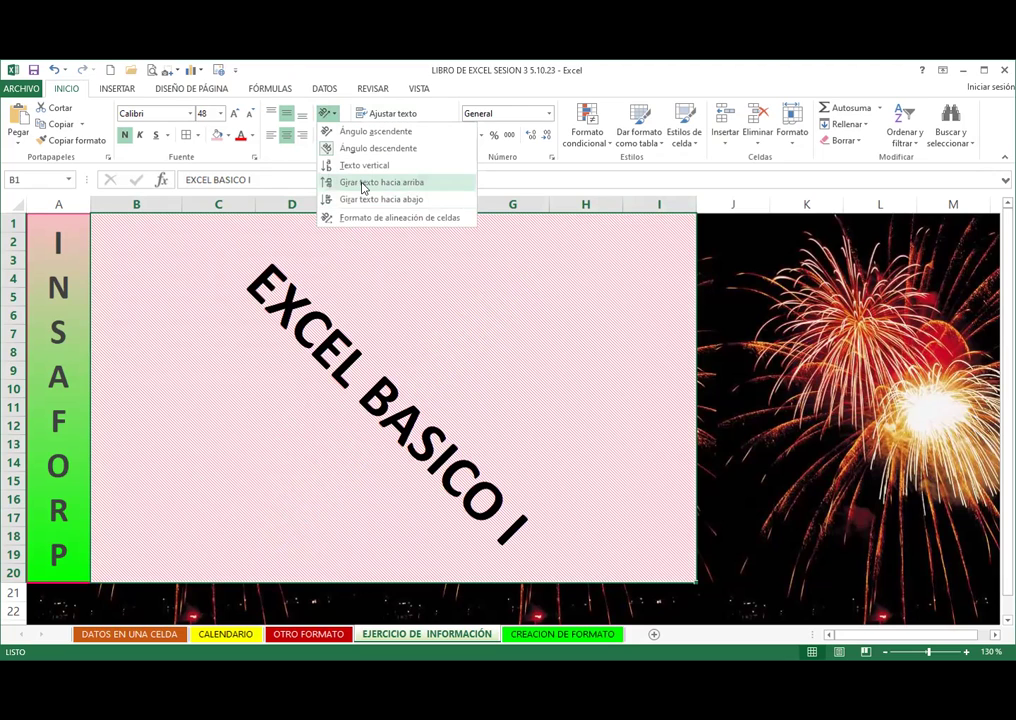
left_click(364, 179)
left_click(330, 114)
left_click(356, 198)
left_click(325, 112)
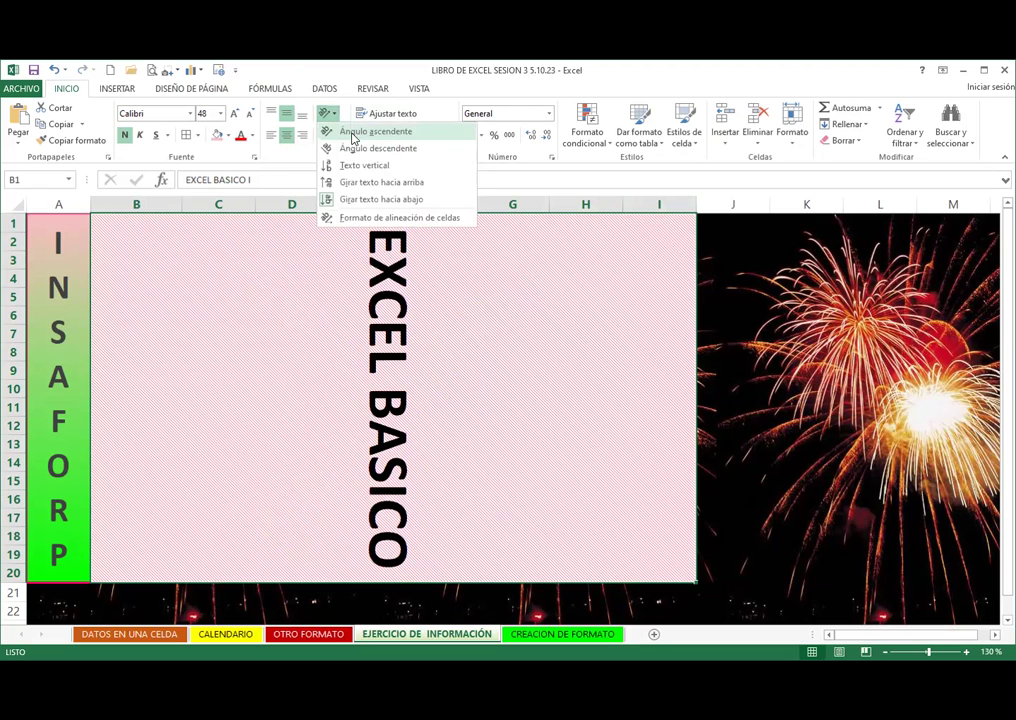
left_click(343, 129)
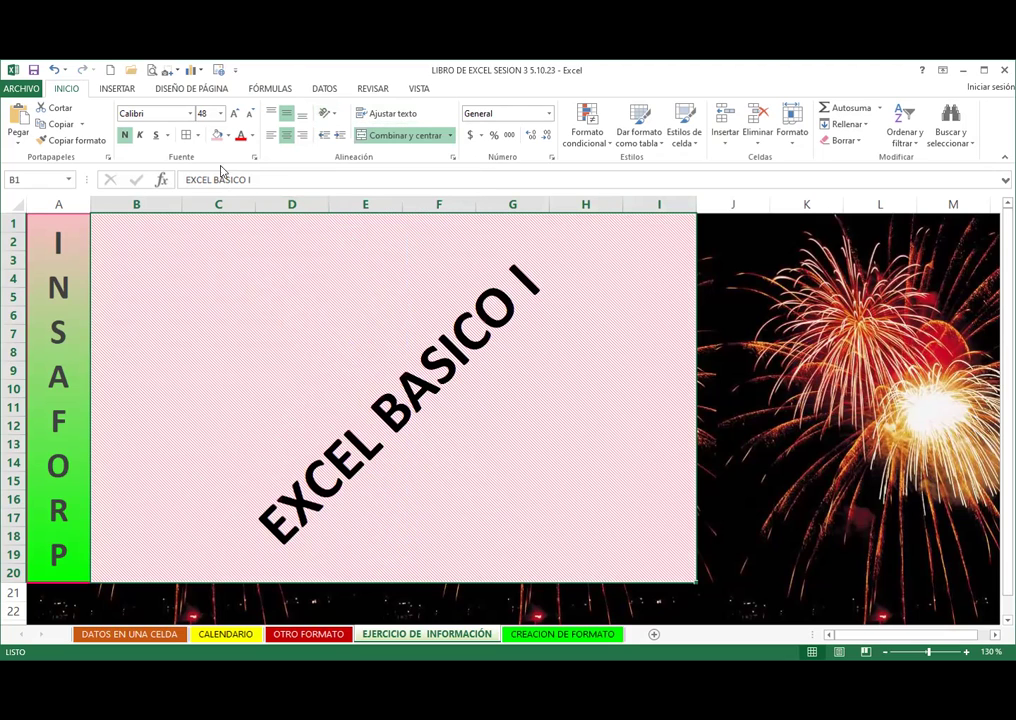
Step: Try a larger title size, return to 48, then enlarge it to 50 and 55
left_click(234, 113)
left_click(250, 114)
left_click(205, 113)
type("50")
key("Return")
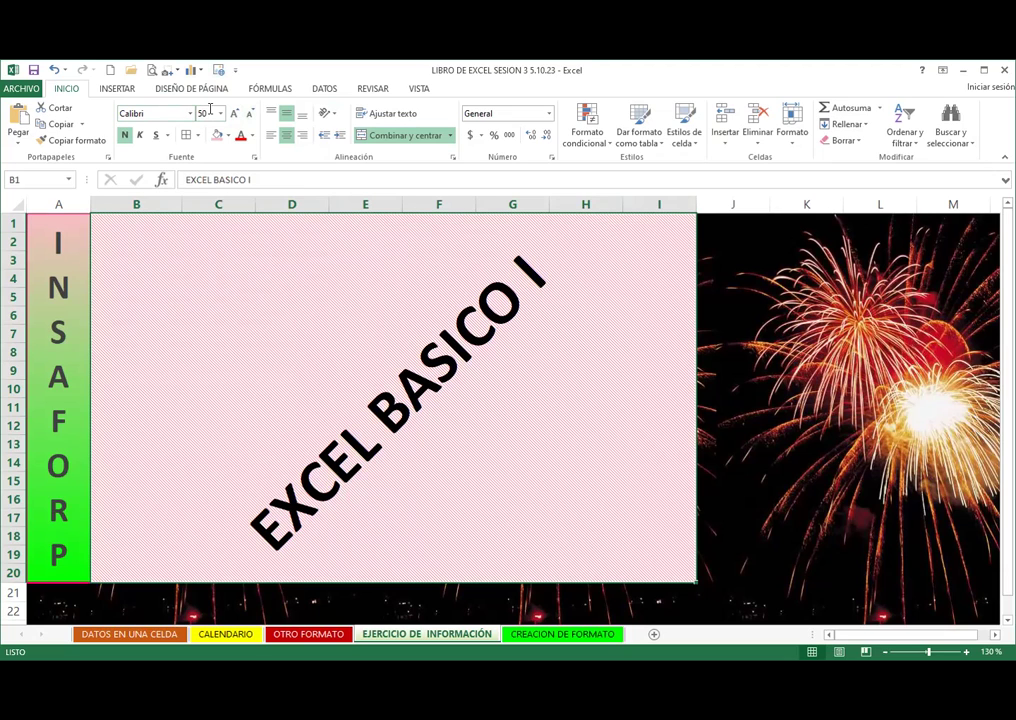
type("55")
key("Return")
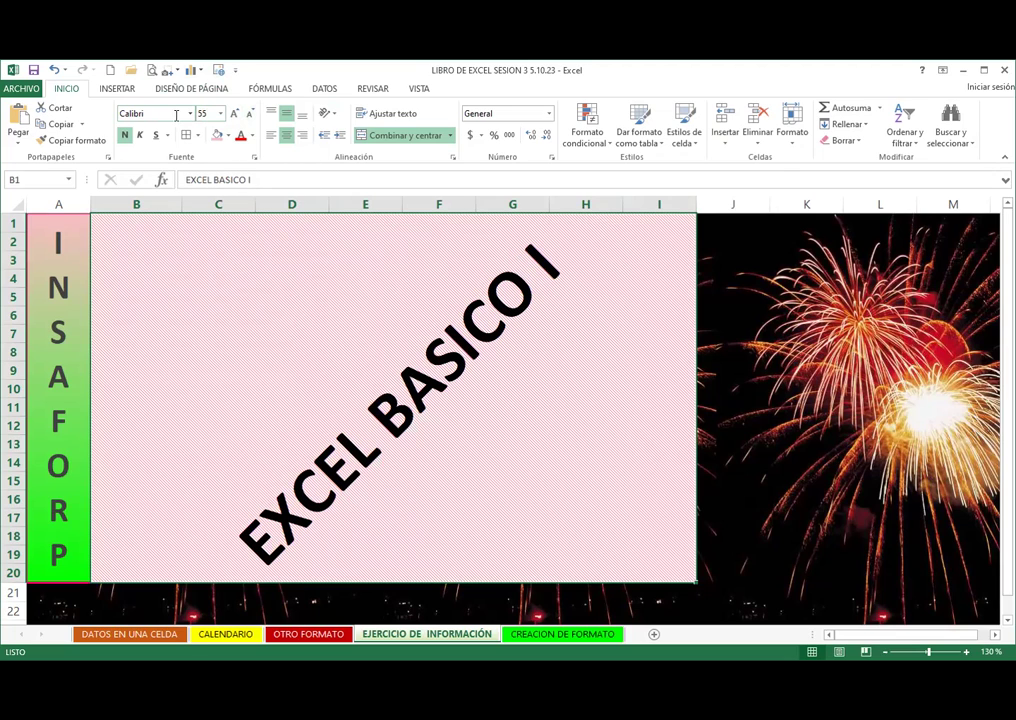
Step: Raise the title size to 60 and 65, settle on 62, then select J14
left_click(203, 117)
type("60")
key("Return")
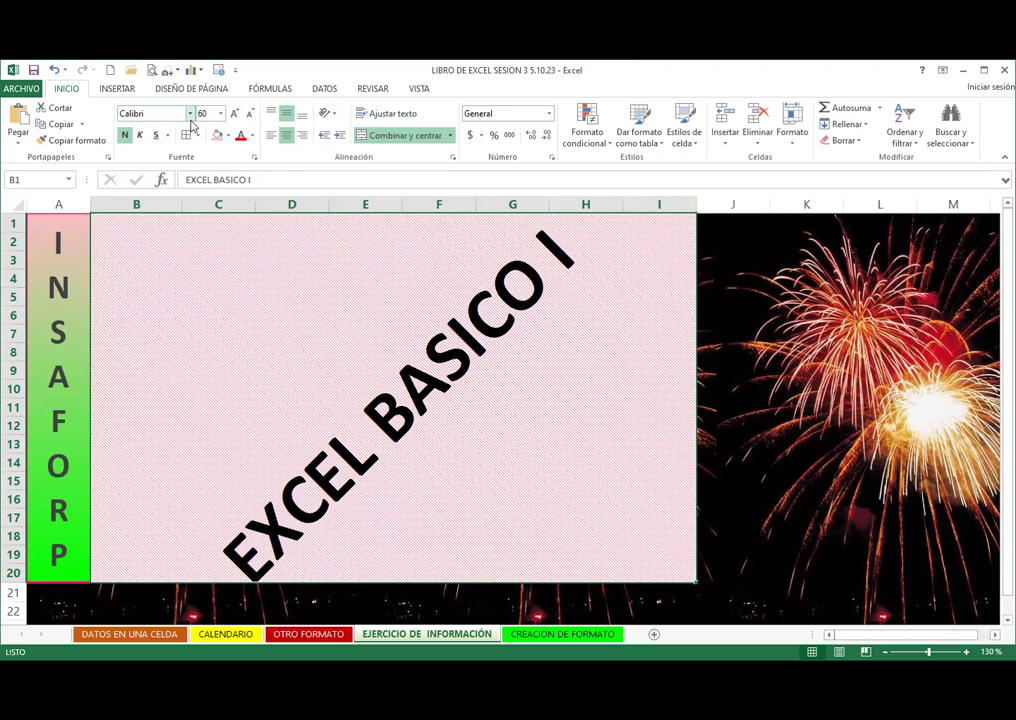
left_click(221, 114)
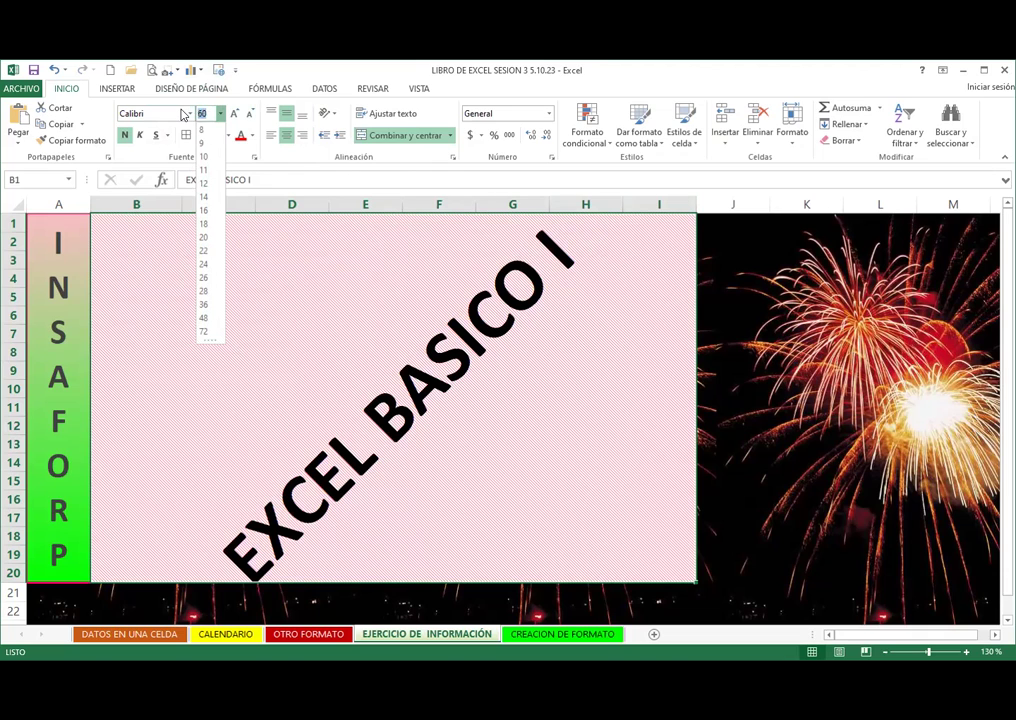
type("65")
key("Return")
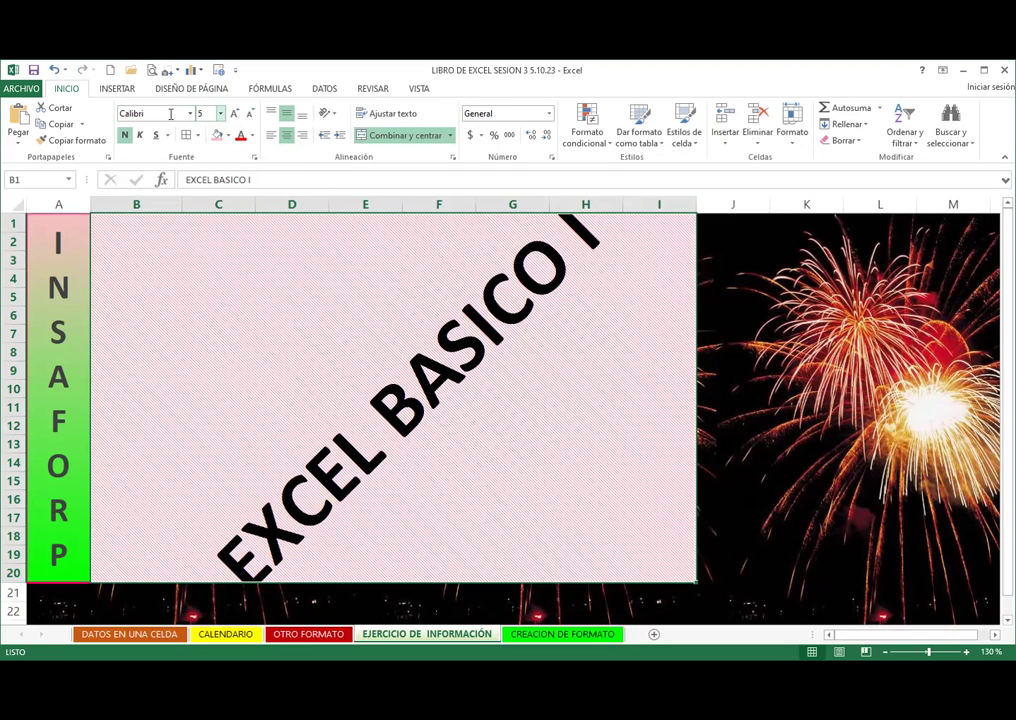
type("62")
key("Return")
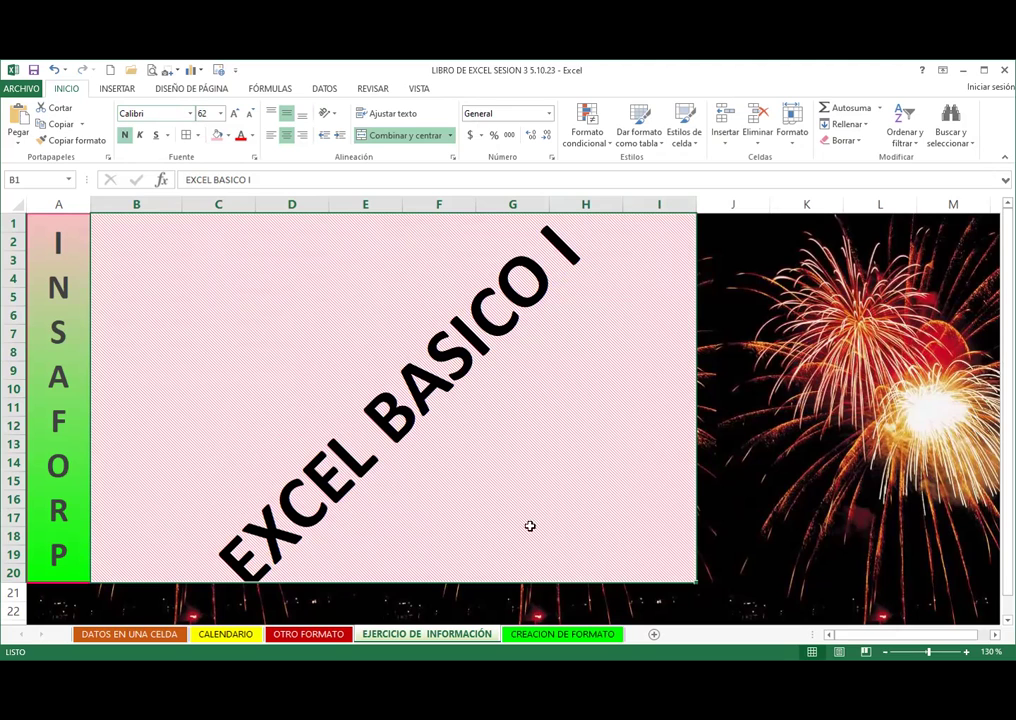
left_click(764, 455)
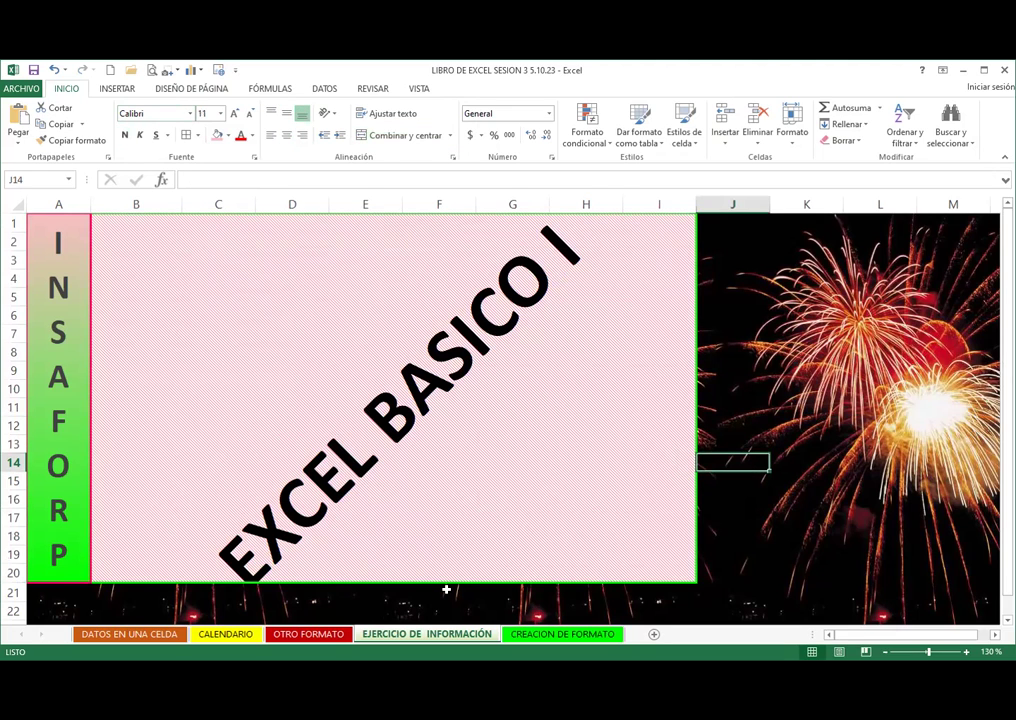
Step: Glance at the CREACION DE FORMATO sheet, then delete cells I1:I21 on EJERCICIO DE INFORMACIÓN
key("ctrl+Page_Down")
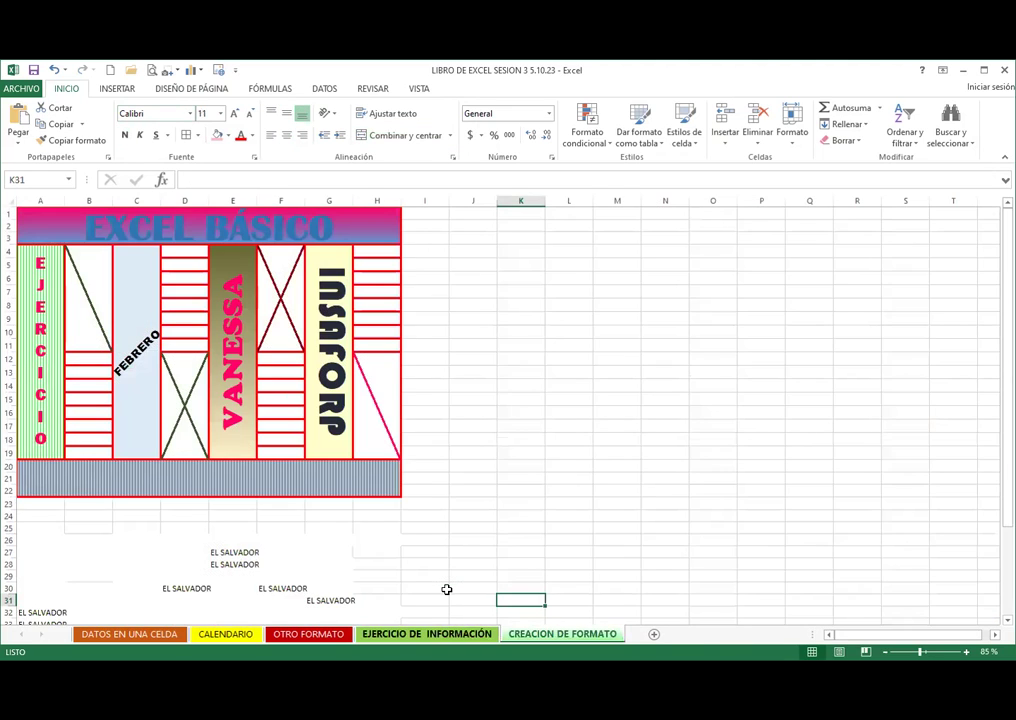
key("ctrl+Page_Up")
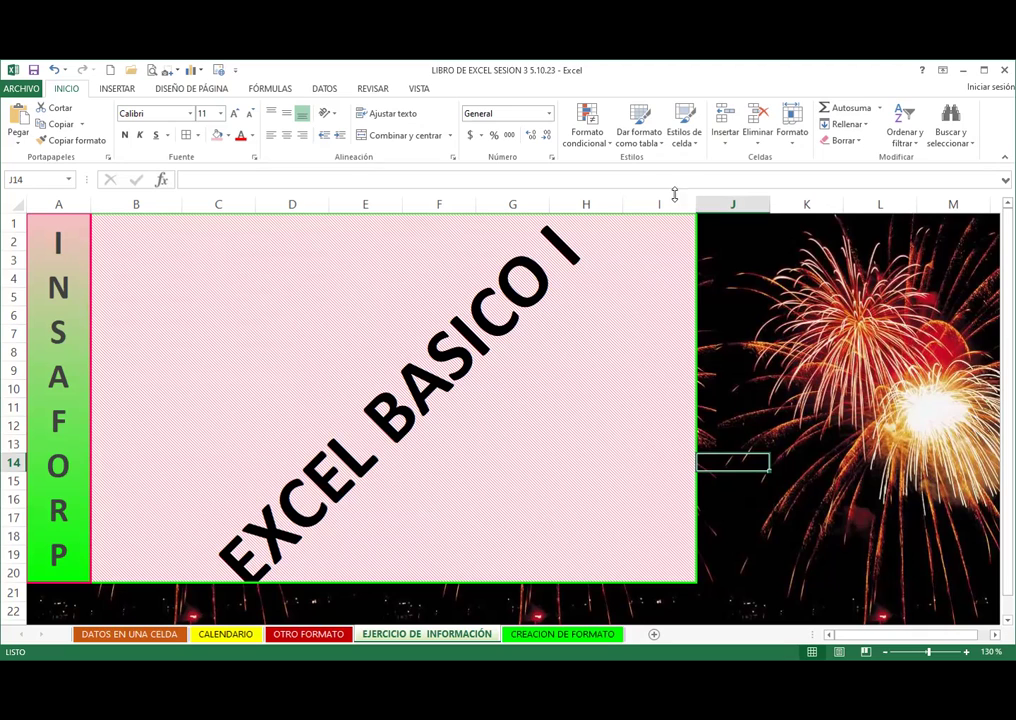
left_click_drag(659, 592, 659, 222)
left_click(750, 125)
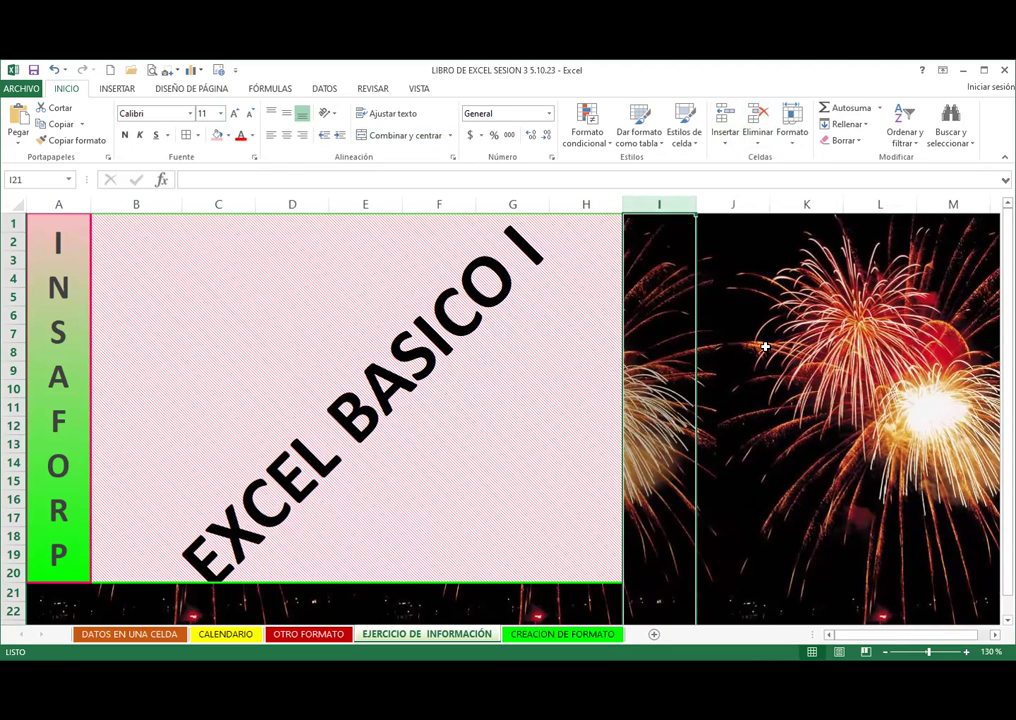
Step: Re-merge the title block across B1:I20 with F4, undoing and redoing to confirm
key("F4")
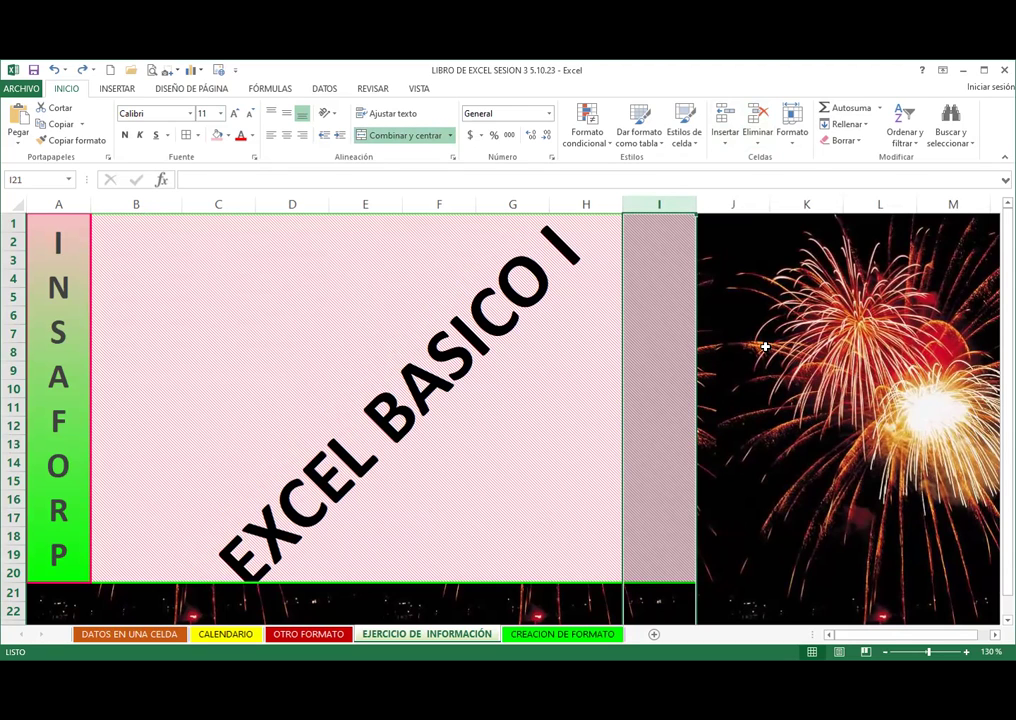
key("ctrl+z")
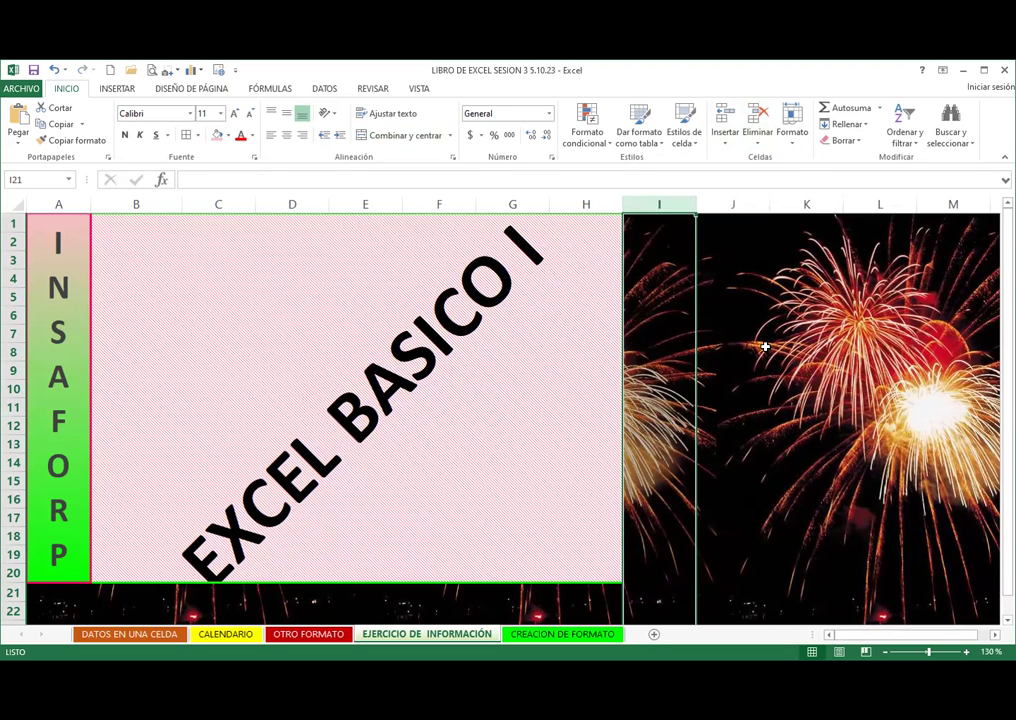
key("ctrl+y")
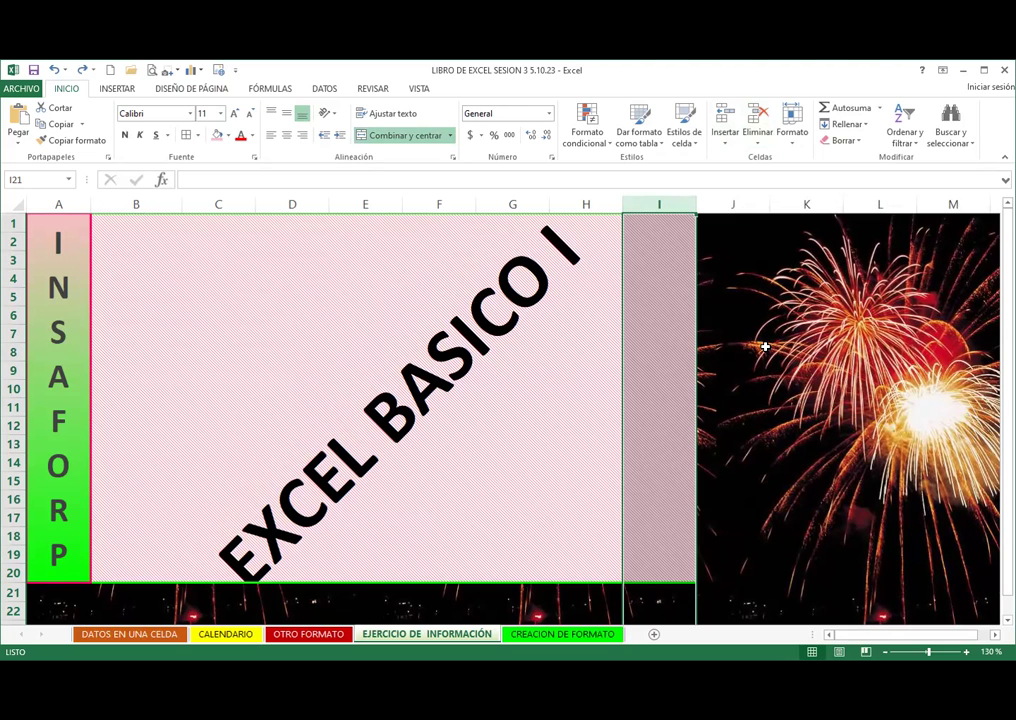
key("ctrl+z")
key("ctrl+y")
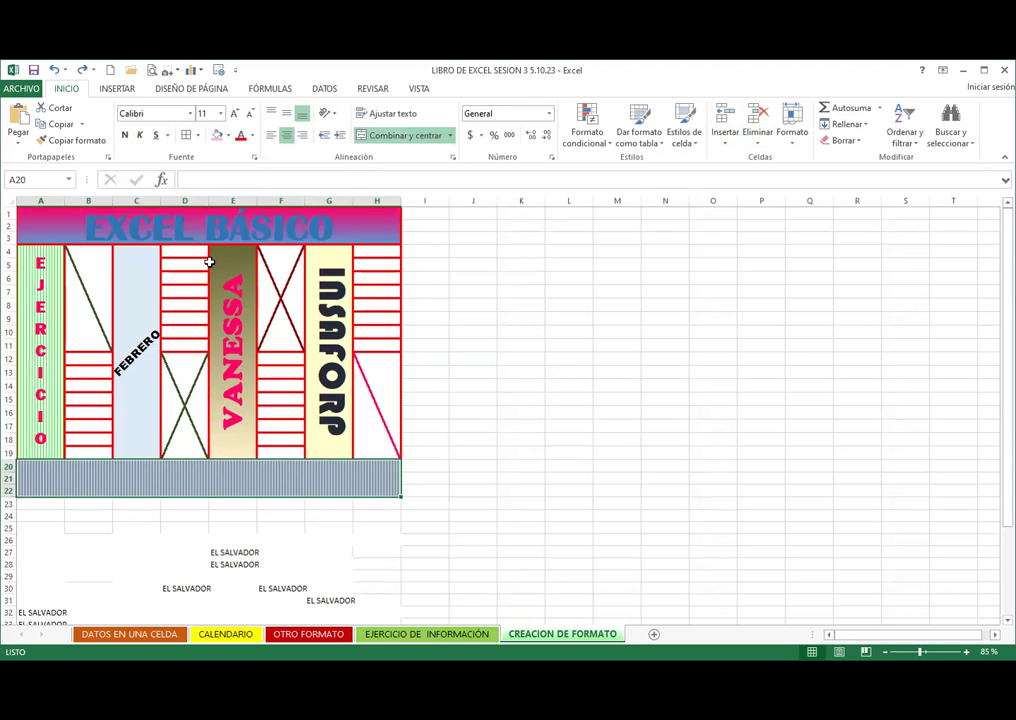
Step: Merge cells J4 through J12 into one cell
scroll(84, 420, "up", 2)
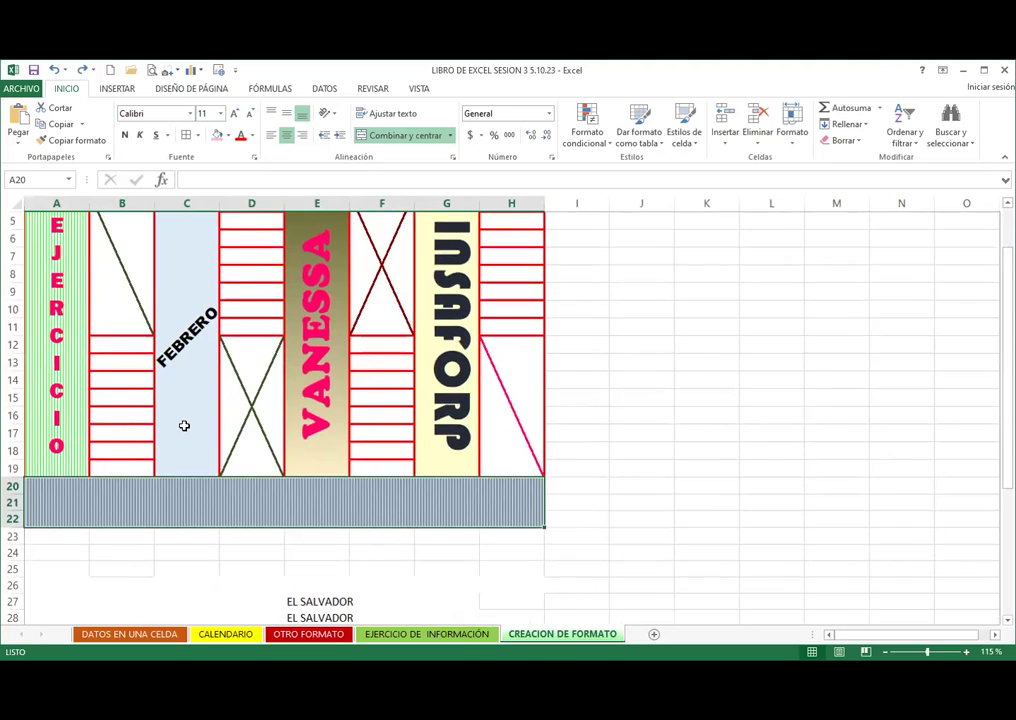
scroll(160, 415, "up", 2)
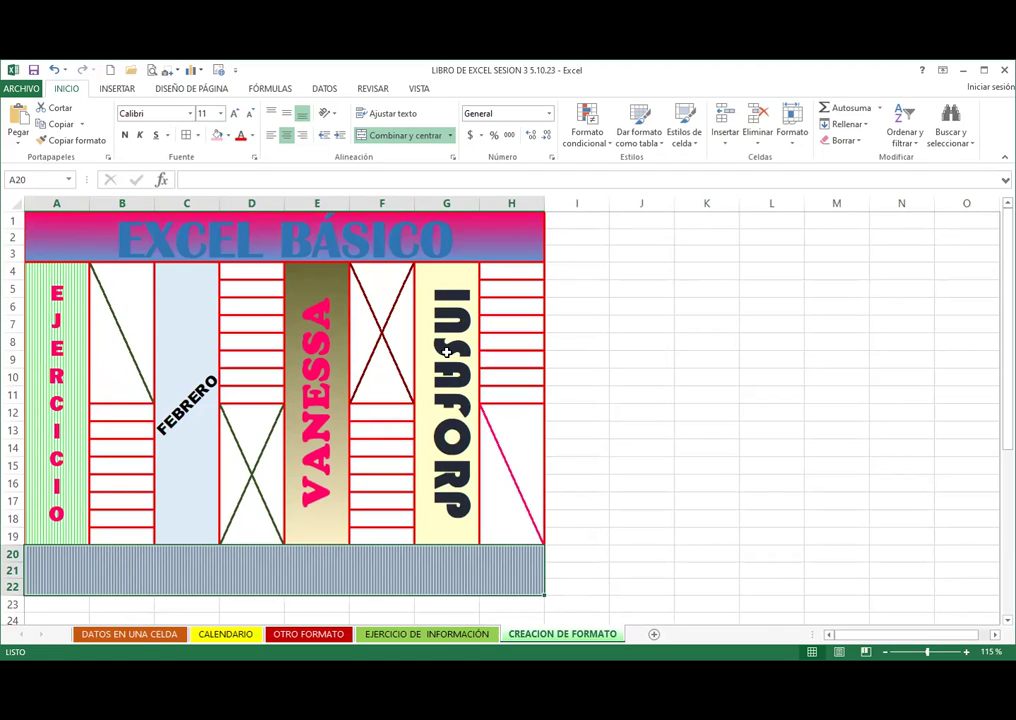
left_click_drag(635, 277, 641, 412)
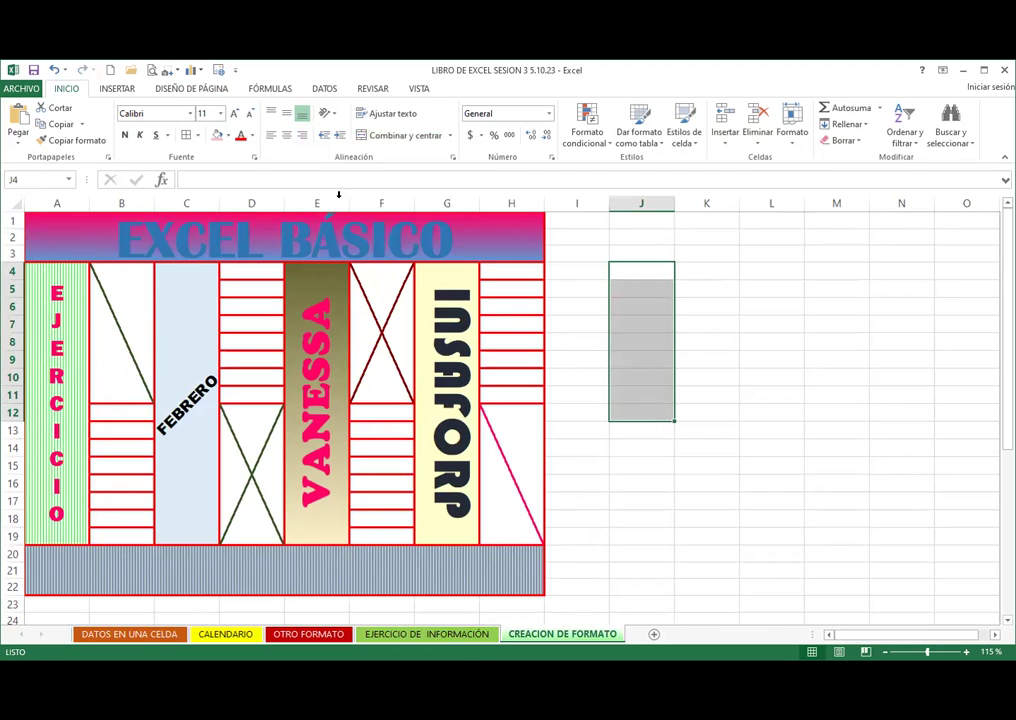
left_click(405, 138)
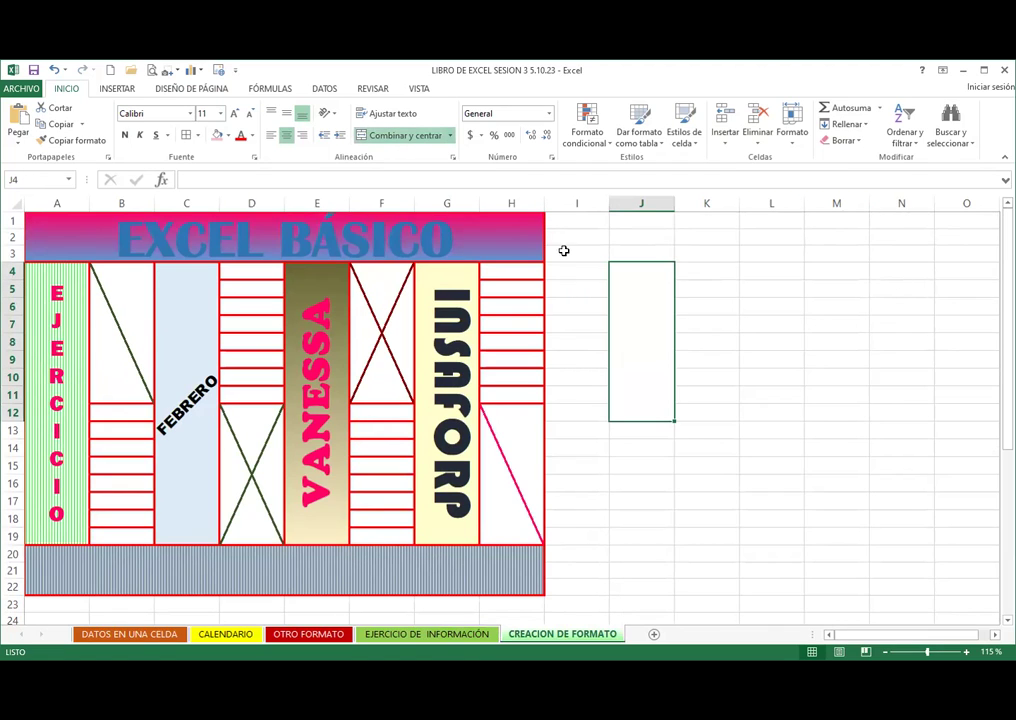
Step: Give the merged cell a lime green outline plus both diagonals forming an X
left_click(452, 158)
left_click(588, 198)
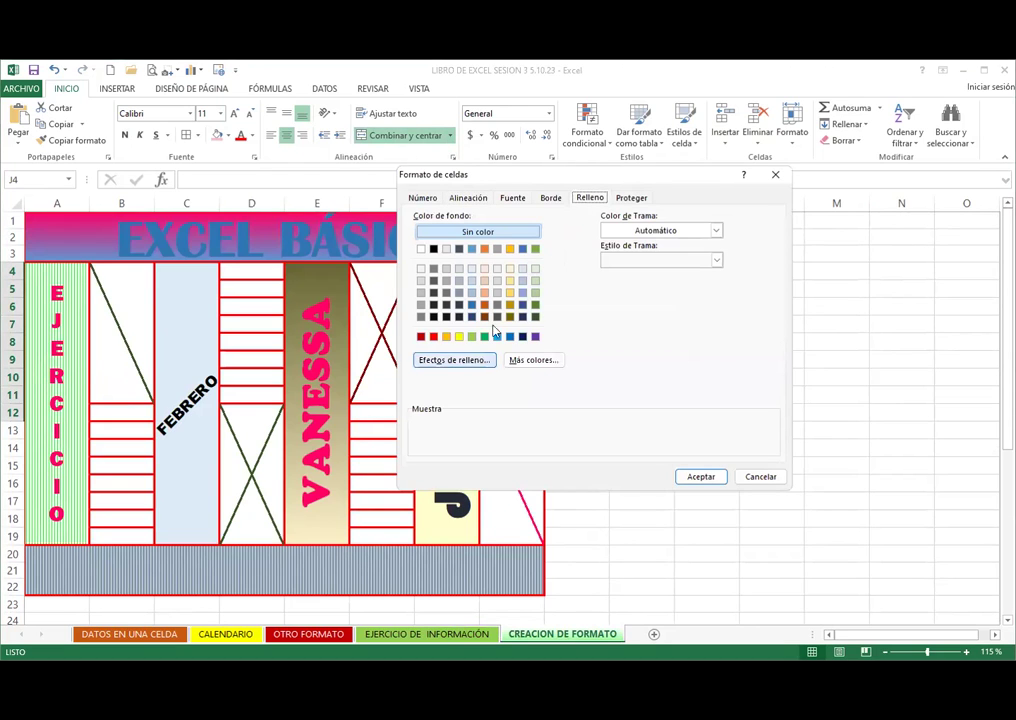
left_click(550, 198)
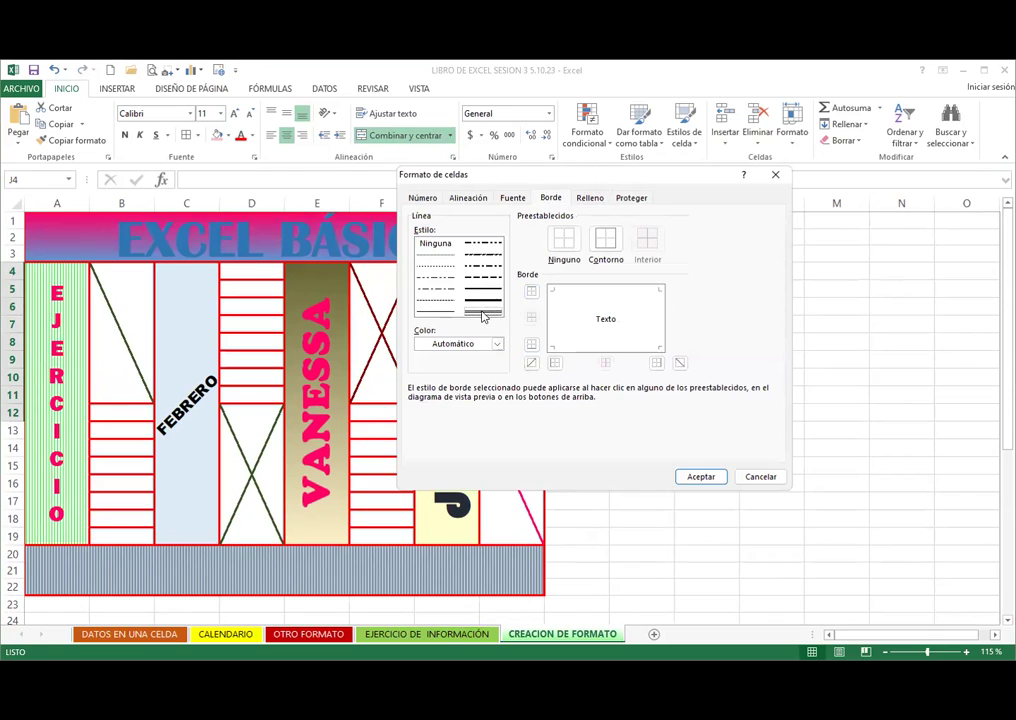
left_click(497, 344)
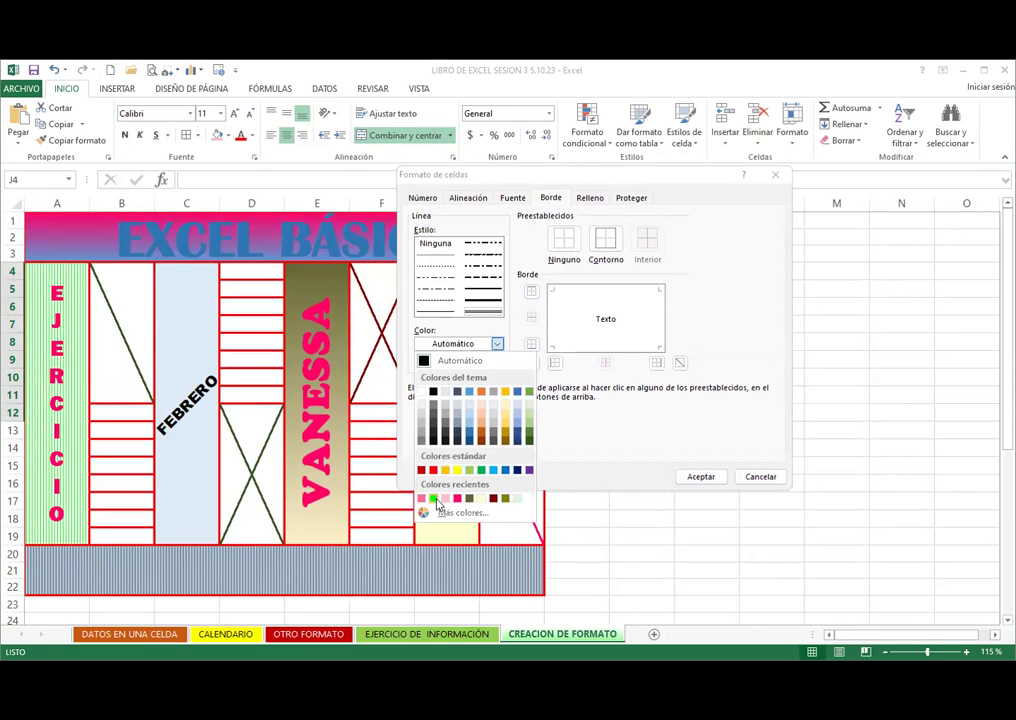
left_click(433, 498)
left_click(605, 238)
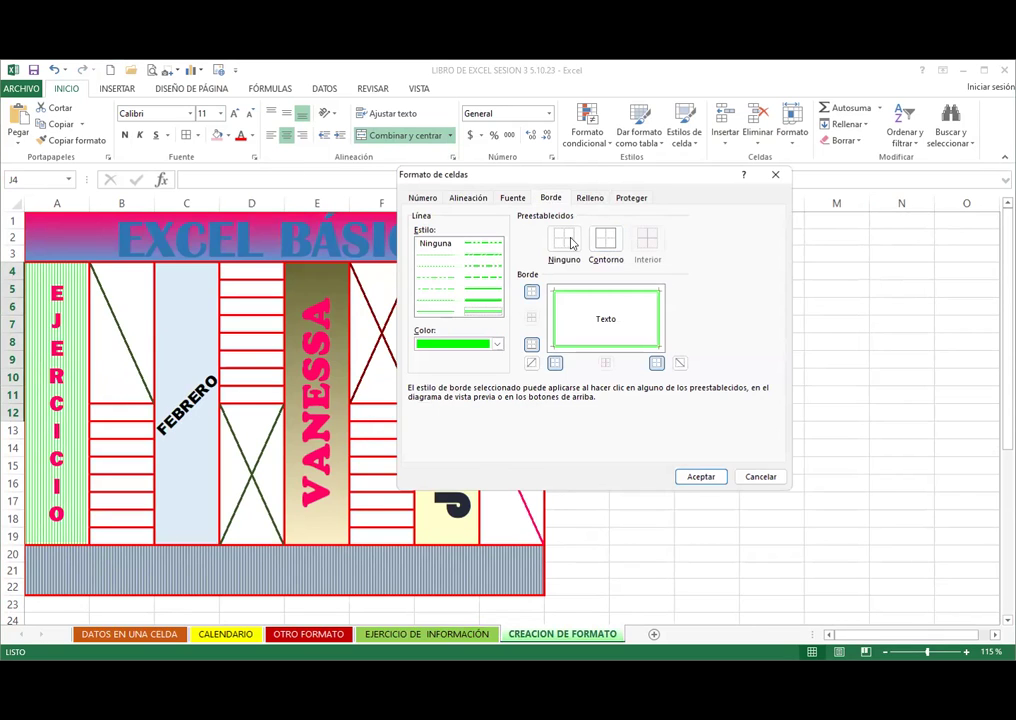
left_click(531, 363)
left_click(680, 363)
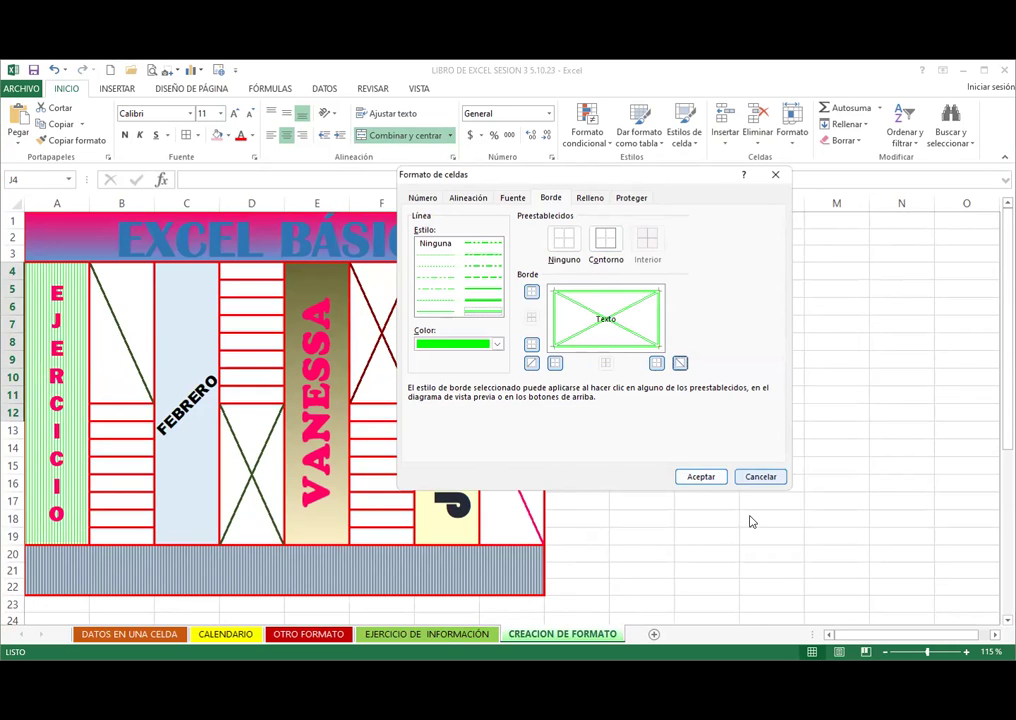
left_click(701, 477)
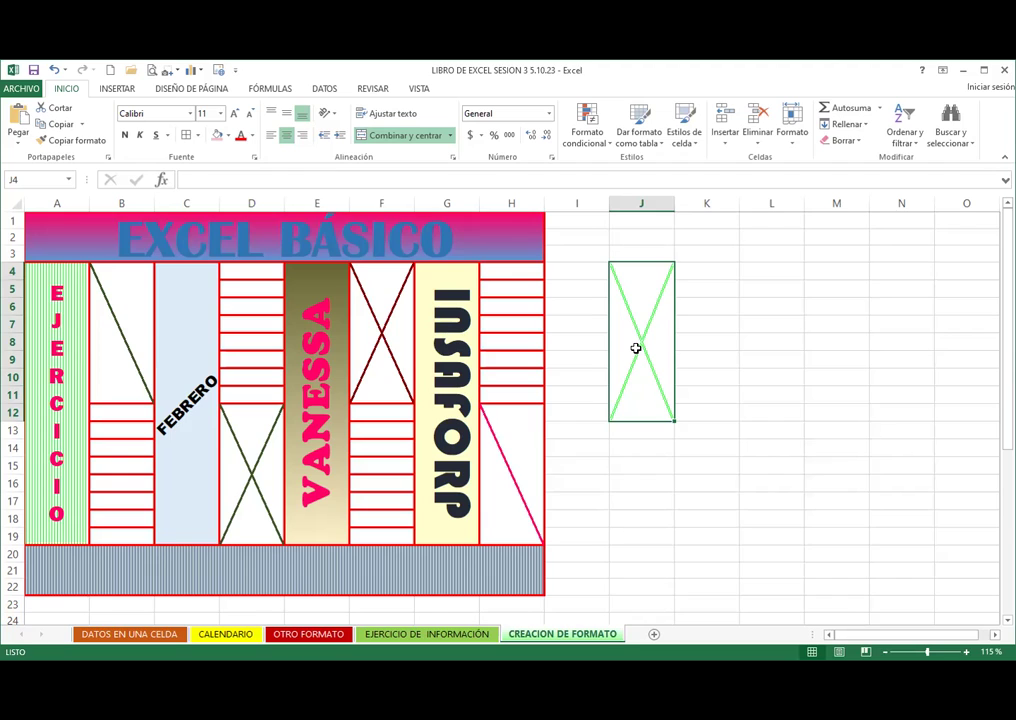
left_click(719, 274)
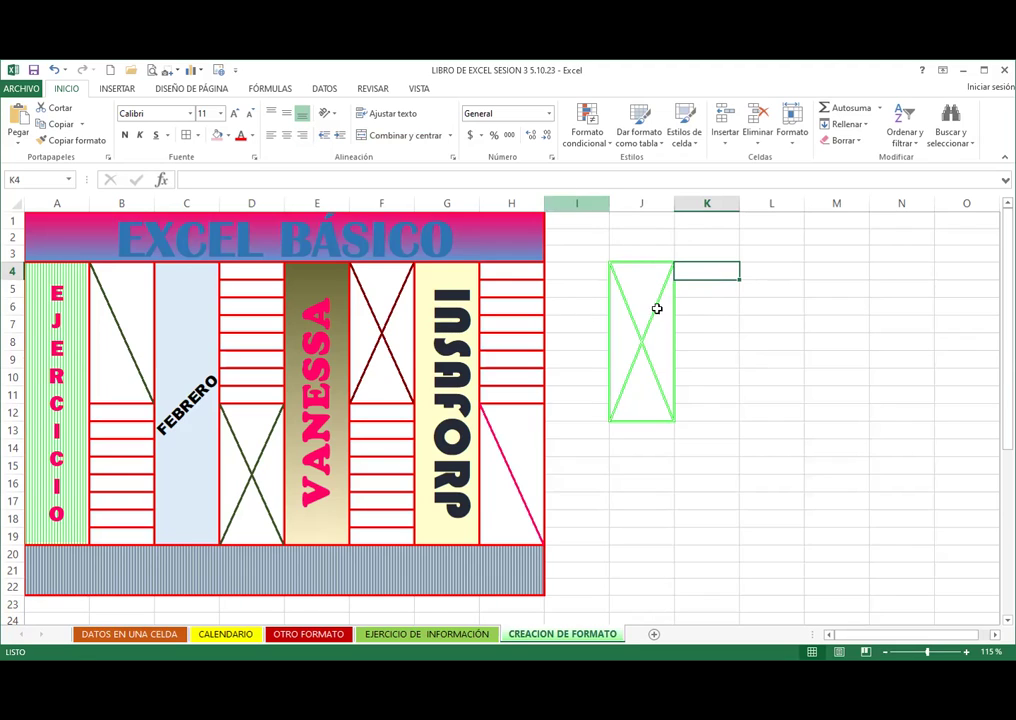
Step: Merge L4:L6 and add a rising diagonal border through Format Cells
left_click(764, 277)
left_click_drag(764, 277, 766, 305)
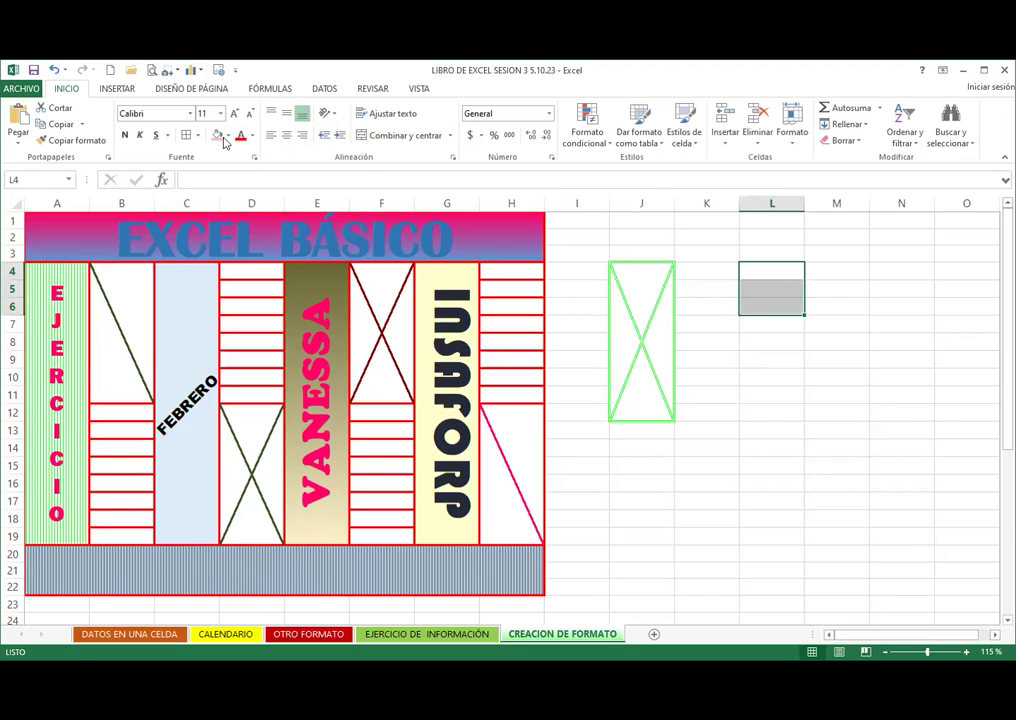
left_click(400, 135)
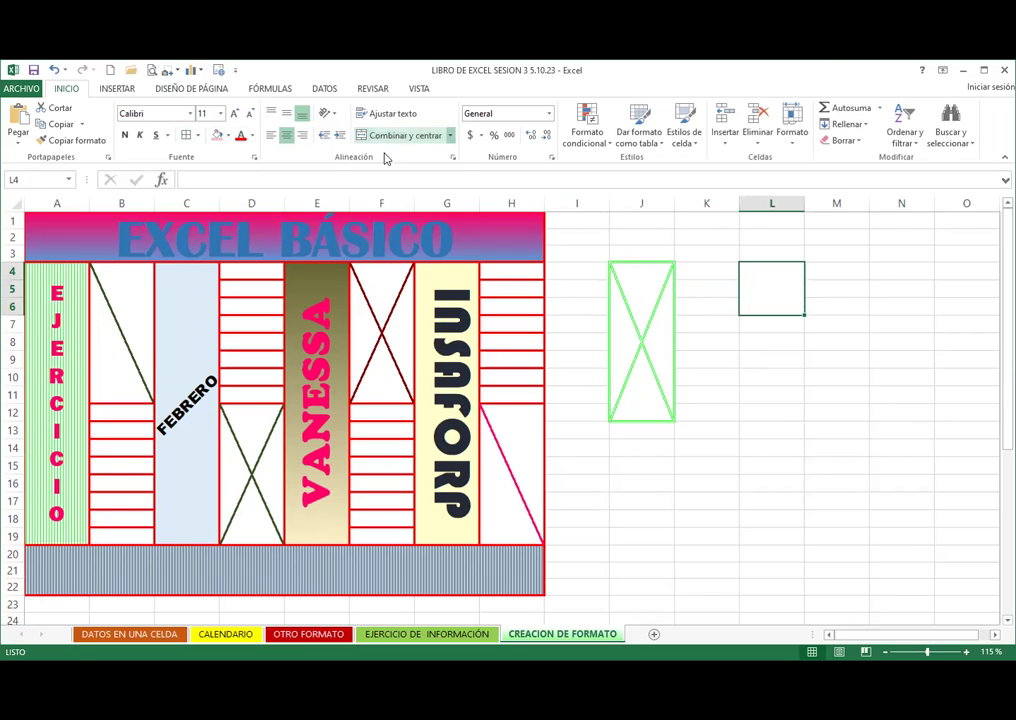
left_click(453, 159)
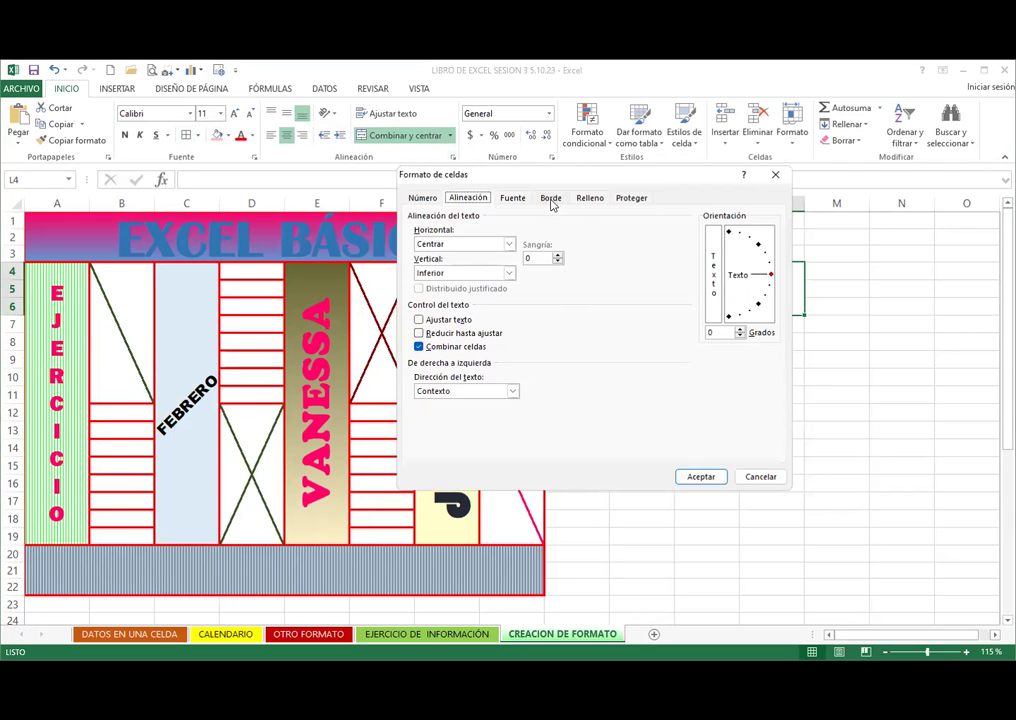
left_click(549, 198)
left_click(531, 363)
left_click(686, 478)
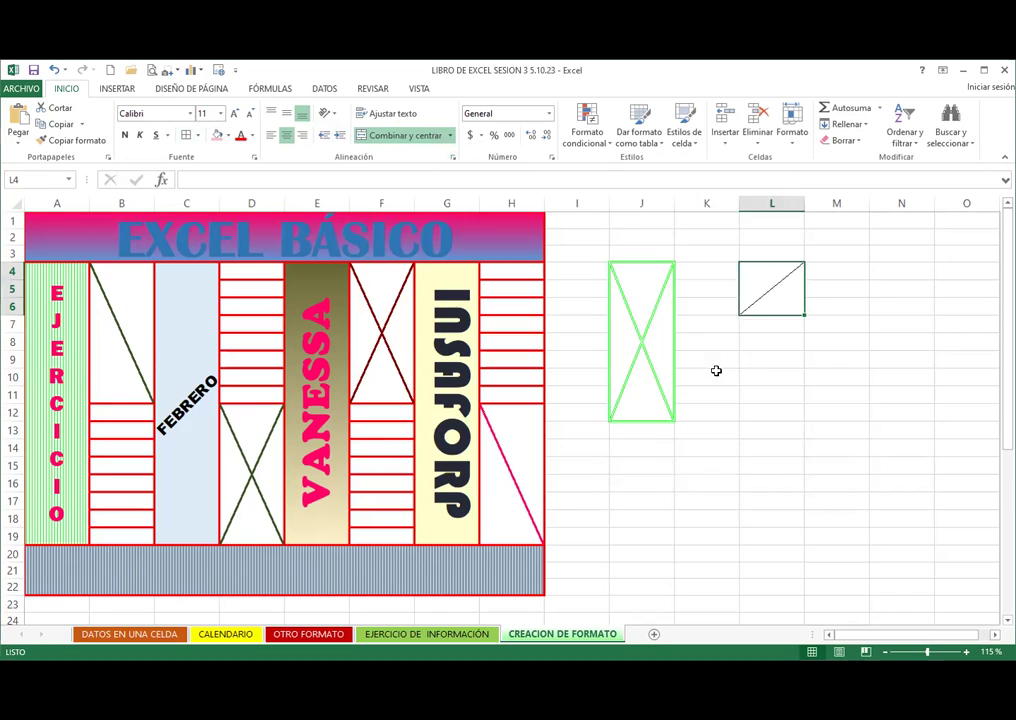
left_click(716, 371)
Step: Reselect L4:L6 and browse the border presets list without applying one
left_click(751, 295)
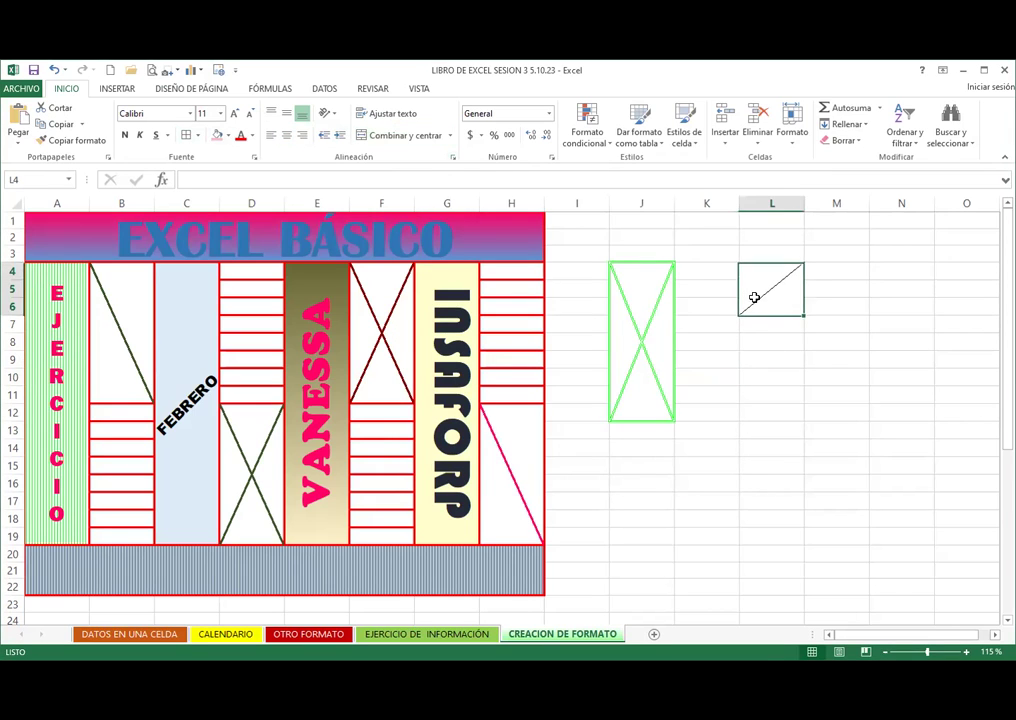
left_click(200, 136)
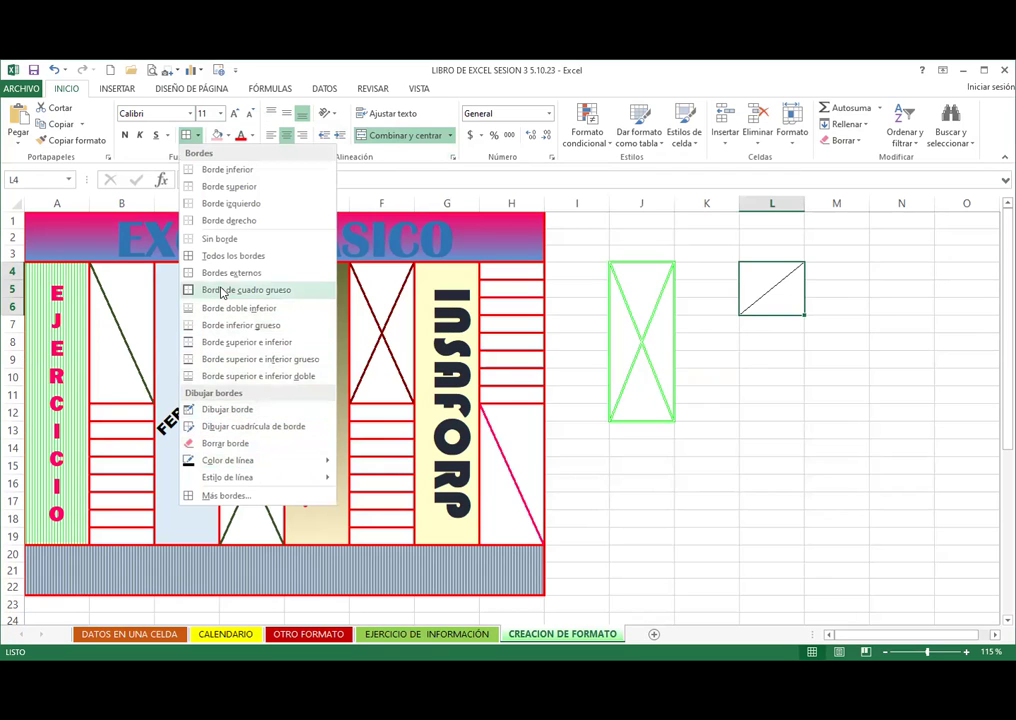
left_click(222, 291)
left_click(200, 136)
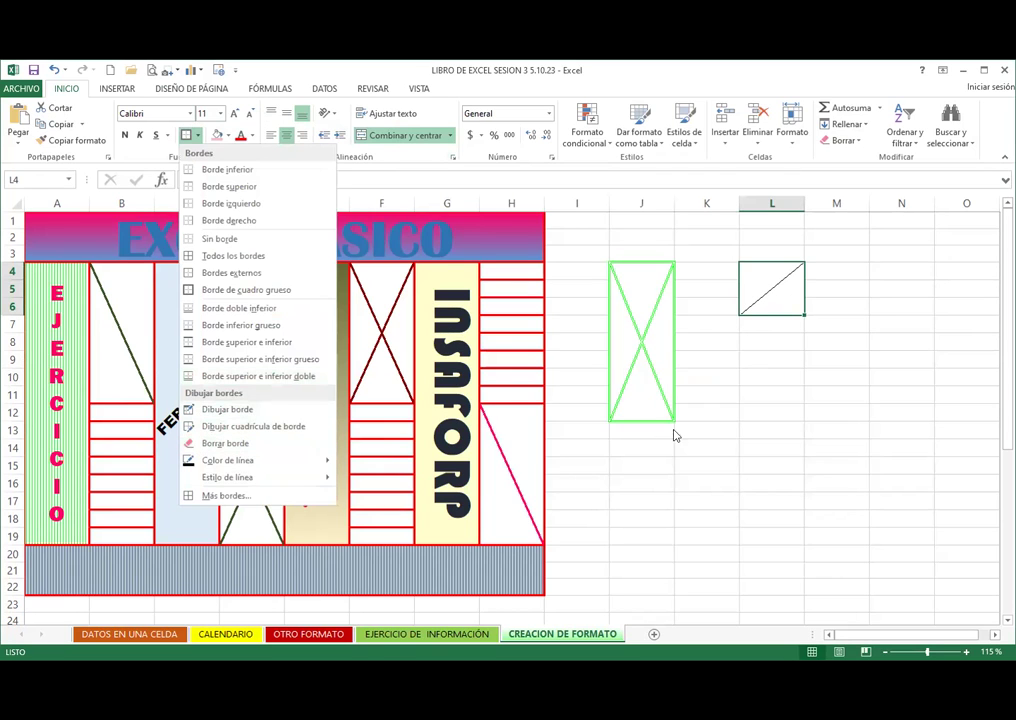
left_click(200, 136)
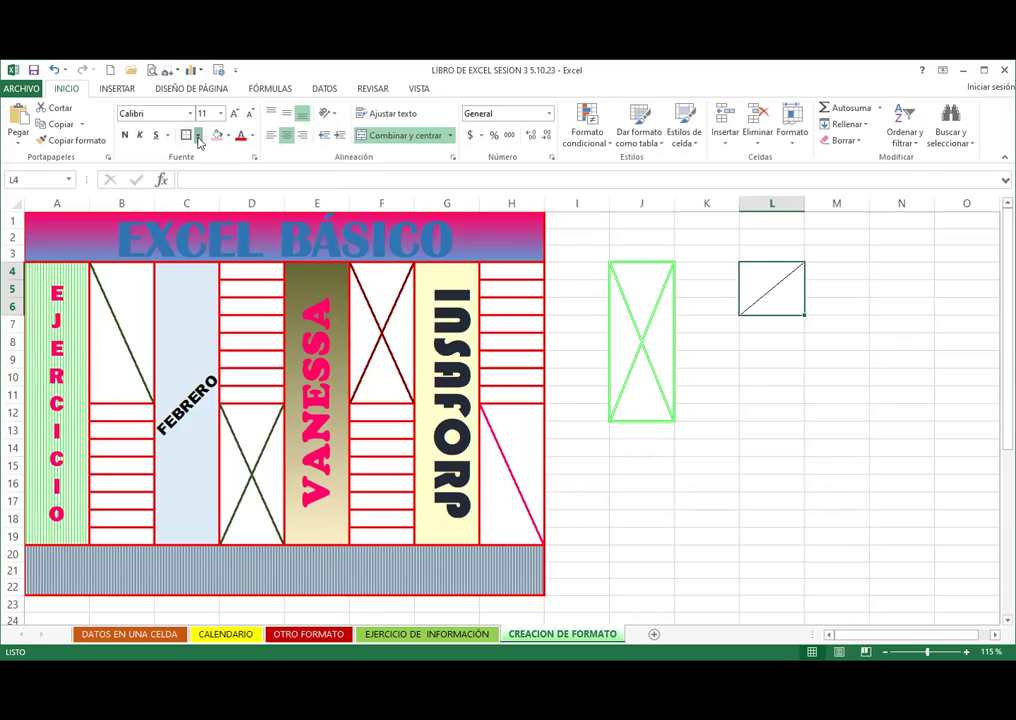
left_click(197, 135)
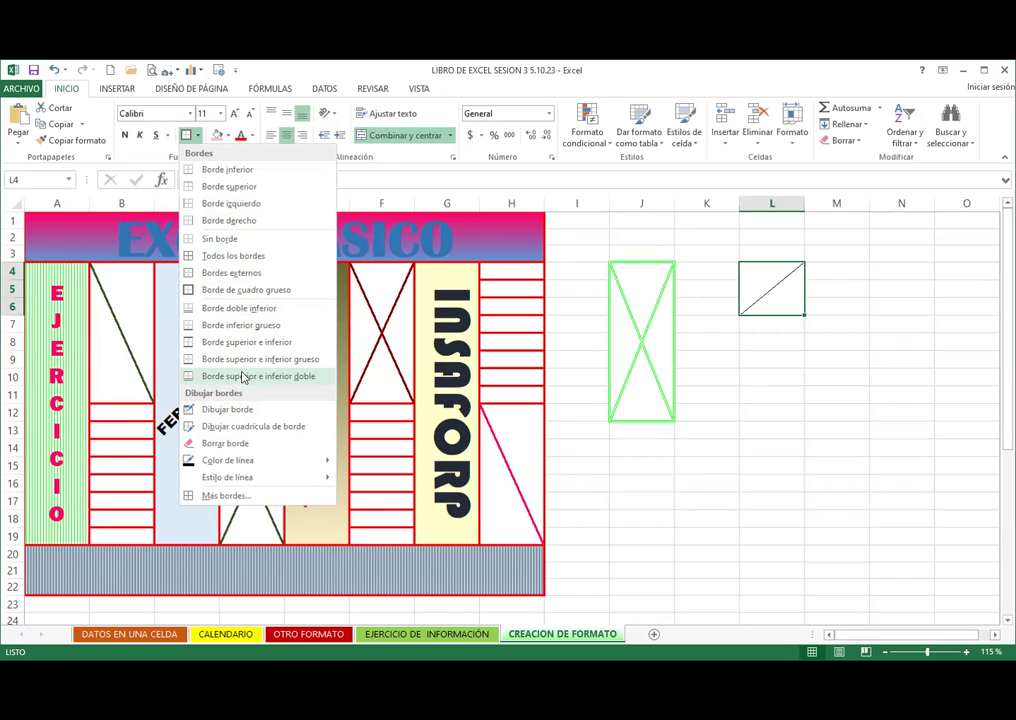
left_click(503, 163)
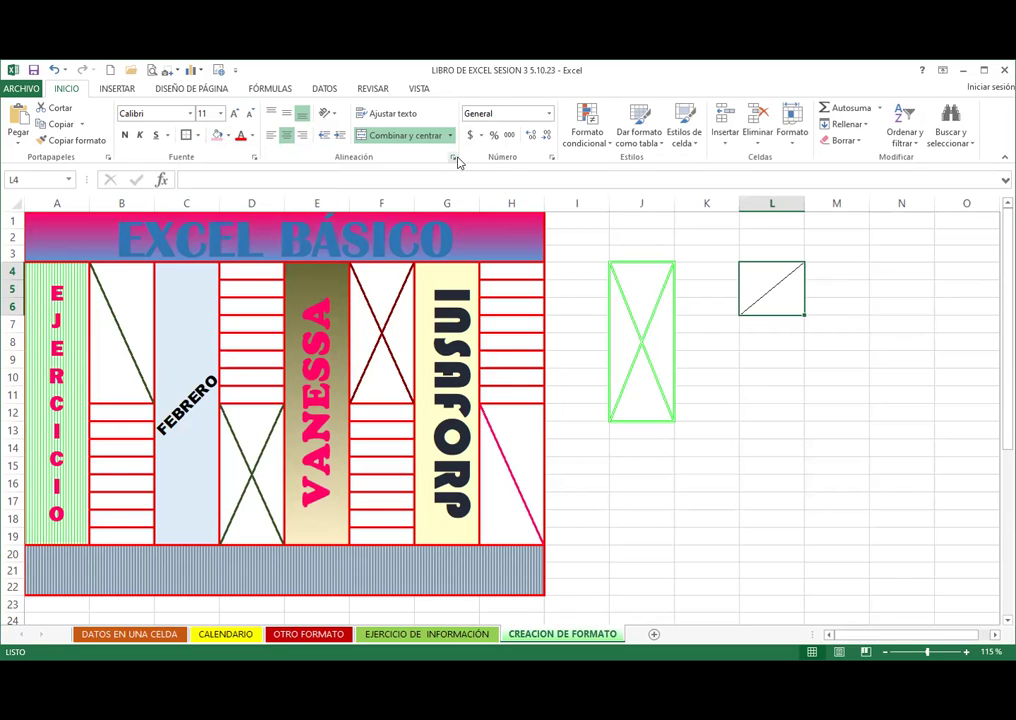
Step: In the Border settings for L4:L6, add a pink left border
left_click(455, 160)
left_click(550, 197)
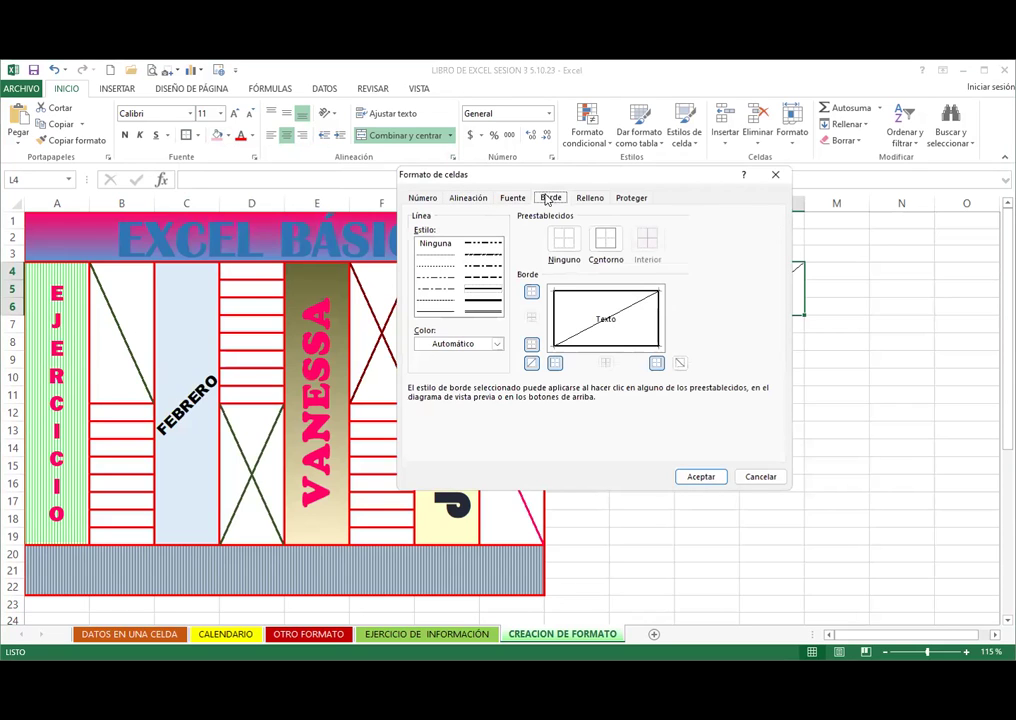
left_click(483, 310)
left_click(497, 344)
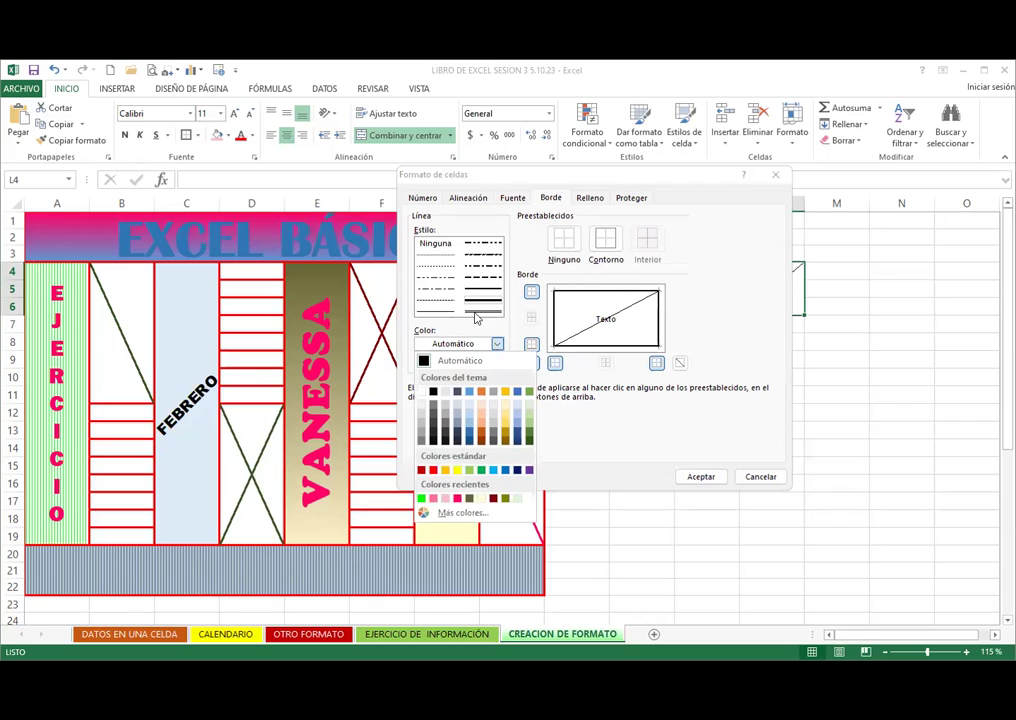
left_click(497, 344)
left_click(497, 344)
left_click(555, 335)
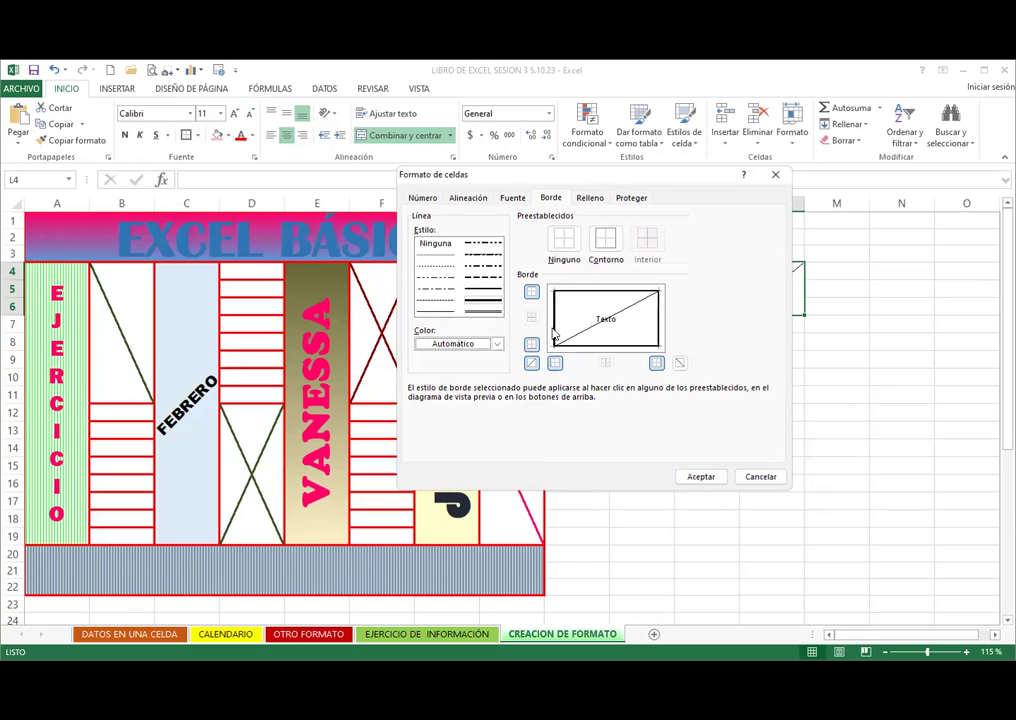
left_click(497, 344)
left_click(436, 500)
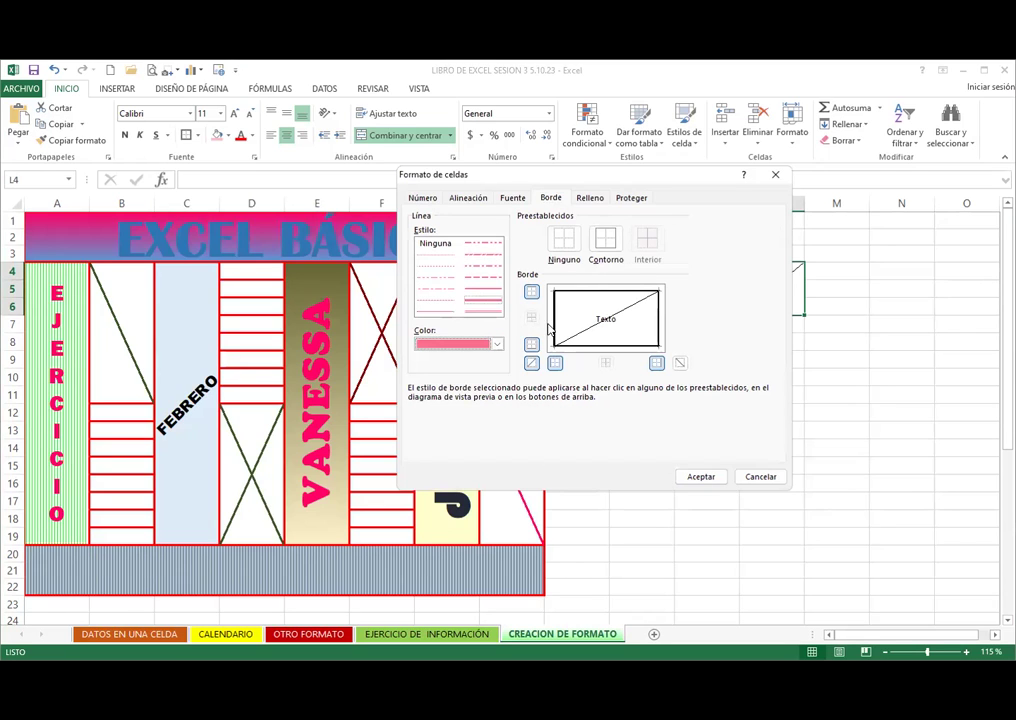
left_click(557, 318)
Step: Add a green dashed right, red dash-dot bottom and dark gold double top border
left_click(497, 344)
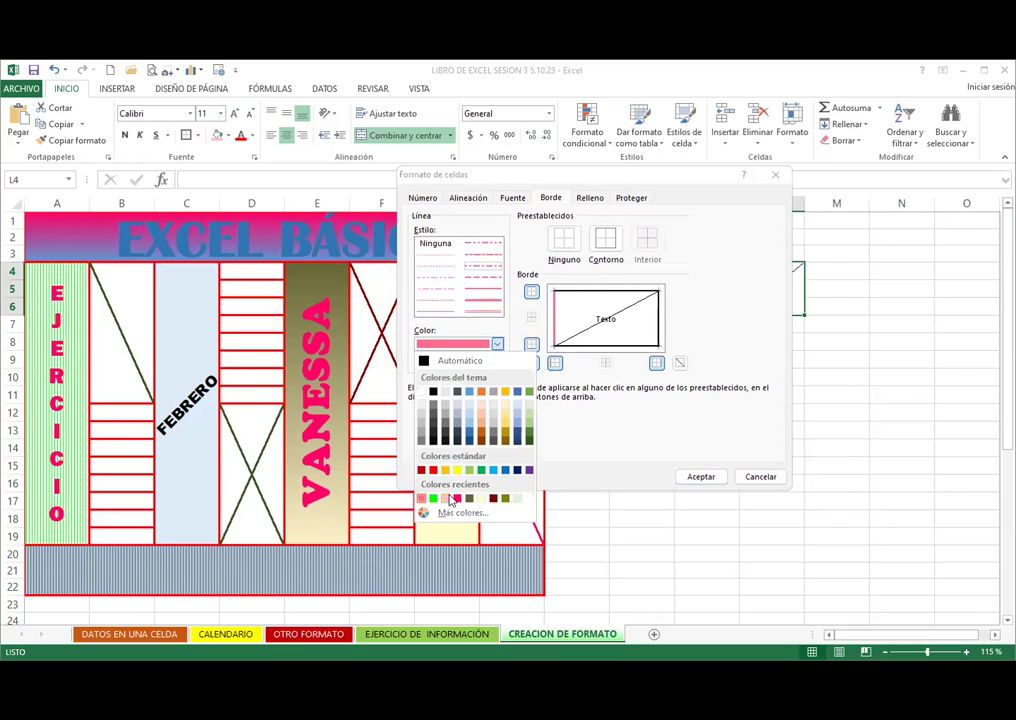
left_click(433, 499)
left_click(658, 320)
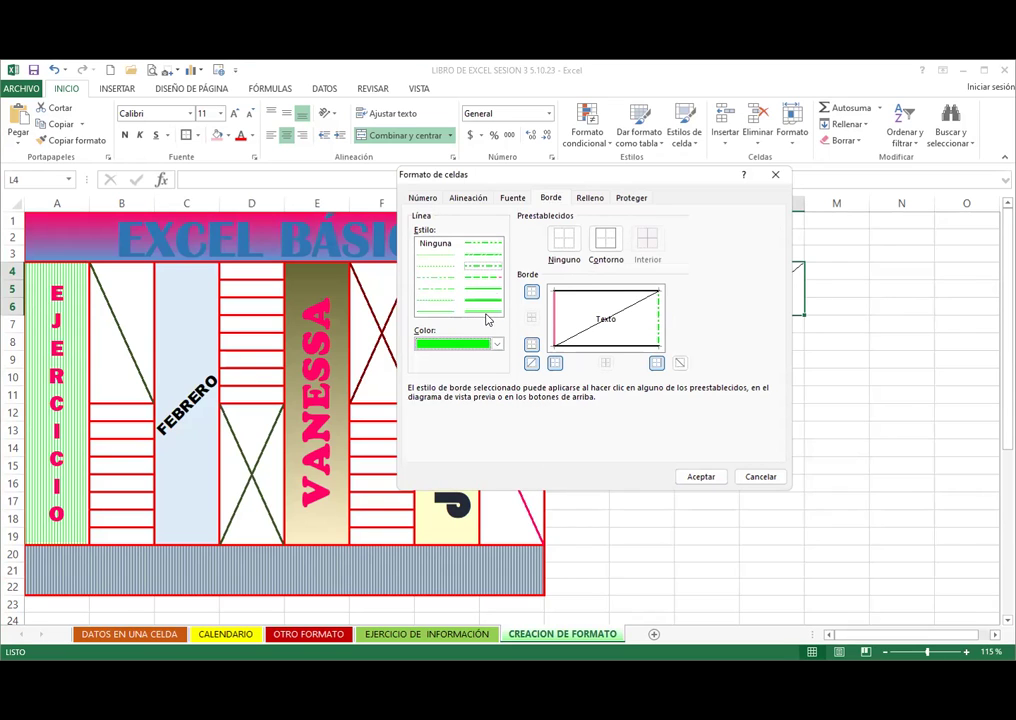
left_click(497, 344)
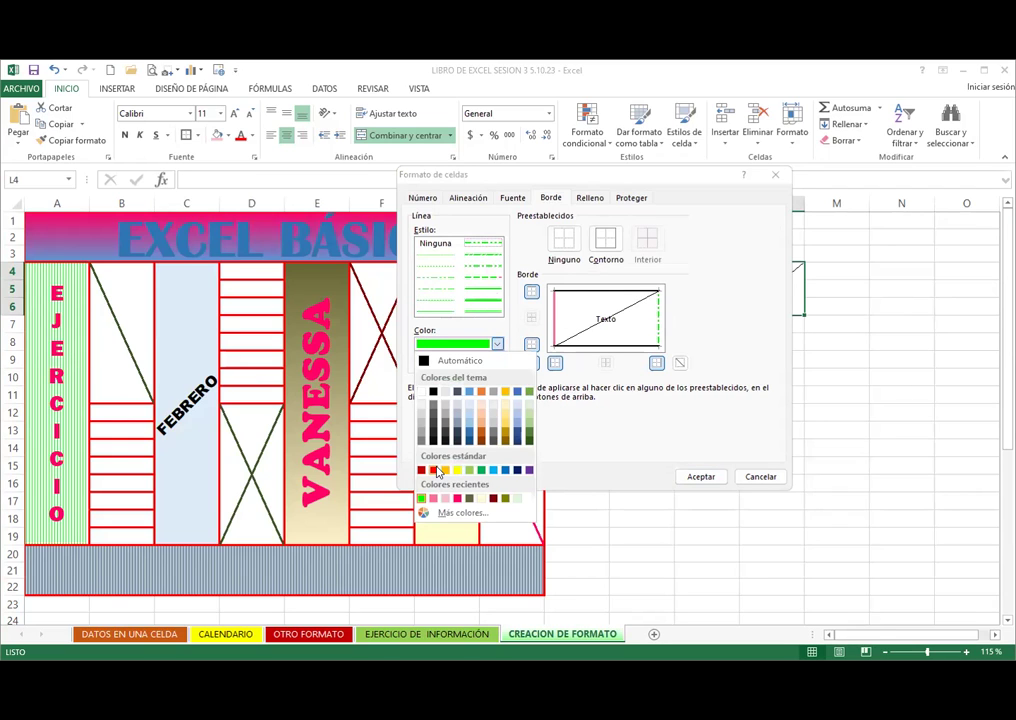
left_click(435, 470)
left_click(592, 345)
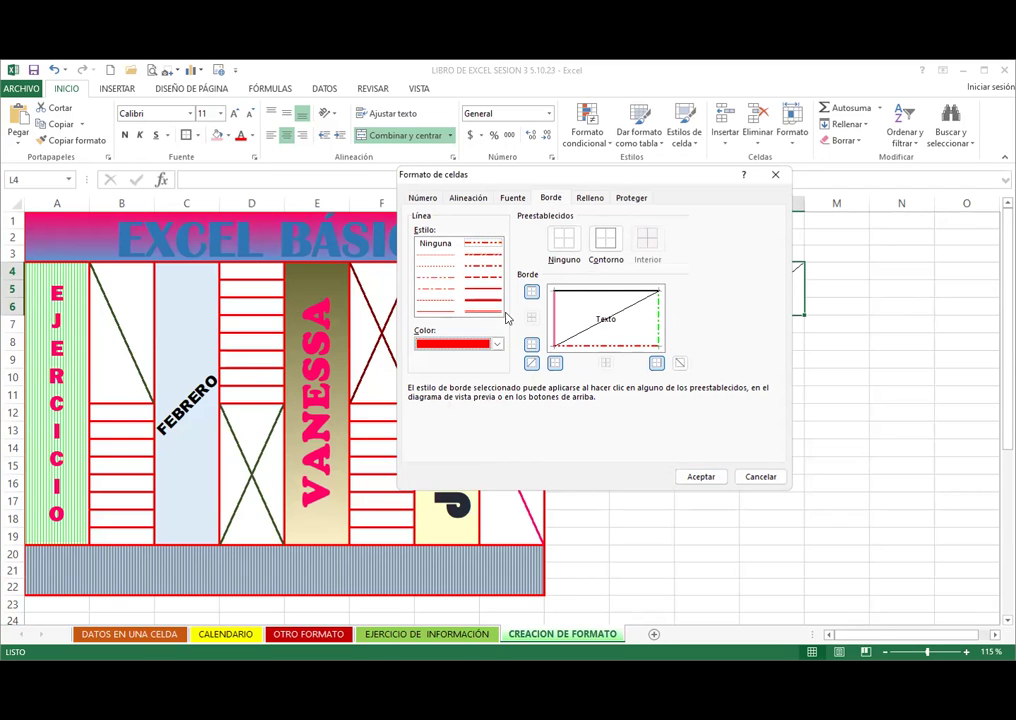
left_click(497, 344)
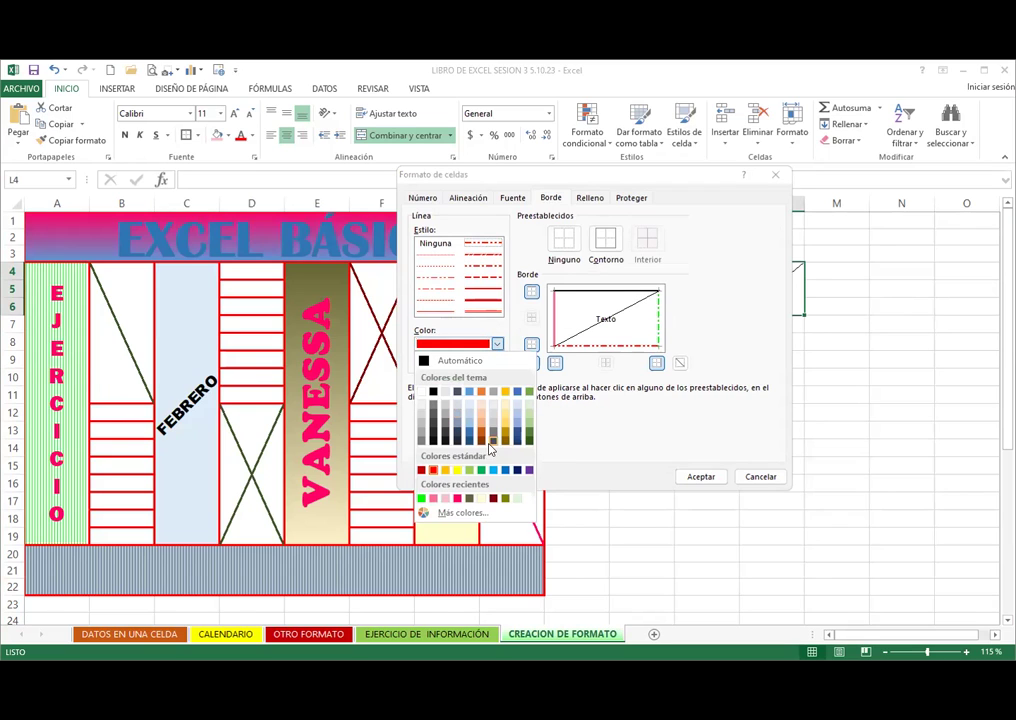
left_click(510, 438)
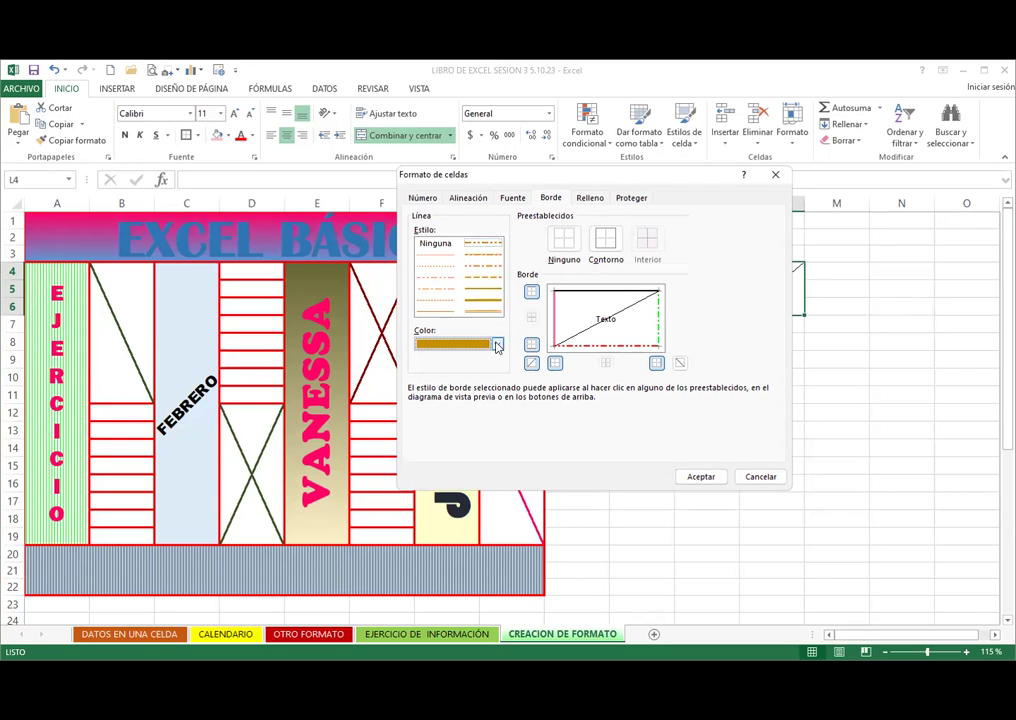
left_click(478, 312)
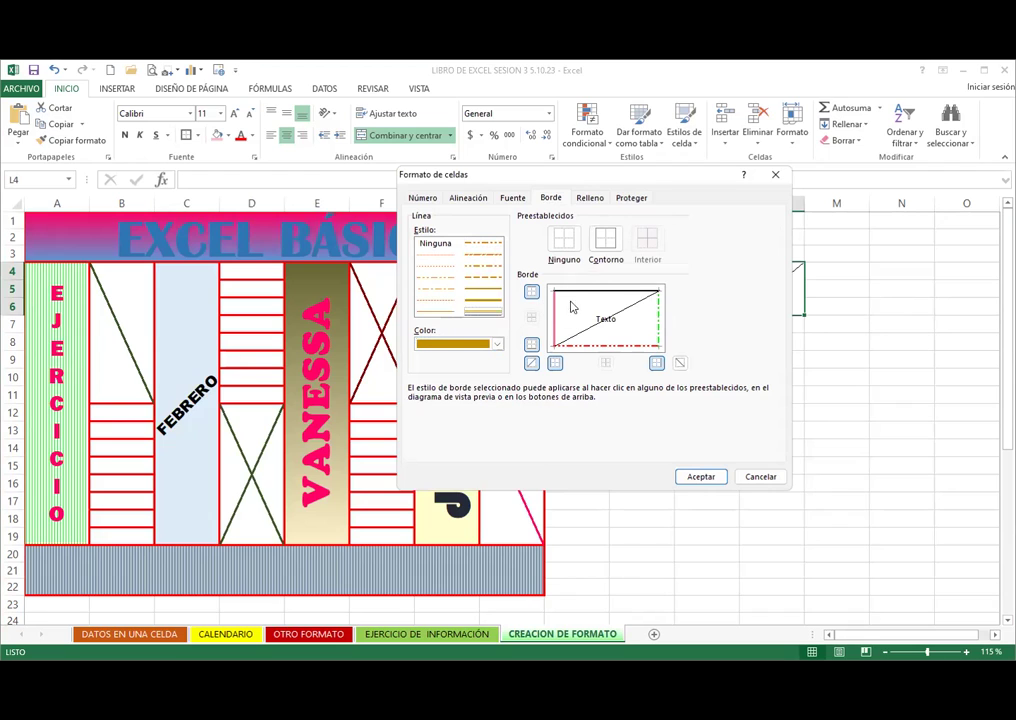
left_click(575, 292)
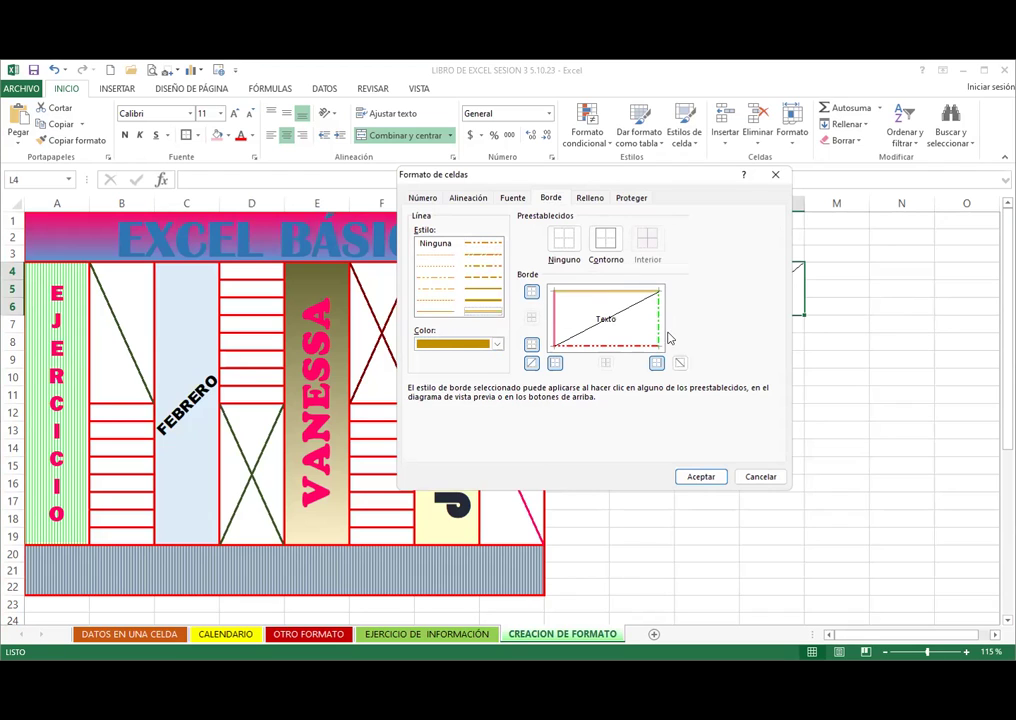
Step: Apply L4:L6's new borders, then give L9:L12 a top and double bottom border
left_click(700, 477)
left_click(771, 430)
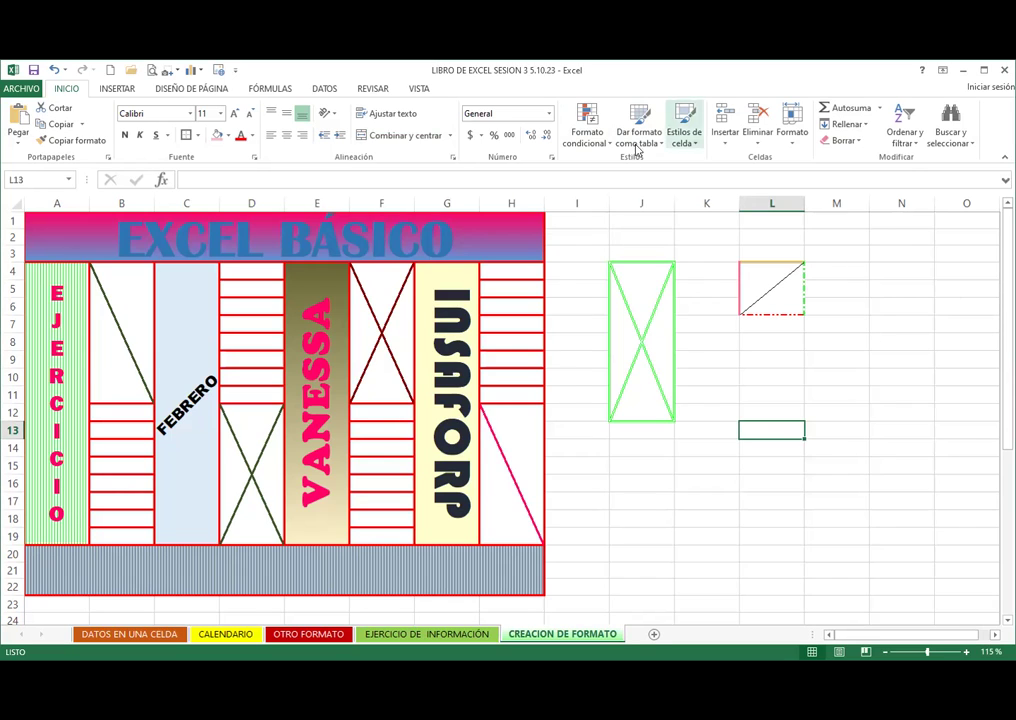
left_click_drag(757, 360, 757, 414)
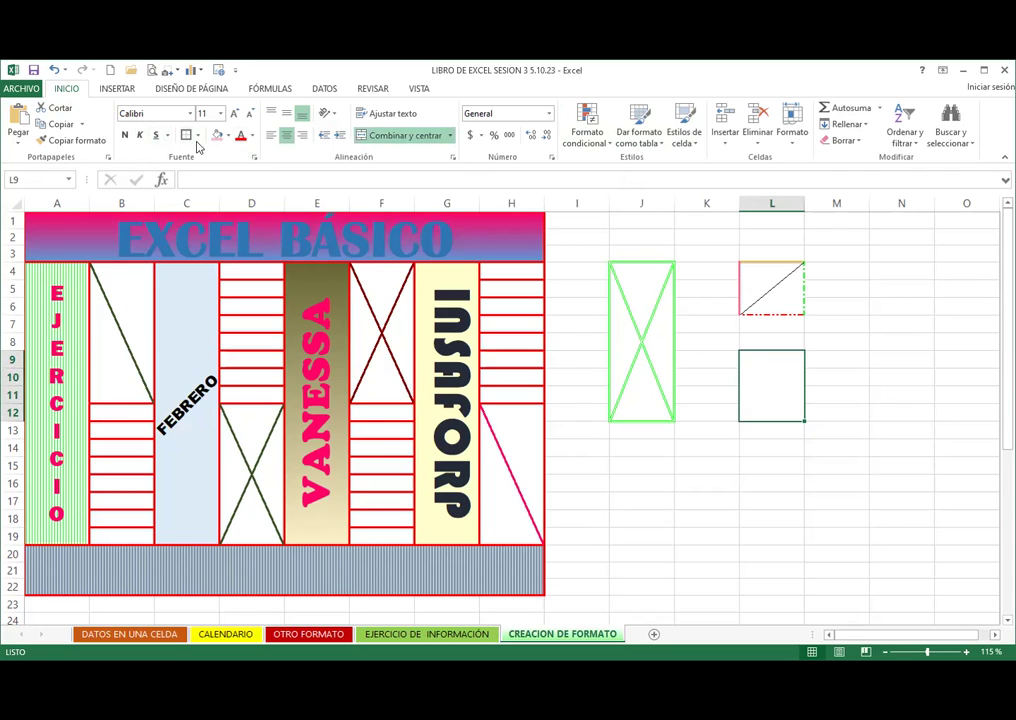
left_click(197, 135)
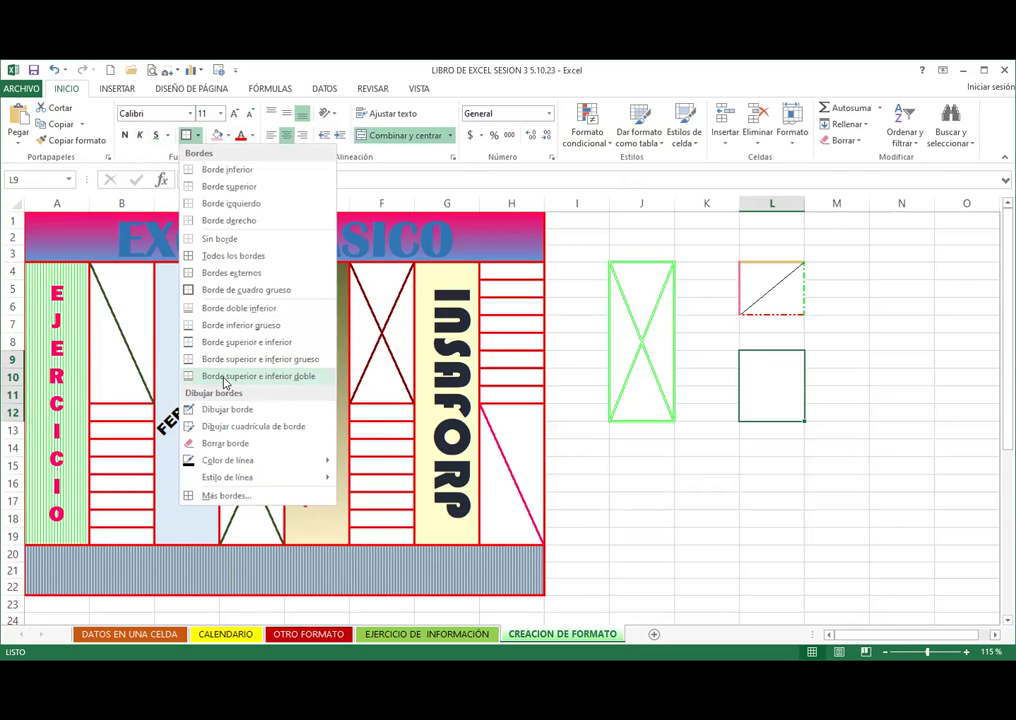
left_click(224, 381)
left_click(707, 463)
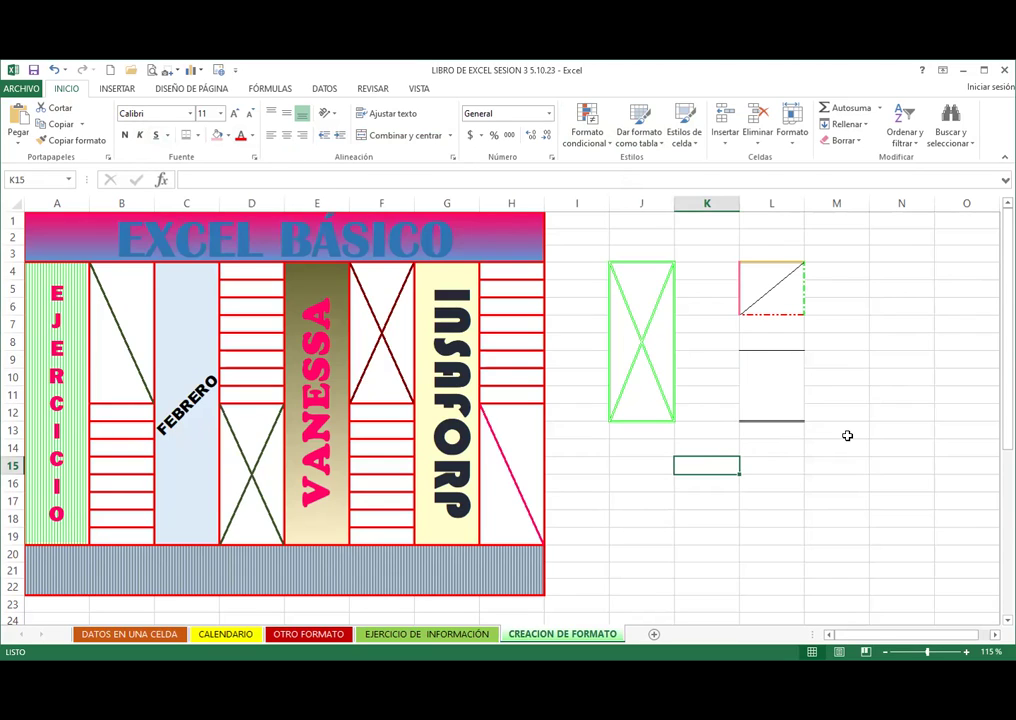
Step: Set the border line colour to pink and draw boxes around L15:L16 and M14:O18
left_click(197, 135)
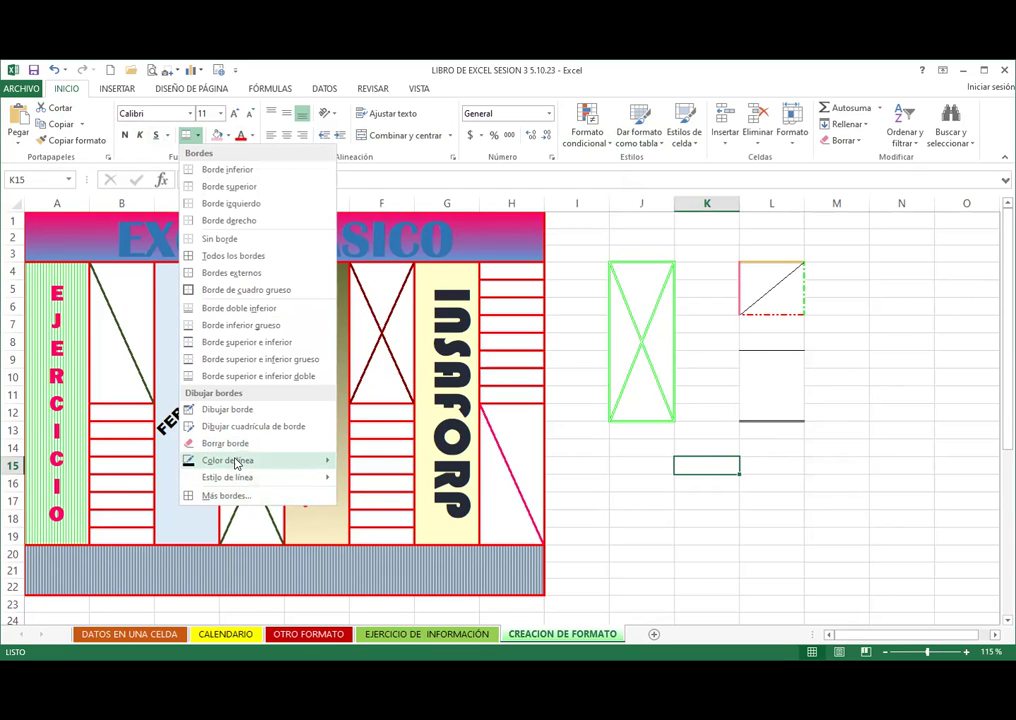
mouse_move(236, 463)
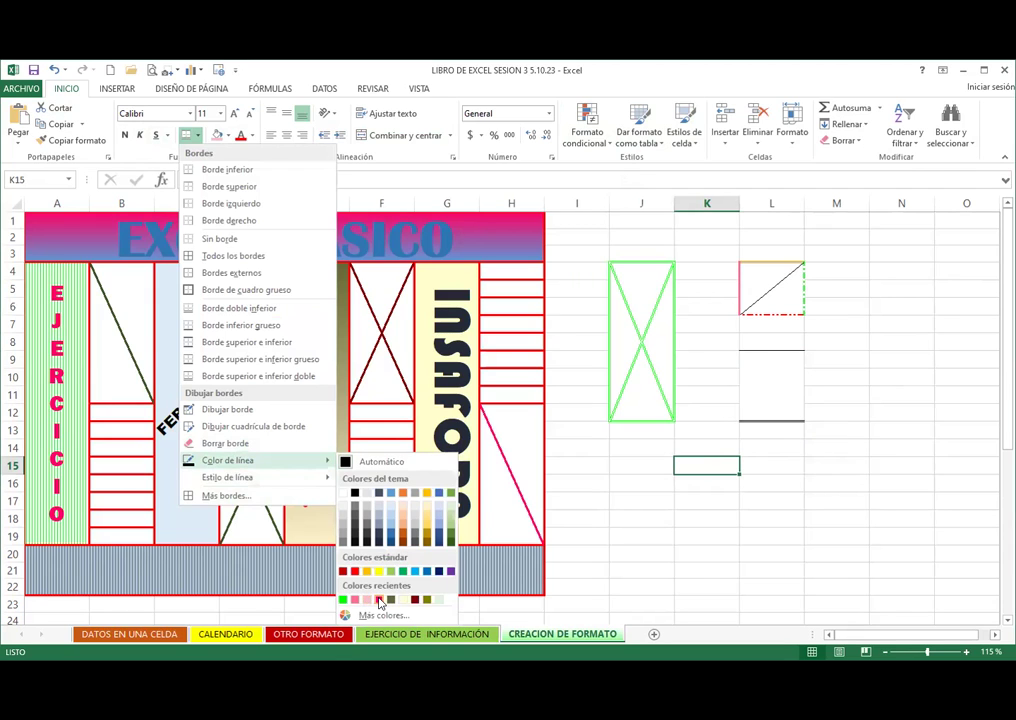
left_click(379, 600)
left_click_drag(795, 485, 798, 502)
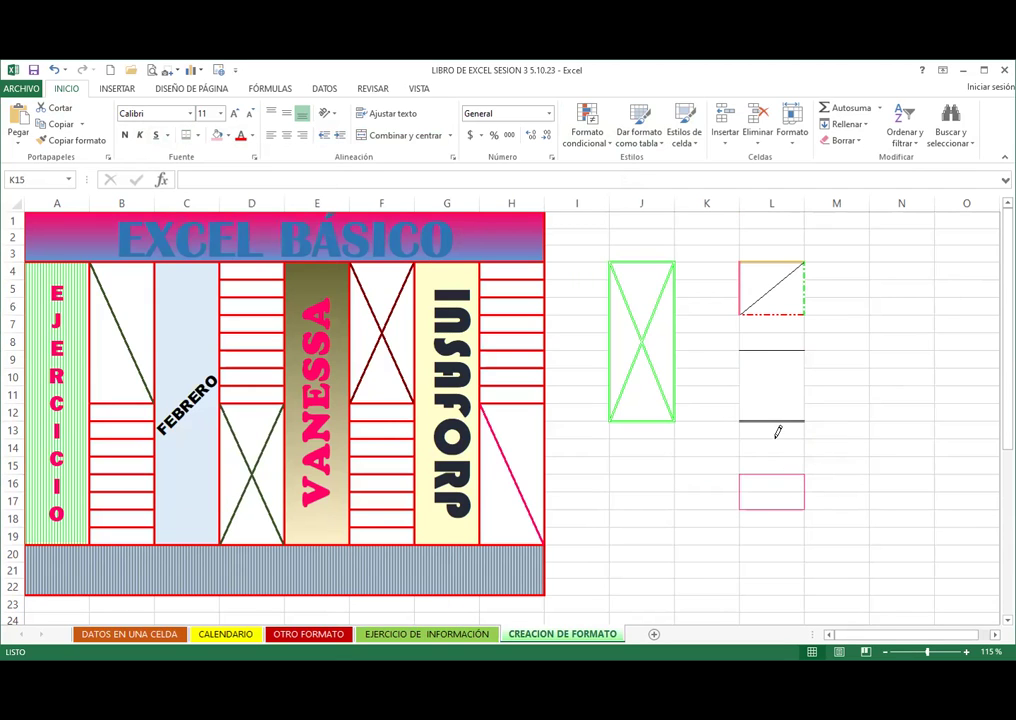
left_click_drag(832, 438, 985, 520)
left_click_drag(666, 523, 637, 481)
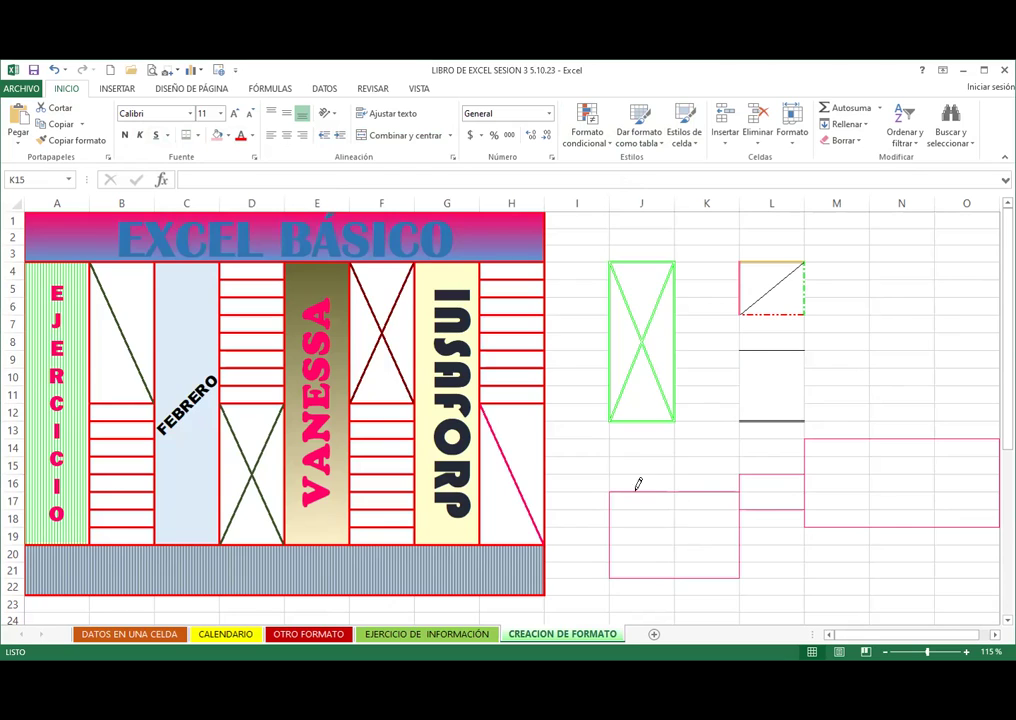
Step: Draw pink boxes around H28:L33, L24:N30, A26:G39 and J26:K27, plus a J34/J35 line
scroll(665, 486, "down", 5)
left_click_drag(746, 495, 500, 420)
mouse_move(745, 355)
left_mouse_down()
mouse_move(898, 447)
mouse_move(900, 470)
left_mouse_up()
mouse_move(61, 386)
left_mouse_down()
mouse_move(200, 420)
mouse_move(460, 600)
left_mouse_up()
left_click(620, 526)
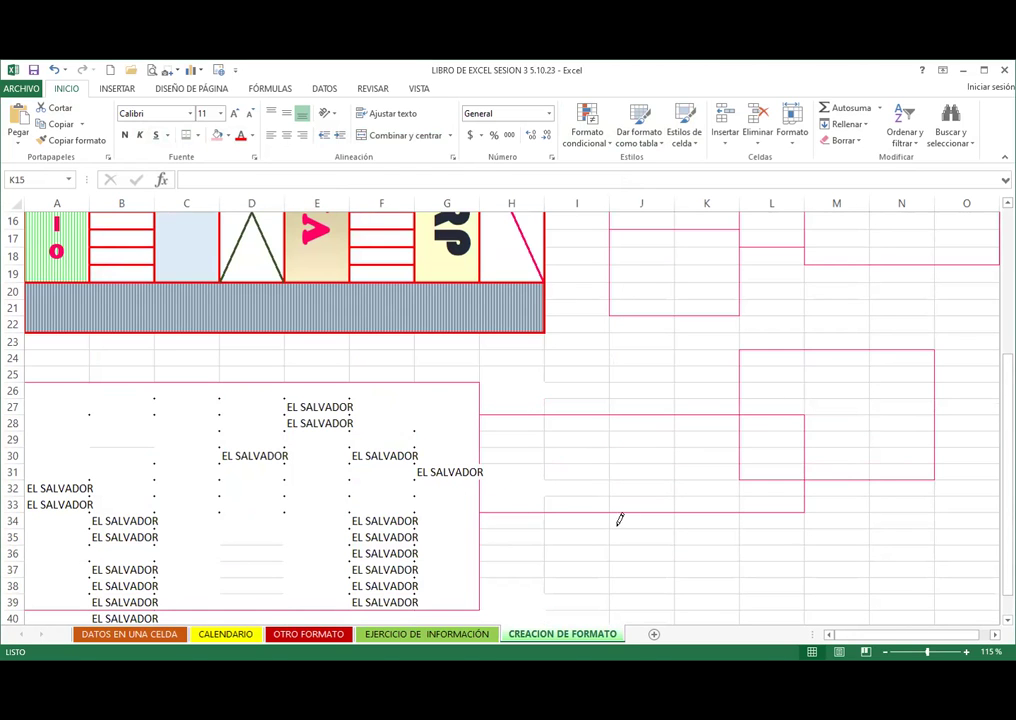
left_click_drag(642, 401, 680, 390)
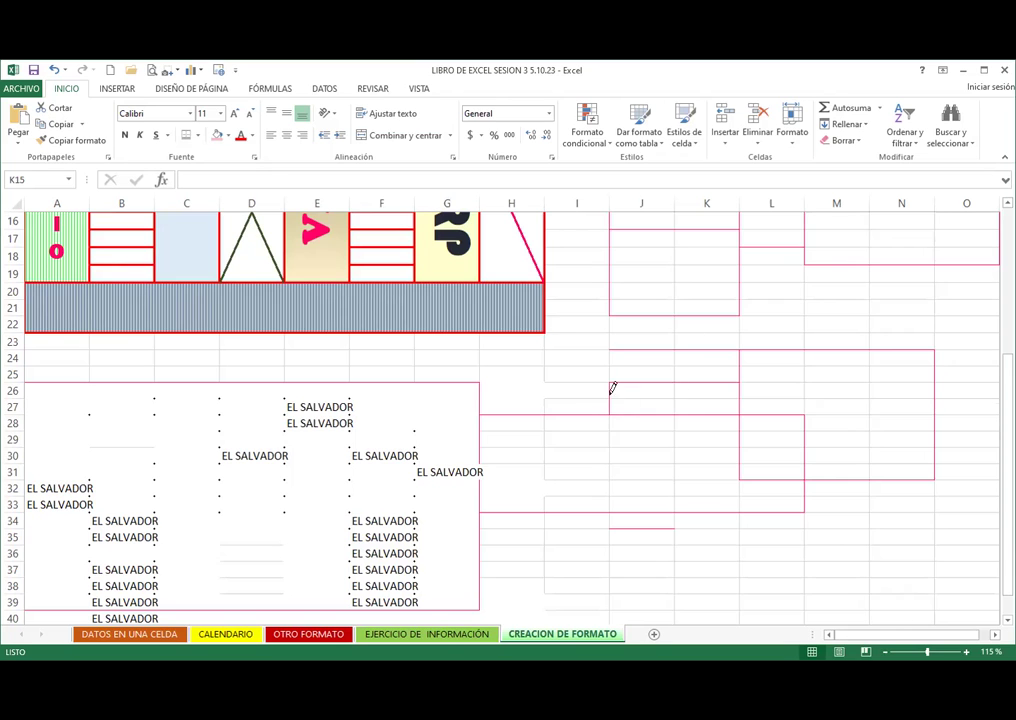
scroll(610, 388, "up", 5)
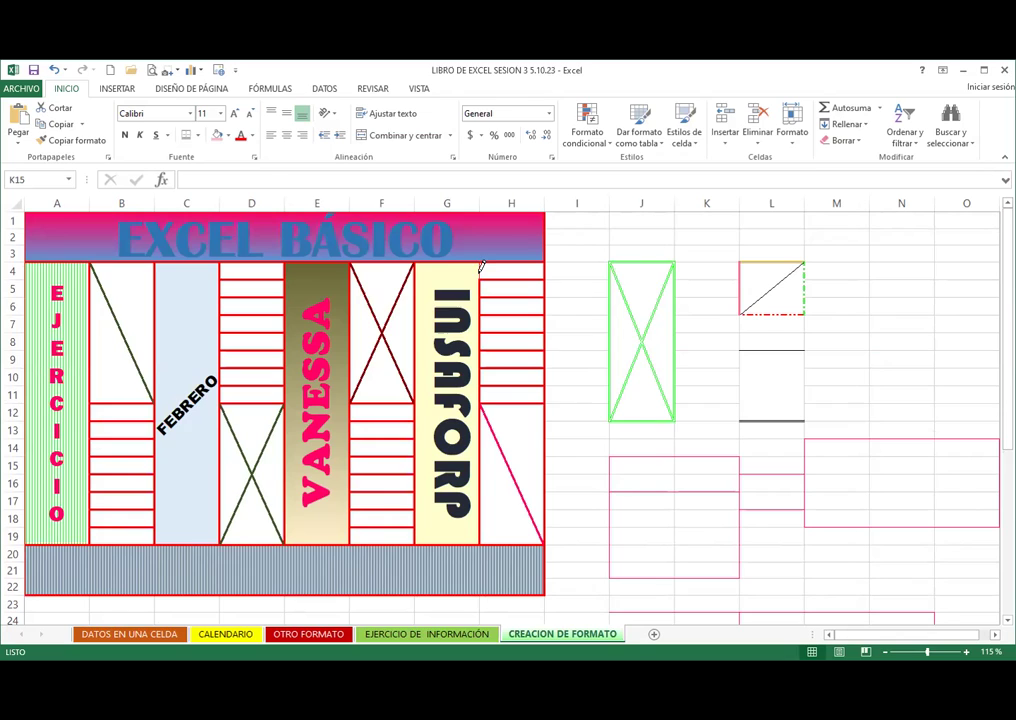
Step: Fill cell K15 with bright green
left_click(228, 140)
left_click(180, 234)
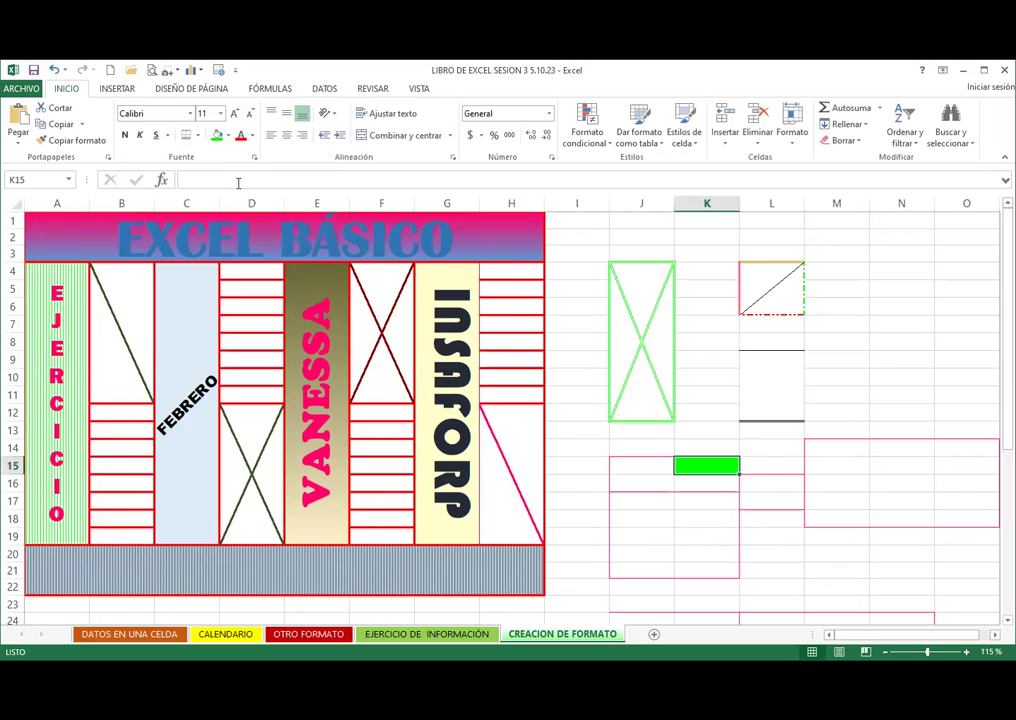
left_click(227, 137)
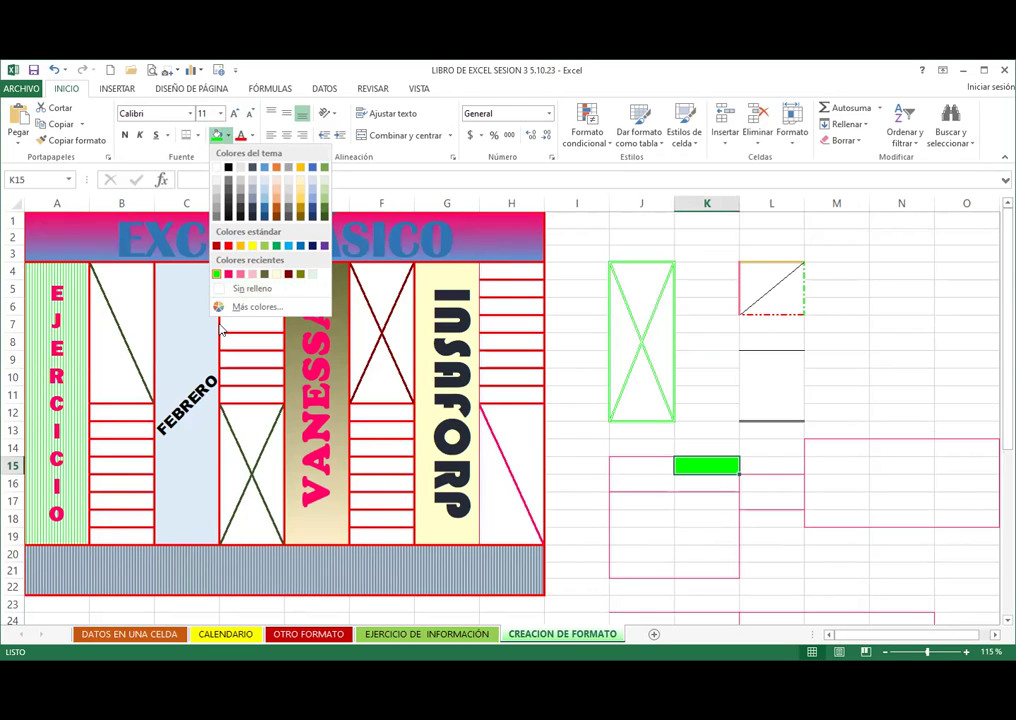
Step: Set the border line colour to green, then leave border drawing by selecting B4:B11
left_click(197, 135)
mouse_move(253, 467)
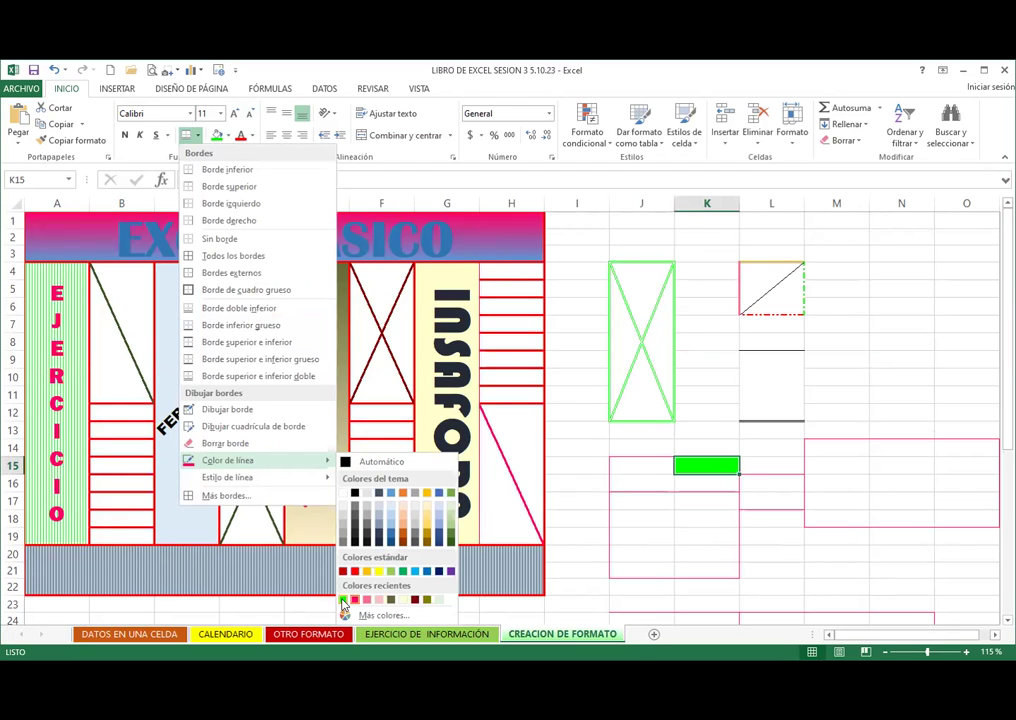
left_click(343, 600)
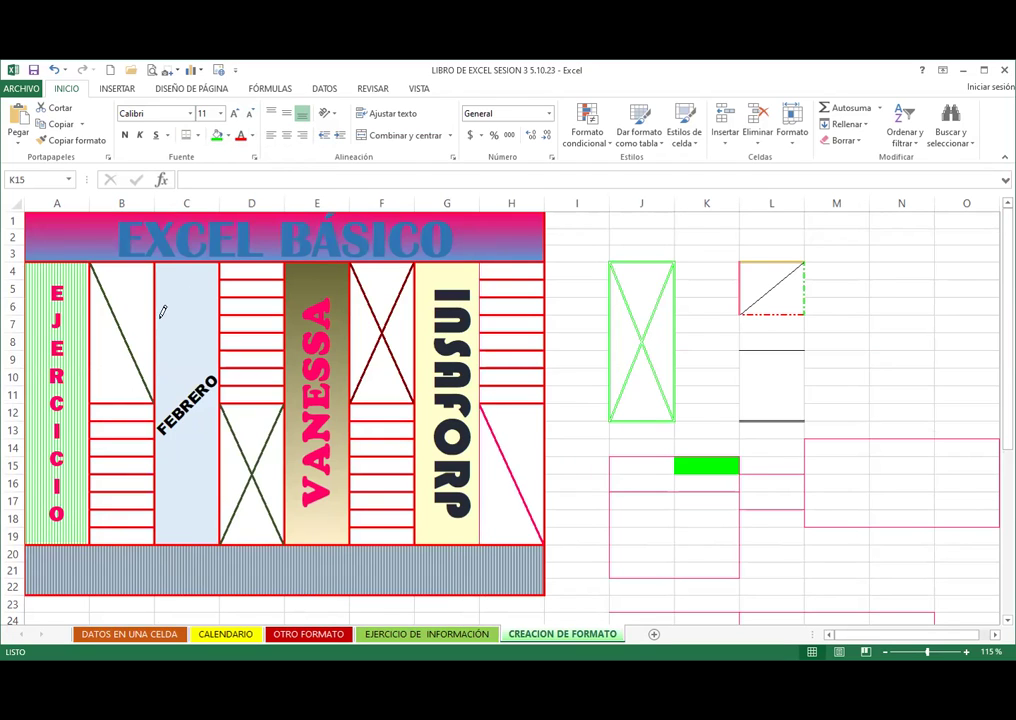
left_click(150, 322)
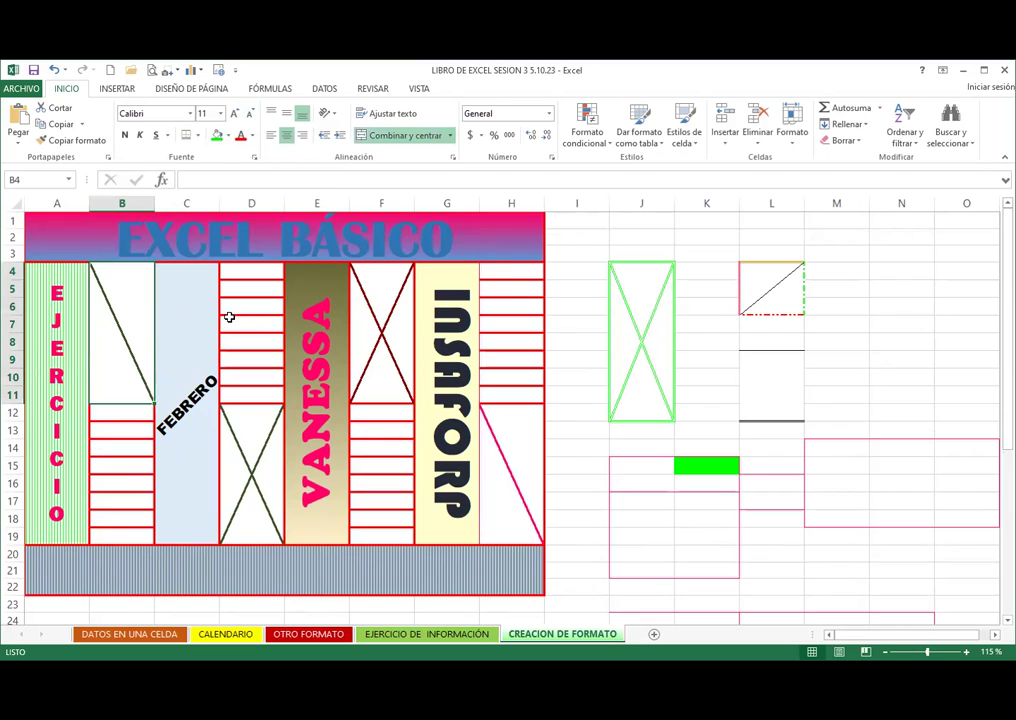
Step: On the CALENDARIO sheet, select I19 and then L21 to clear the selection
left_click(588, 544)
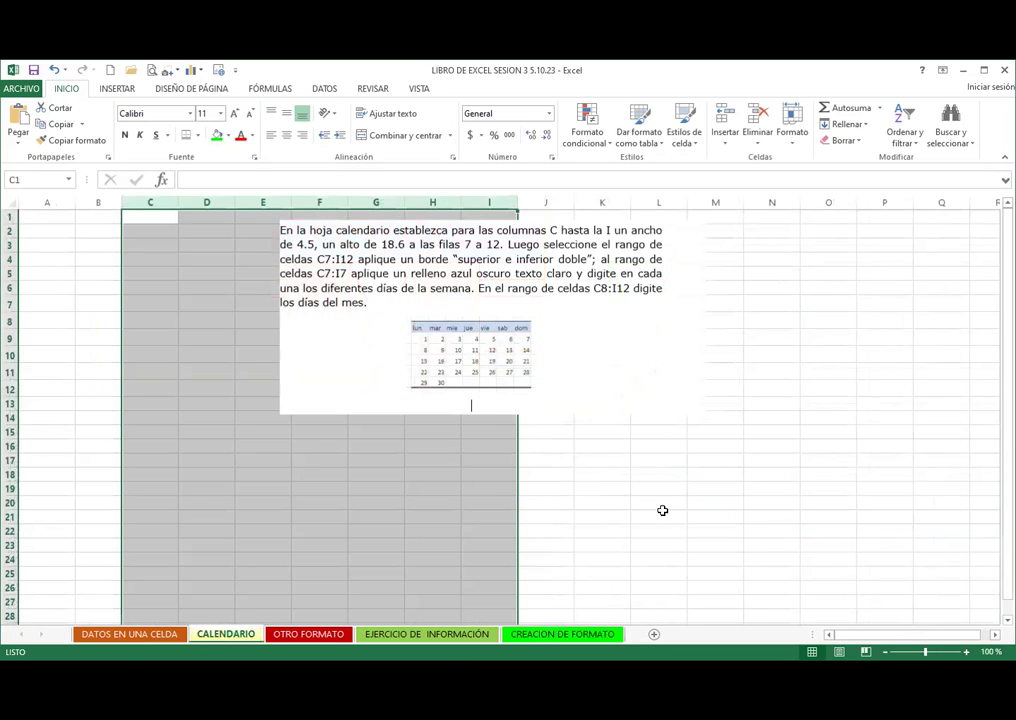
left_click(662, 512)
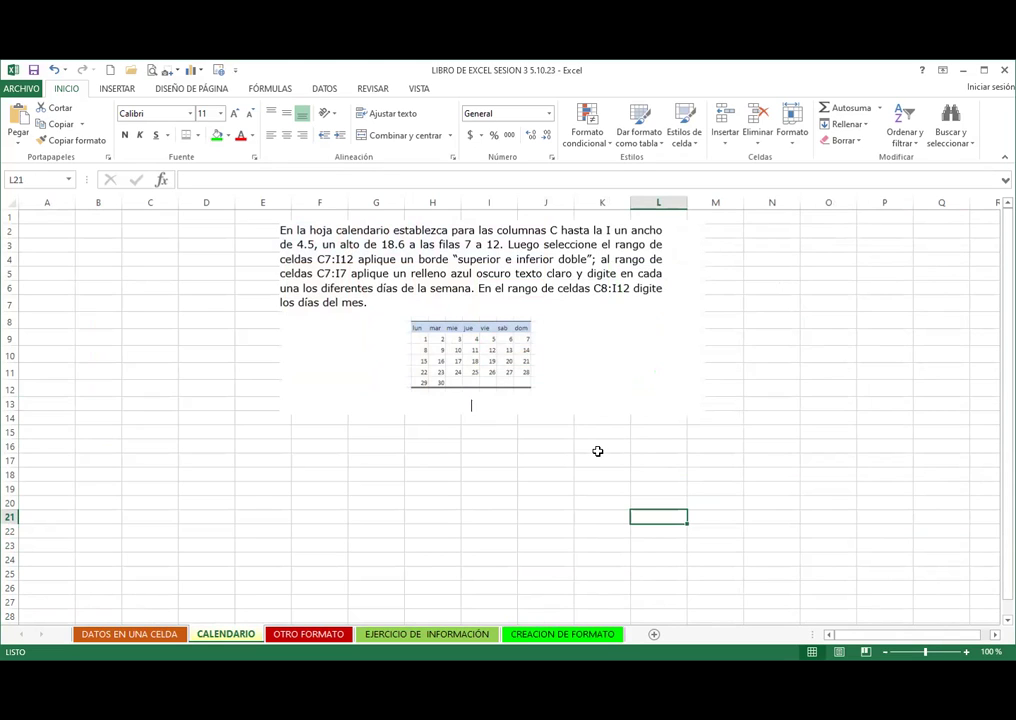
Step: Move the instructions picture right and down, then select and narrow columns C through I
left_click_drag(417, 257, 612, 299)
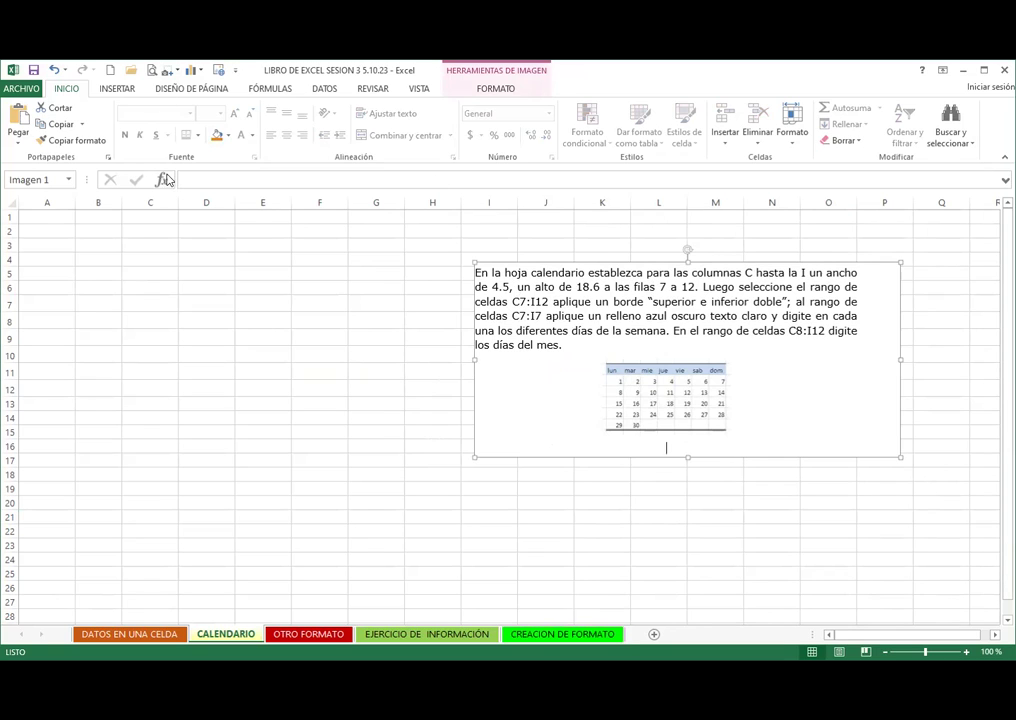
left_click_drag(148, 202, 478, 207)
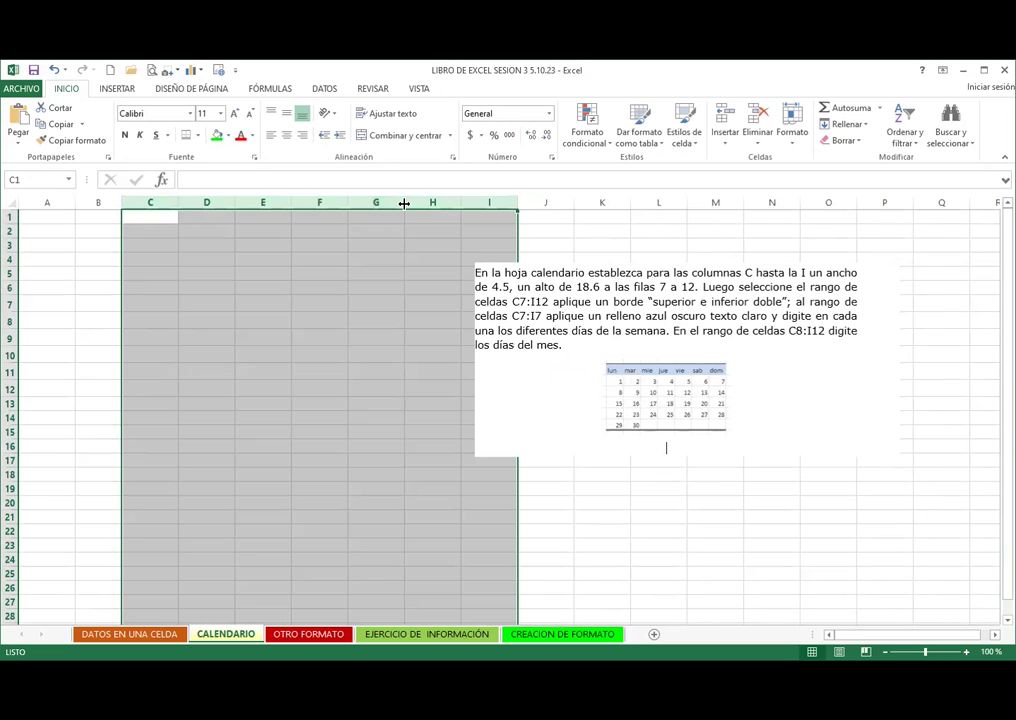
left_click_drag(404, 204, 383, 204)
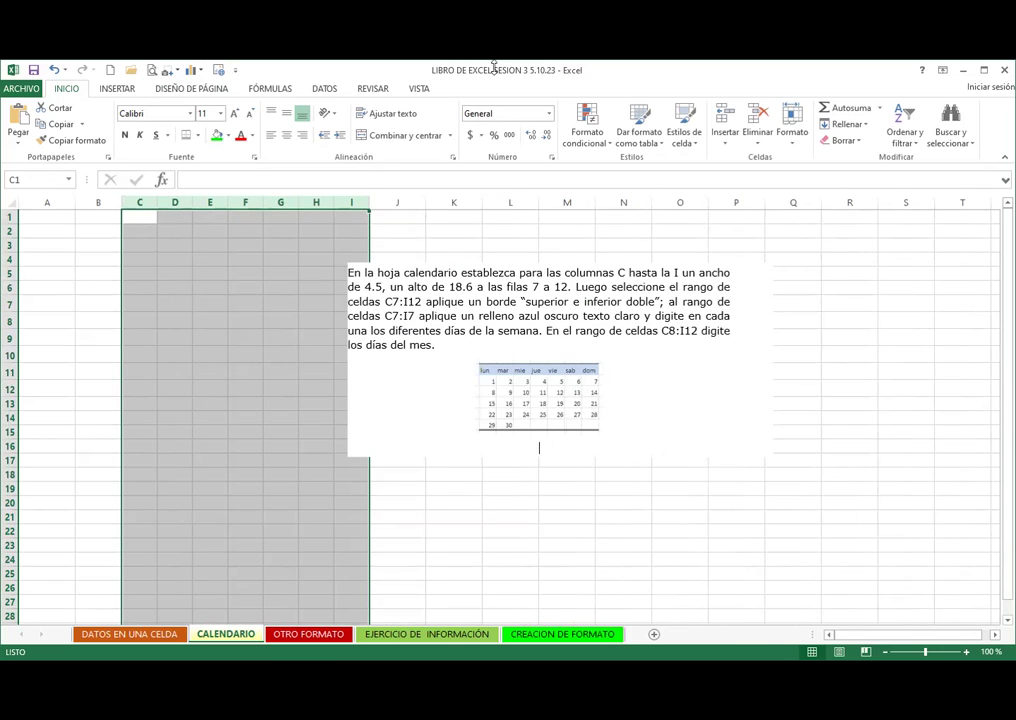
Step: Set the column width of C through I to 4.5 via Formato
left_click(792, 125)
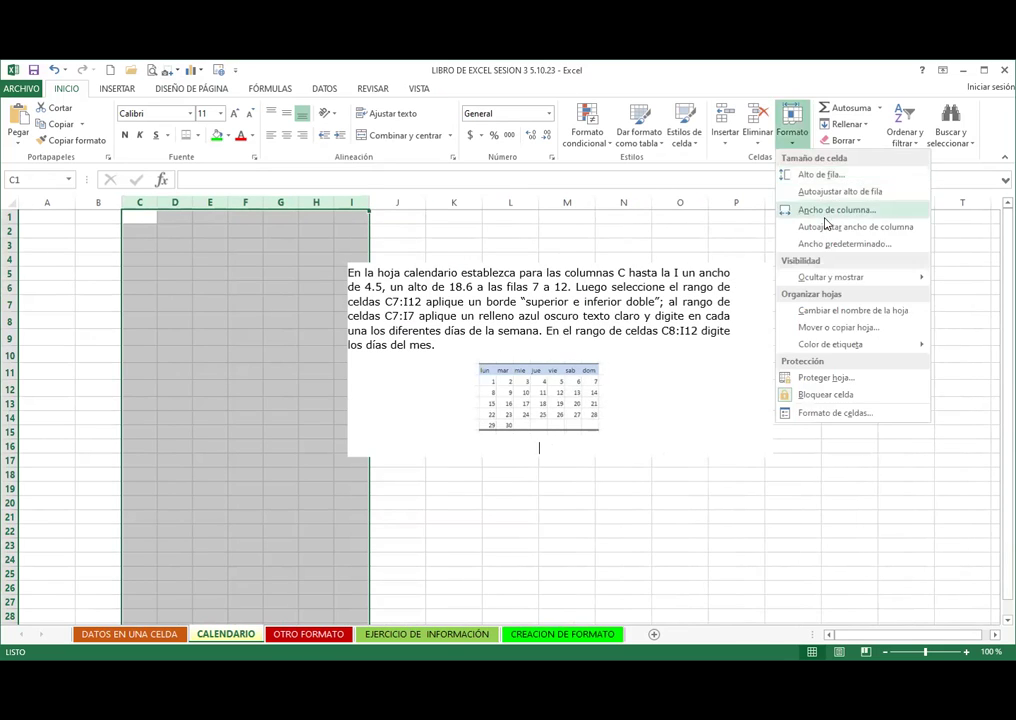
left_click(826, 211)
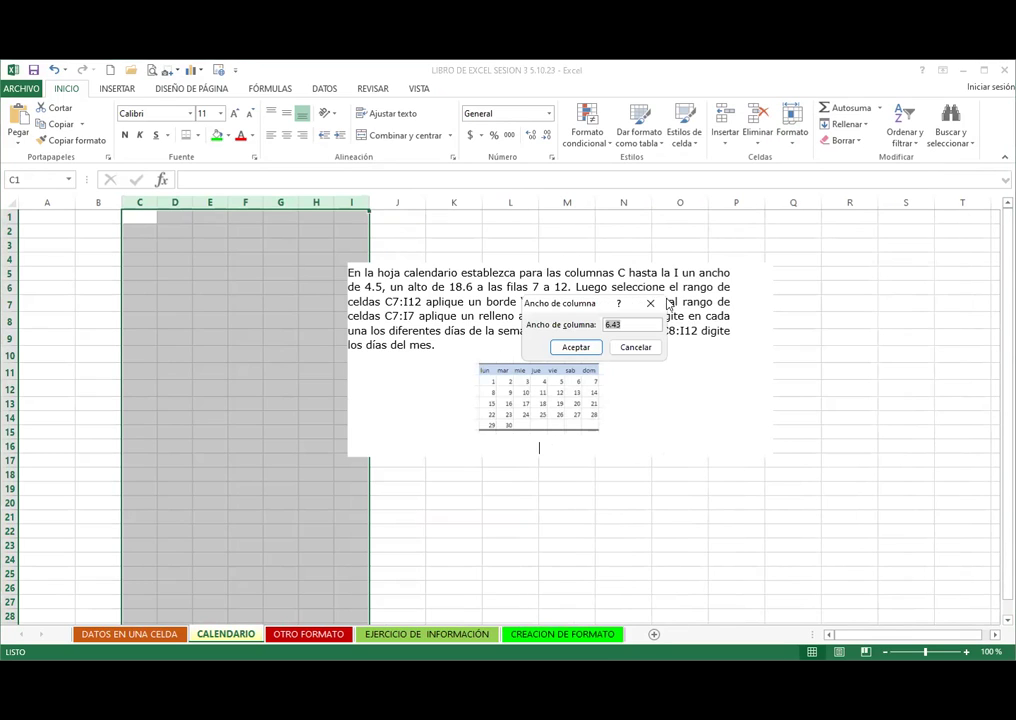
type("4.5")
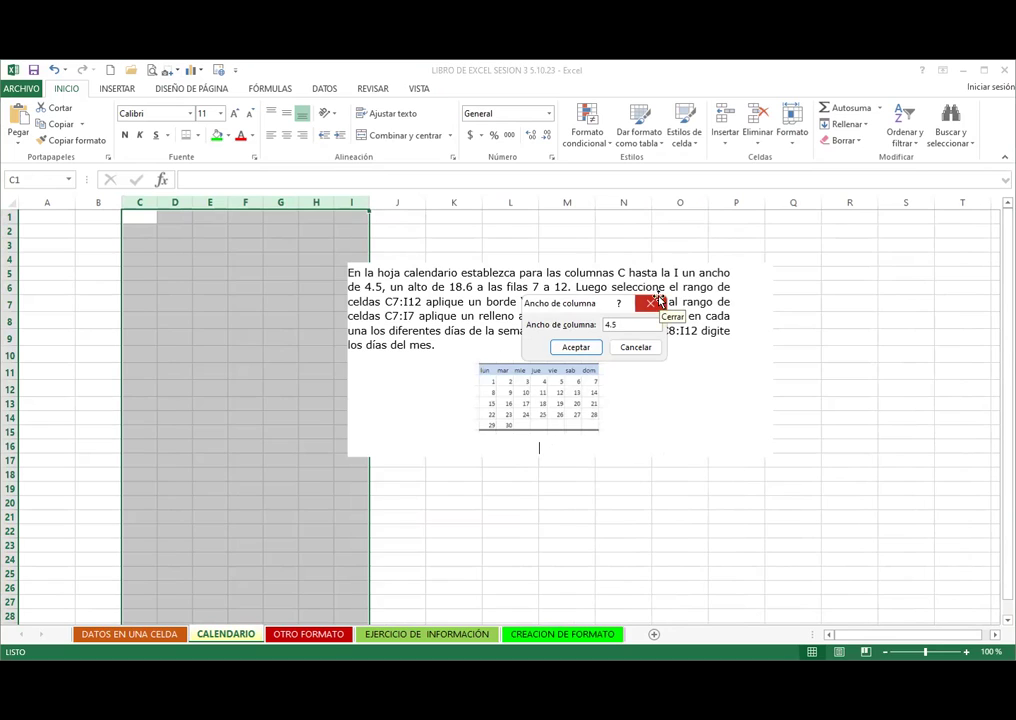
key("Return")
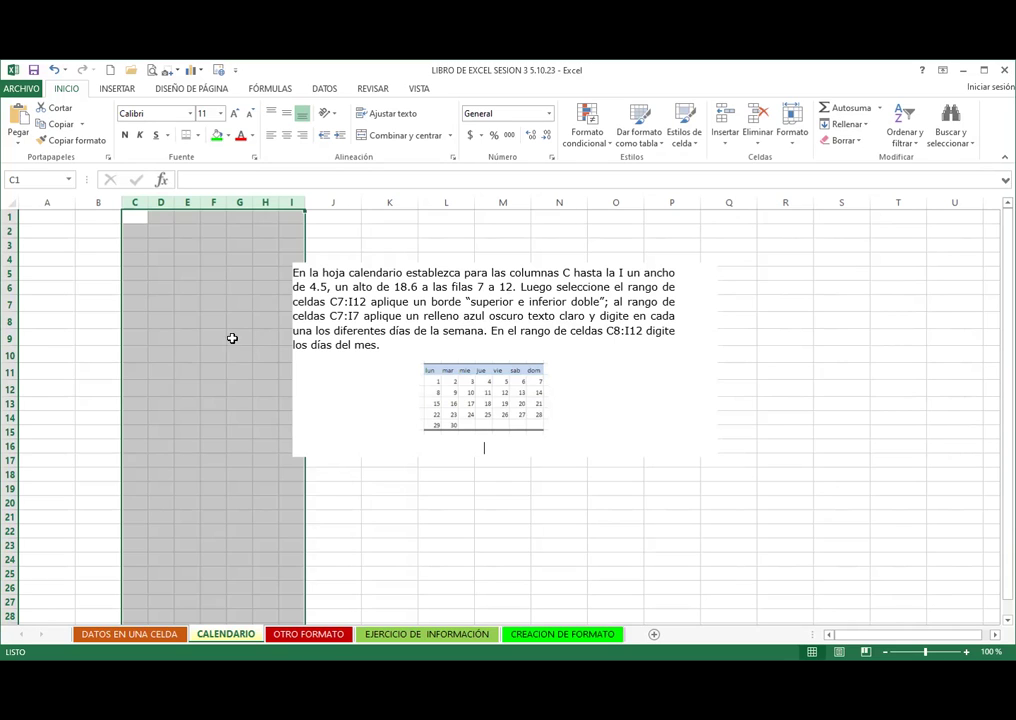
Step: Set rows 7 to 12 to a row height of 18.6
left_click(135, 338)
left_click_drag(9, 304, 9, 389)
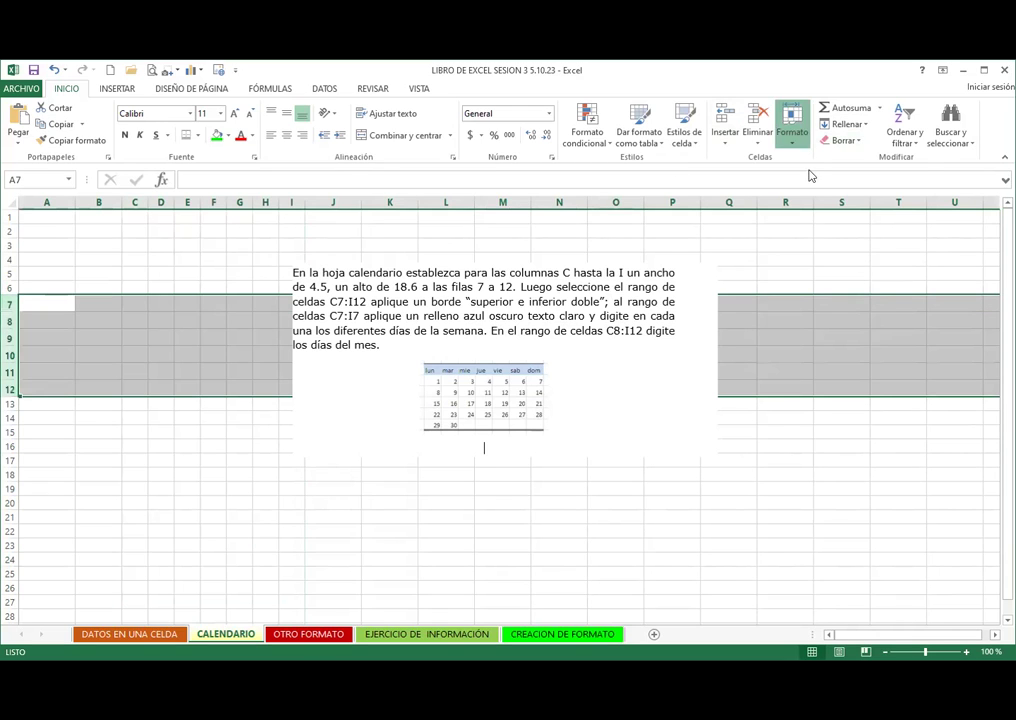
left_click(792, 128)
left_click(821, 174)
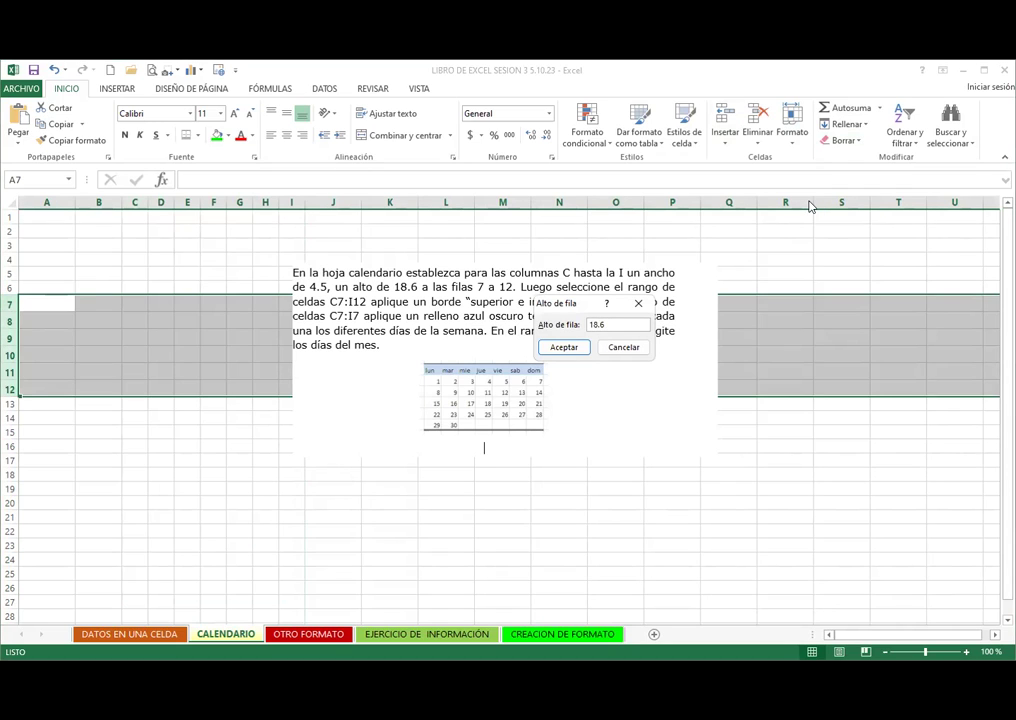
key("Return")
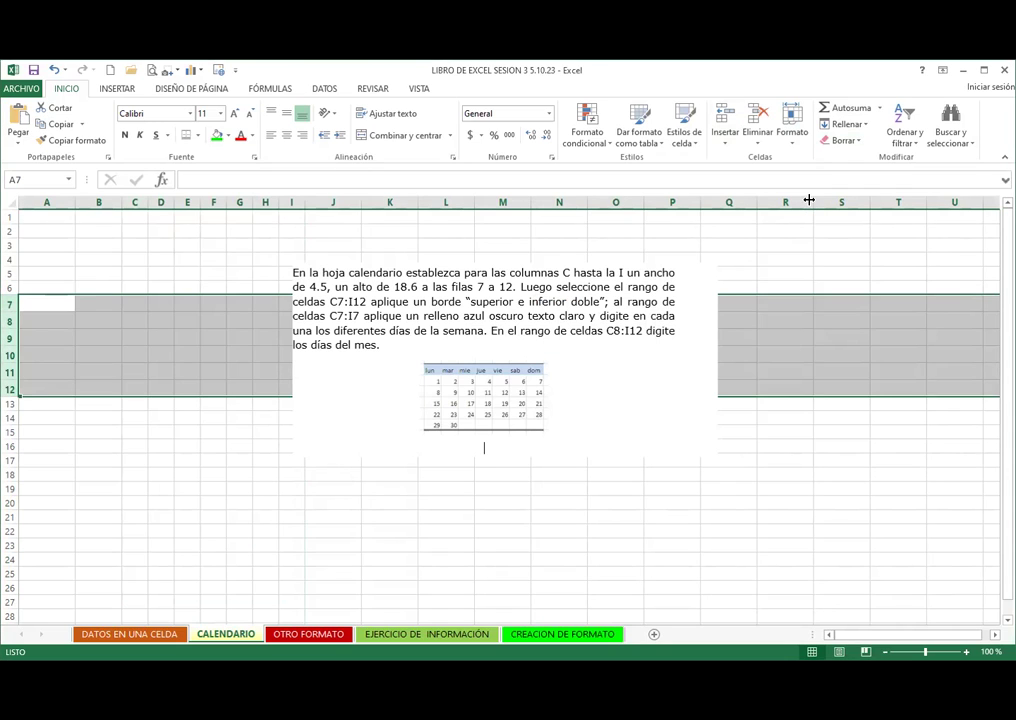
Step: Move the instructions picture right near column L and select the calendar range C7:I12
left_click(187, 354)
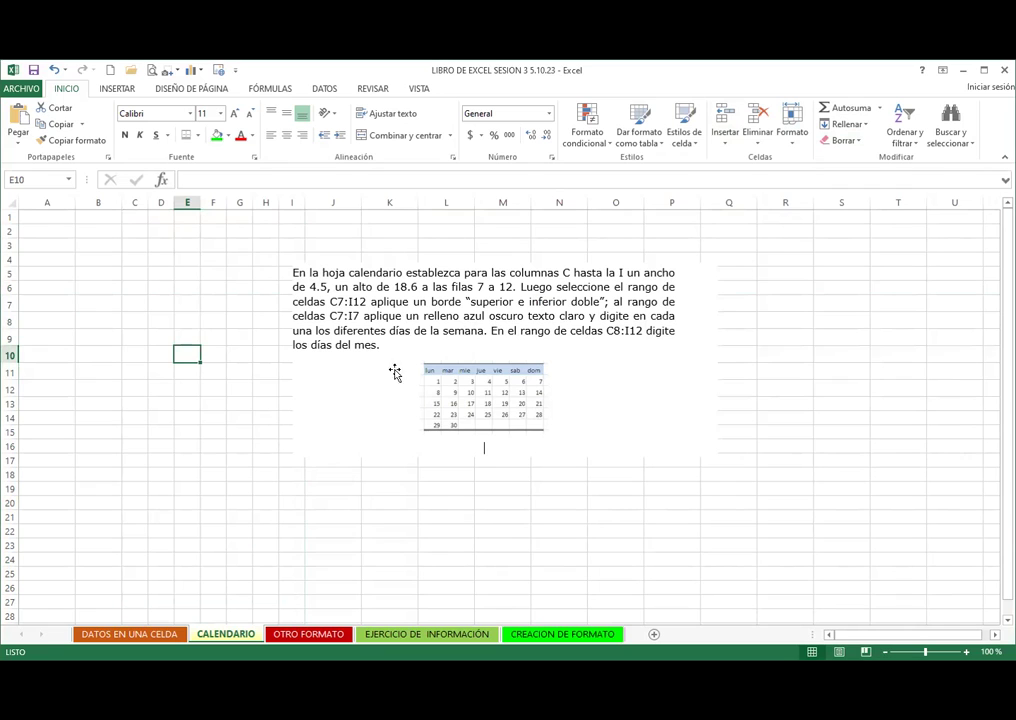
left_click(474, 337)
left_click_drag(474, 337, 632, 325)
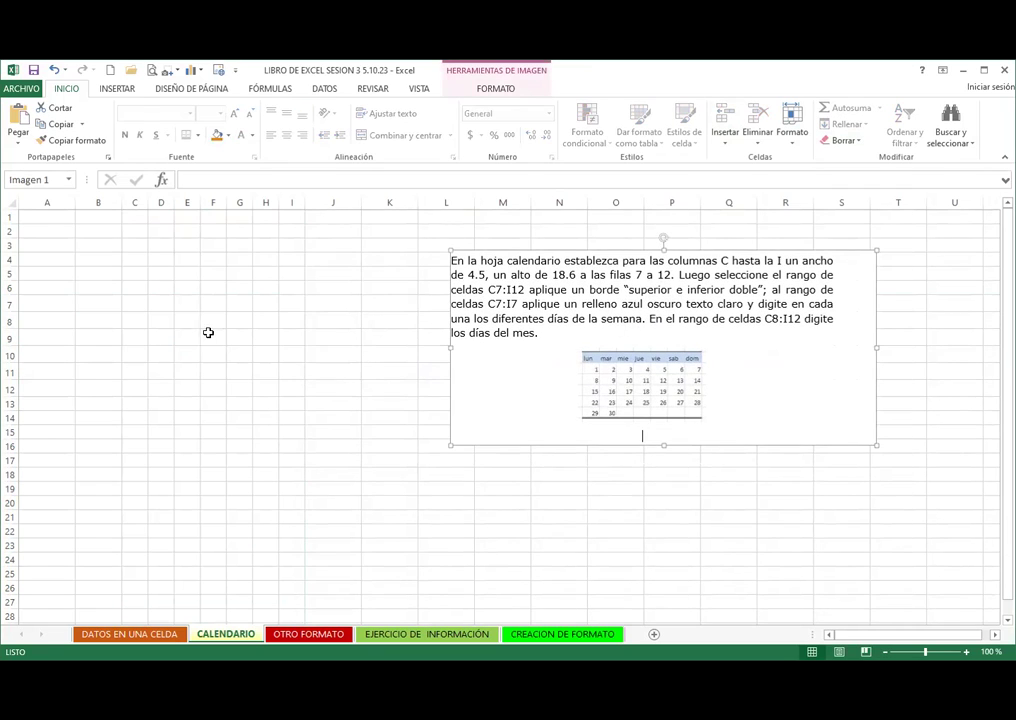
left_click(208, 332)
left_click(160, 303)
left_click_drag(130, 305, 295, 382)
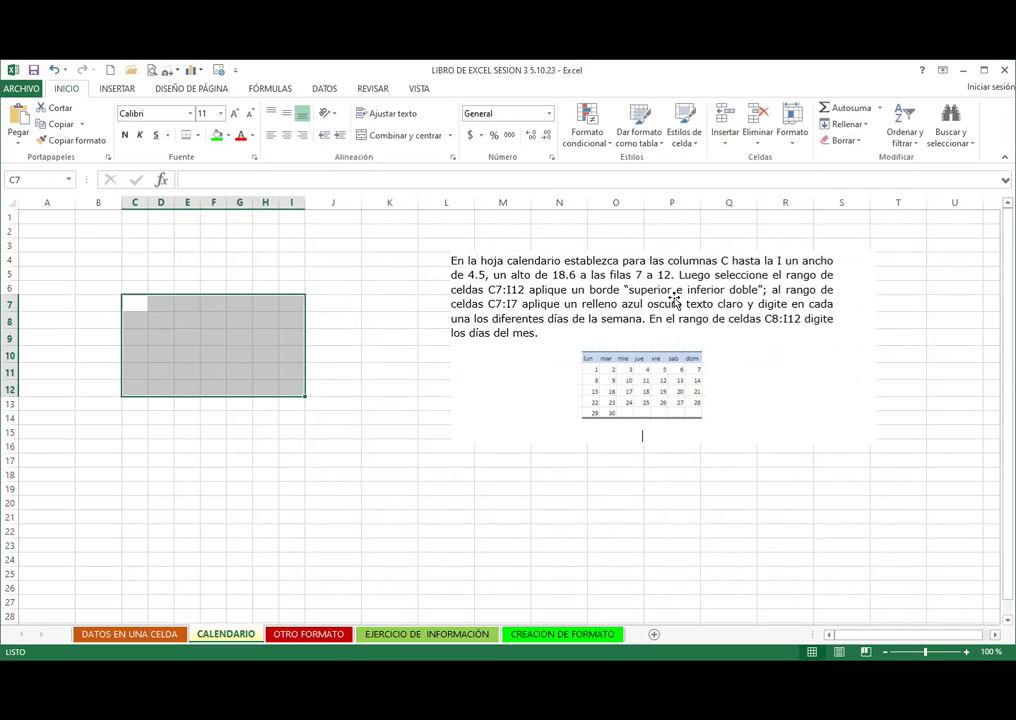
Step: Apply a top and double bottom border to C7:I12
left_click(197, 135)
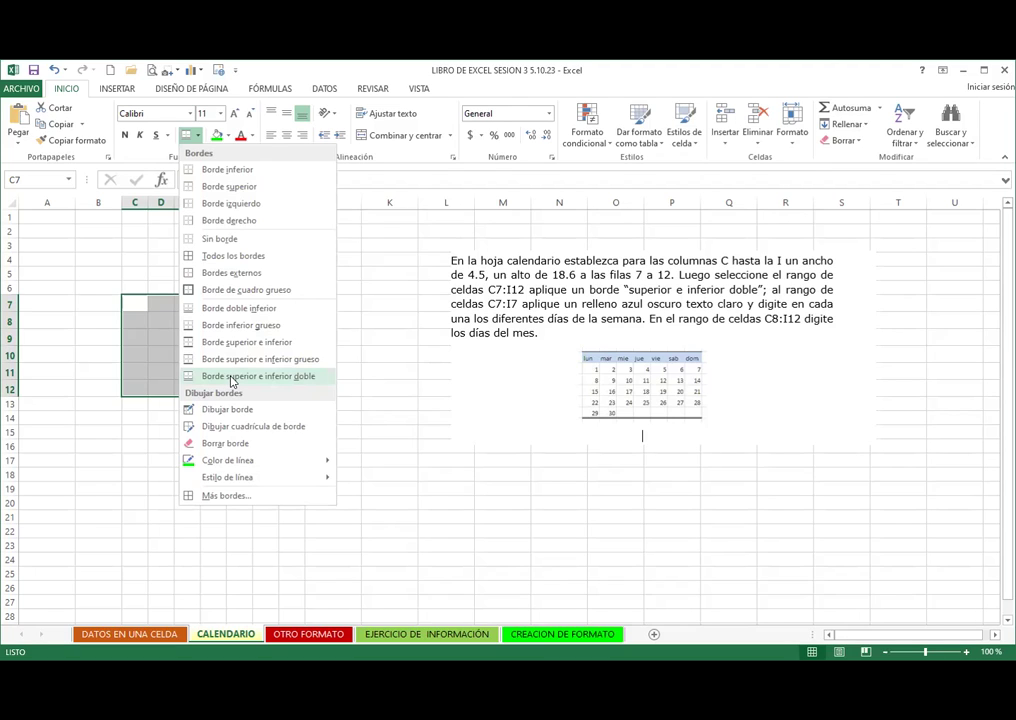
left_click(231, 378)
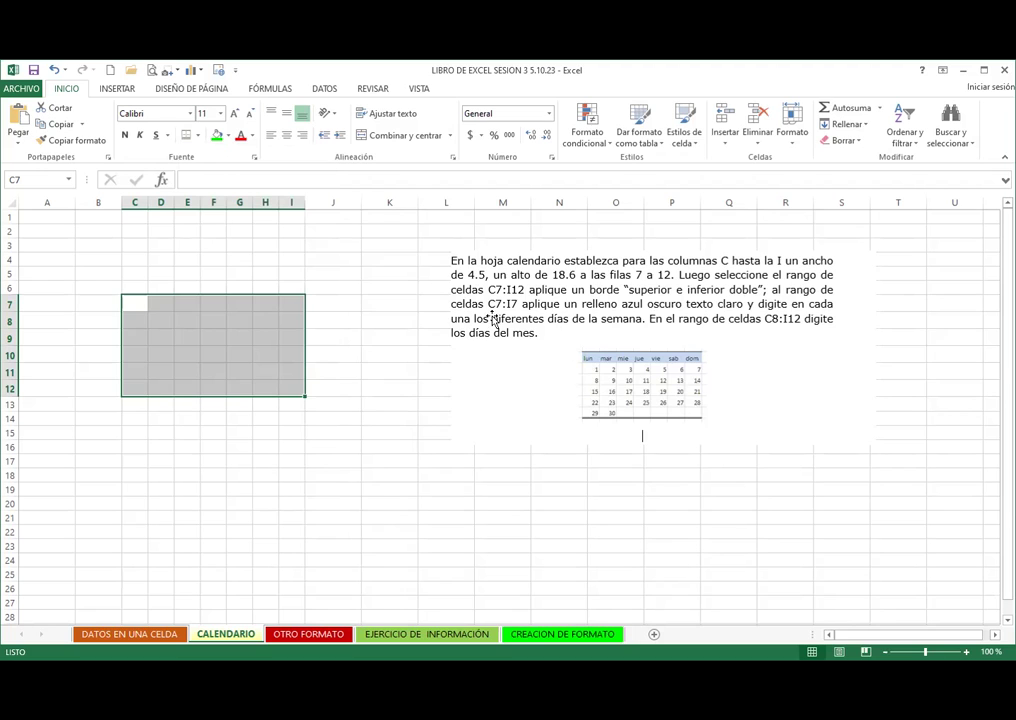
left_click(187, 338)
left_click_drag(136, 304, 295, 386)
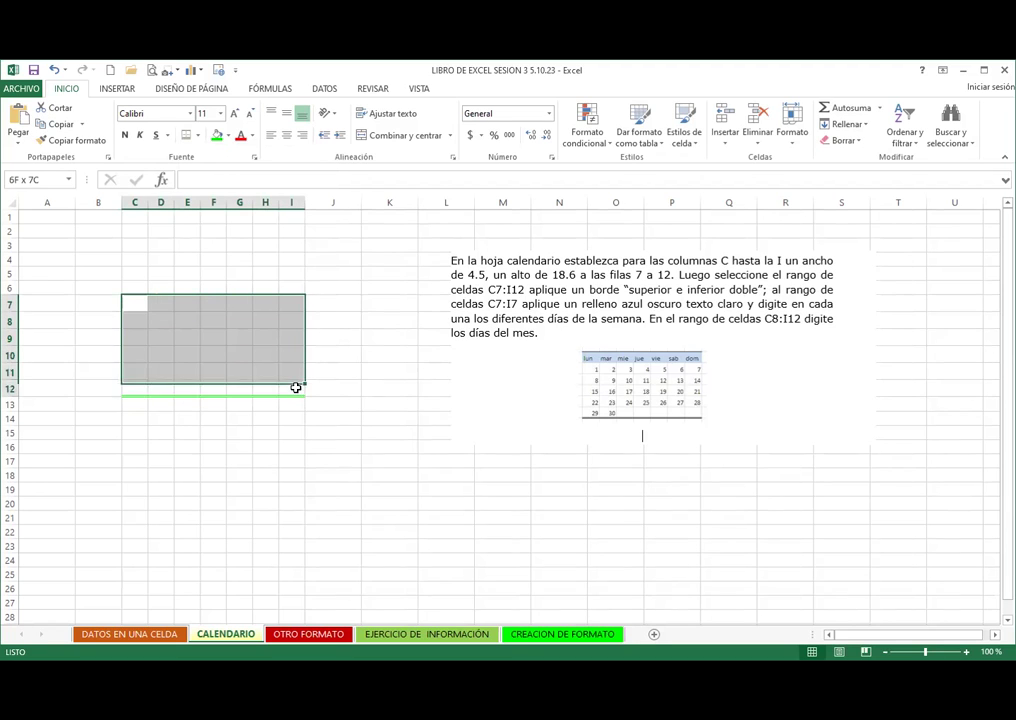
Step: Switch the border line colour to green and reapply the top and double bottom border
left_click(199, 137)
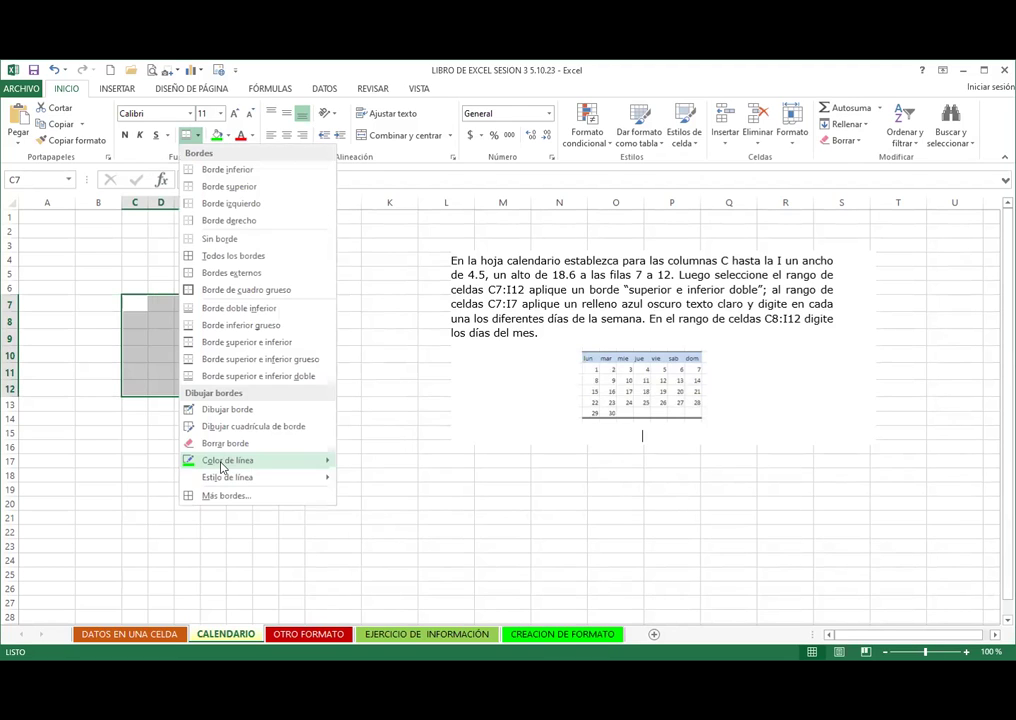
mouse_move(268, 462)
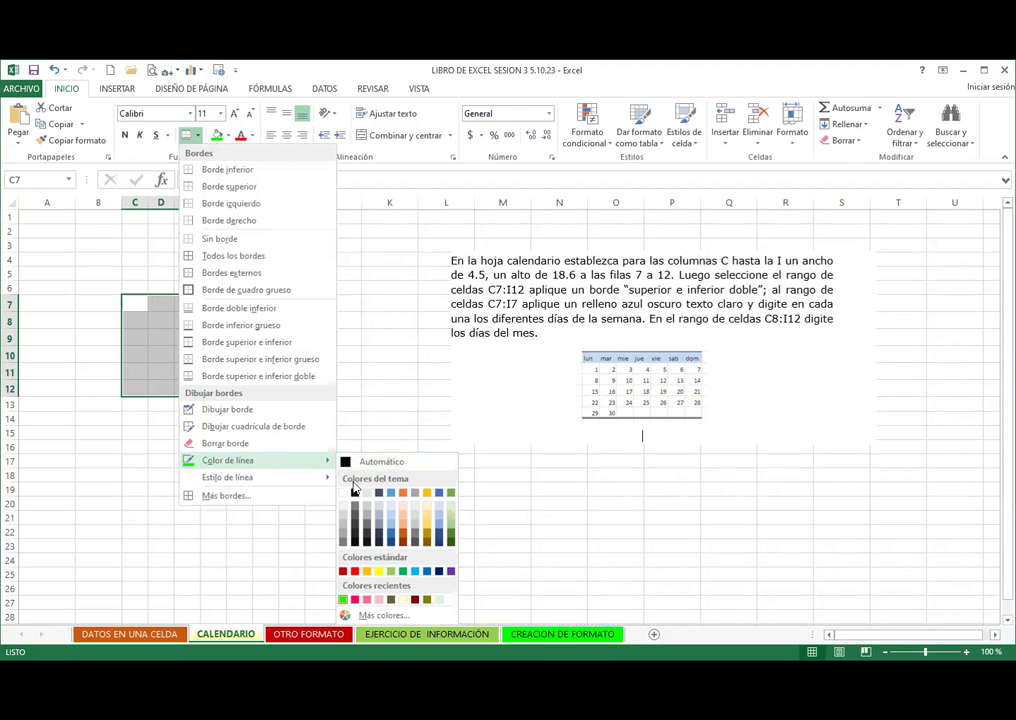
left_click(343, 599)
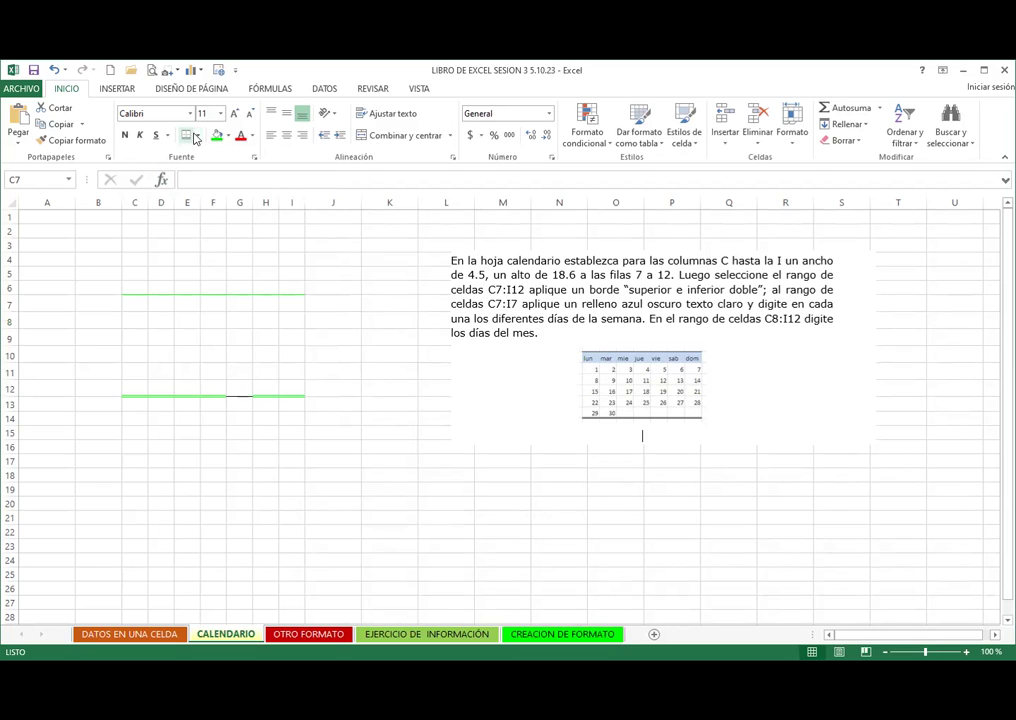
key("Escape")
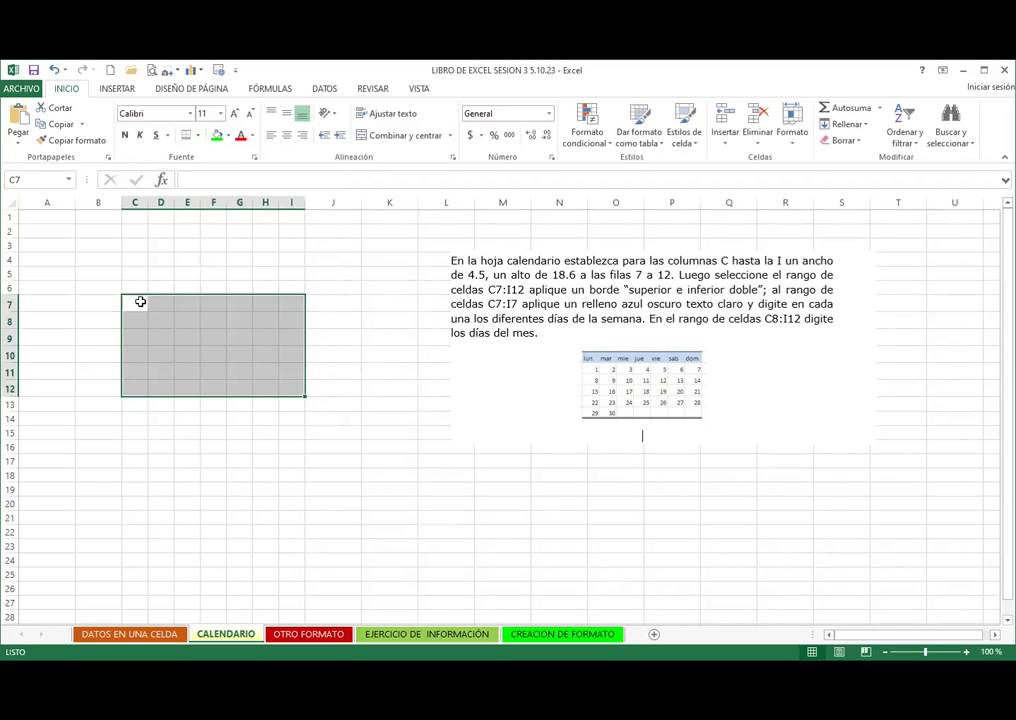
left_click(199, 136)
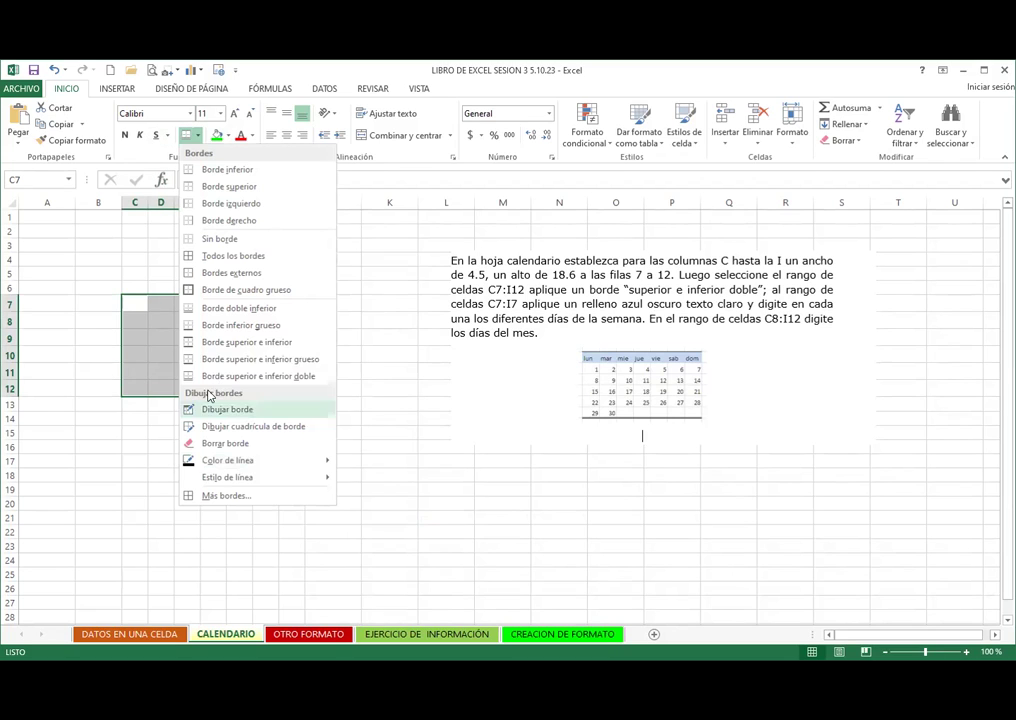
left_click(221, 376)
left_click(333, 355)
left_click_drag(129, 302, 292, 302)
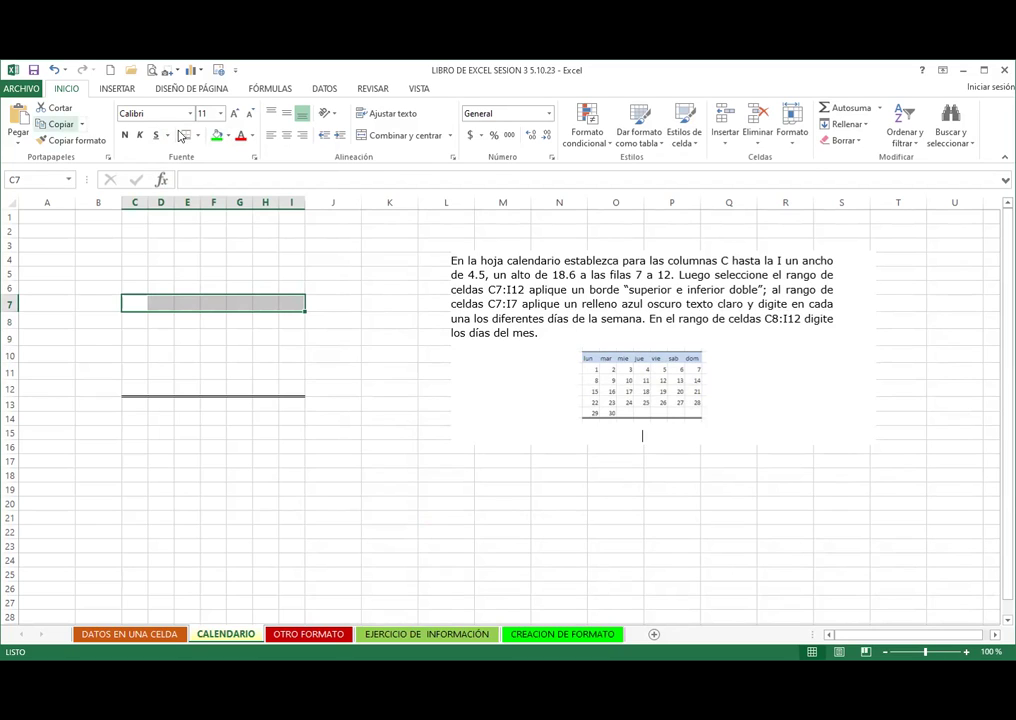
Step: Fill the header row C7:I7 light blue and shift the instructions picture to column K
left_click(229, 136)
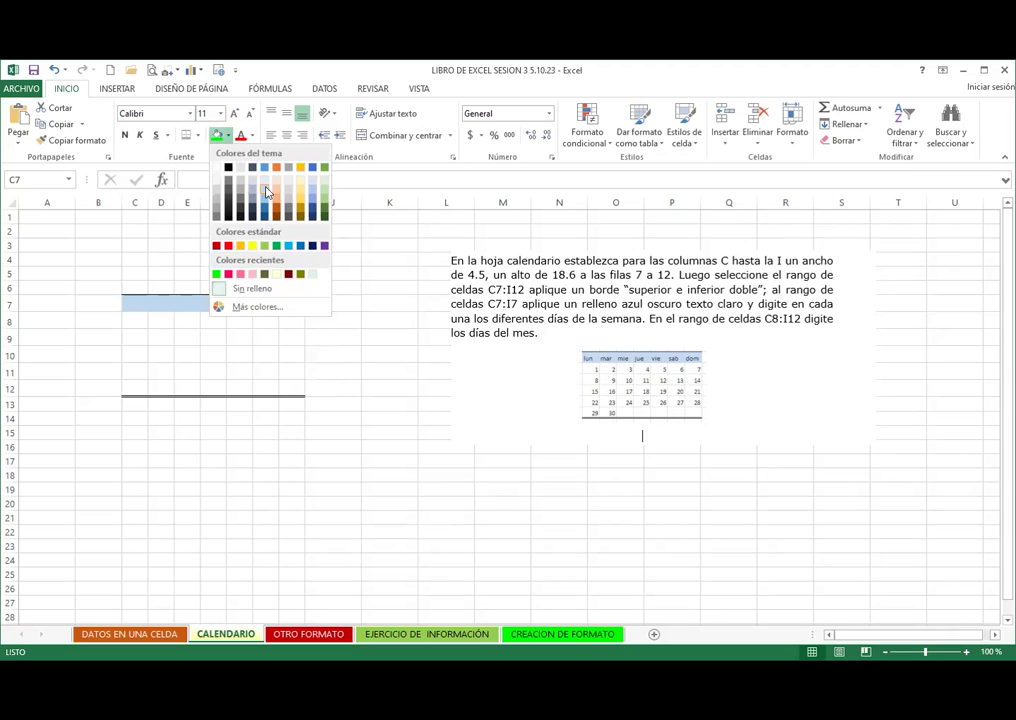
left_click(266, 192)
scroll(596, 437, "up", 2)
left_click_drag(794, 411, 714, 389)
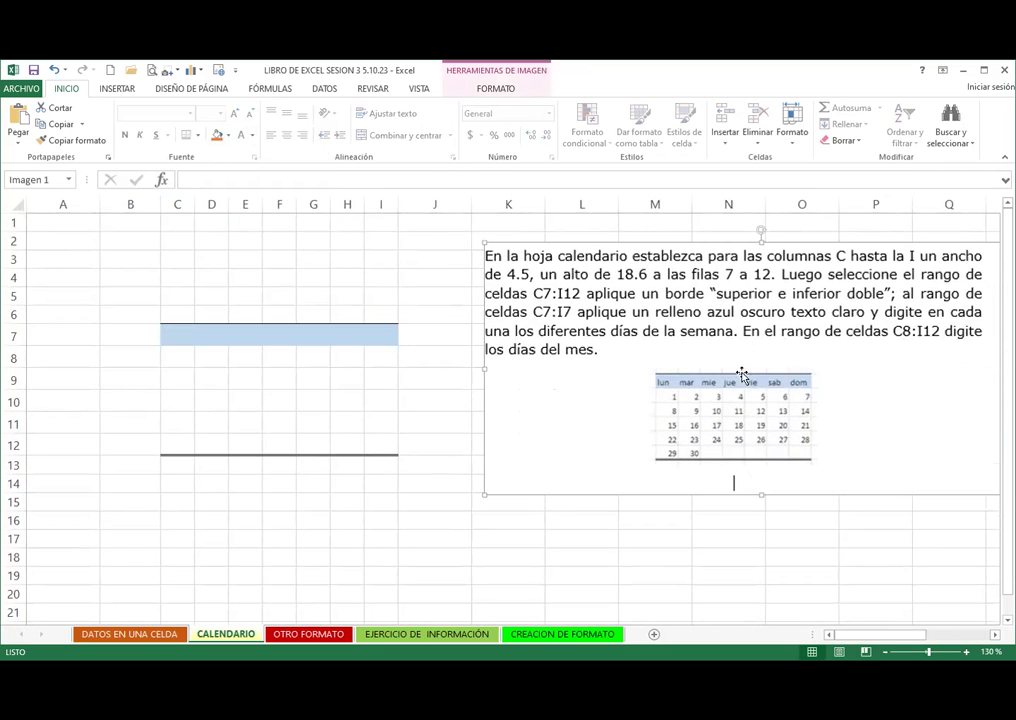
Step: Enter LUN. in C7 and fill the weekday names across to I7
left_click(167, 340)
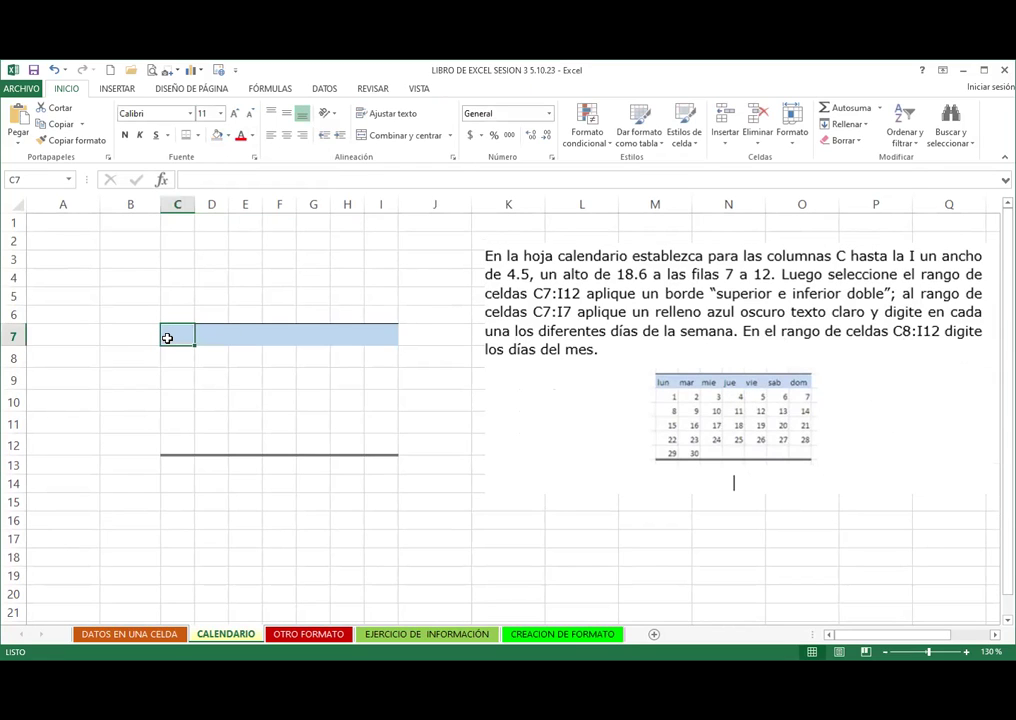
type("UN.")
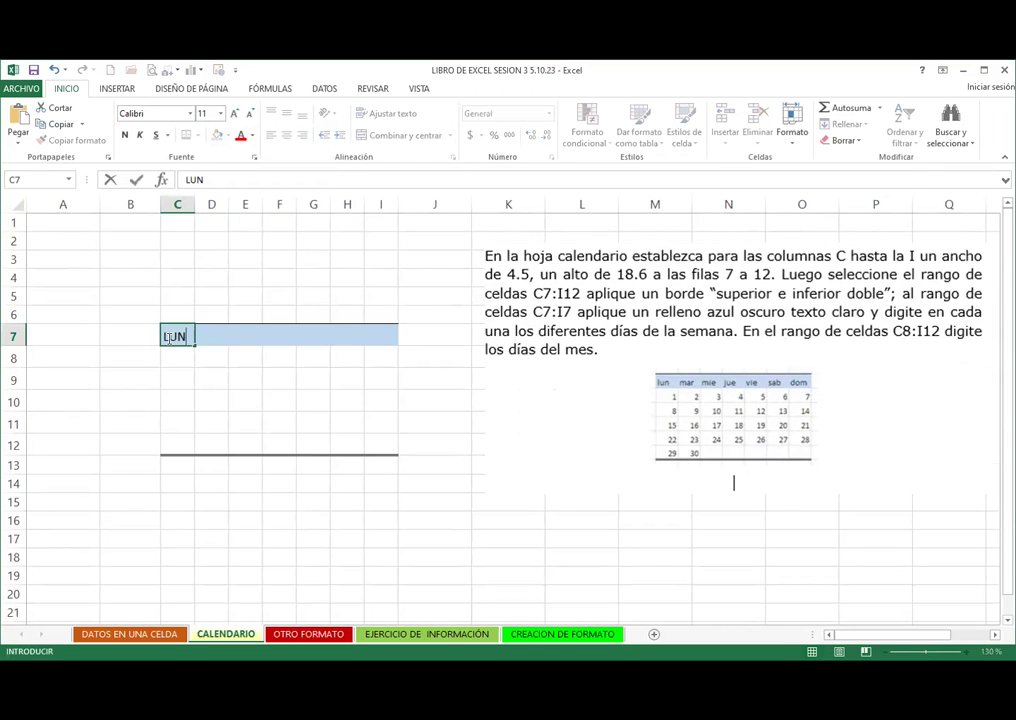
left_click(152, 374)
left_click(170, 336)
left_click_drag(196, 344, 397, 338)
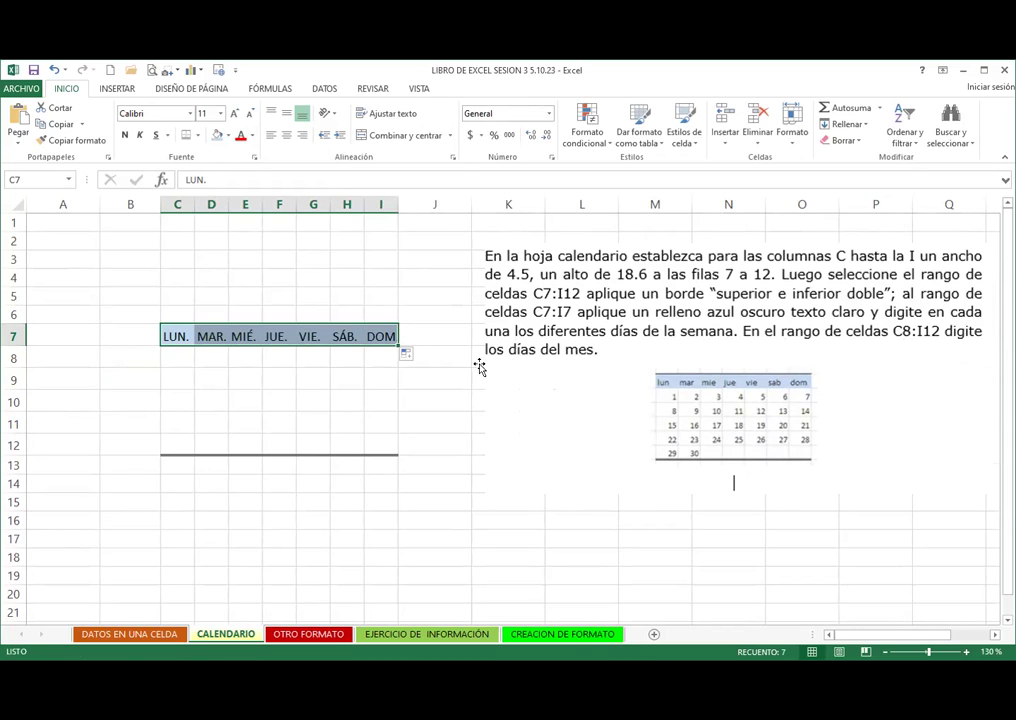
Step: Enter 1, 8, 15, 22 and 29 down C8:C12, and 30 in D12
left_click(170, 366)
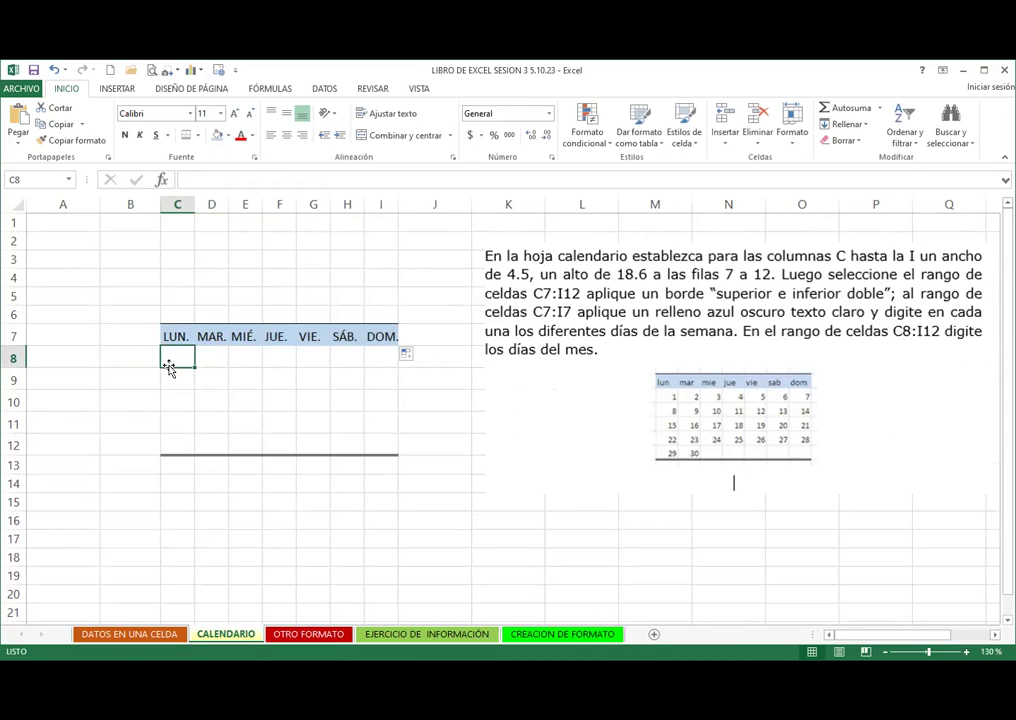
type("1")
key("Return")
type("8")
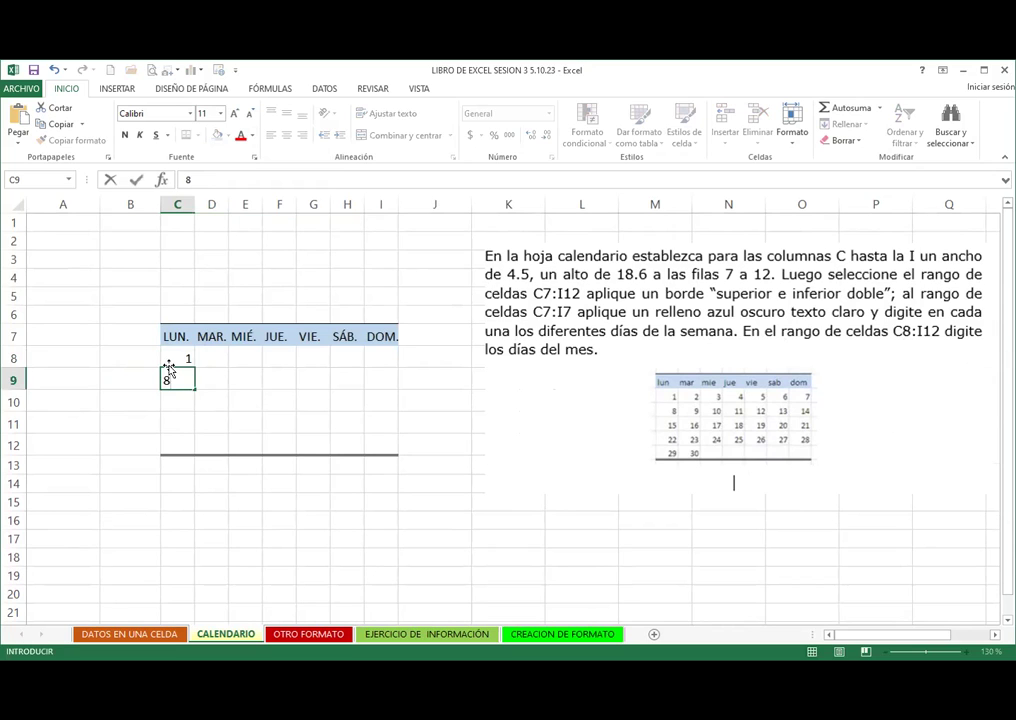
key("Return")
type("15")
key("Return")
type("22")
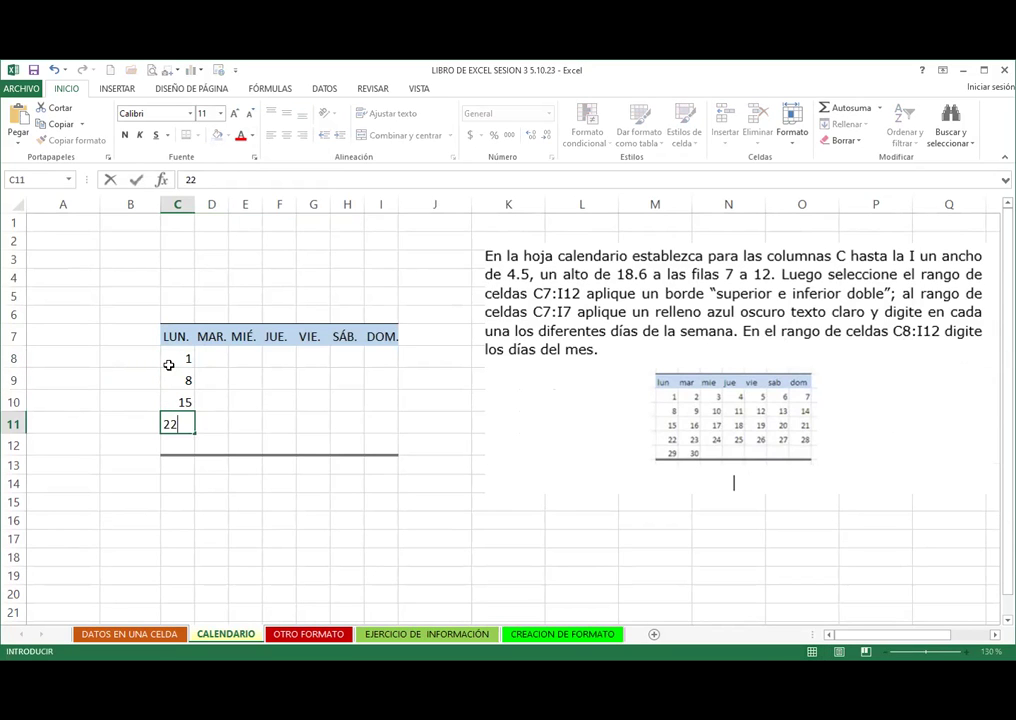
key("Return")
type("29")
key("Tab")
type("30")
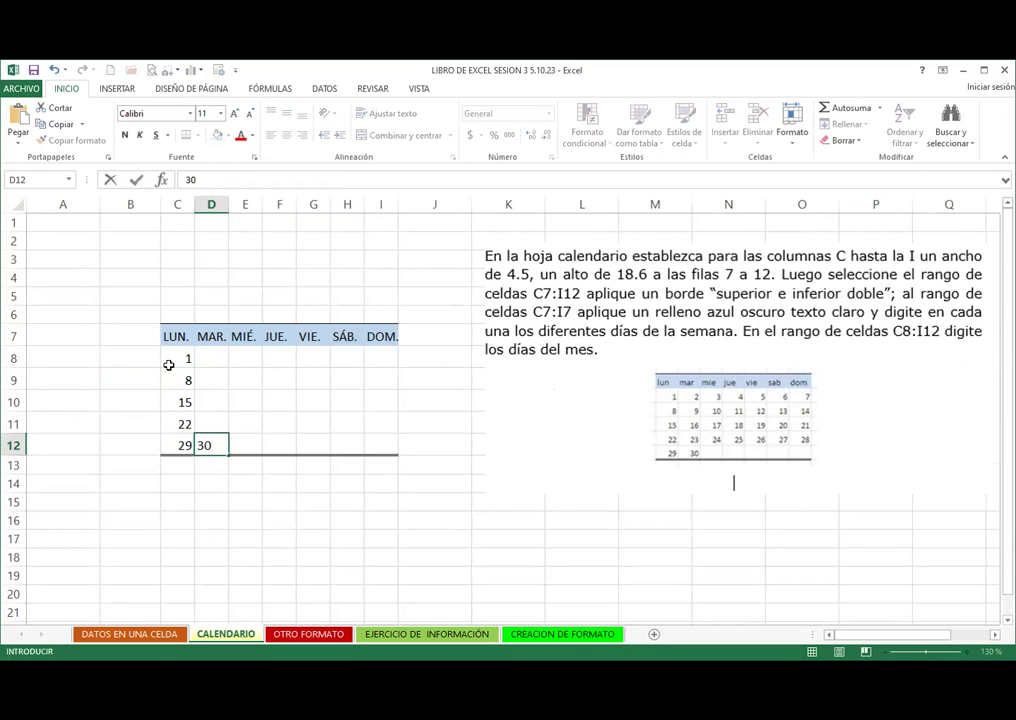
left_click(233, 381)
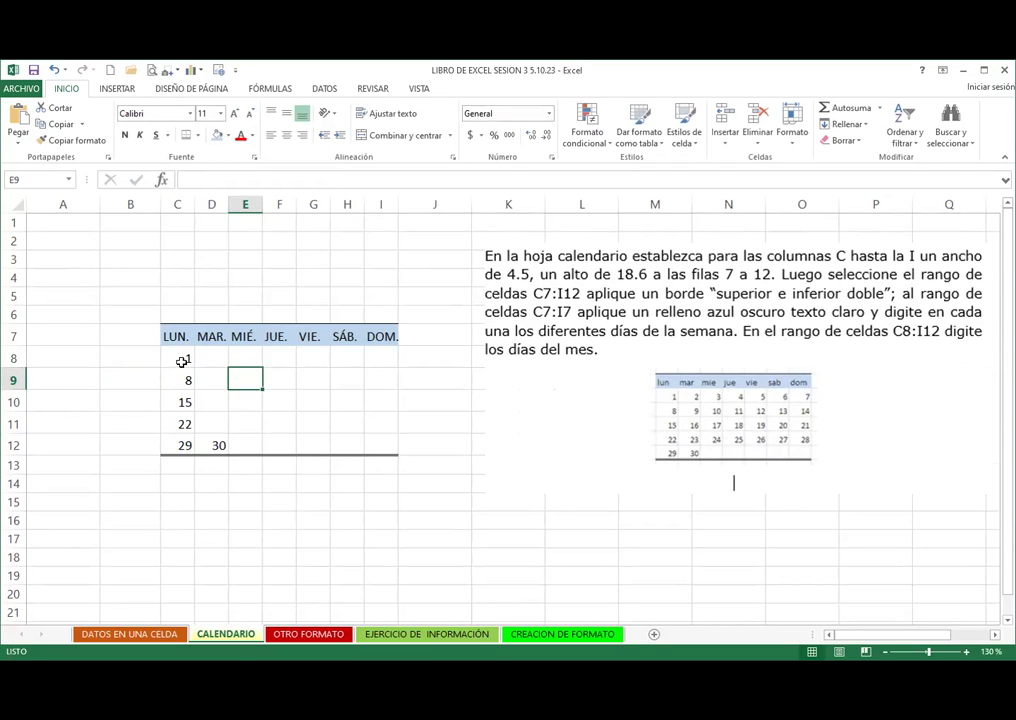
Step: Fill row 8 with the number series 1 to 7 across C8:I8
left_click(182, 361)
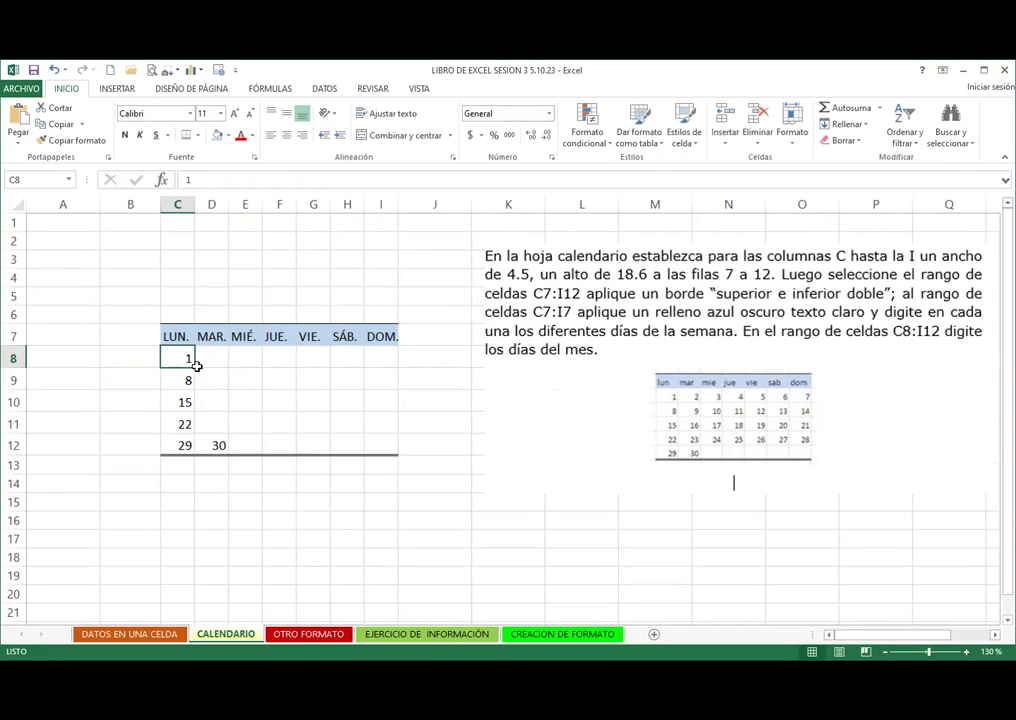
left_click_drag(197, 366, 395, 366)
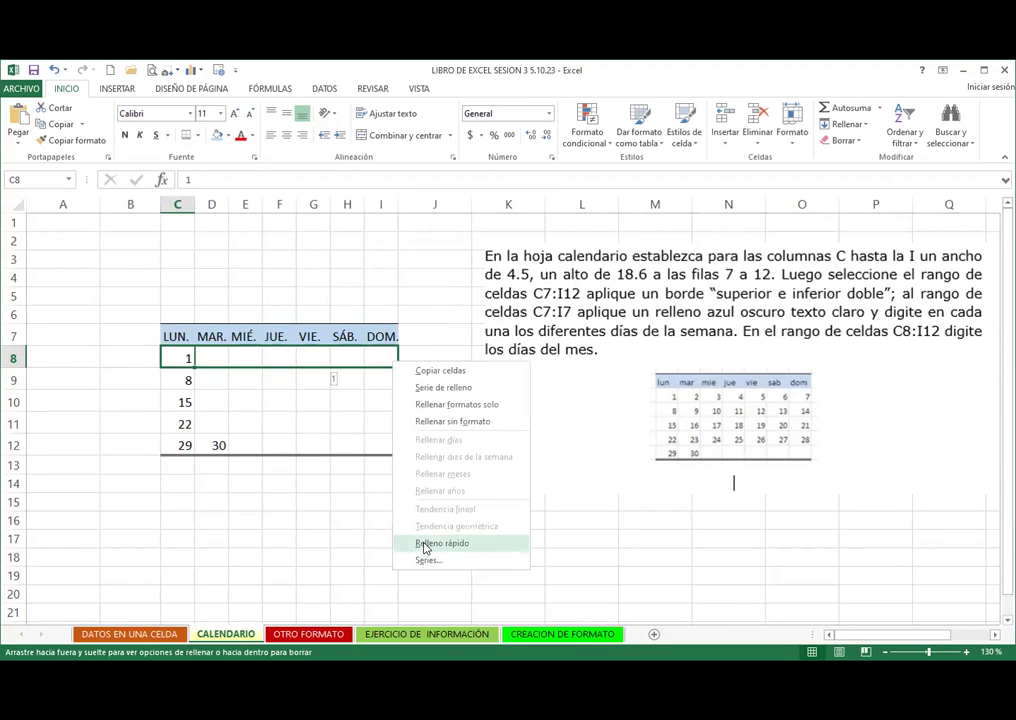
left_click(442, 543)
left_click(515, 393)
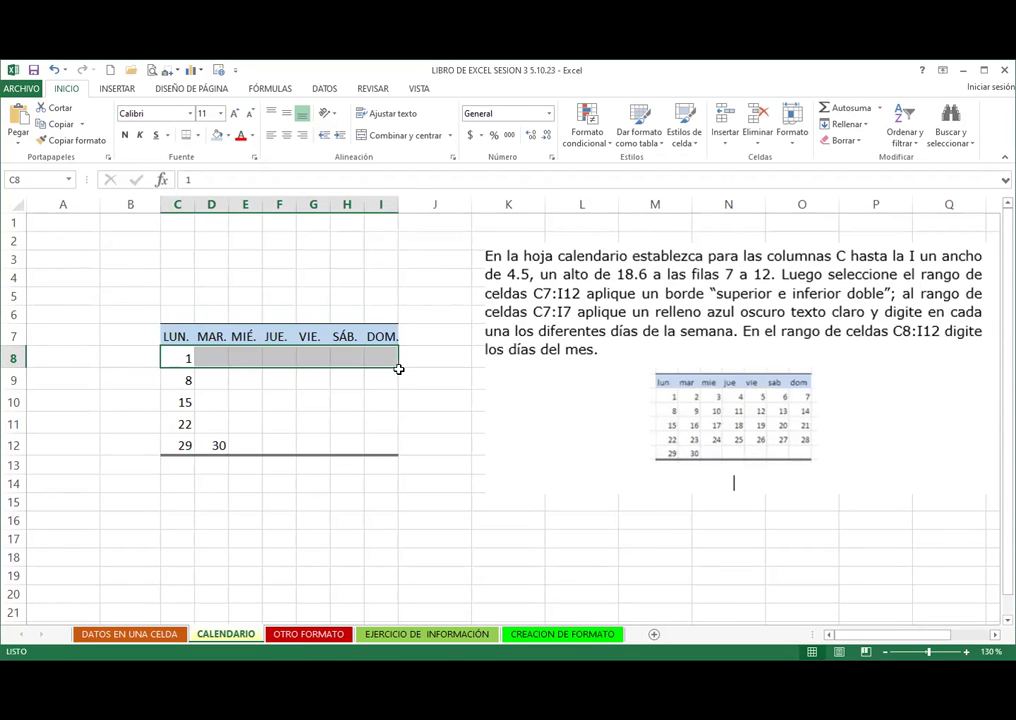
left_click(181, 362)
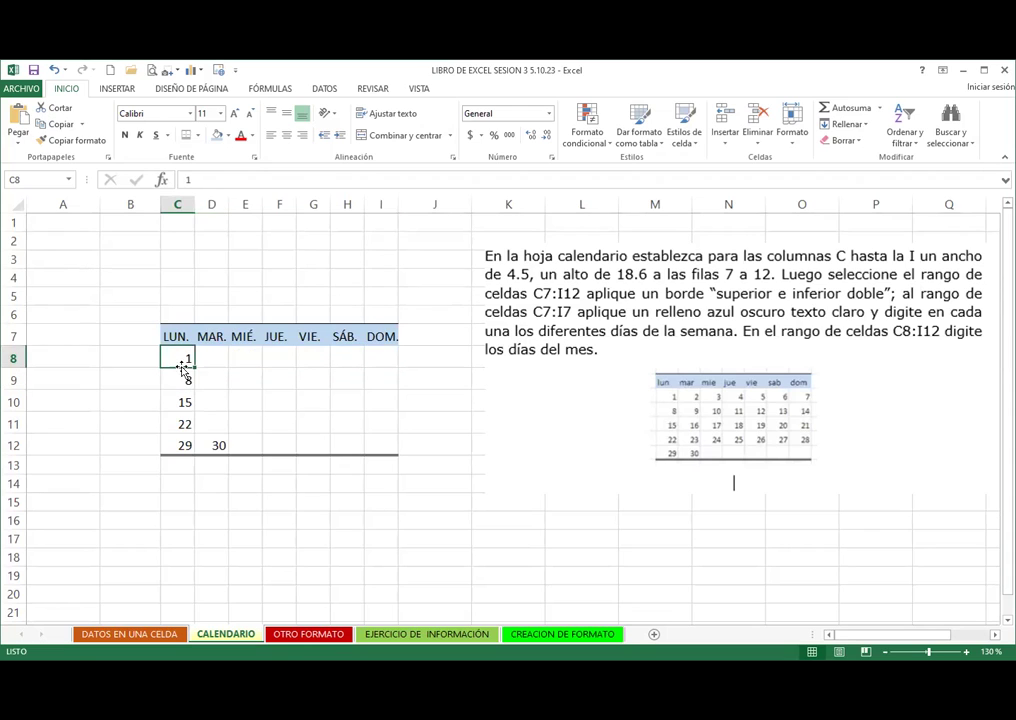
left_click_drag(195, 369, 410, 372)
key("Return")
left_click(188, 389)
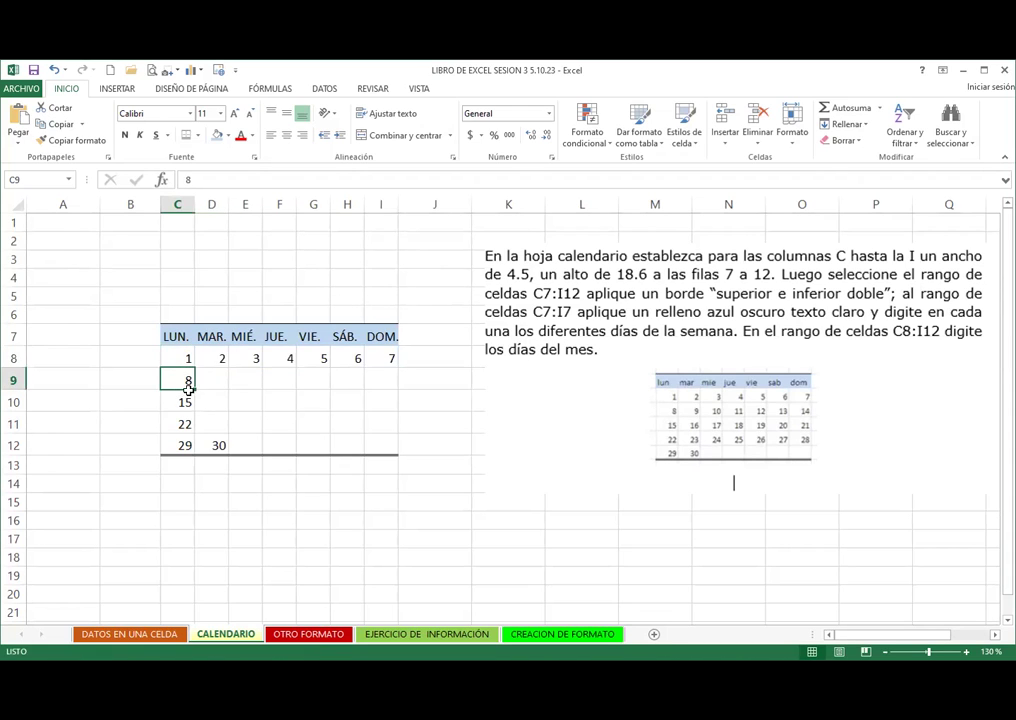
Step: Extend 8, 15 and 22 across rows 9–11 as counting series to column I
right_click(188, 396)
key("Escape")
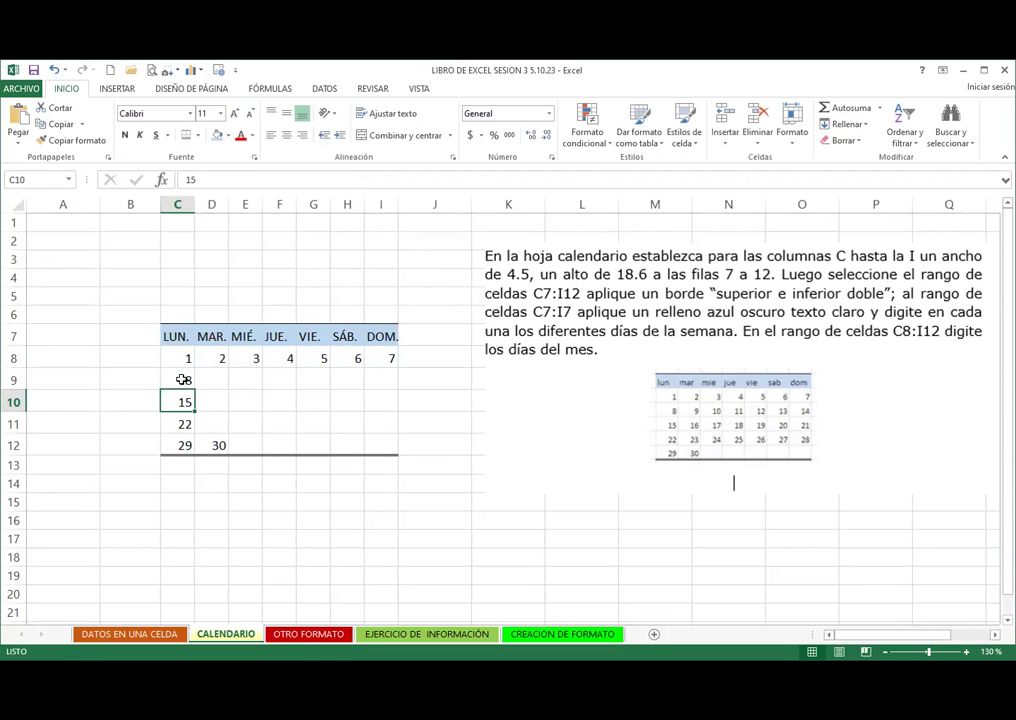
left_click(183, 380)
left_click_drag(194, 390, 393, 389)
left_click(420, 416)
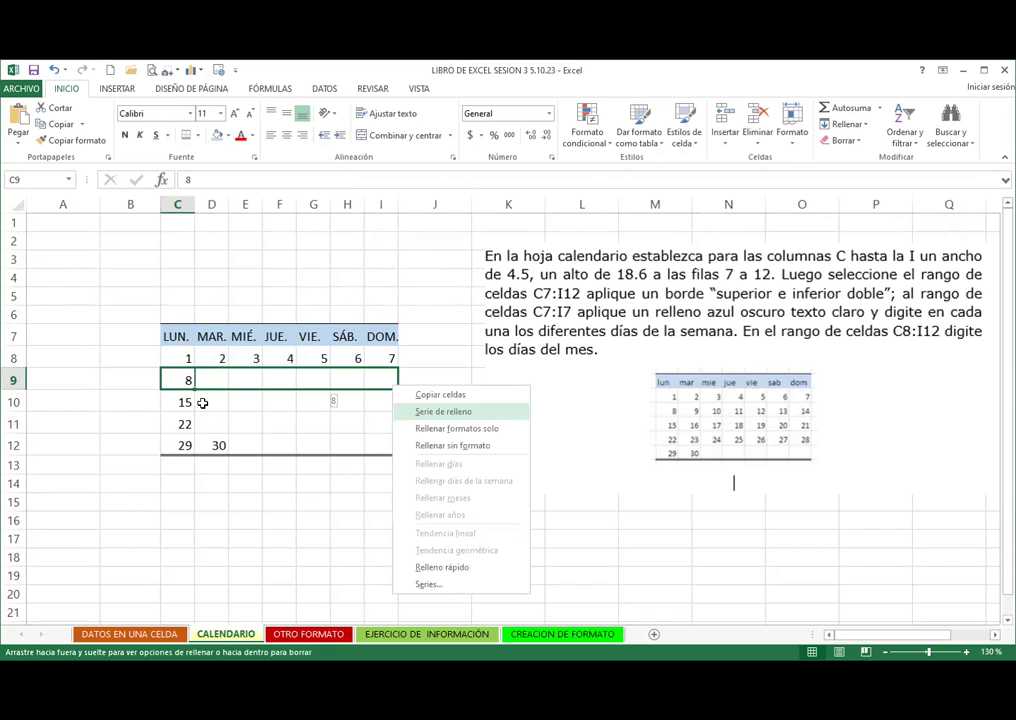
left_click(197, 404)
left_click_drag(194, 412, 385, 406)
left_click(185, 424)
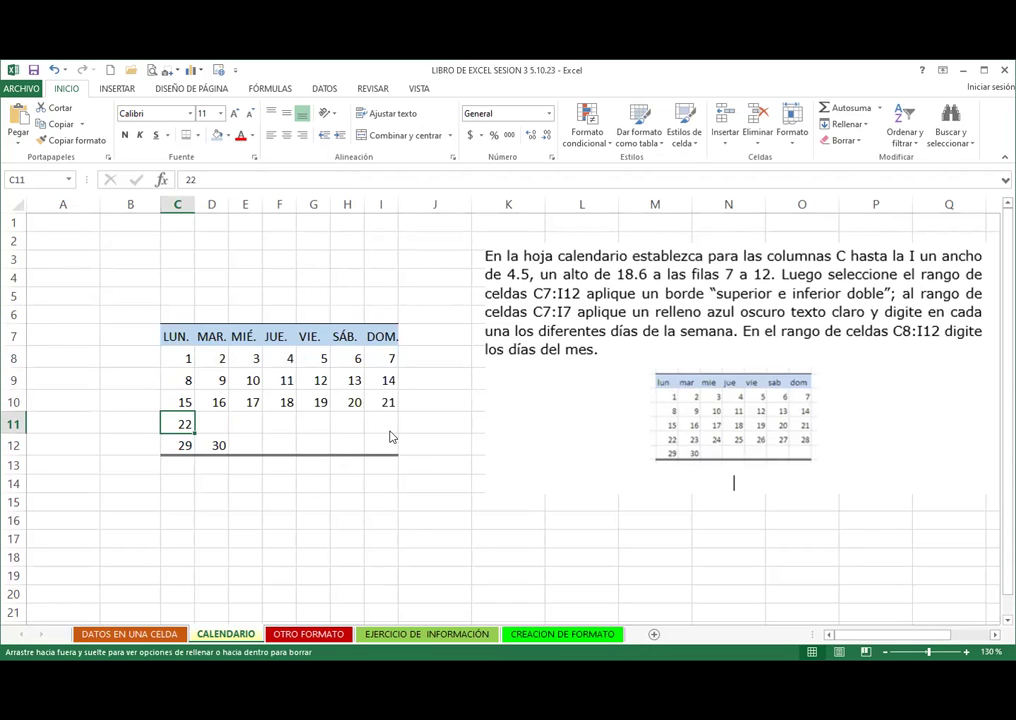
left_click_drag(437, 411, 388, 424)
left_click(448, 405)
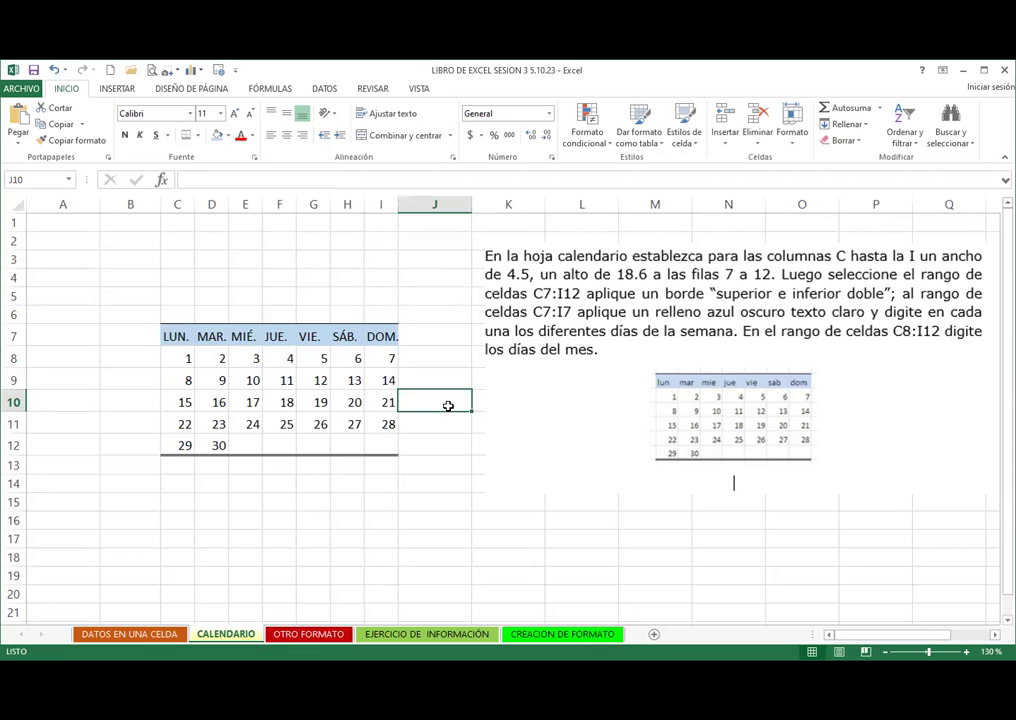
left_click(760, 431)
Step: Make the weekday names in the header row bold
scroll(770, 440, "up", 7)
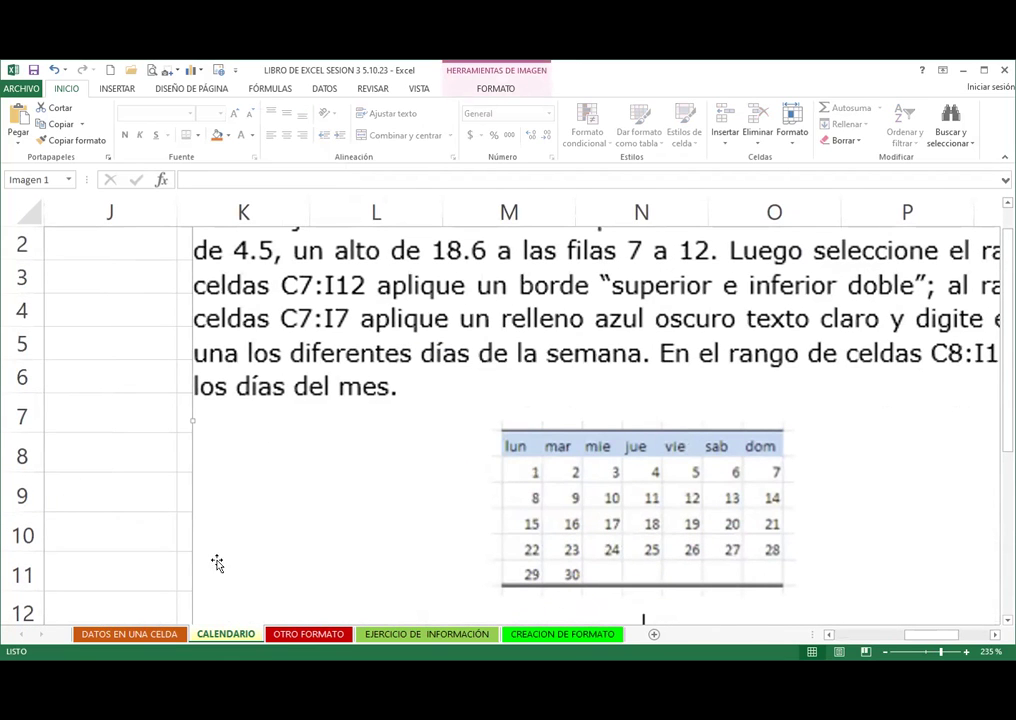
left_click_drag(918, 634, 862, 634)
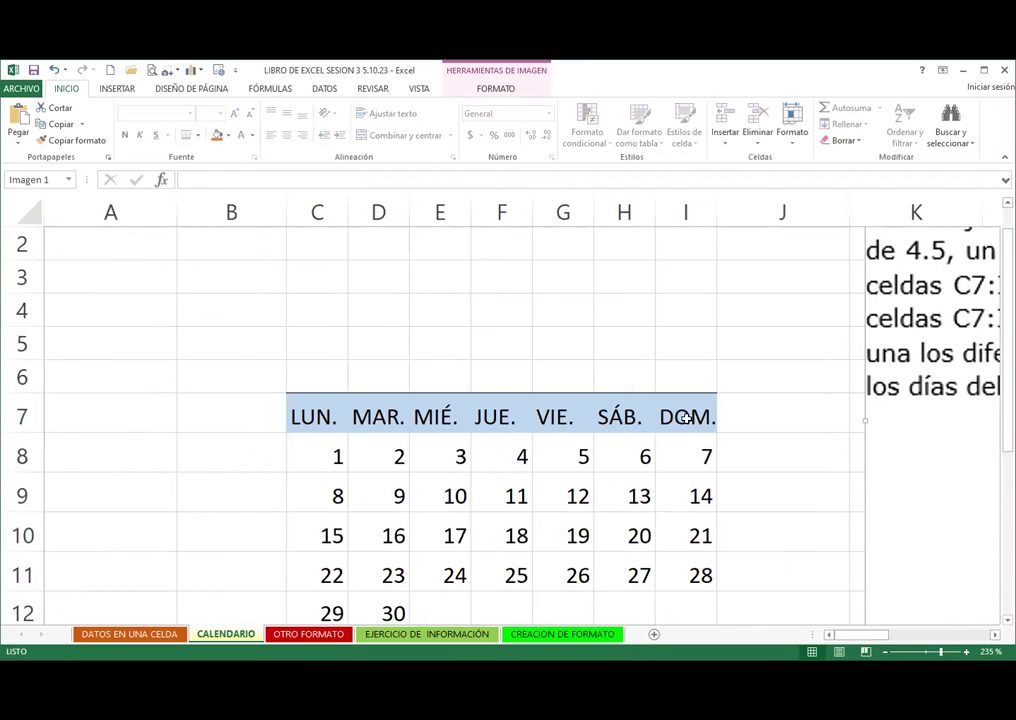
scroll(767, 425, "down", 1)
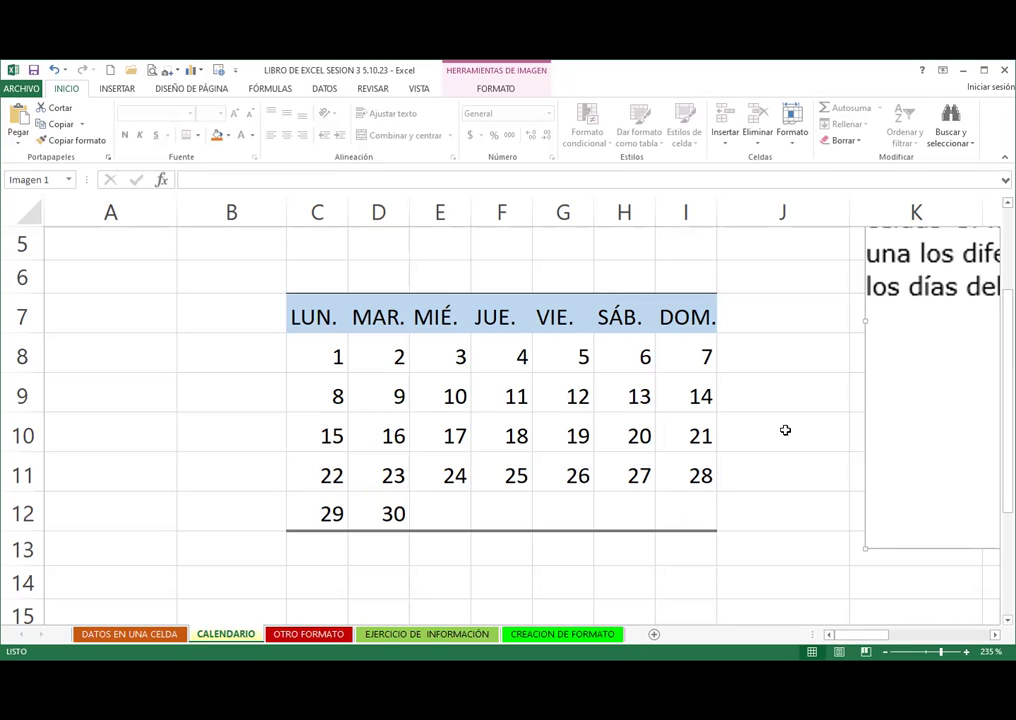
left_click_drag(302, 318, 683, 302)
left_click(124, 134)
Step: Make the Monday dates 1, 8, 15, 22 and 29 in column C bold and red
left_click_drag(307, 372, 342, 497)
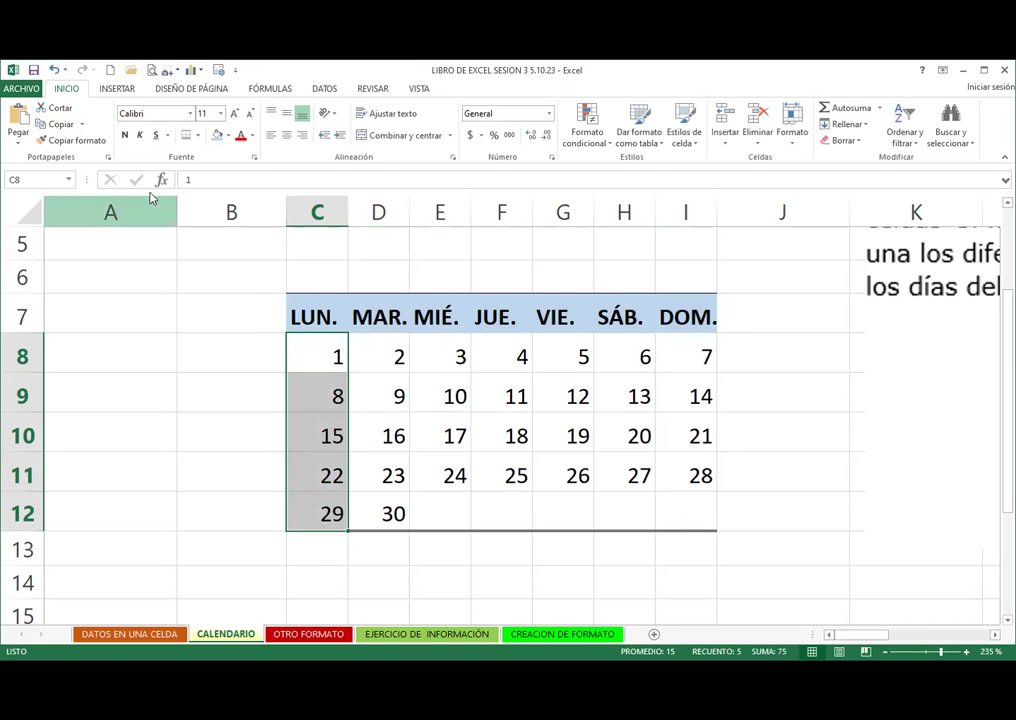
left_click(124, 137)
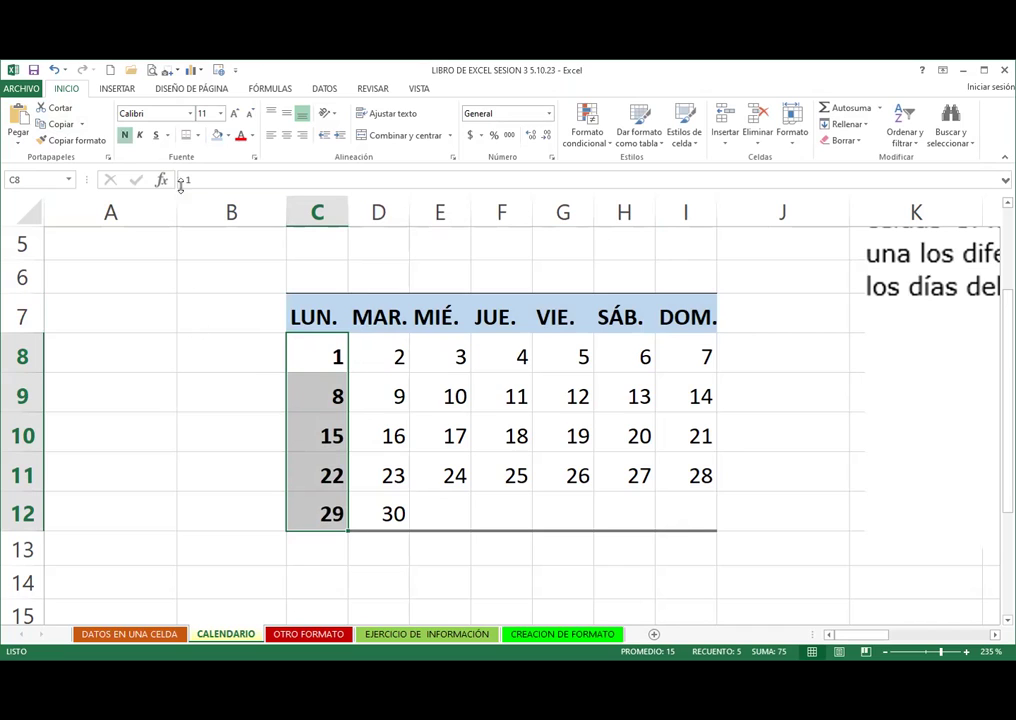
left_click(240, 140)
left_click(228, 387)
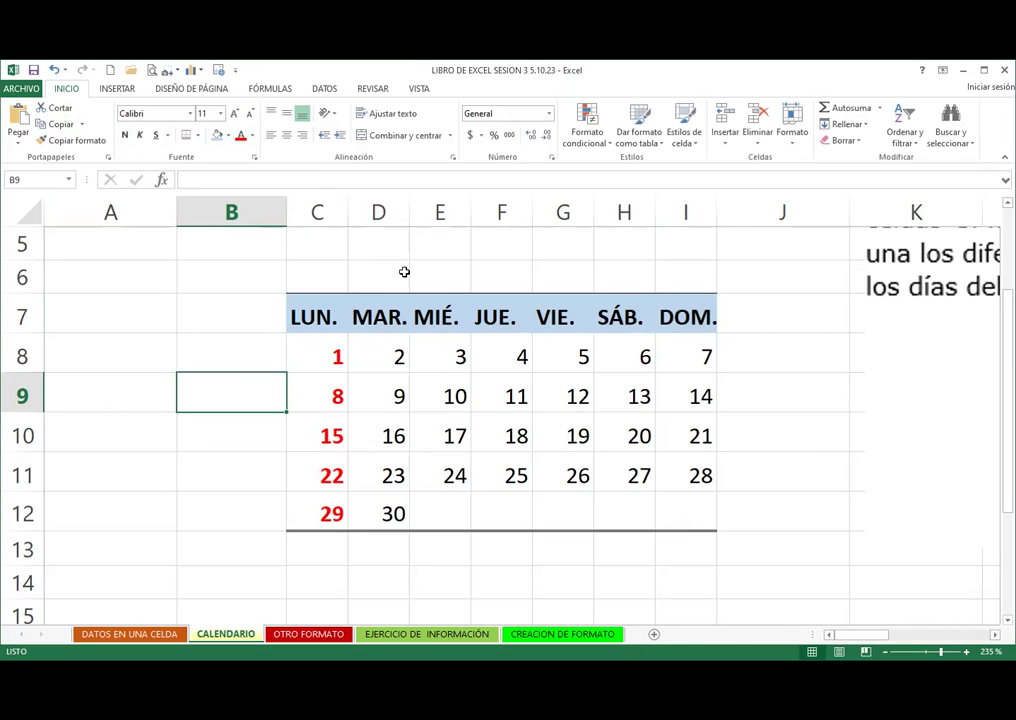
left_click_drag(335, 271, 614, 272)
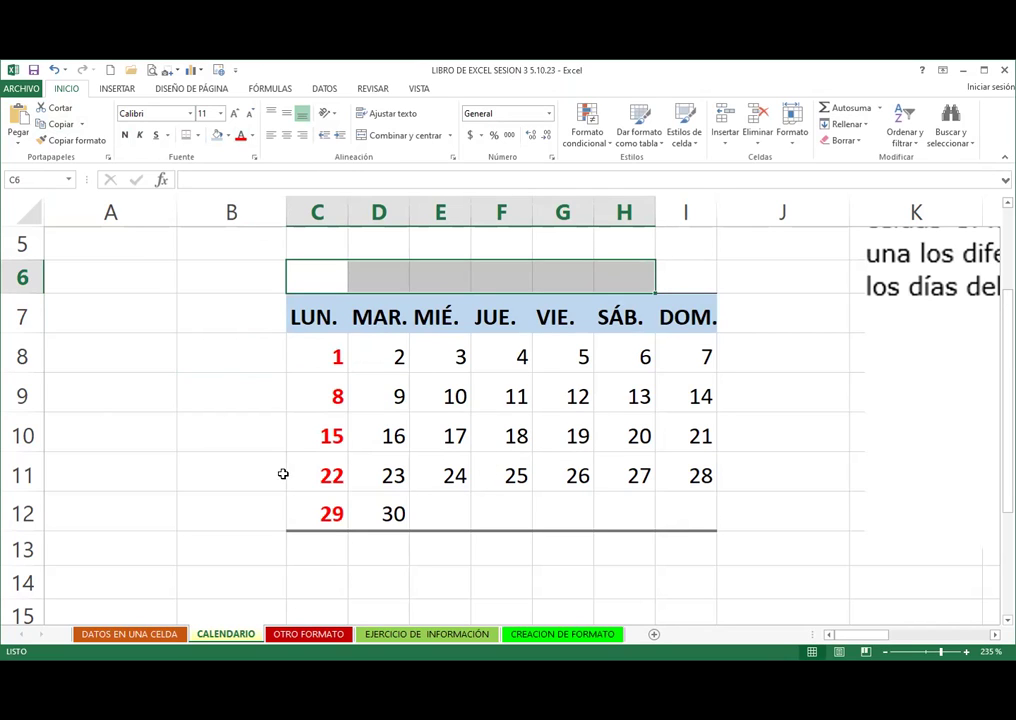
Step: Give date 16 a pink fill and a blue number
left_click(397, 436)
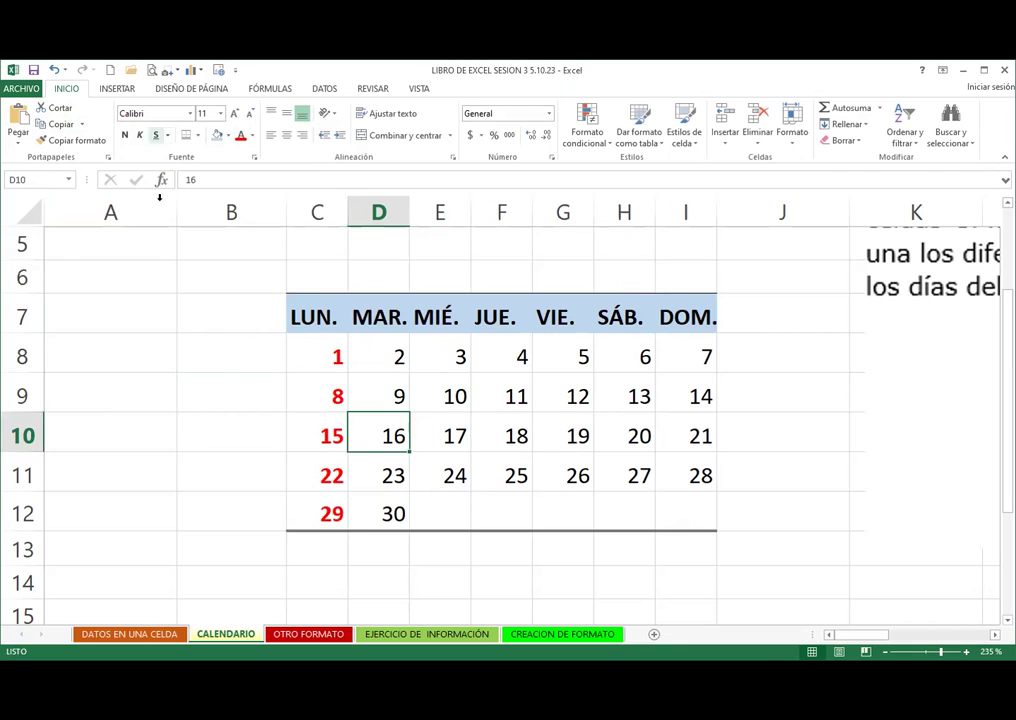
left_click(217, 135)
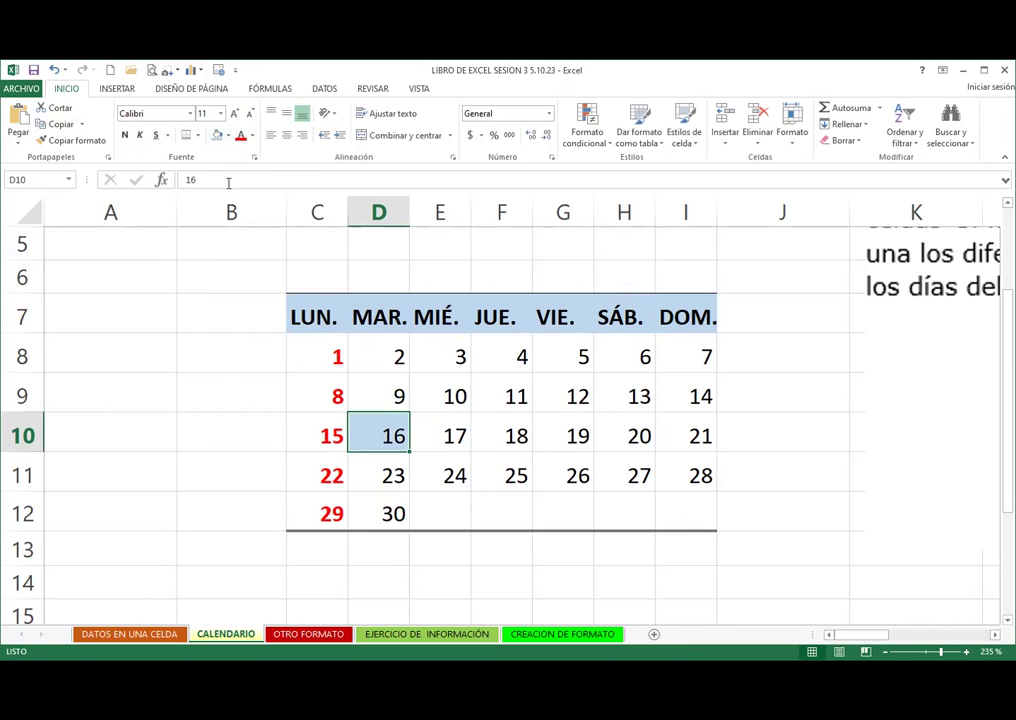
left_click(228, 135)
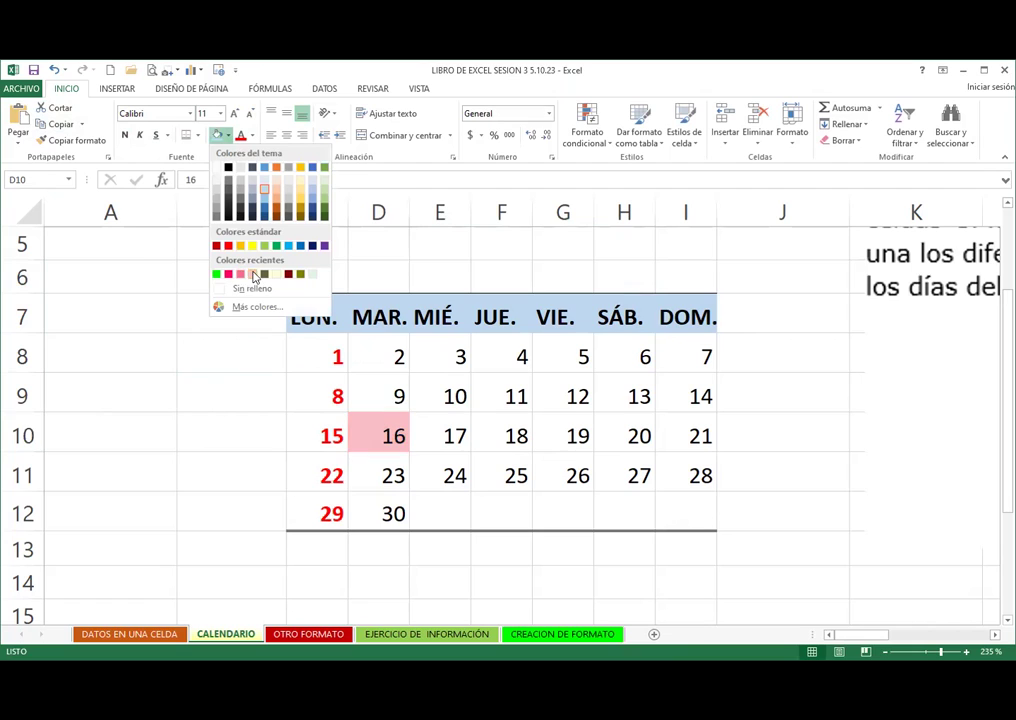
left_click(253, 274)
left_click(251, 135)
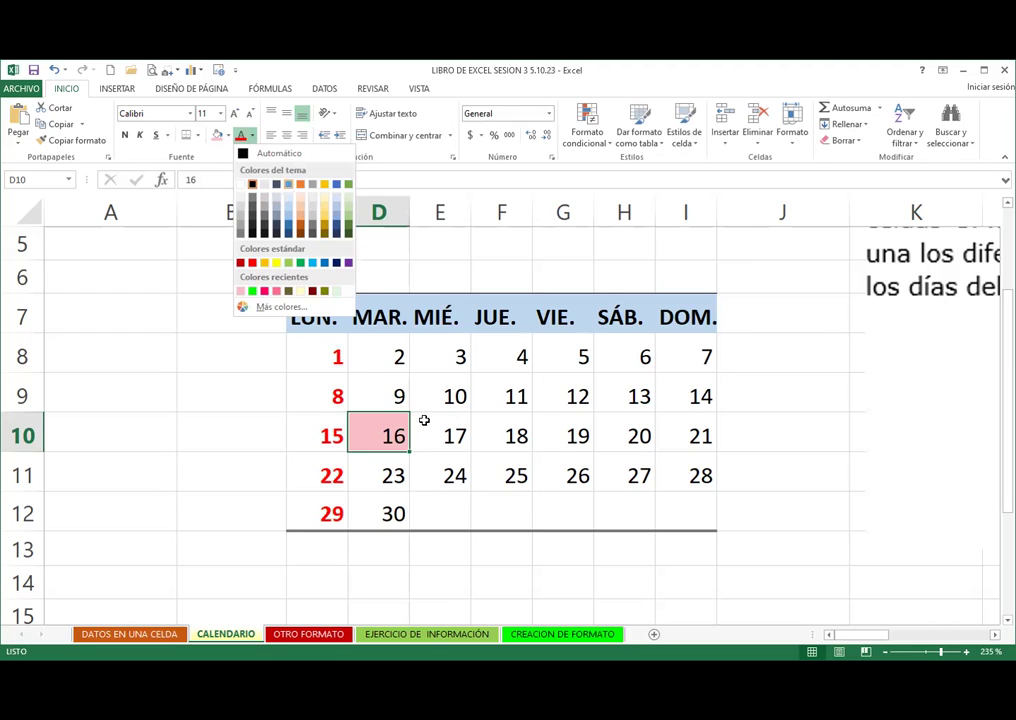
left_click(288, 186)
left_click(425, 400)
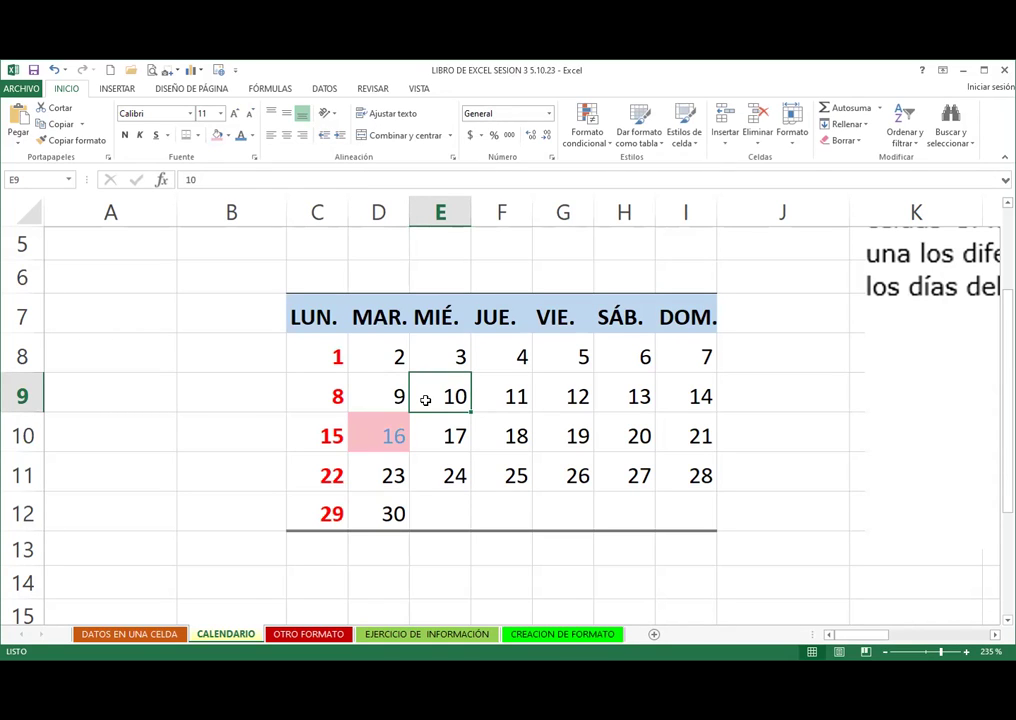
Step: Apply the same pink fill and blue number to date 20
left_click(636, 428)
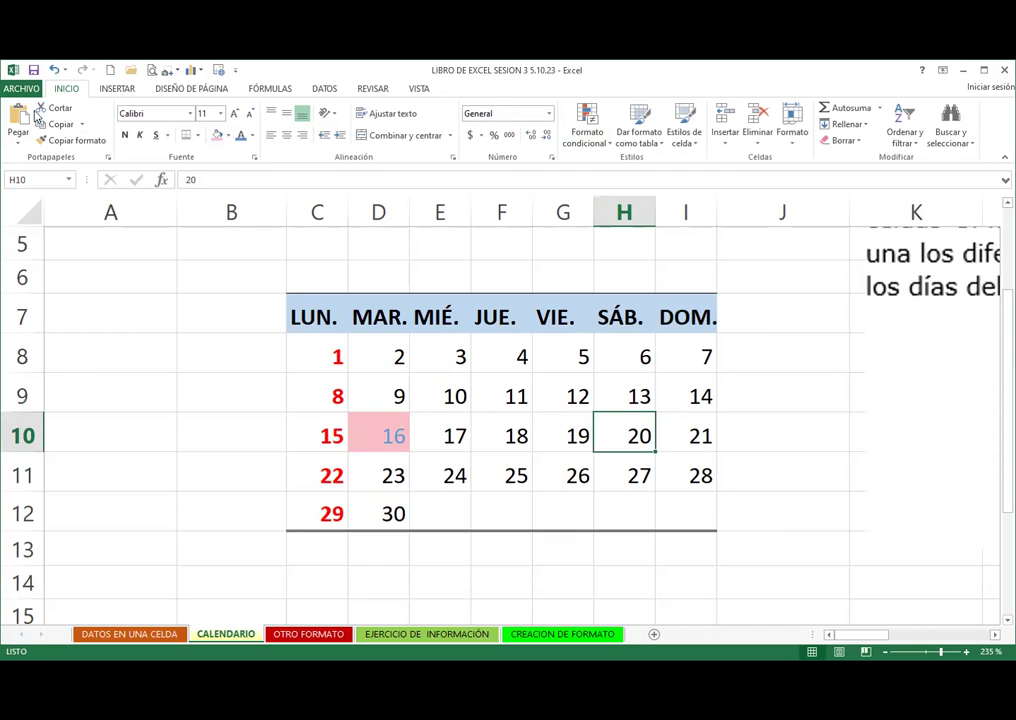
left_click(216, 138)
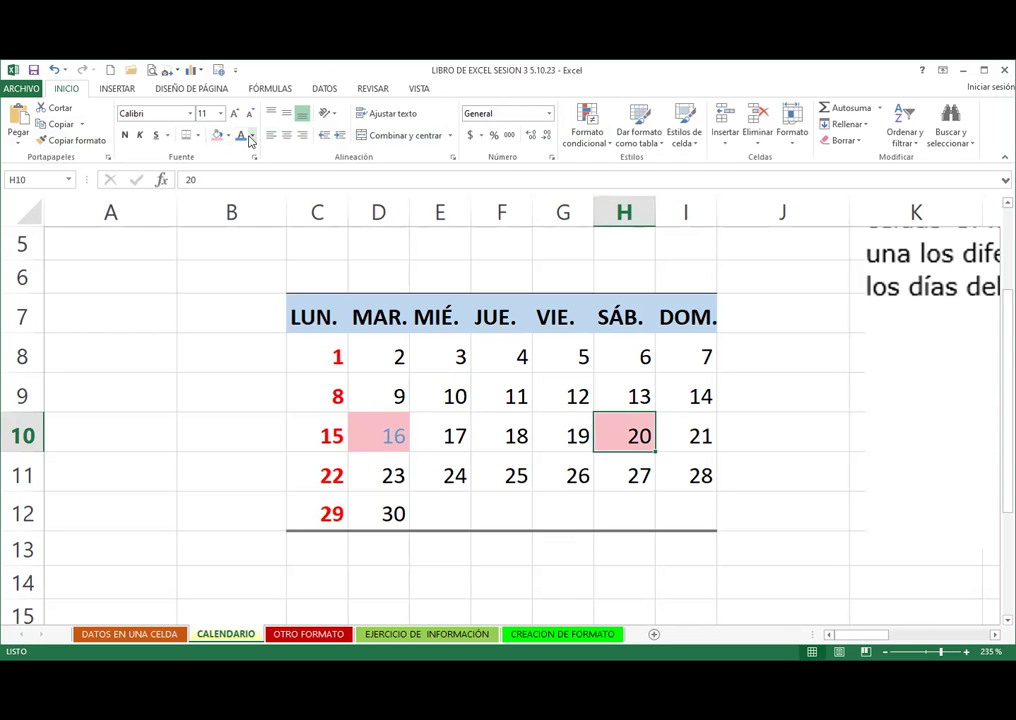
left_click(419, 89)
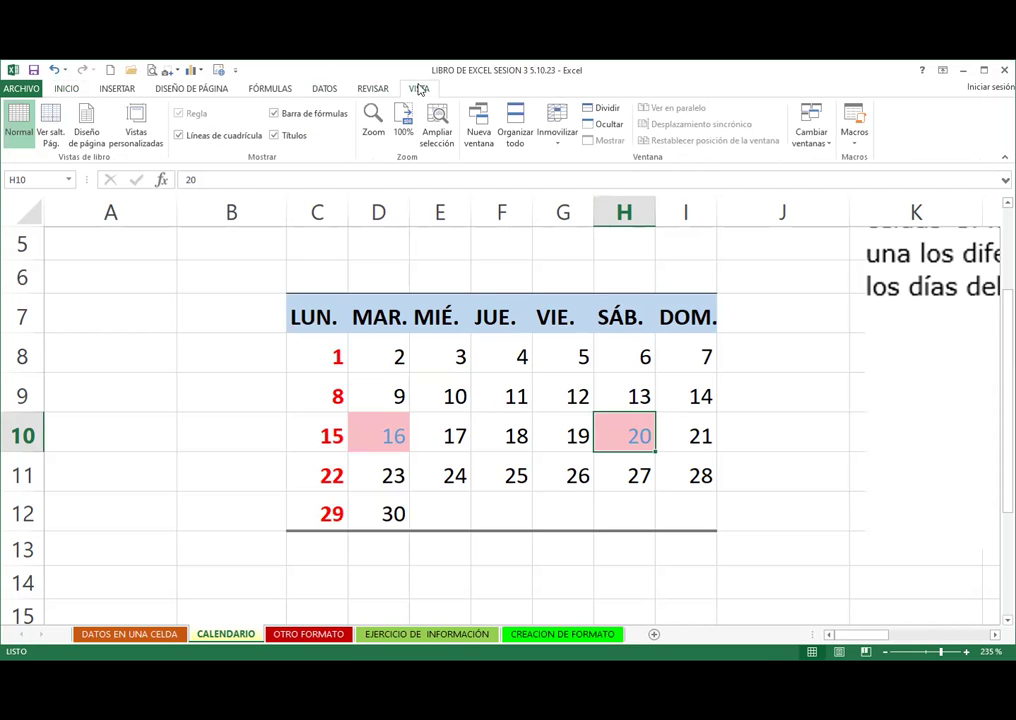
Step: Add a comment reading 'FJDHFJDSHFJKS' to the cell holding 20
left_click(372, 89)
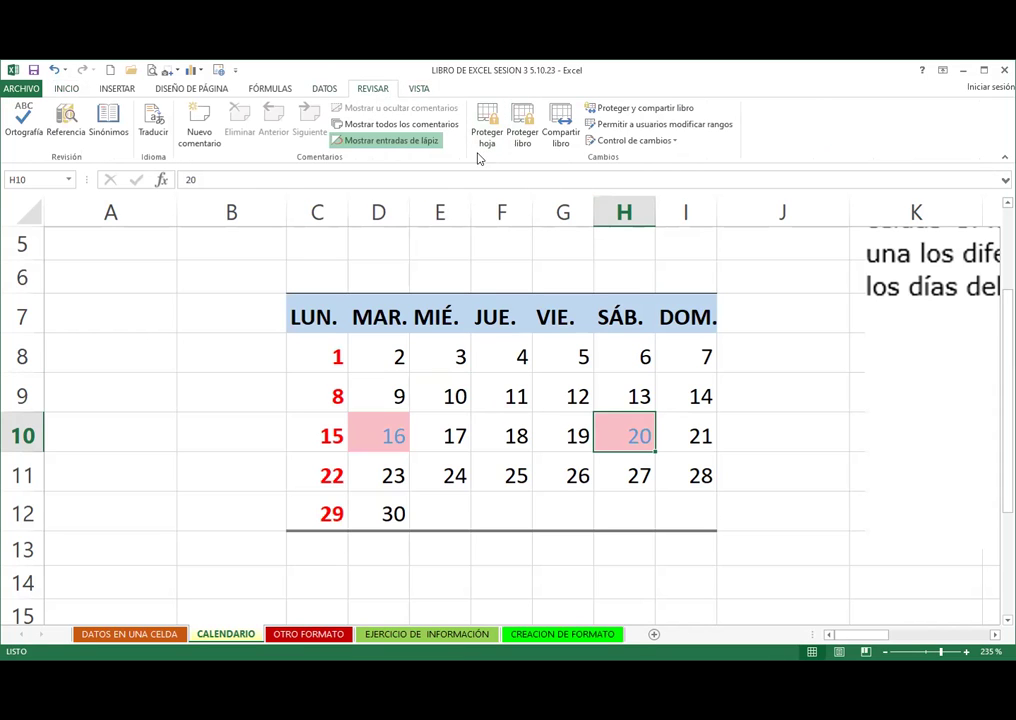
left_click(200, 128)
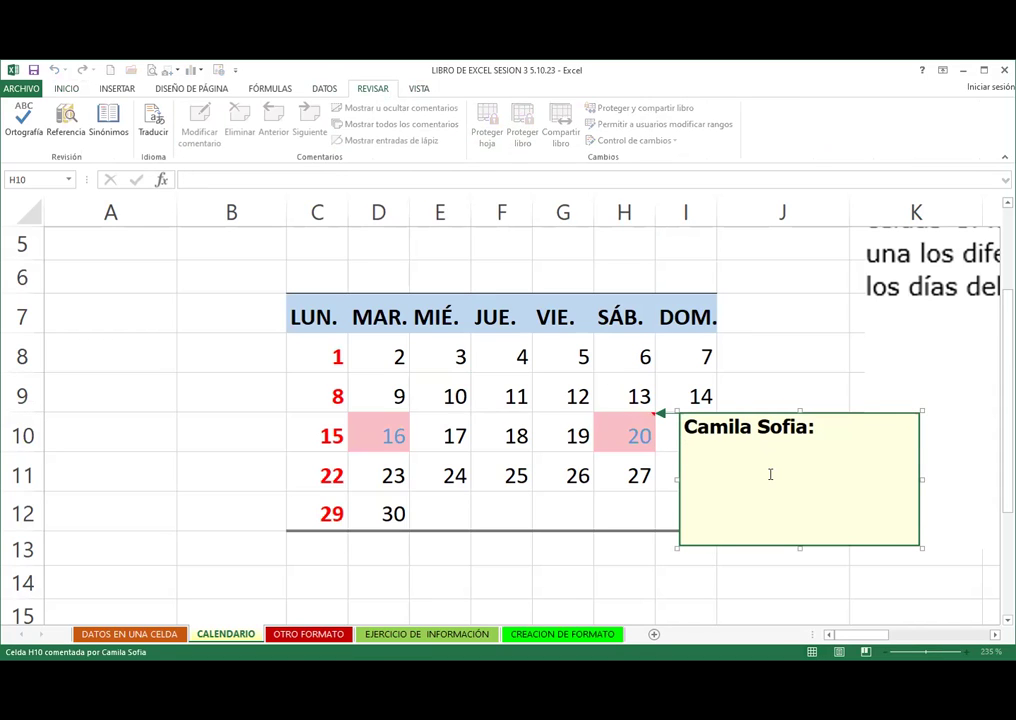
type("FJDHFJDSHFJKS")
key("Return")
left_click(621, 512)
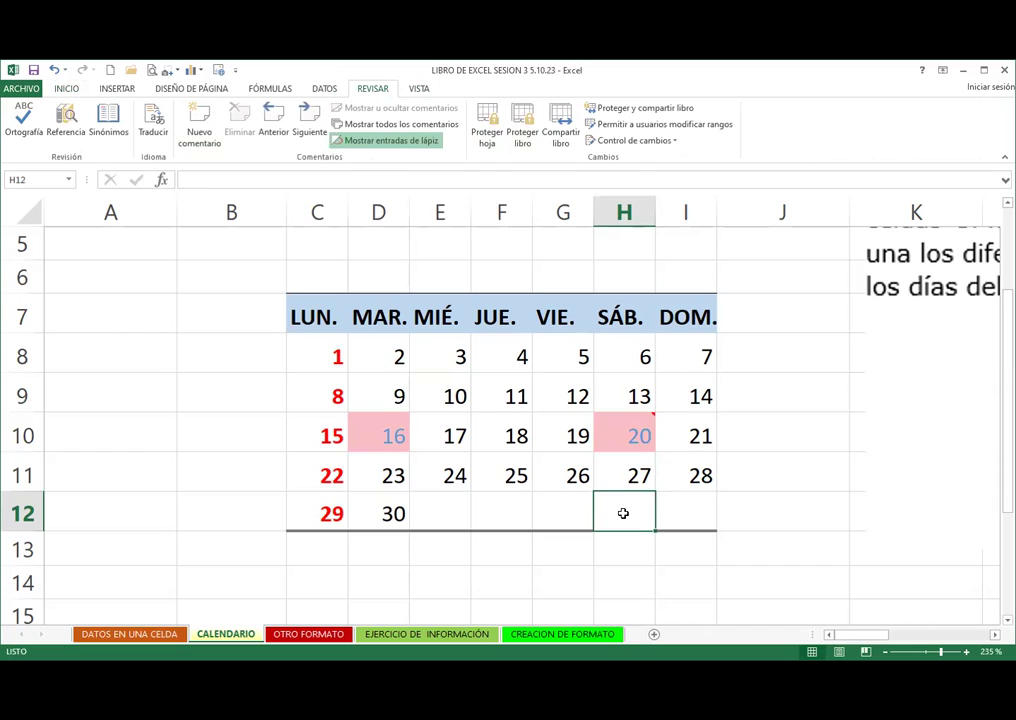
Step: Select the cells holding 25, 3 and 5, then an empty cell beside the calendar
left_click(516, 478)
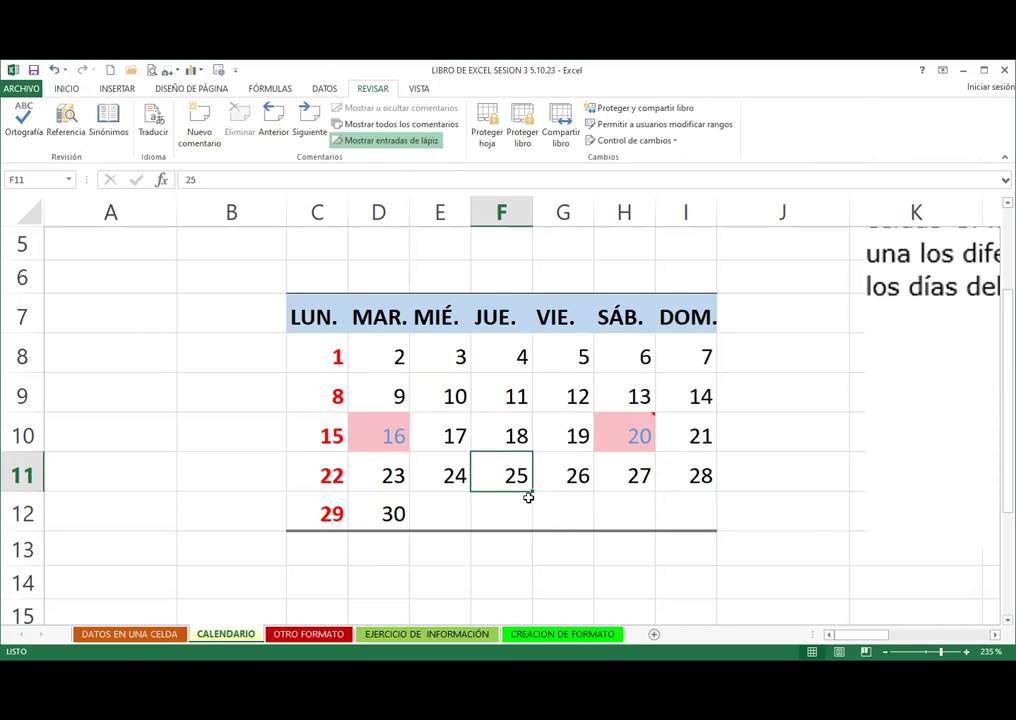
left_click(459, 357)
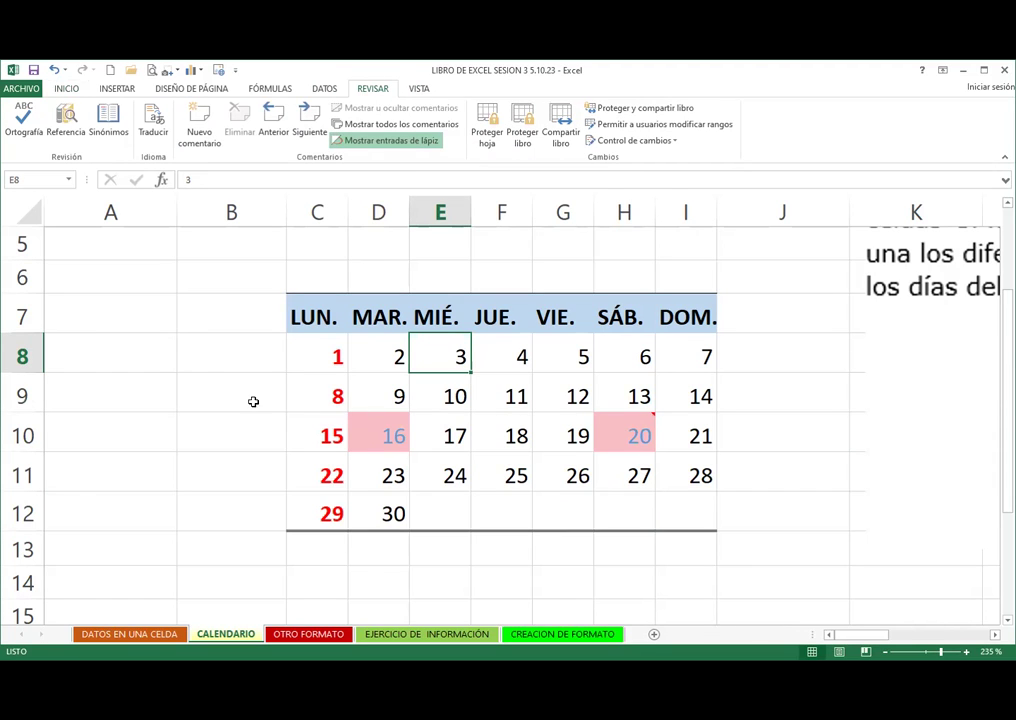
left_click(578, 352)
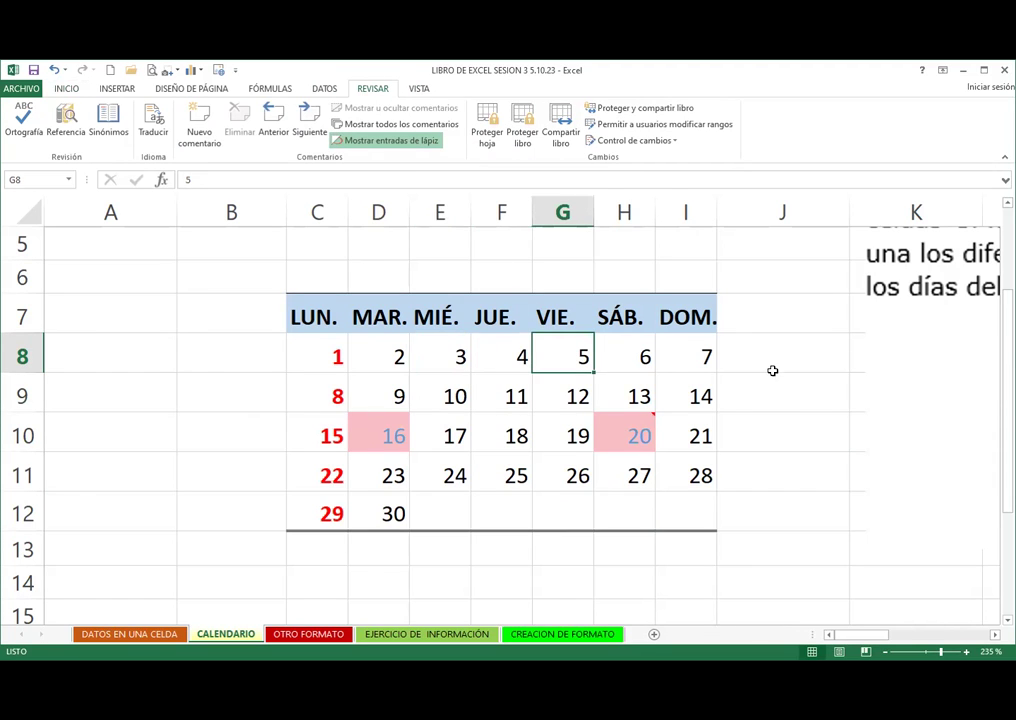
left_click(780, 404)
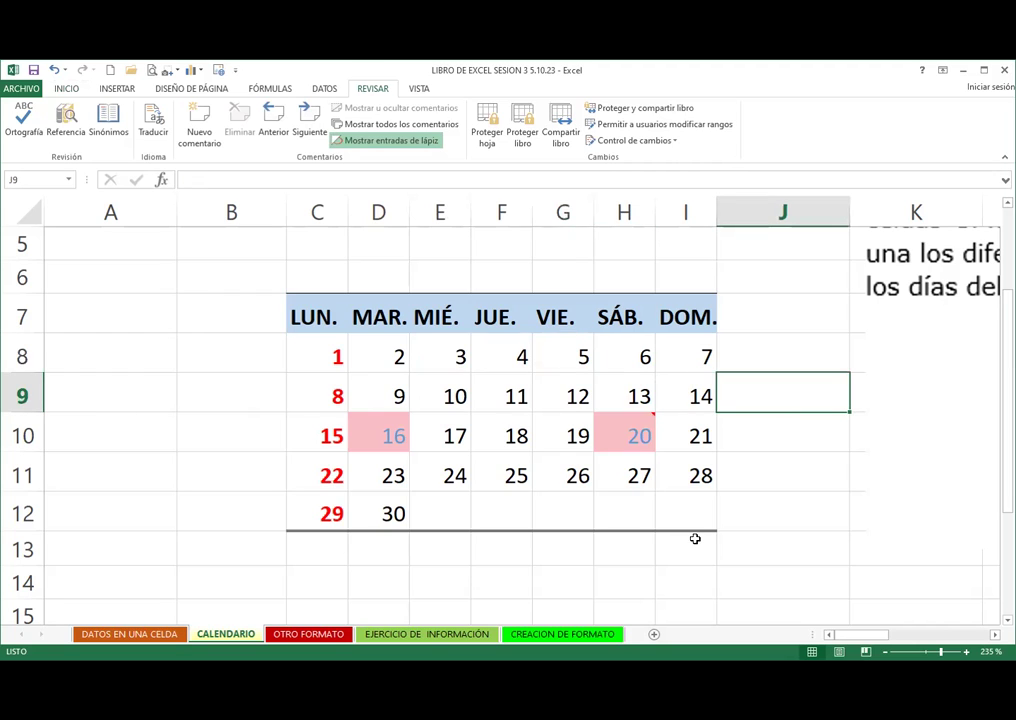